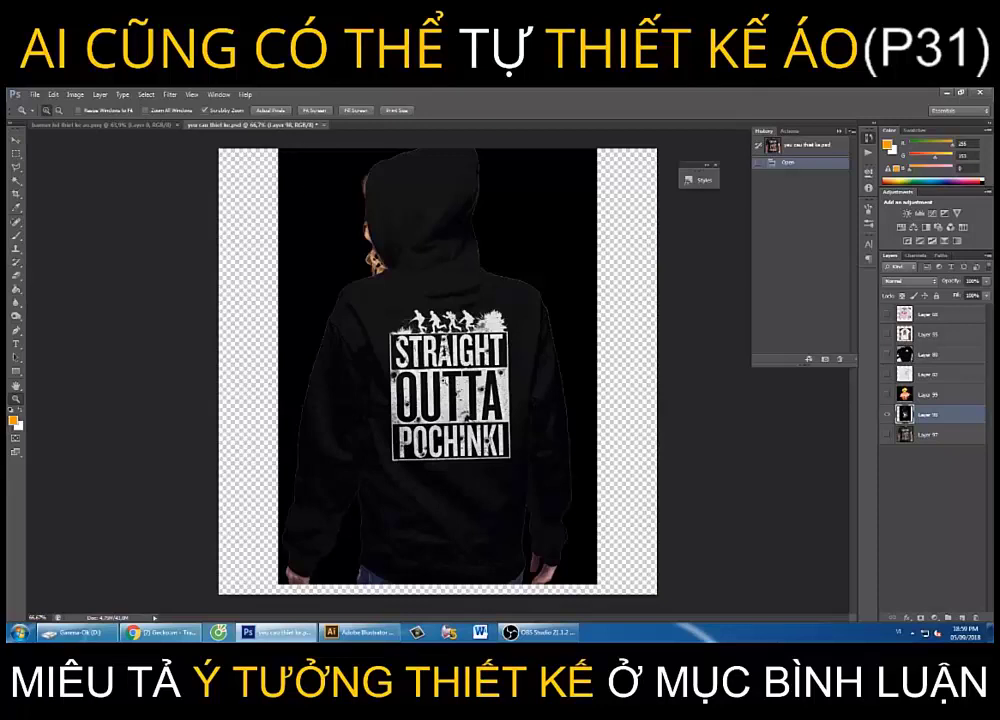
Zoom in on the hoodie reference lettering, then zoom back out to the full hoodie
{"action": "left_click", "coordinate": [445, 387]}
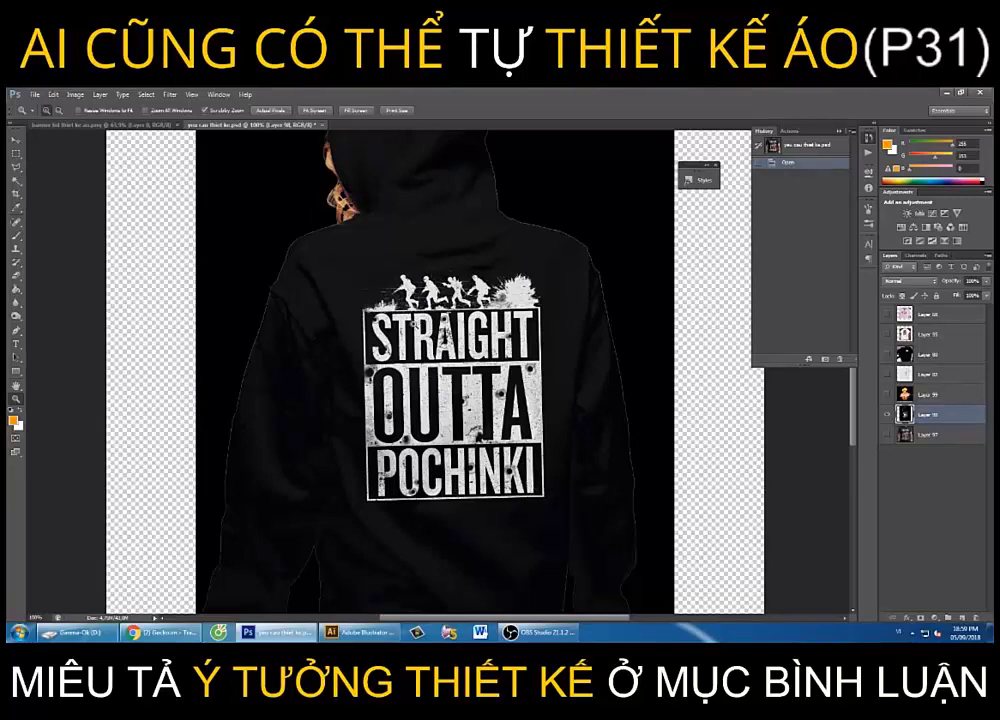
{"action": "left_click", "coordinate": [335, 238]}
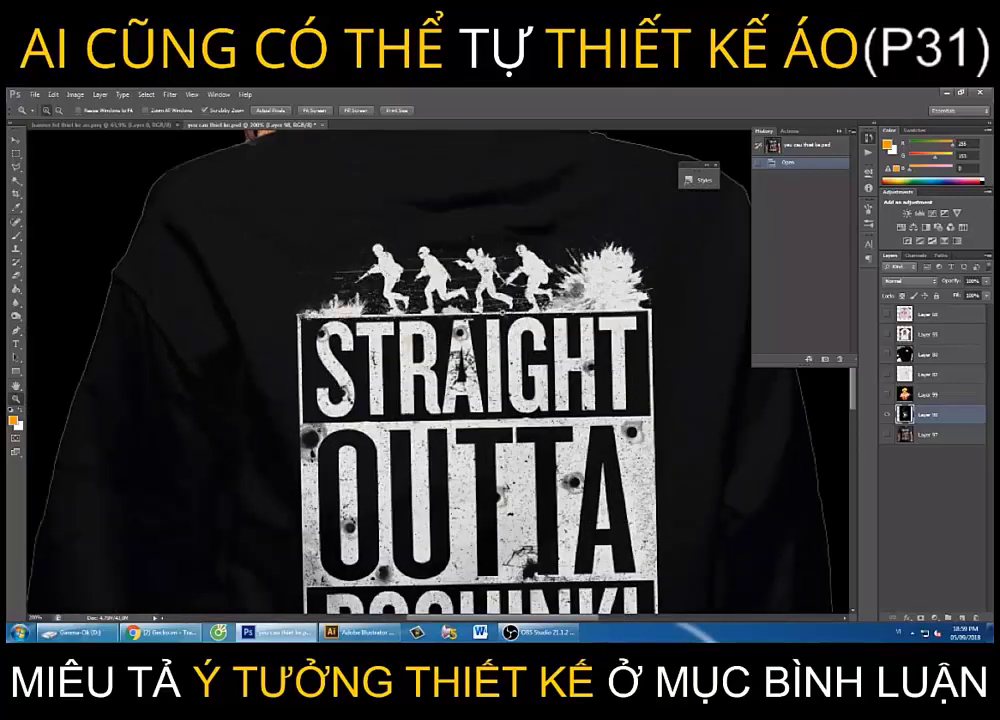
{"action": "key", "text": "ctrl+minus"}
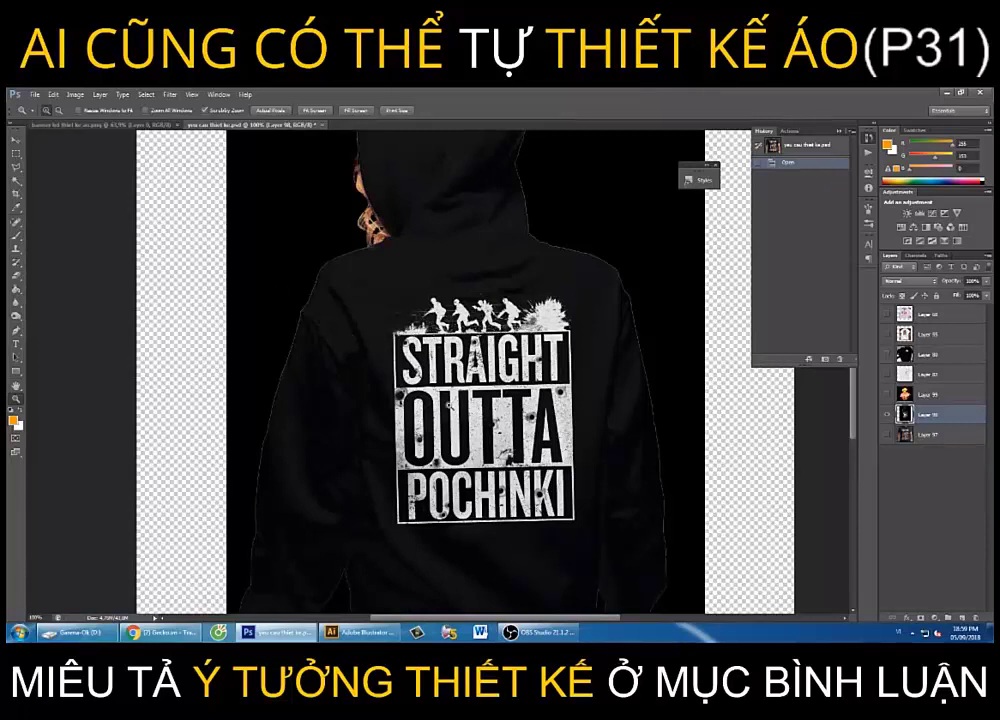
Create a new transparent document 28 × 41 cm at 72 pixels/inch
{"action": "left_click", "coordinate": [36, 94]}
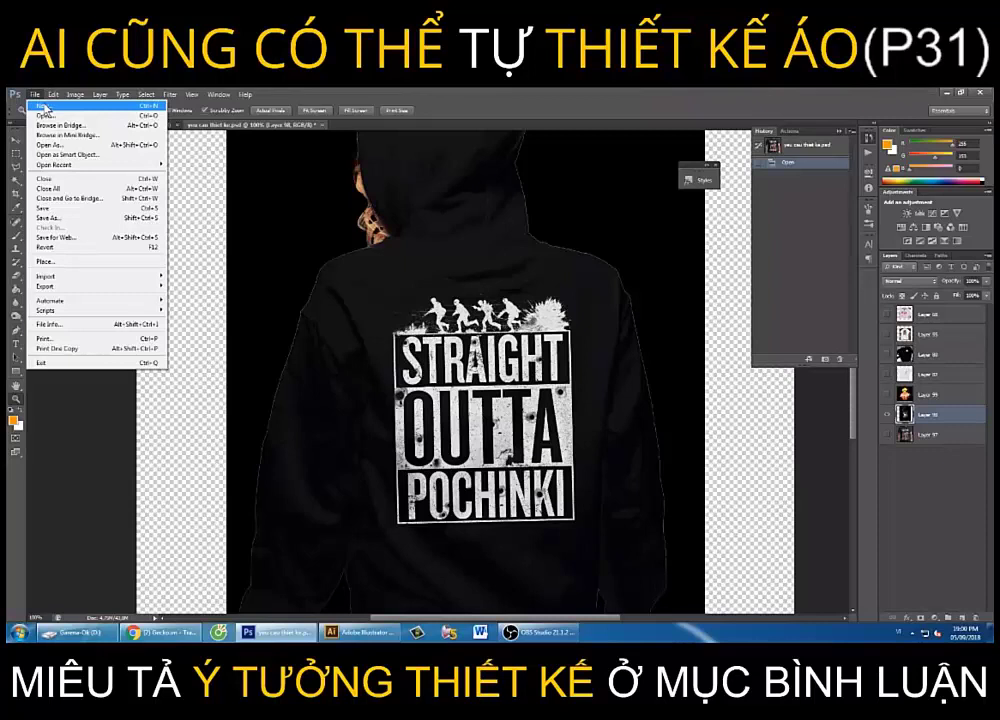
{"action": "left_click", "coordinate": [44, 106]}
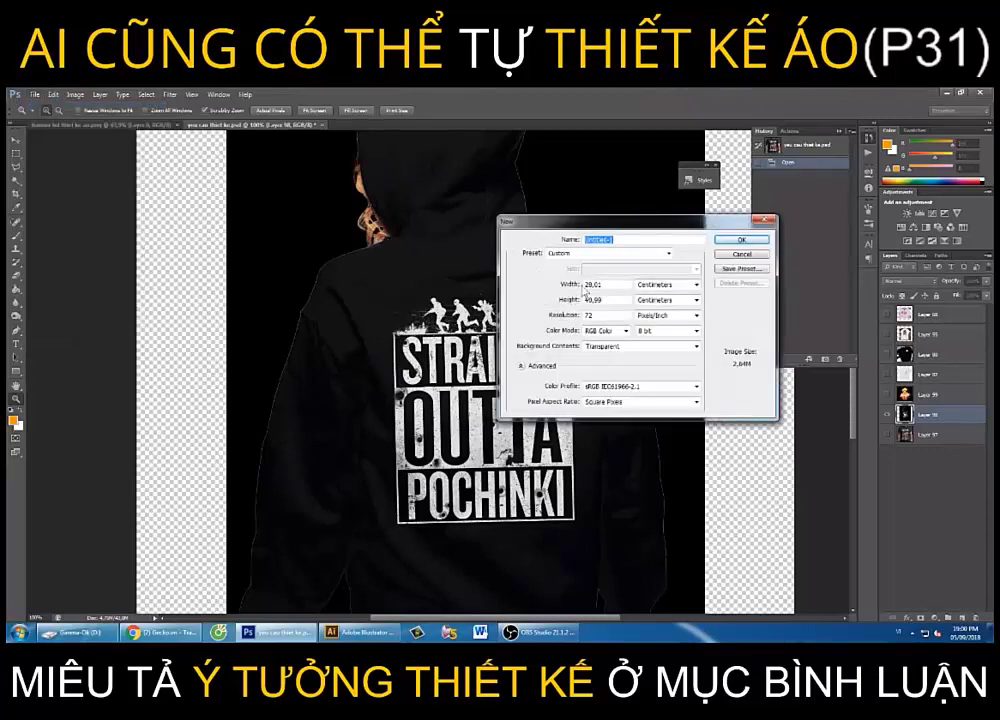
{"action": "double_click", "coordinate": [588, 285]}
{"action": "type", "text": "28"}
{"action": "double_click", "coordinate": [606, 300]}
{"action": "type", "text": "41"}
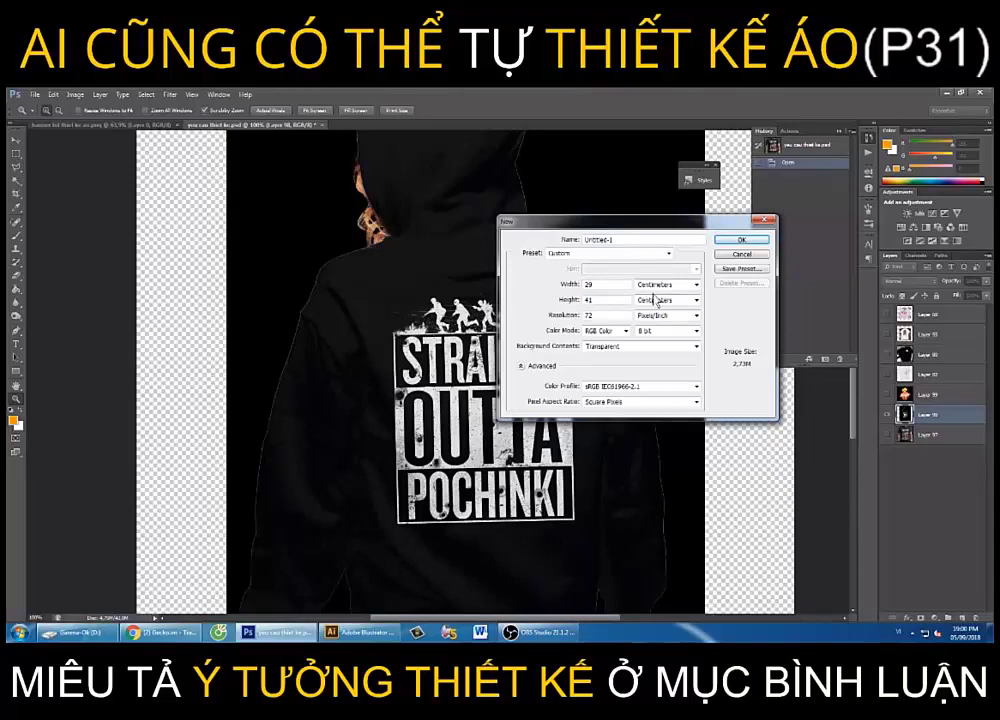
{"action": "left_click", "coordinate": [679, 286]}
{"action": "left_click", "coordinate": [677, 286]}
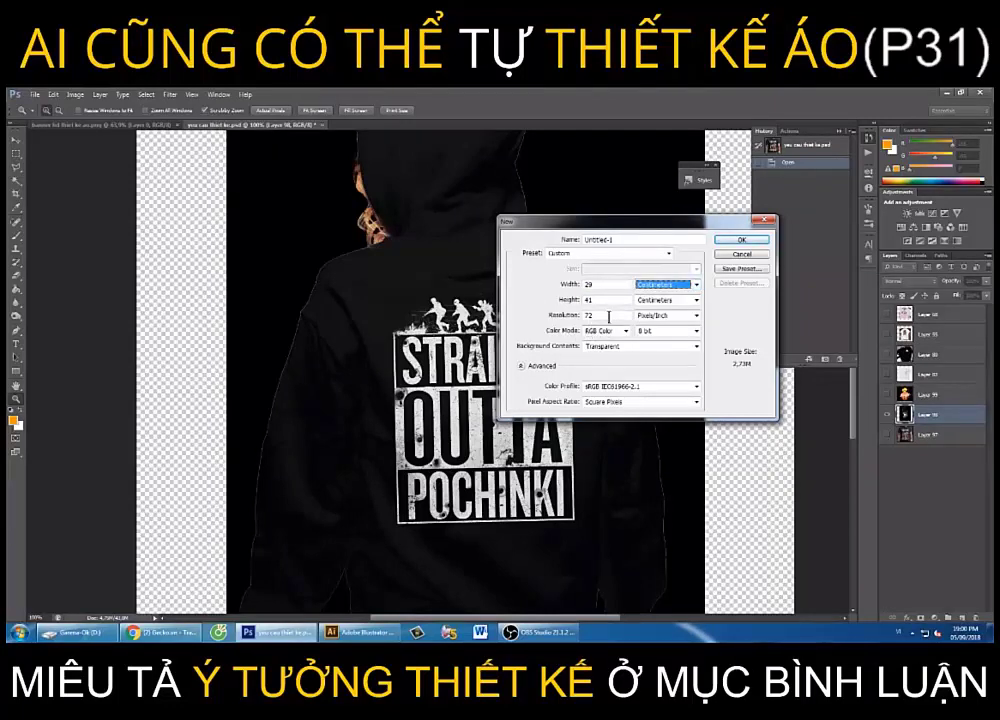
{"action": "left_click", "coordinate": [741, 240]}
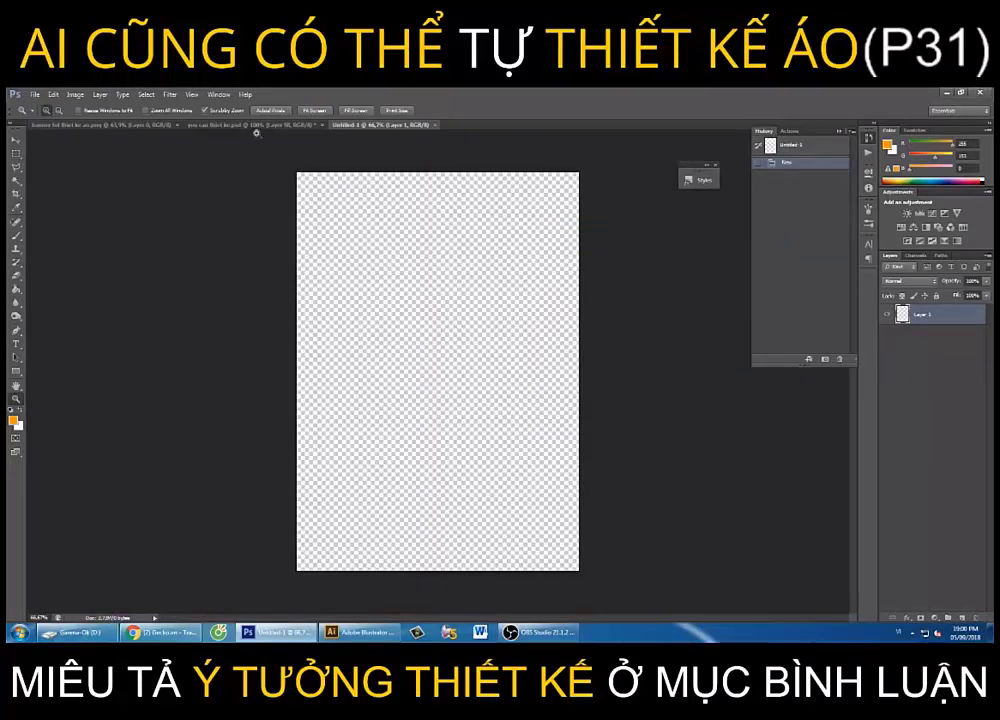
Choose the Horizontal Type tool with black text colour and the UTM Bebas font
{"action": "left_click", "coordinate": [15, 345]}
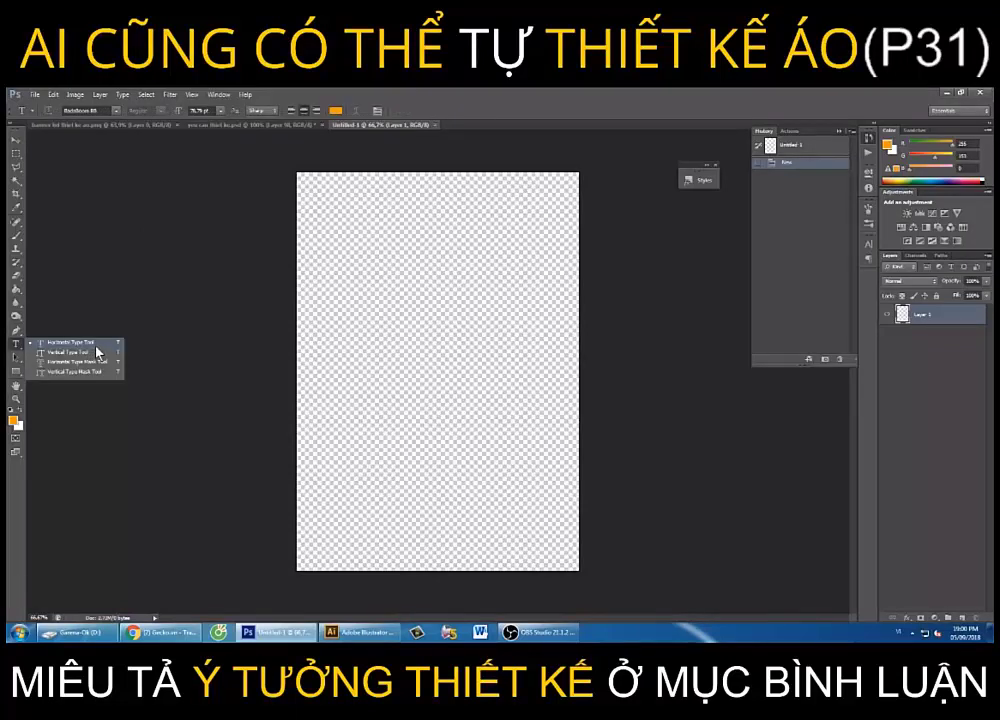
{"action": "left_click", "coordinate": [97, 348]}
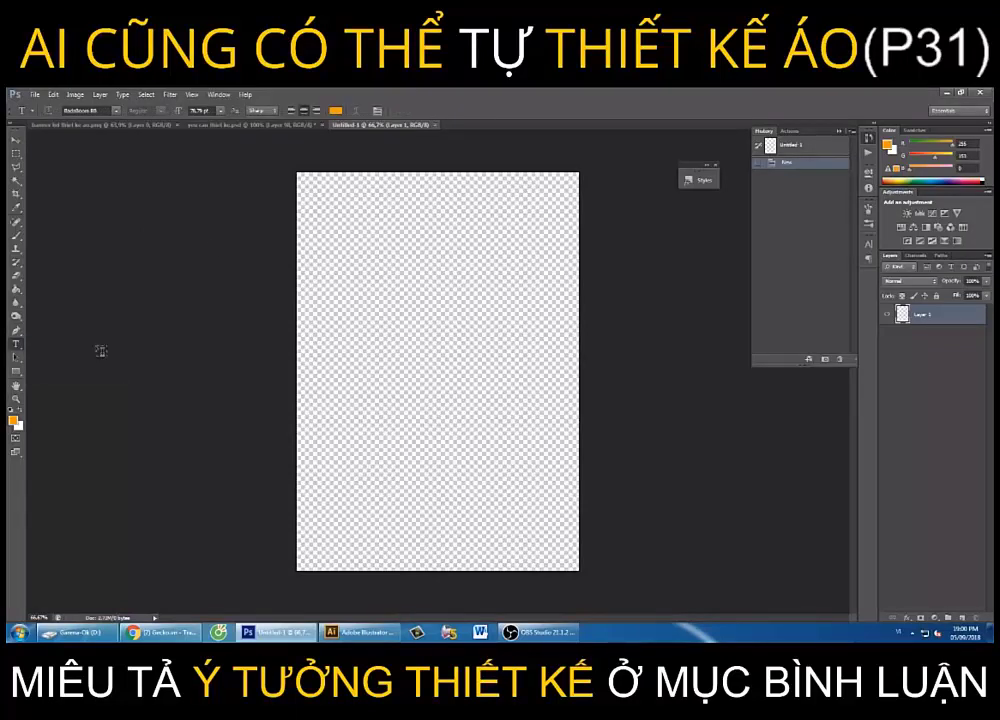
{"action": "left_click", "coordinate": [337, 113]}
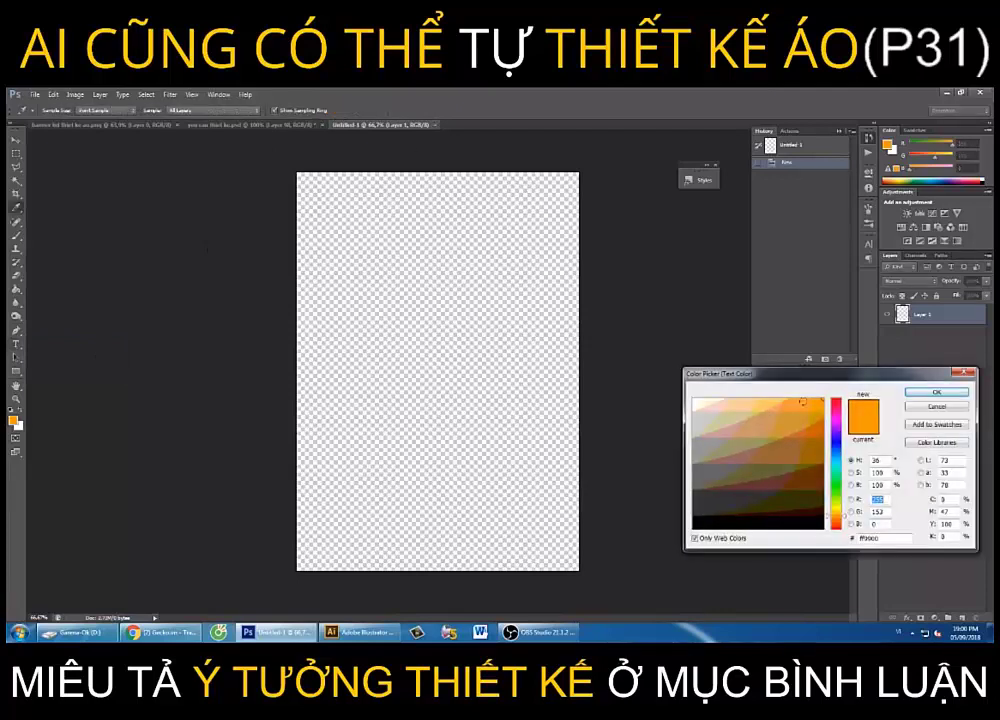
{"action": "left_click", "coordinate": [700, 524]}
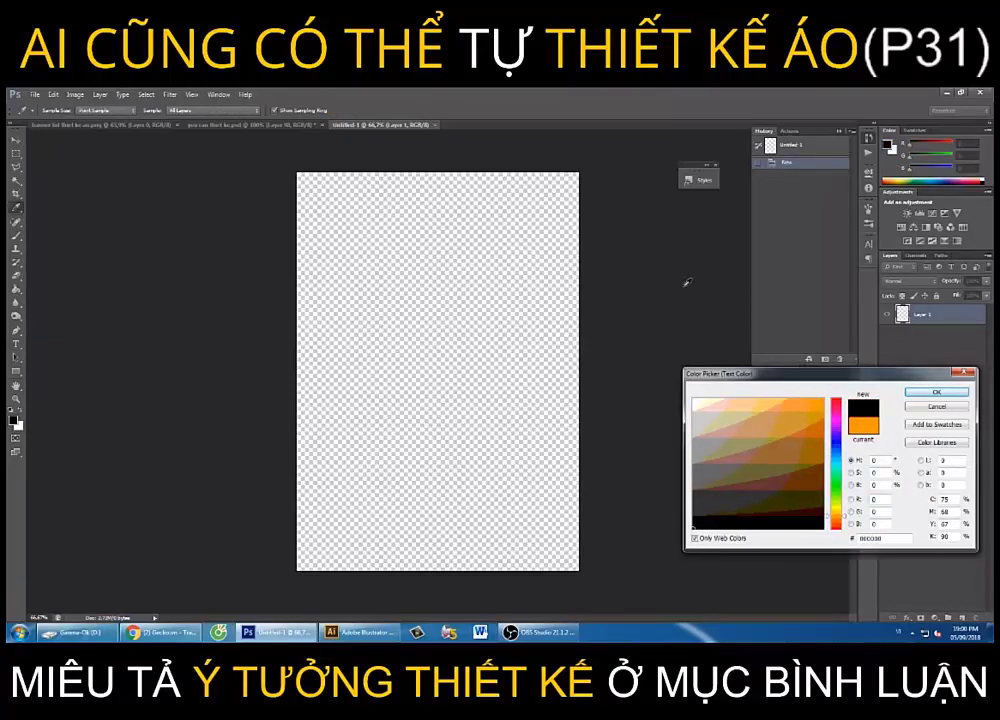
{"action": "key", "text": "Return"}
{"action": "left_click", "coordinate": [77, 110]}
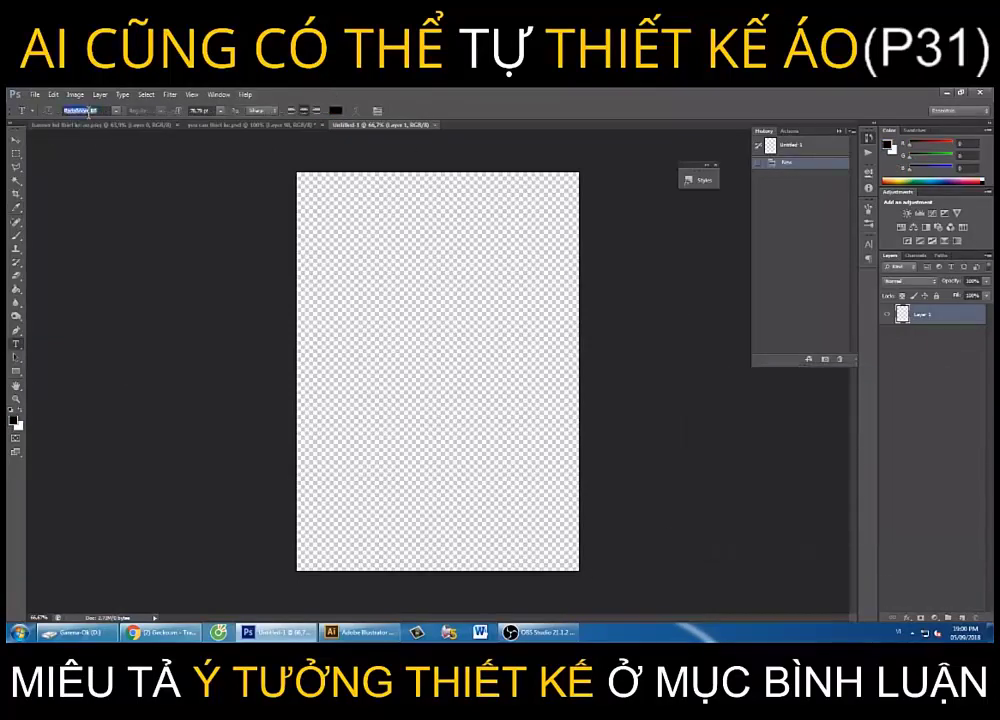
{"action": "type", "text": "UTM Bebas"}
{"action": "key", "text": "Return"}
Type the lines STRAIGH, OUTTA and POCHINKI, fixing the typo, and commit the text
{"action": "left_click", "coordinate": [358, 290]}
{"action": "type", "text": "STRA"}
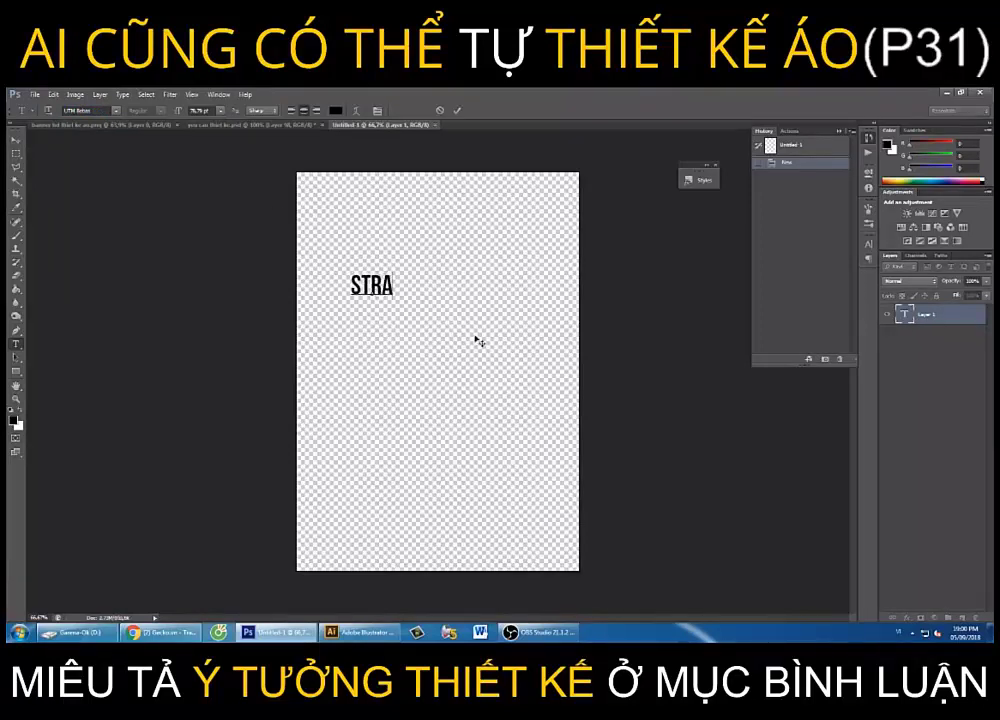
{"action": "type", "text": "IGH"}
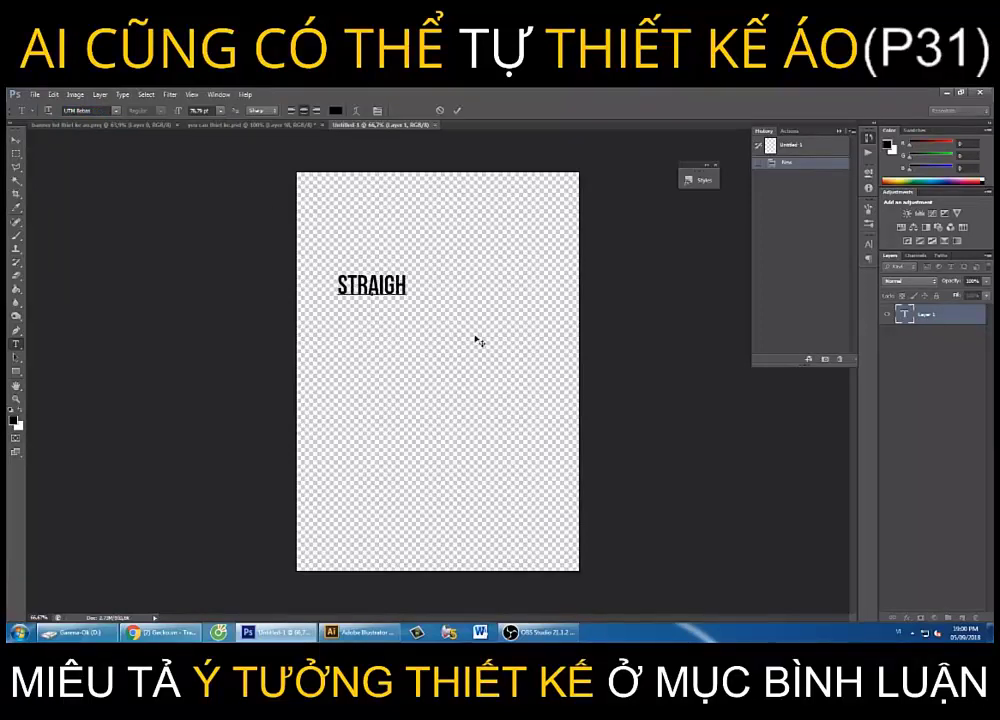
{"action": "key", "text": "Return"}
{"action": "type", "text": "OUTTA"}
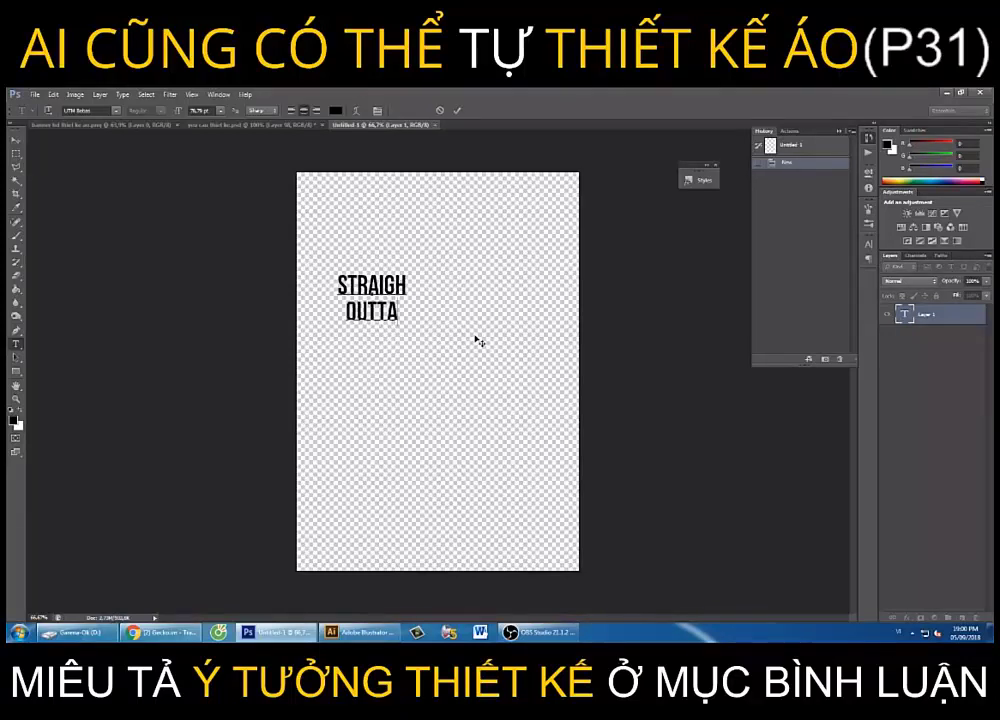
{"action": "type", "text": "P"}
{"action": "type", "text": "ONCH"}
{"action": "key", "text": "BackSpace"}
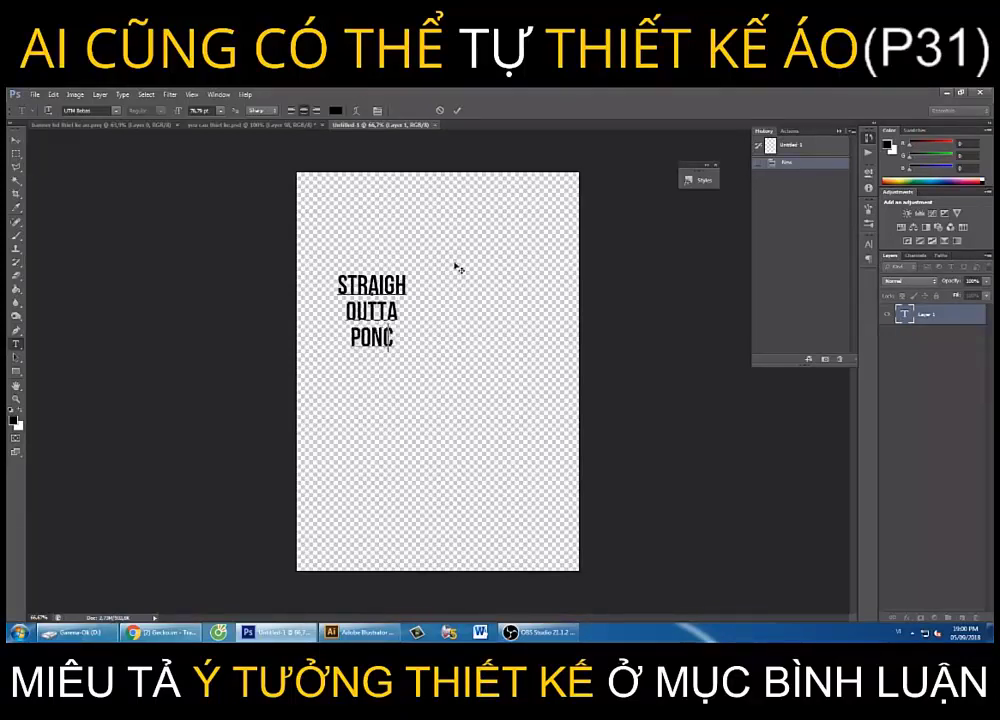
{"action": "key", "text": "BackSpace"}
{"action": "key", "text": "BackSpace"}
{"action": "type", "text": "CHINKI"}
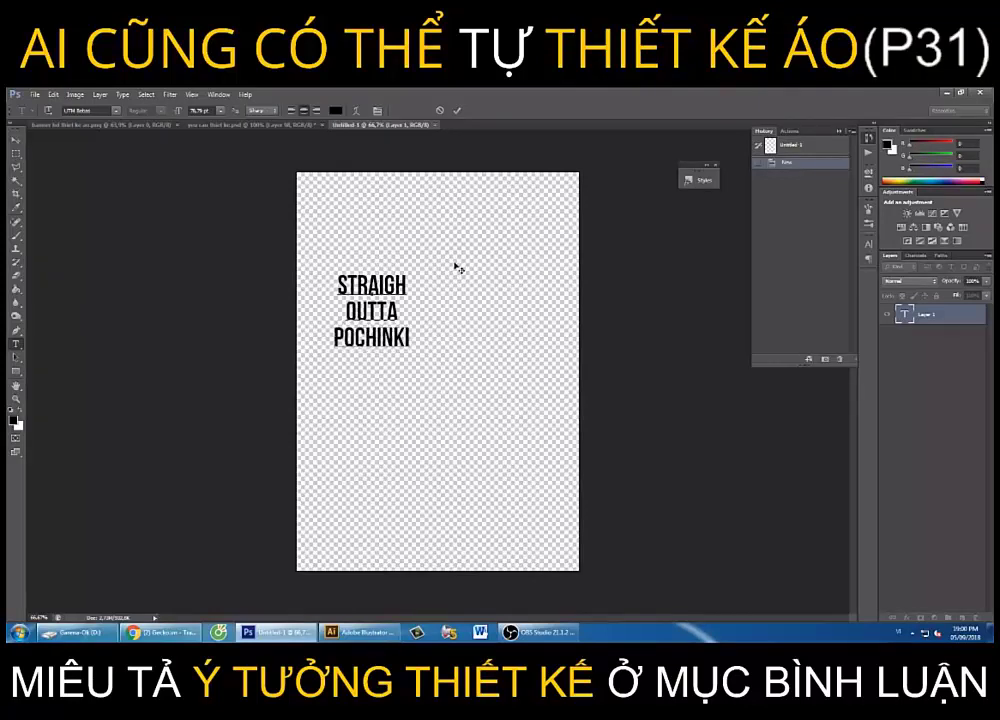
{"action": "key", "text": "ctrl+Return"}
Compare the new lettering against the hoodie reference document
{"action": "left_click", "coordinate": [268, 127]}
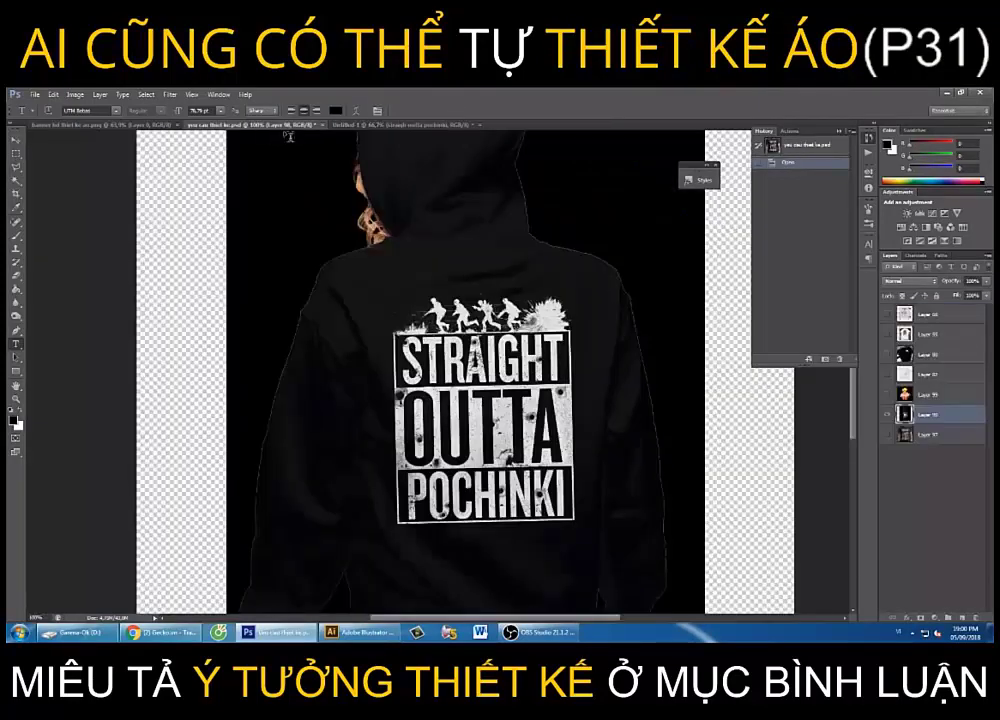
{"action": "left_click", "coordinate": [370, 126]}
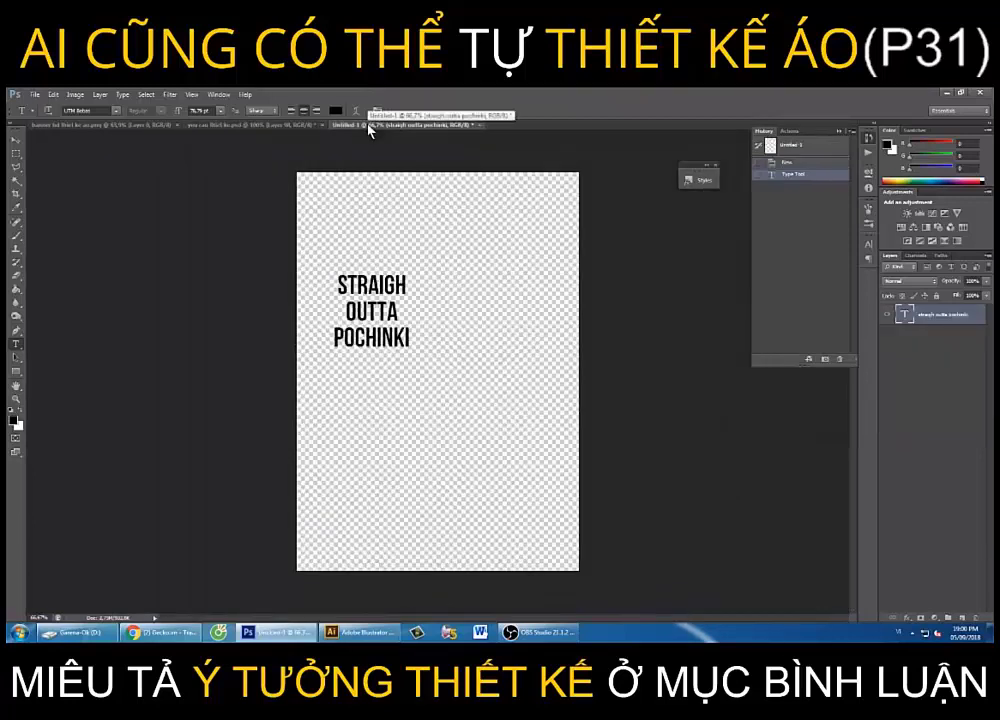
{"action": "left_click", "coordinate": [287, 127]}
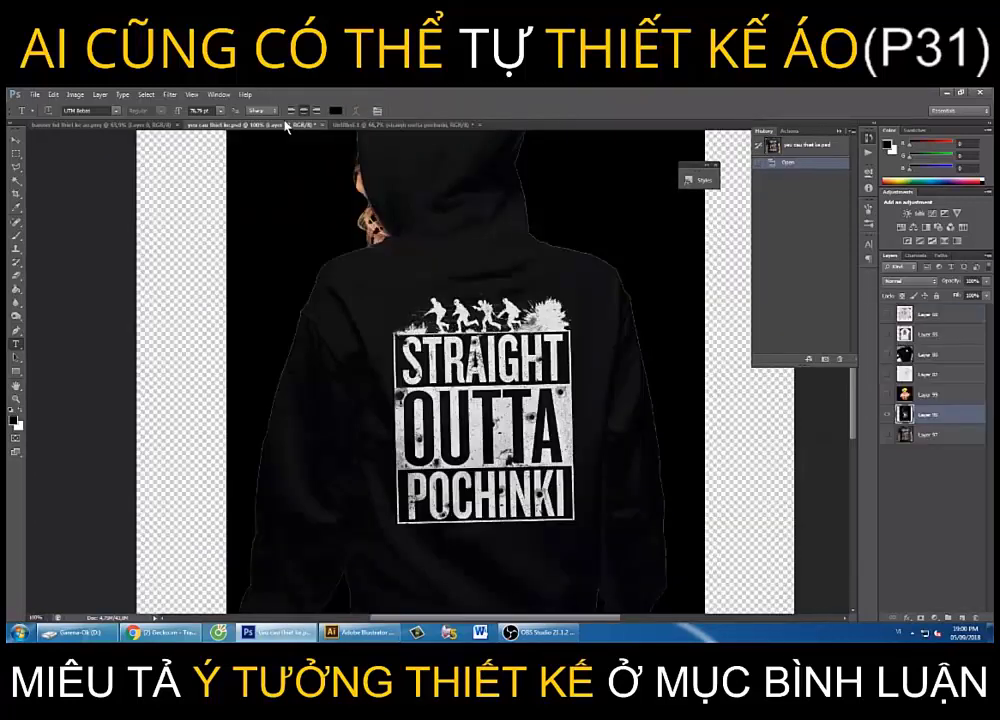
{"action": "left_click", "coordinate": [414, 126]}
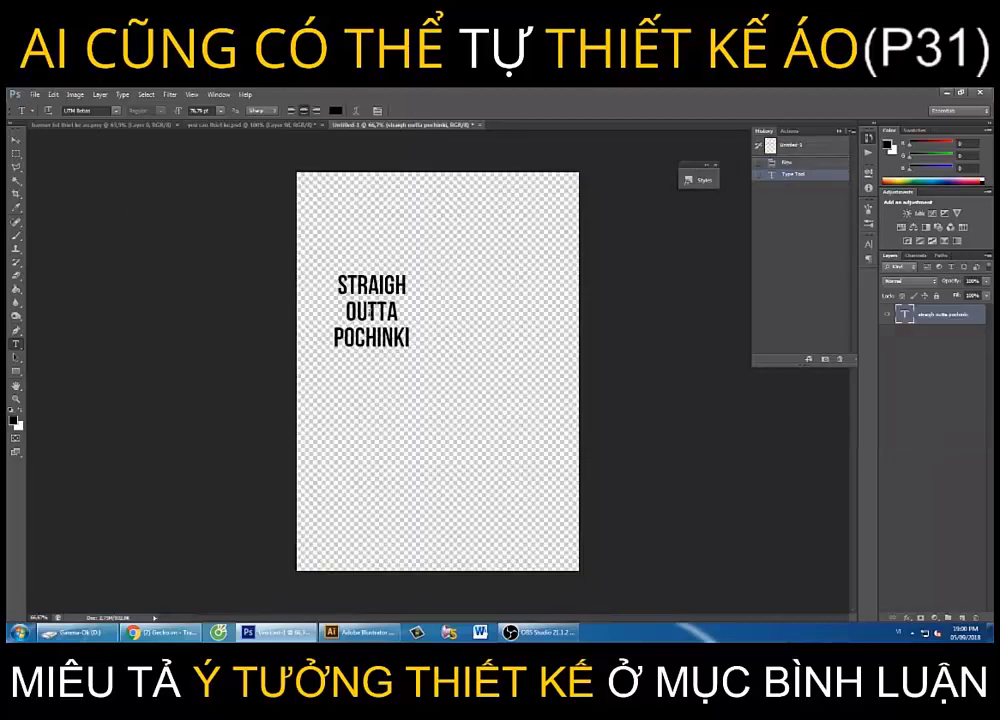
Highlight the STRAIGH line of the text for editing
{"action": "left_click", "coordinate": [345, 339]}
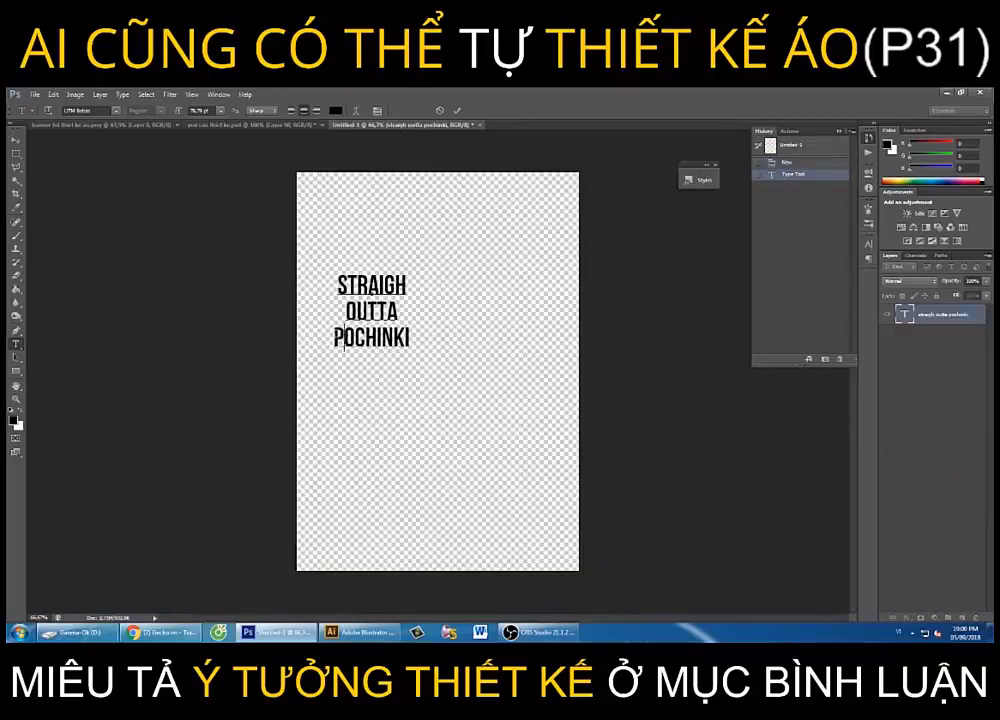
{"action": "left_click_drag", "start_coordinate": [333, 339], "coordinate": [413, 338]}
{"action": "left_click", "coordinate": [410, 338]}
{"action": "left_click_drag", "start_coordinate": [328, 285], "coordinate": [402, 285]}
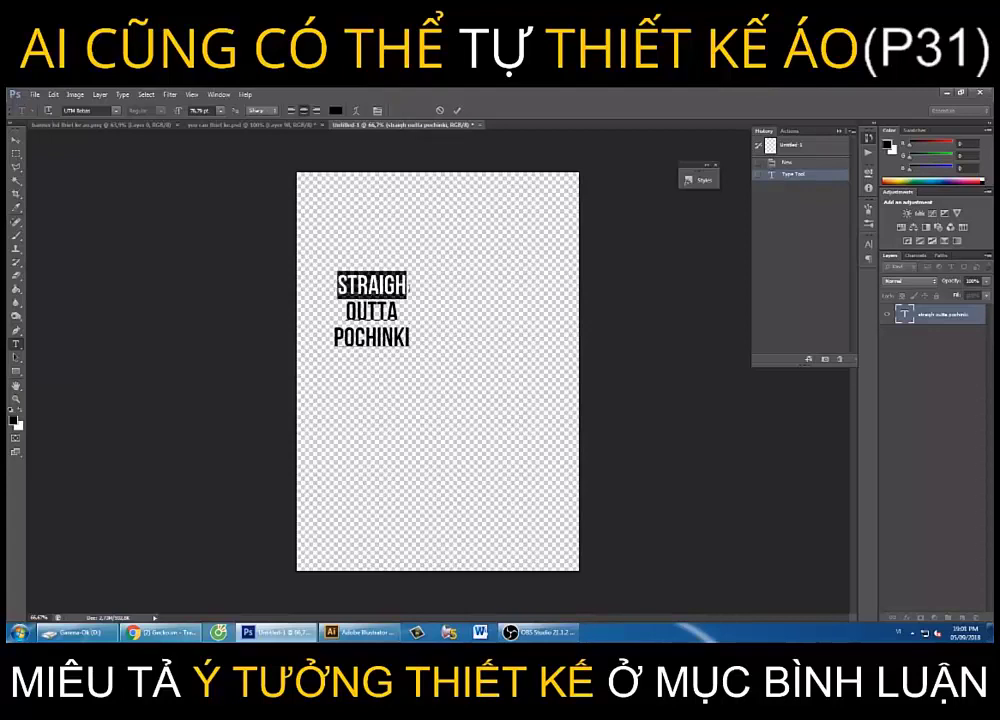
{"action": "left_click", "coordinate": [386, 290]}
{"action": "left_click_drag", "start_coordinate": [335, 284], "coordinate": [440, 285]}
In the Character panel, set STRAIGH to 86.79 pt, enlarge OUTTA, and widen the leading
{"action": "left_click", "coordinate": [219, 94]}
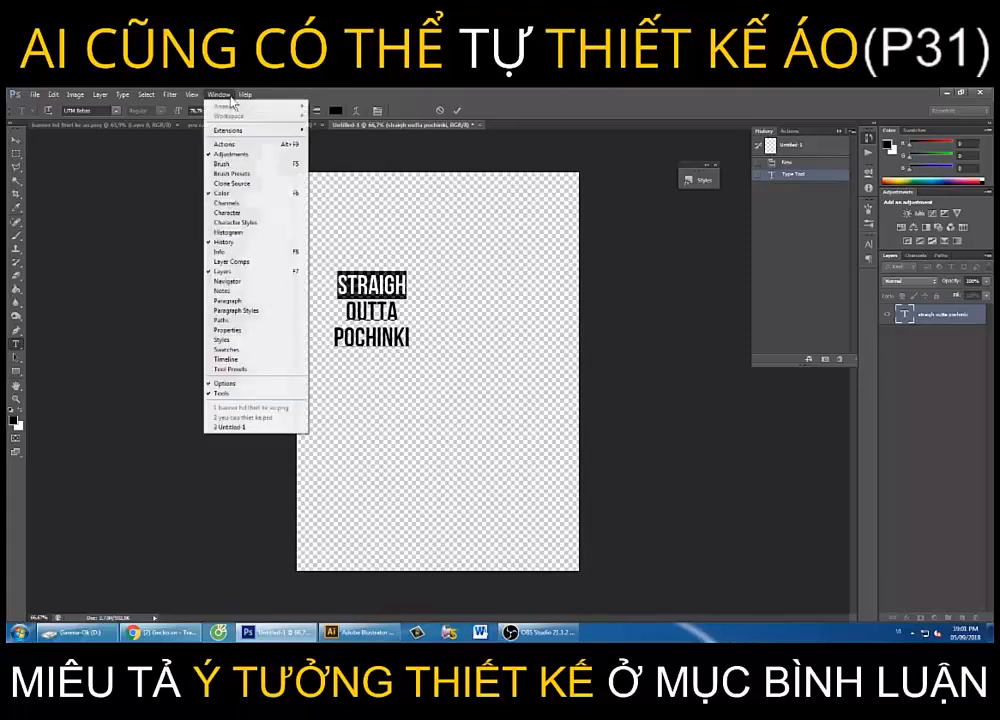
{"action": "left_click", "coordinate": [247, 213]}
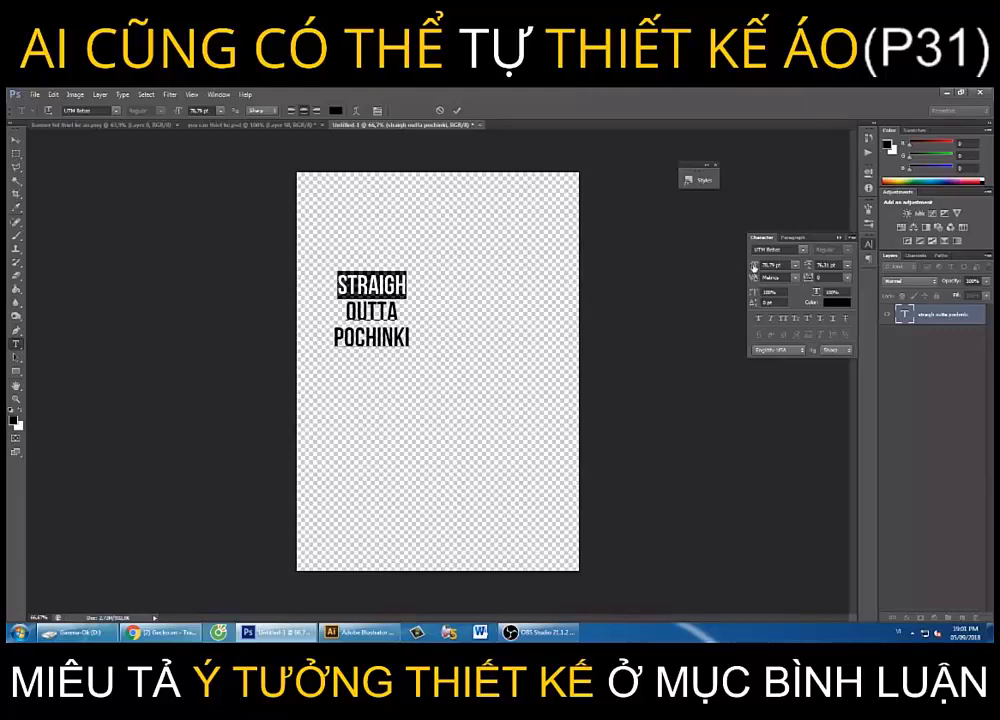
{"action": "left_click_drag", "start_coordinate": [754, 268], "coordinate": [539, 310]}
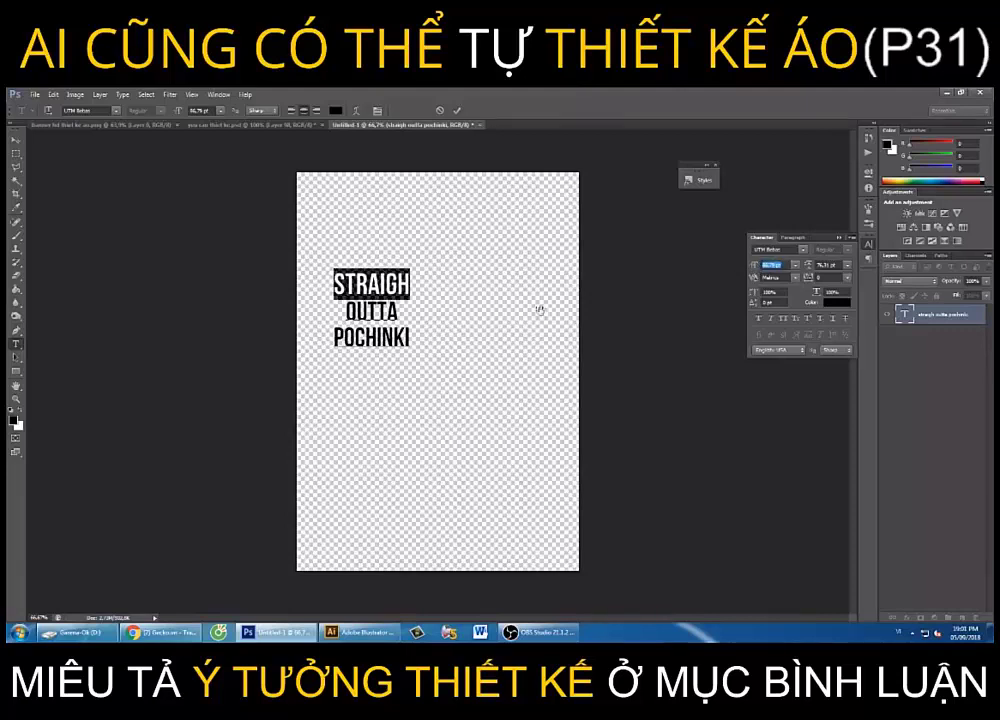
{"action": "key", "text": "Return"}
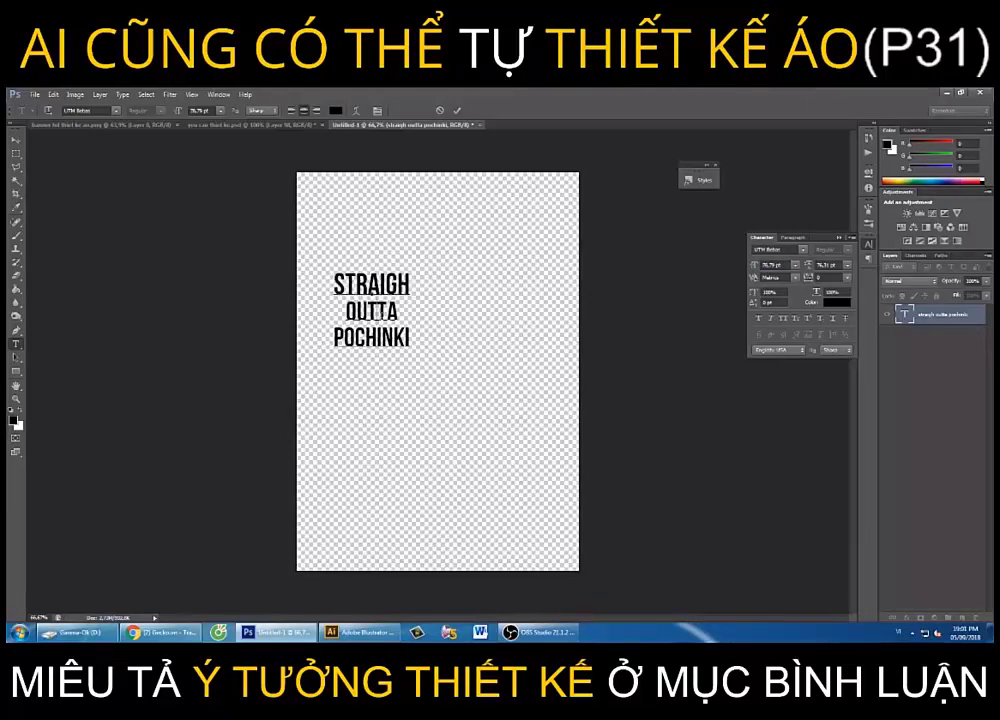
{"action": "double_click", "coordinate": [372, 310]}
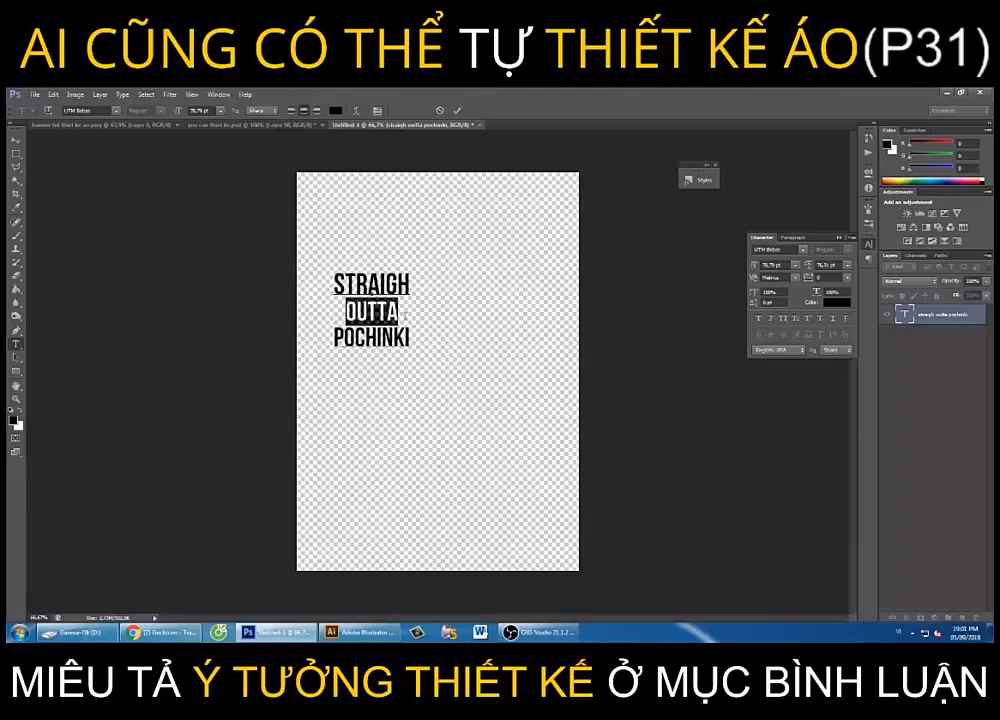
{"action": "left_click_drag", "start_coordinate": [755, 266], "coordinate": [758, 265]}
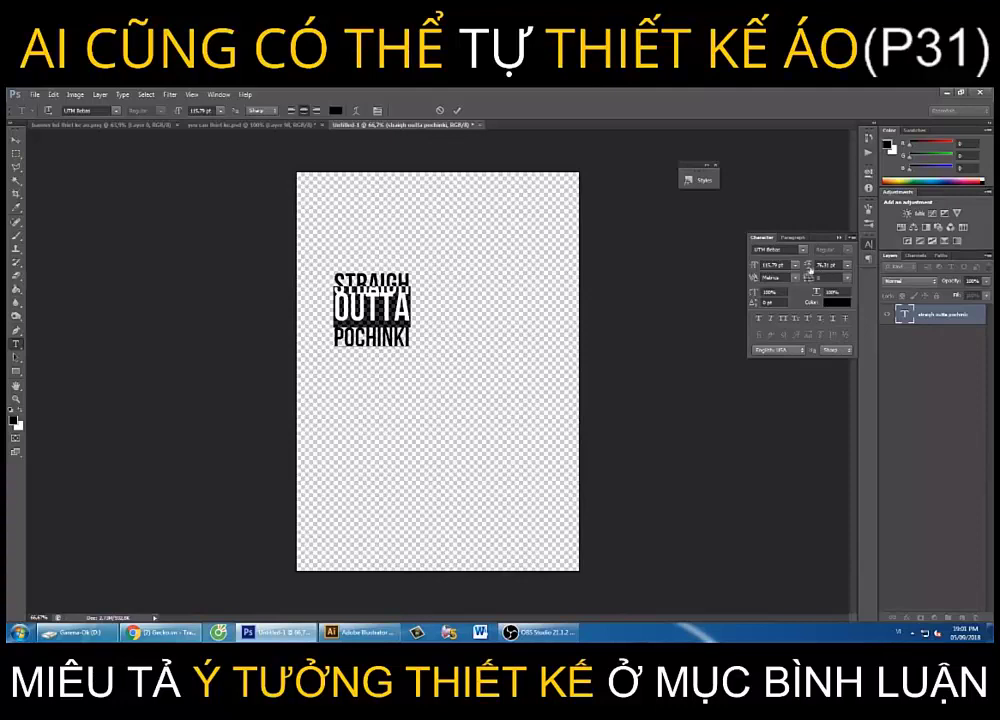
{"action": "left_click_drag", "start_coordinate": [811, 268], "coordinate": [818, 268]}
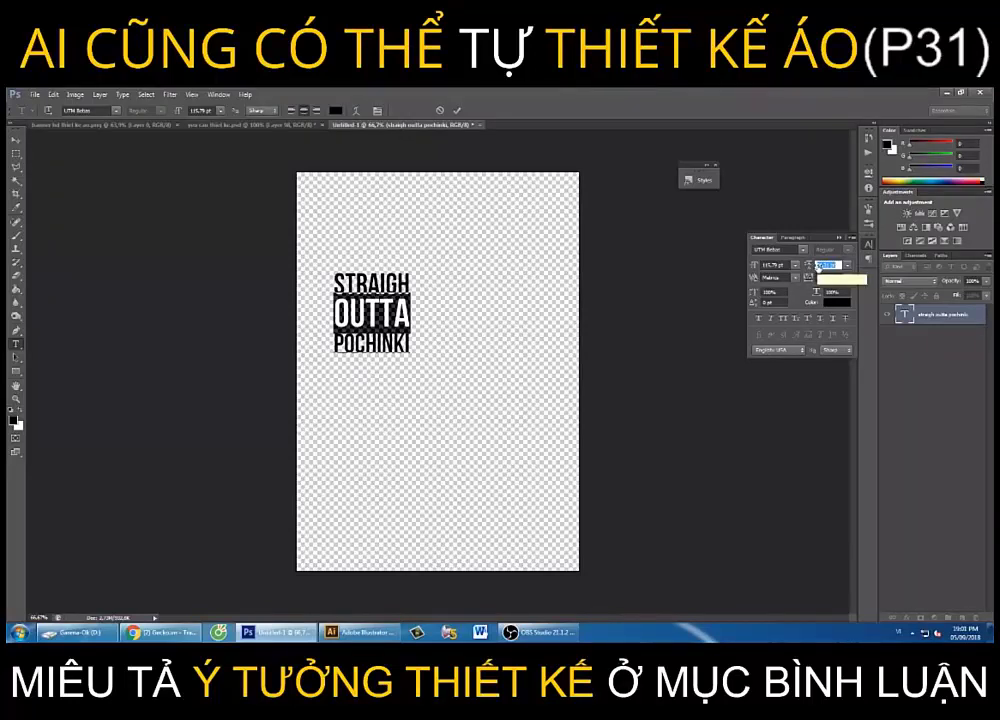
Move the text block and scale it up to nearly the full canvas width
{"action": "left_click", "coordinate": [16, 142]}
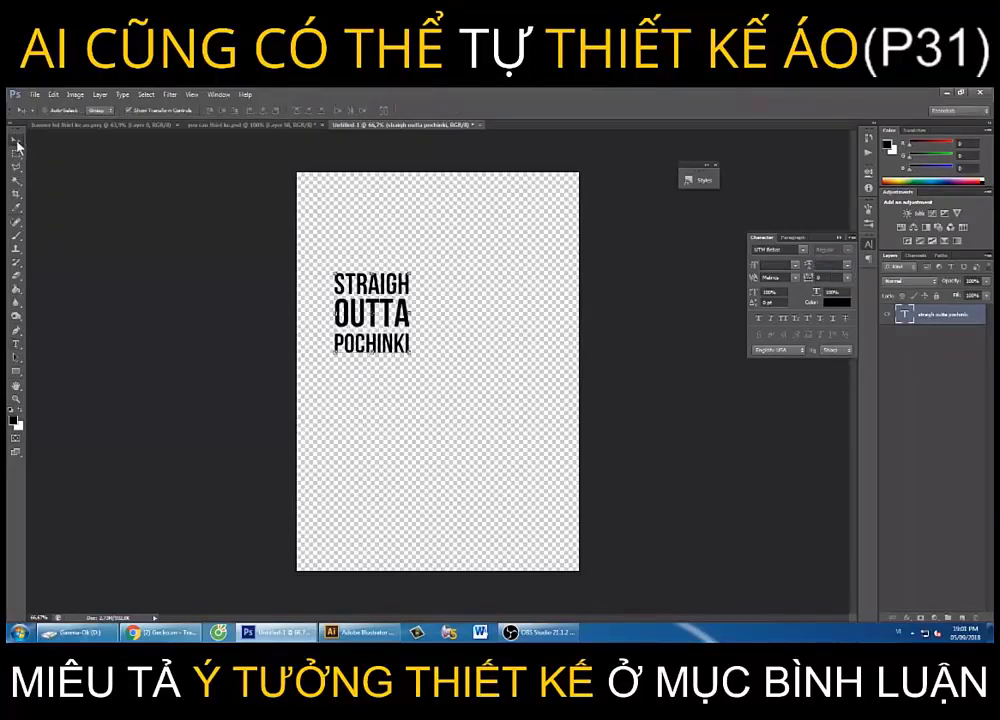
{"action": "mouse_move", "coordinate": [408, 350]}
{"action": "left_mouse_down"}
{"action": "mouse_move", "coordinate": [372, 275]}
{"action": "mouse_move", "coordinate": [583, 488]}
{"action": "left_mouse_up"}
{"action": "key", "text": "ctrl+t"}
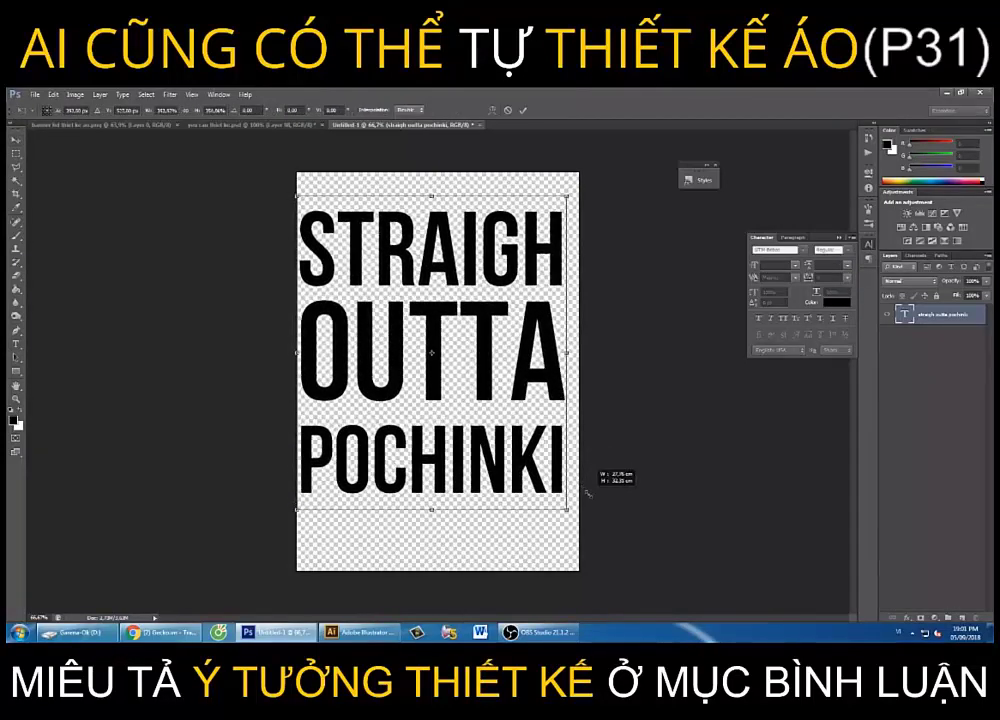
{"action": "left_click_drag", "start_coordinate": [583, 488], "coordinate": [586, 492]}
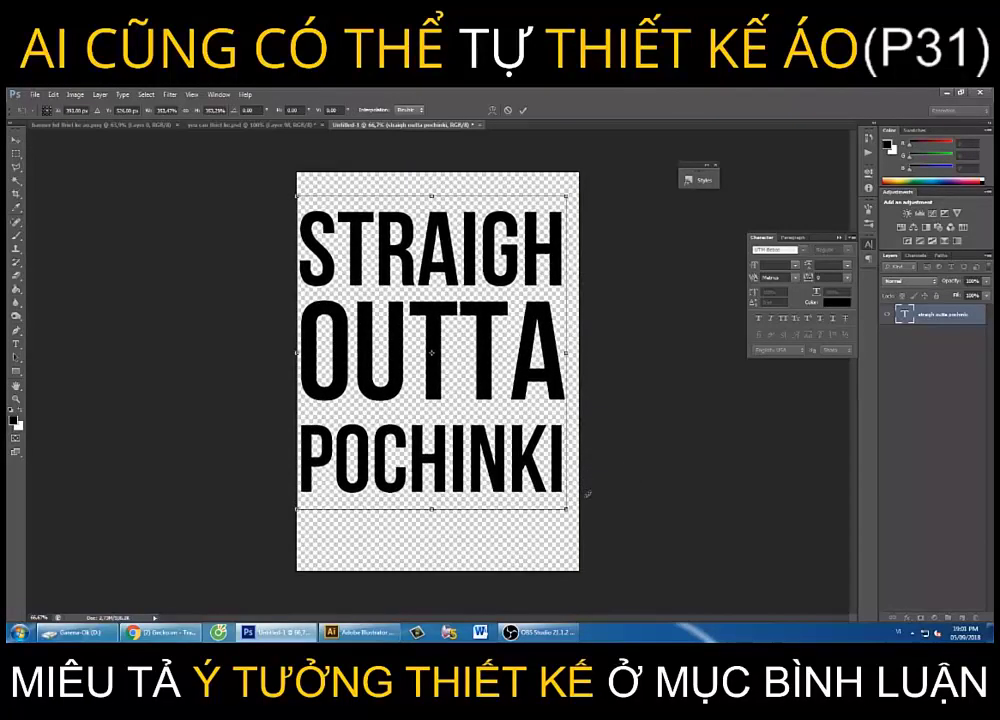
{"action": "key", "text": "Return"}
{"action": "left_click_drag", "start_coordinate": [476, 371], "coordinate": [479, 384]}
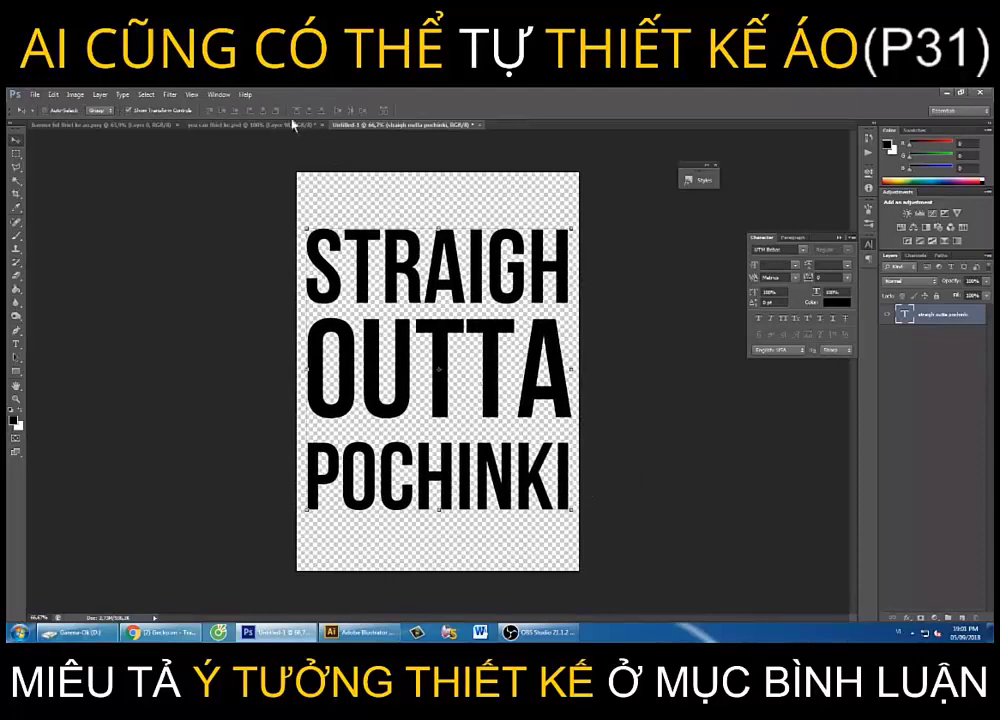
Compare the scaled lettering with the hoodie reference design
{"action": "left_click", "coordinate": [262, 125]}
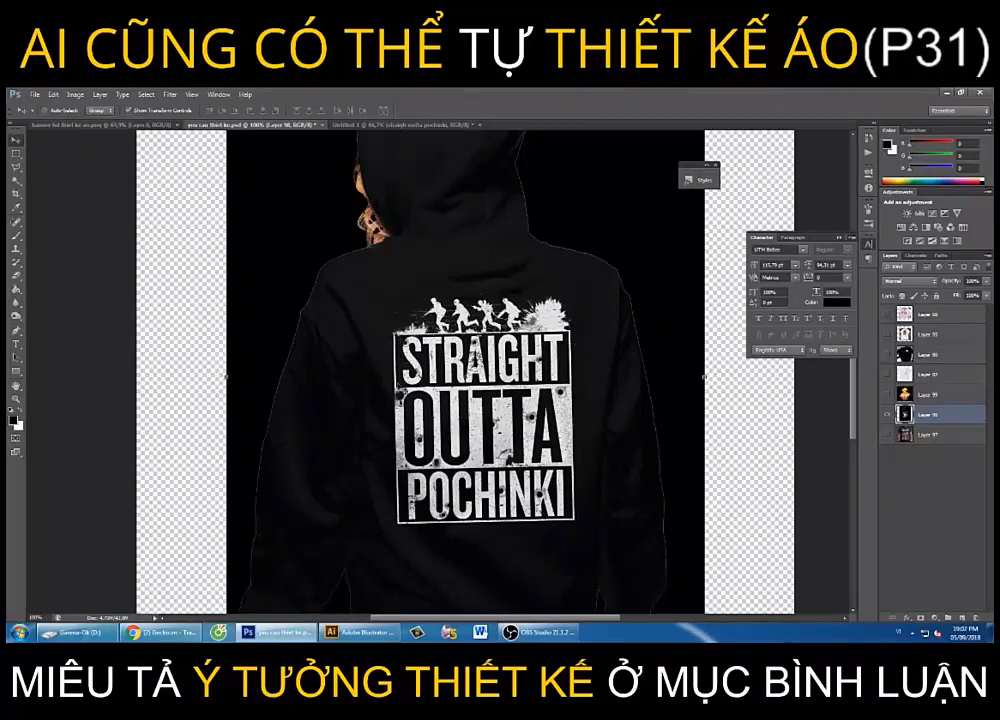
{"action": "left_click", "coordinate": [375, 126]}
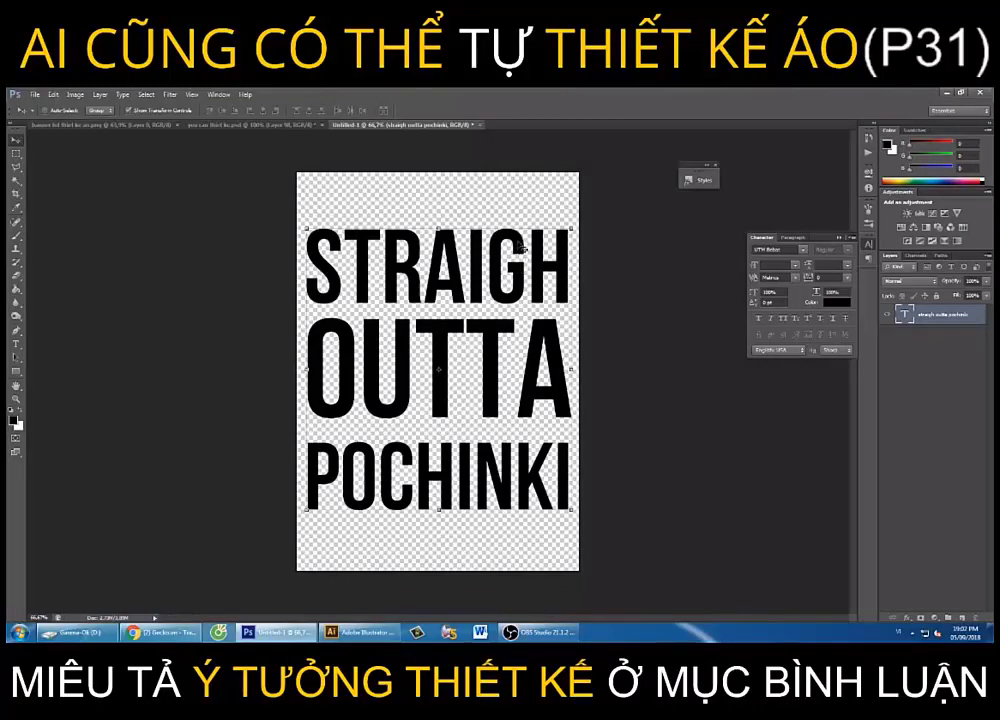
{"action": "left_click", "coordinate": [292, 126]}
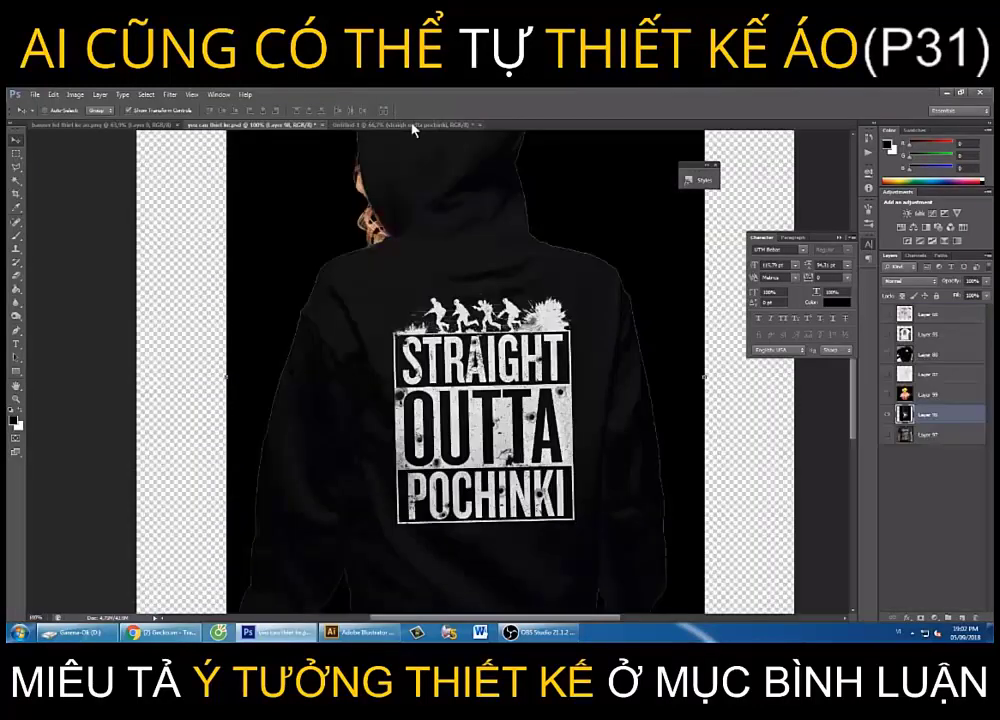
{"action": "left_click", "coordinate": [413, 126]}
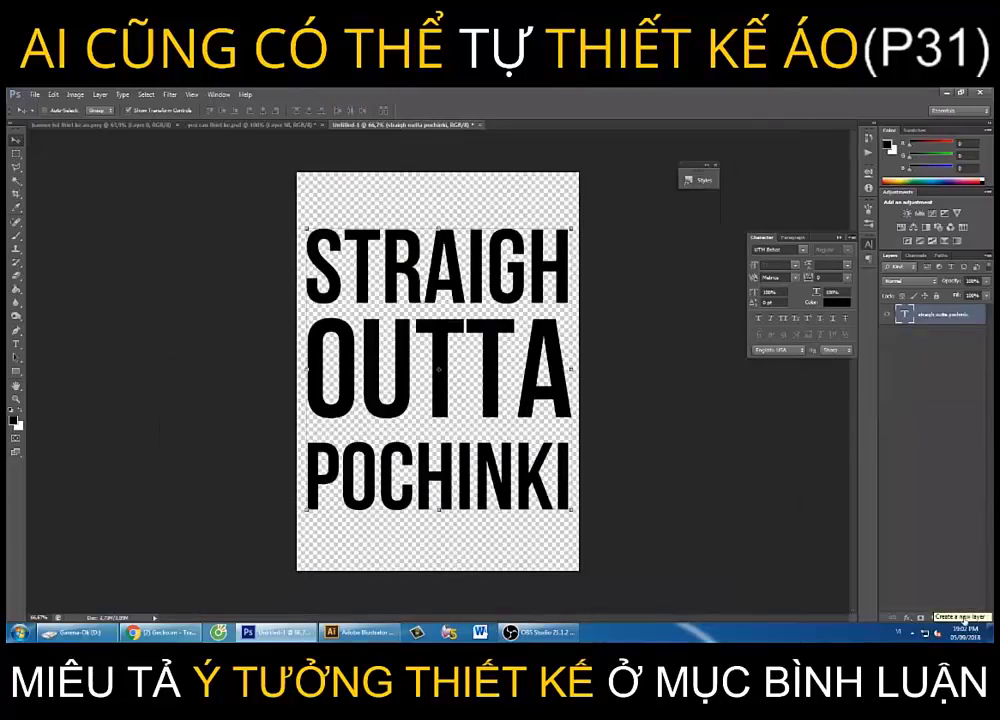
Create Layer 1 beneath the text and fill a black rectangular selection covering the lettering
{"action": "left_click", "coordinate": [958, 618]}
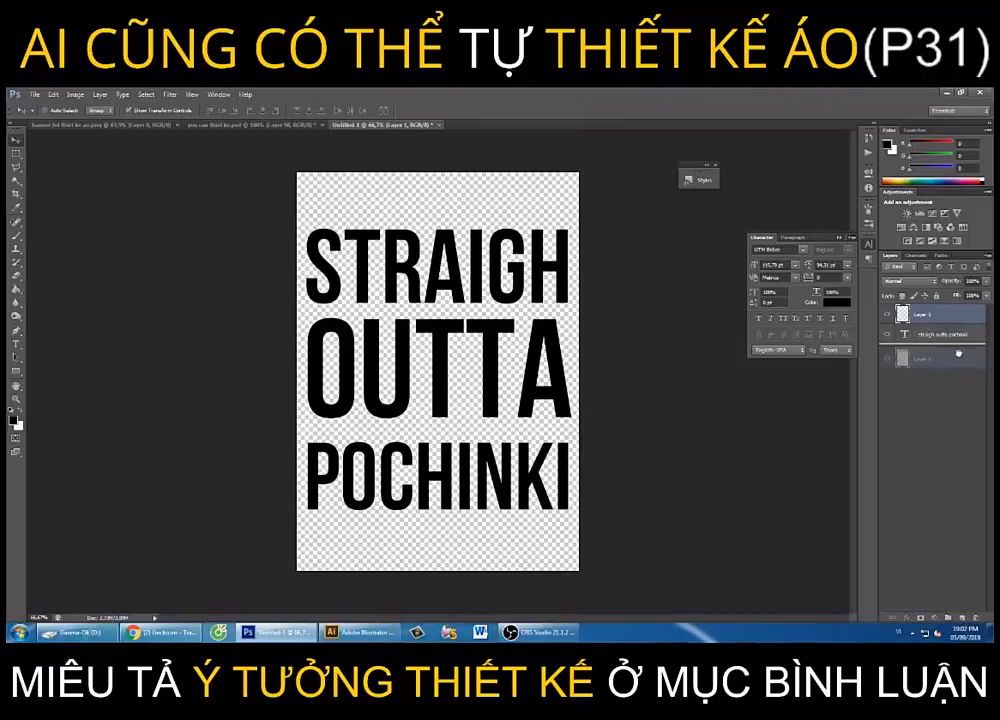
{"action": "left_click_drag", "start_coordinate": [941, 313], "coordinate": [928, 396]}
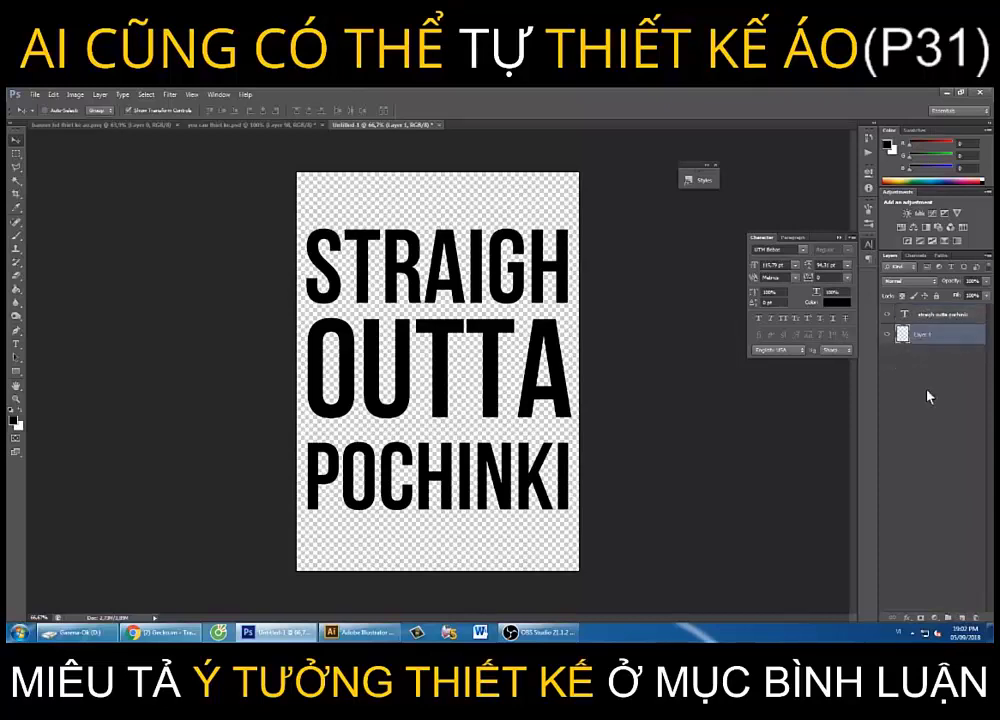
{"action": "left_click", "coordinate": [15, 371]}
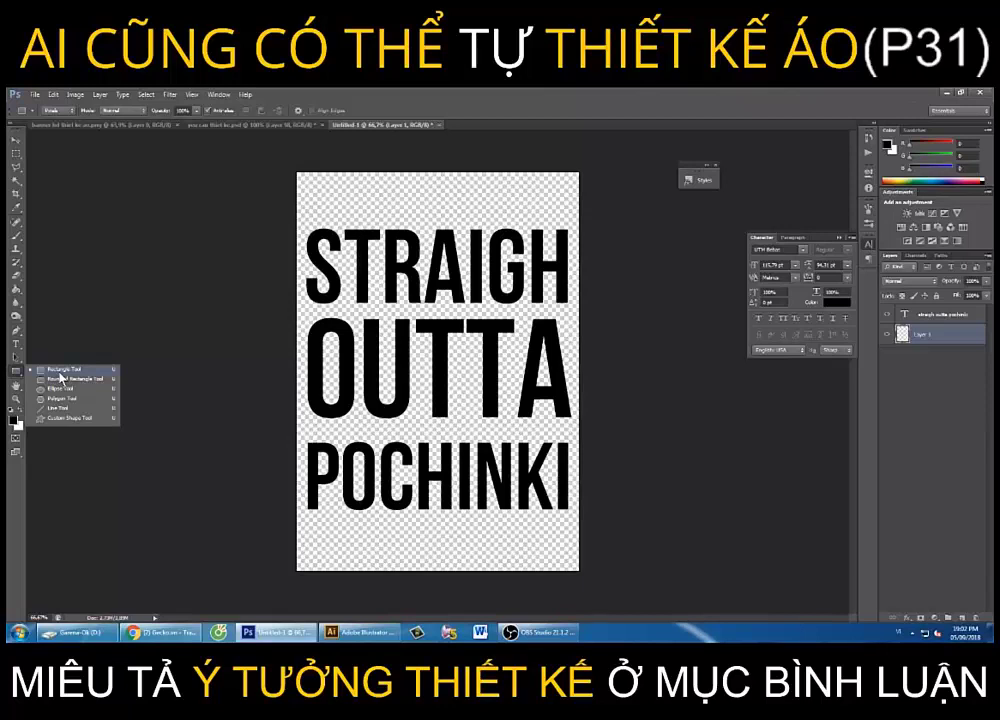
{"action": "left_click", "coordinate": [60, 373]}
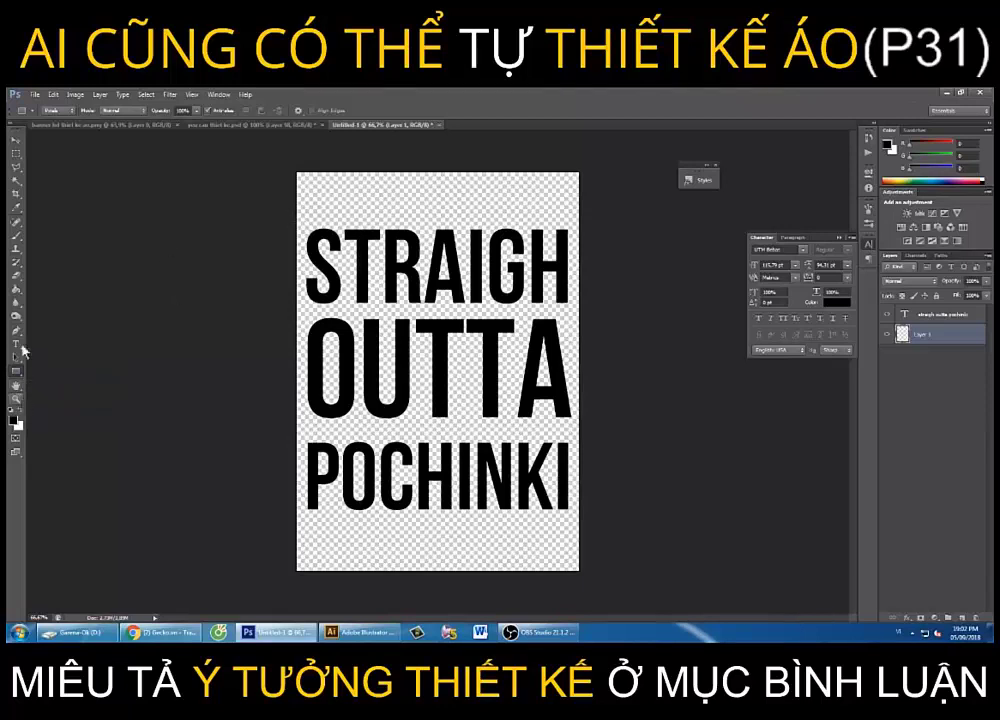
{"action": "left_click", "coordinate": [14, 421]}
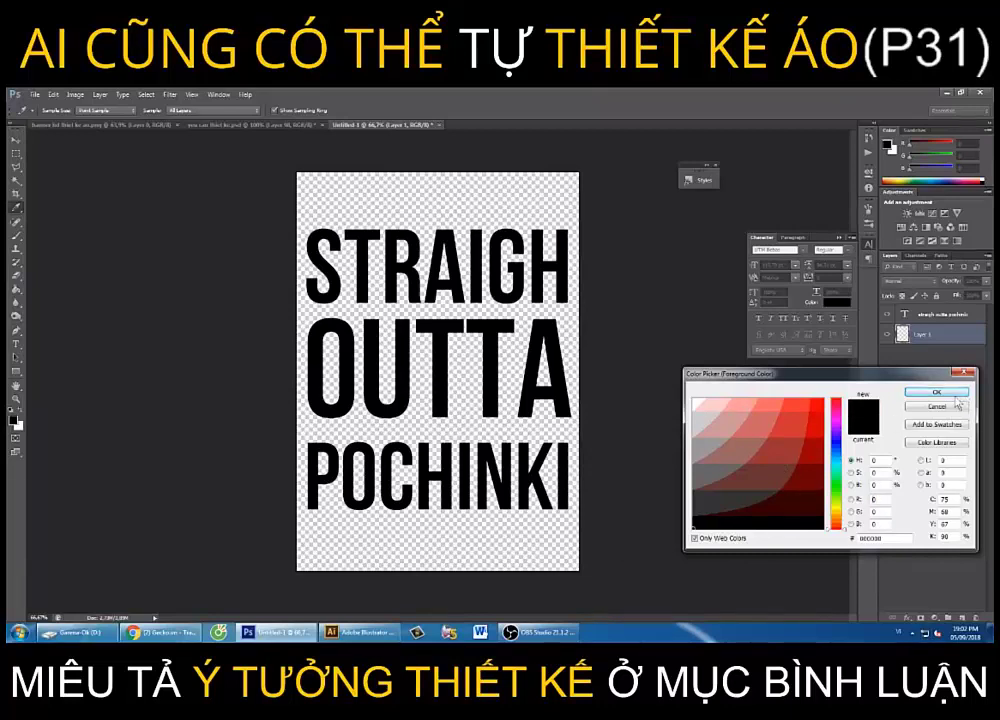
{"action": "key", "text": "Return"}
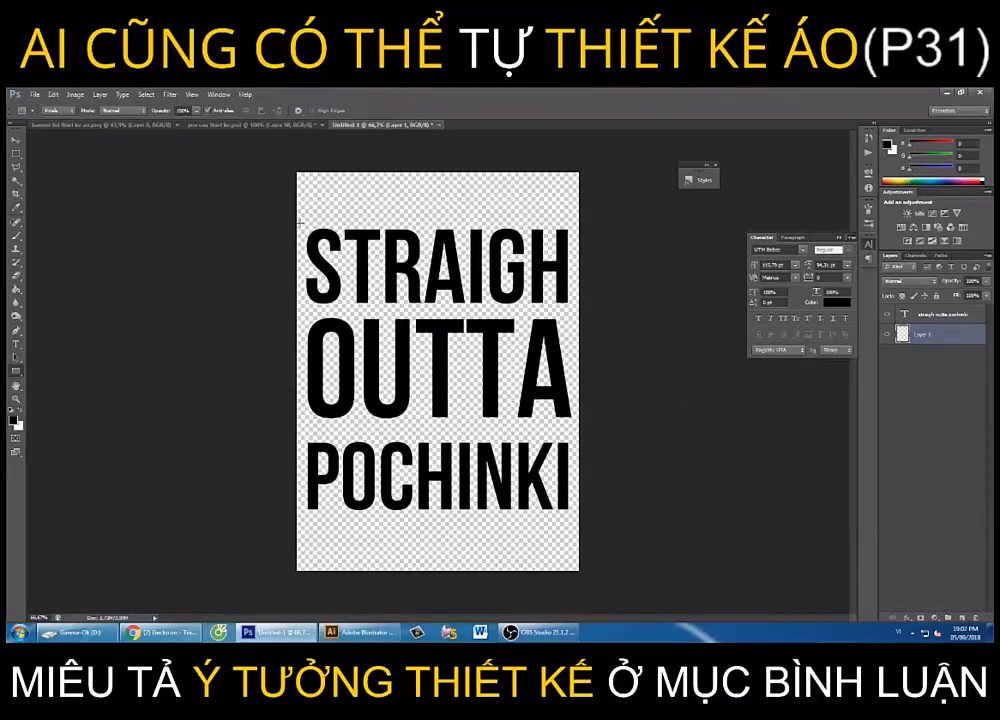
{"action": "mouse_move", "coordinate": [300, 224]}
{"action": "left_mouse_down"}
{"action": "mouse_move", "coordinate": [577, 524]}
{"action": "mouse_move", "coordinate": [572, 513]}
{"action": "left_mouse_up"}
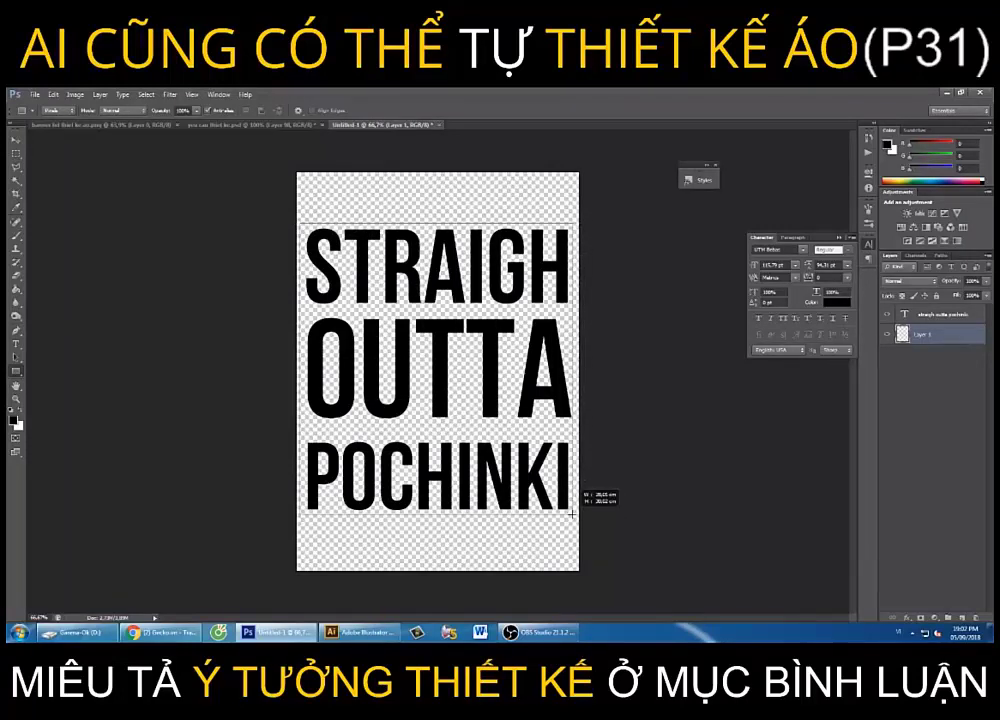
{"action": "key", "text": "alt+BackSpace"}
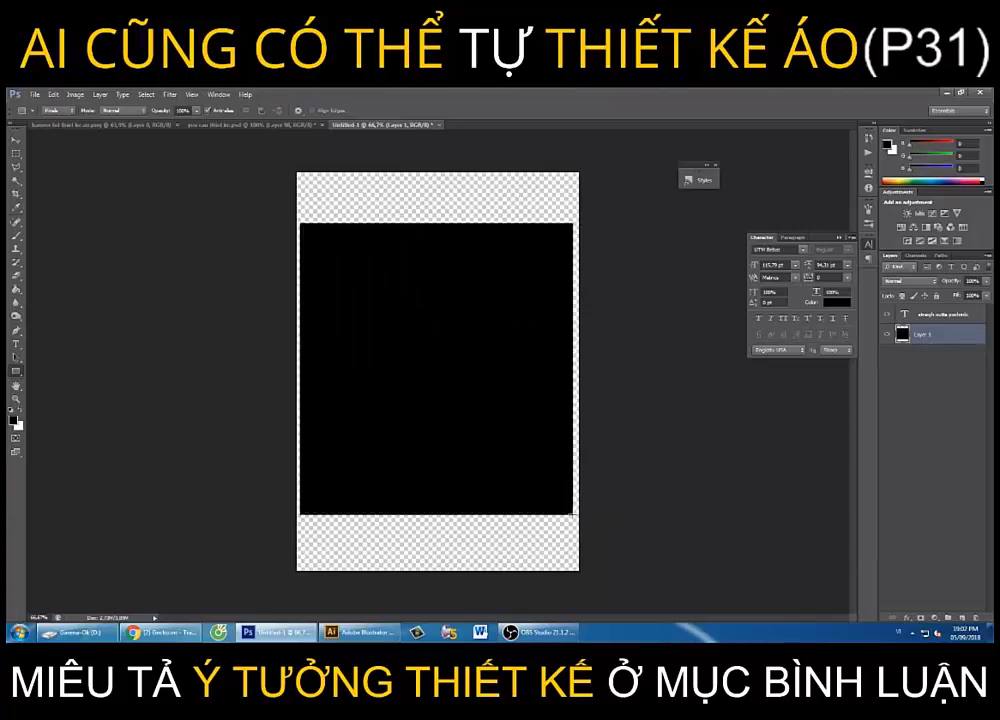
{"action": "left_click", "coordinate": [15, 343]}
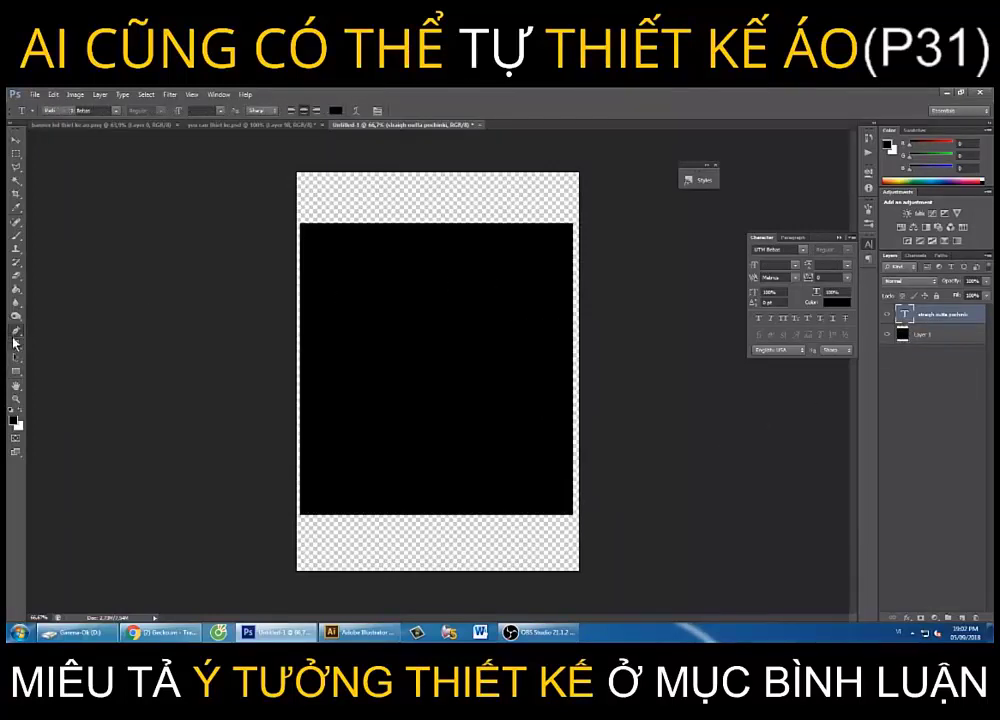
Recolour all of the STRAIGH OUTTA POCHINKI text white and commit the edit
{"action": "right_click", "coordinate": [15, 344]}
{"action": "left_click", "coordinate": [55, 346]}
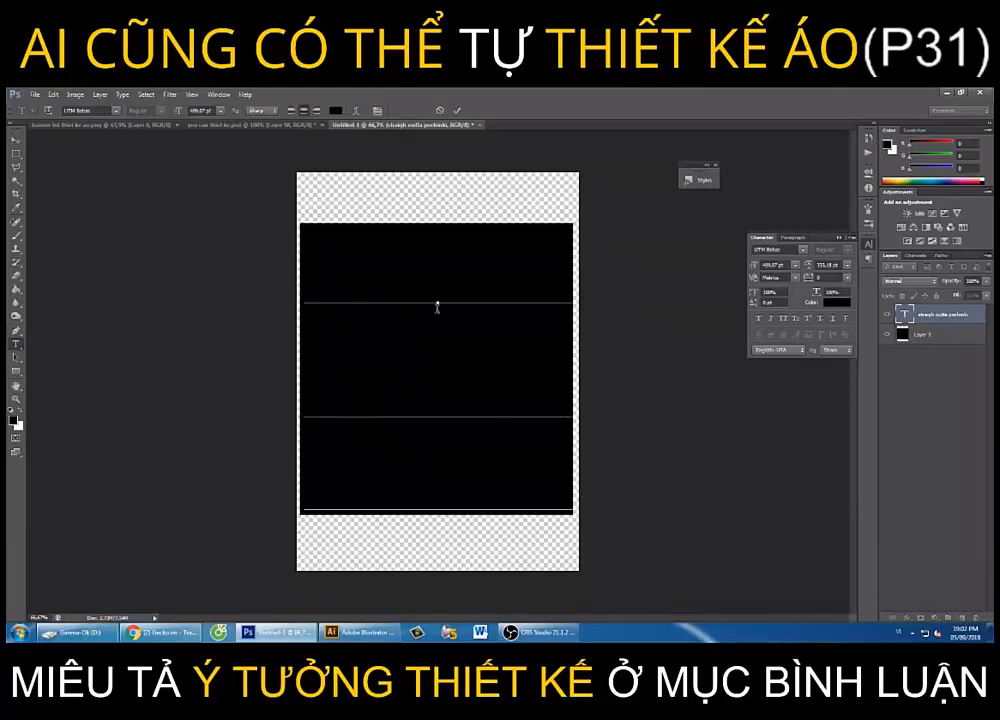
{"action": "key", "text": "ctrl+a"}
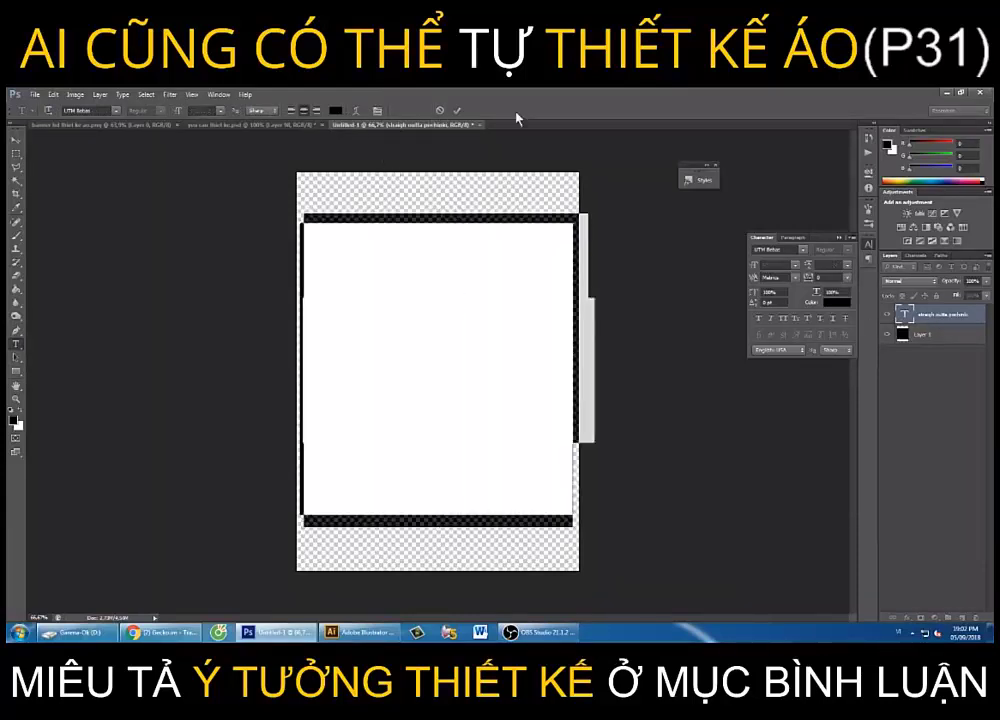
{"action": "left_click", "coordinate": [337, 111]}
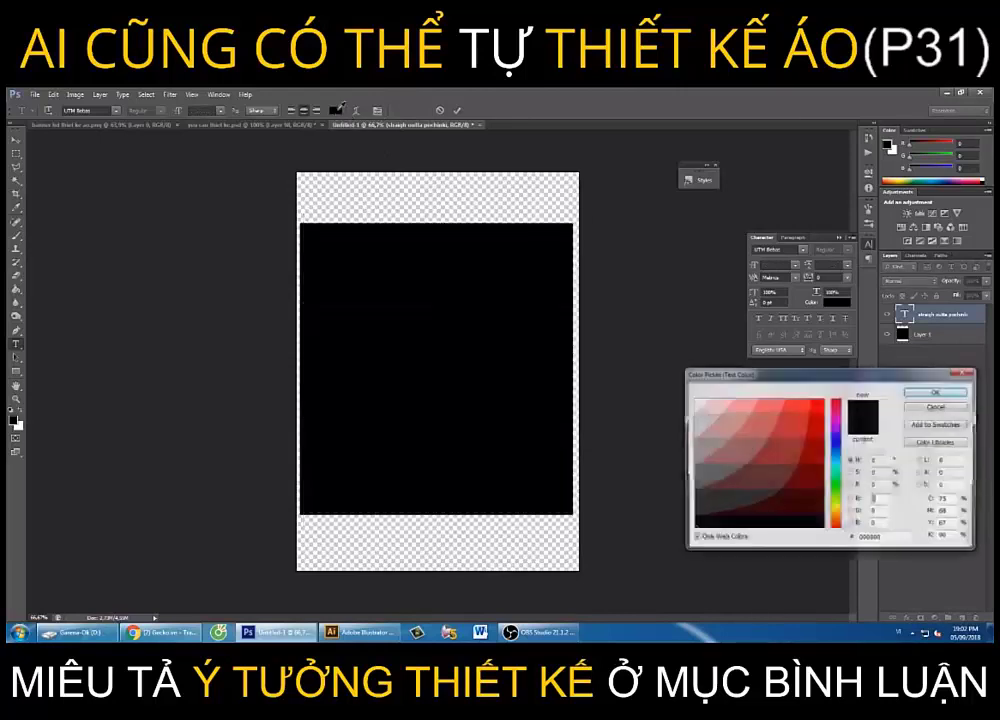
{"action": "left_click_drag", "start_coordinate": [745, 425], "coordinate": [643, 341]}
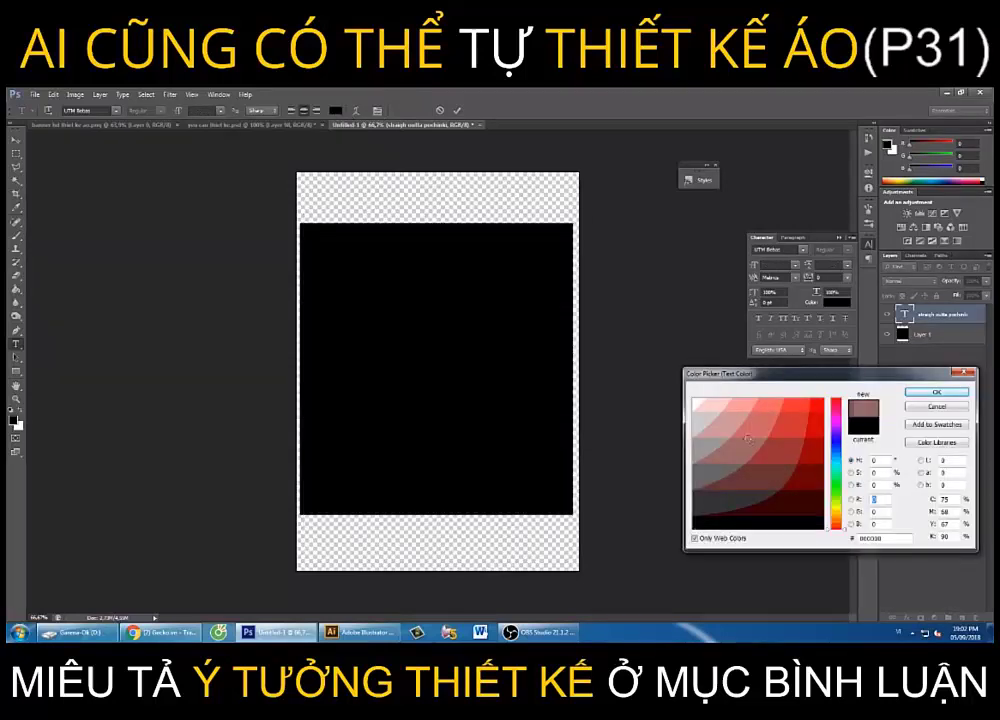
{"action": "left_click", "coordinate": [936, 392]}
{"action": "left_click", "coordinate": [16, 140]}
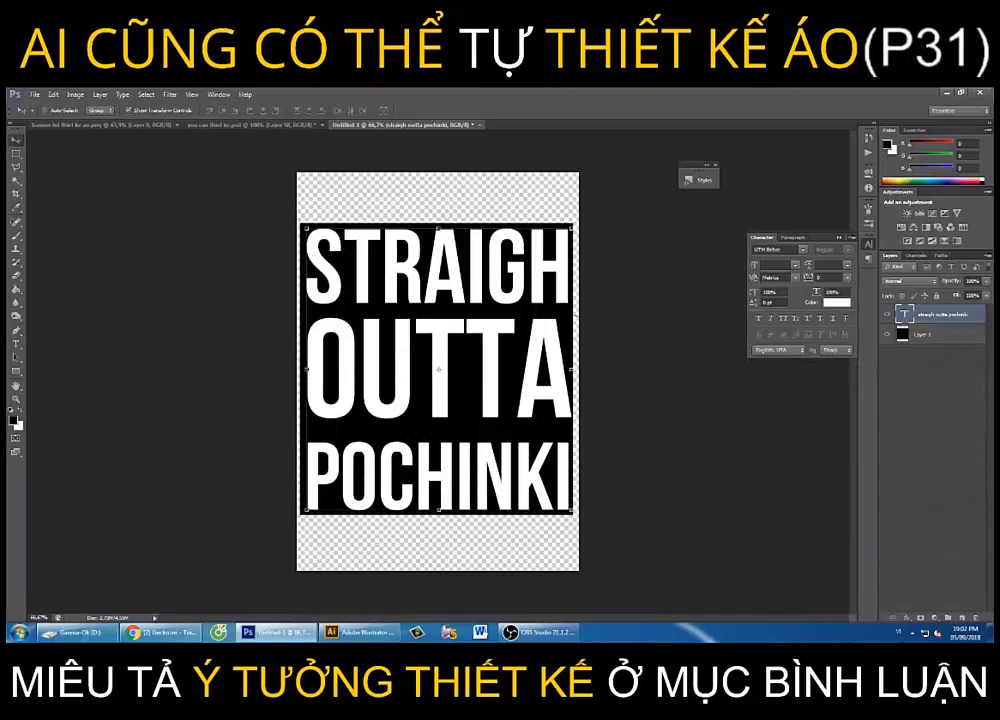
Stretch the black rectangle slightly taller at its top and bottom edges
{"action": "left_click", "coordinate": [428, 228]}
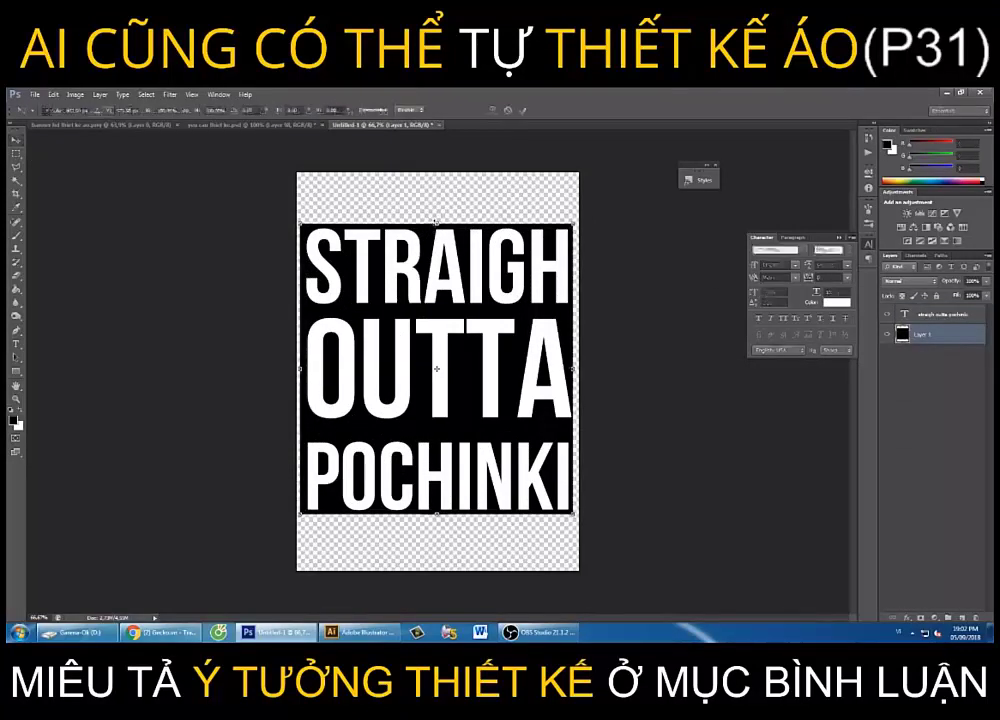
{"action": "key", "text": "ctrl+t"}
{"action": "left_click_drag", "start_coordinate": [437, 222], "coordinate": [437, 217]}
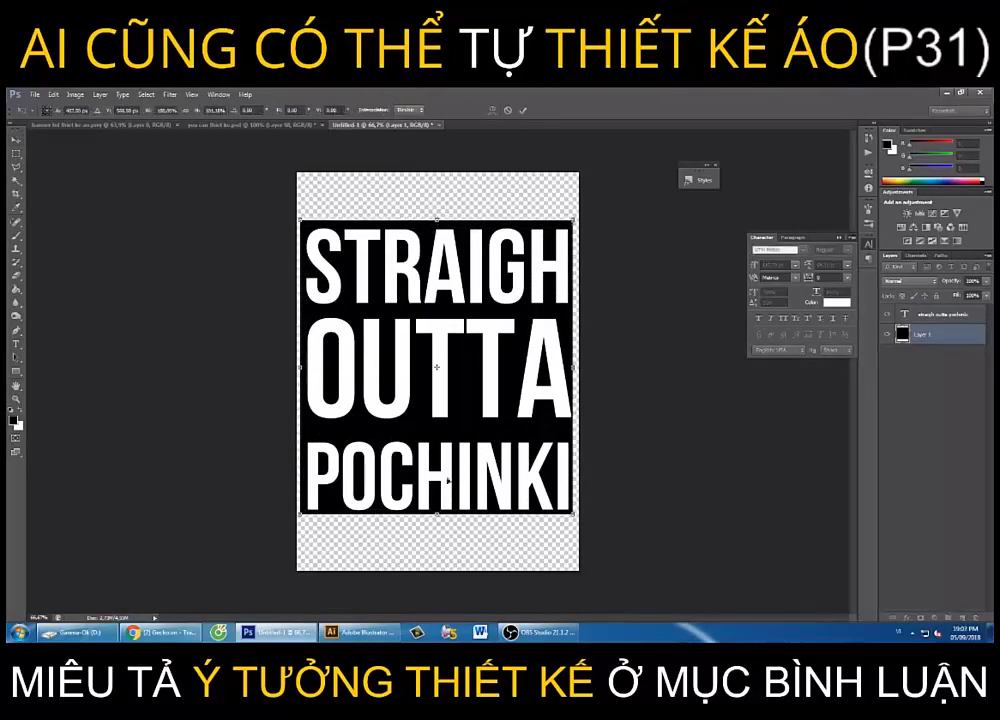
{"action": "left_click_drag", "start_coordinate": [437, 514], "coordinate": [437, 516]}
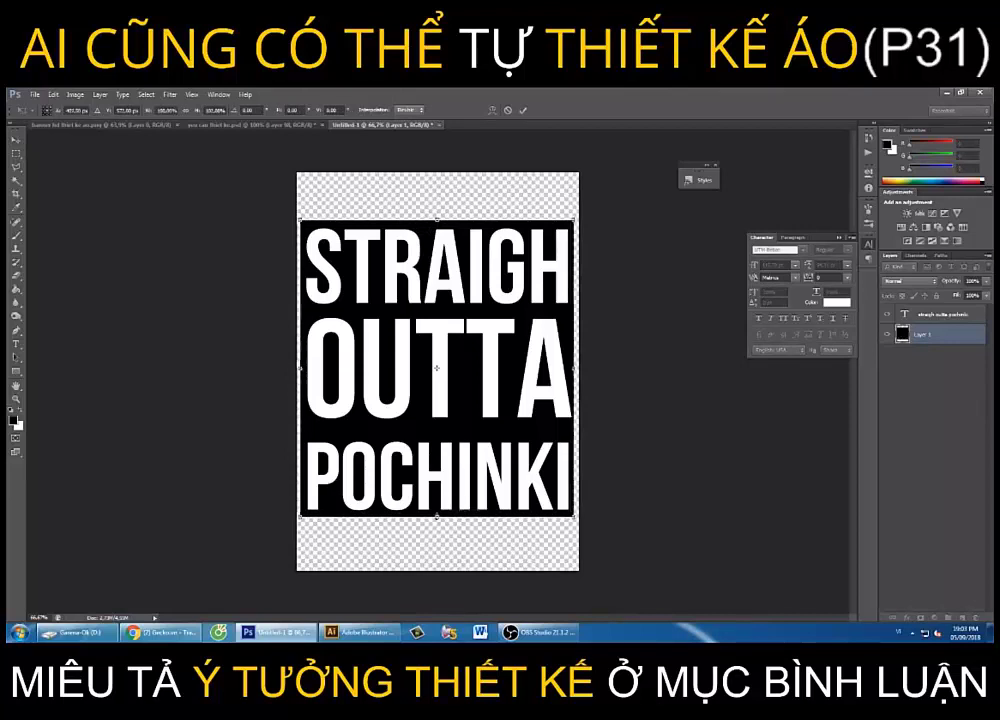
{"action": "key", "text": "Return"}
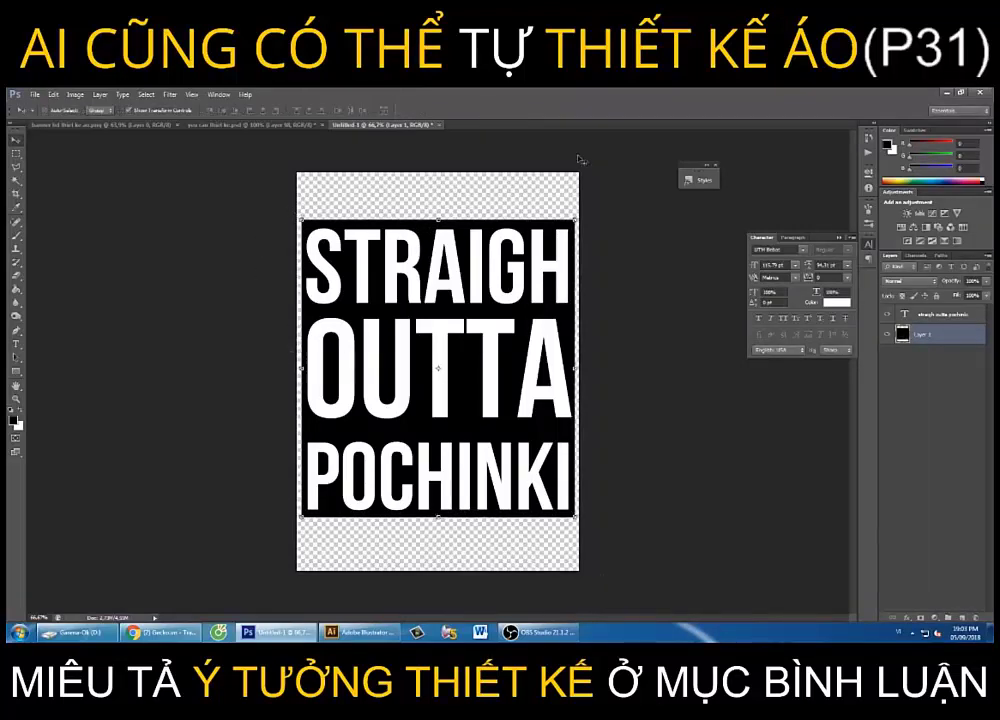
Add a white Stroke layer style to the black rectangle layer
{"action": "right_click", "coordinate": [942, 337]}
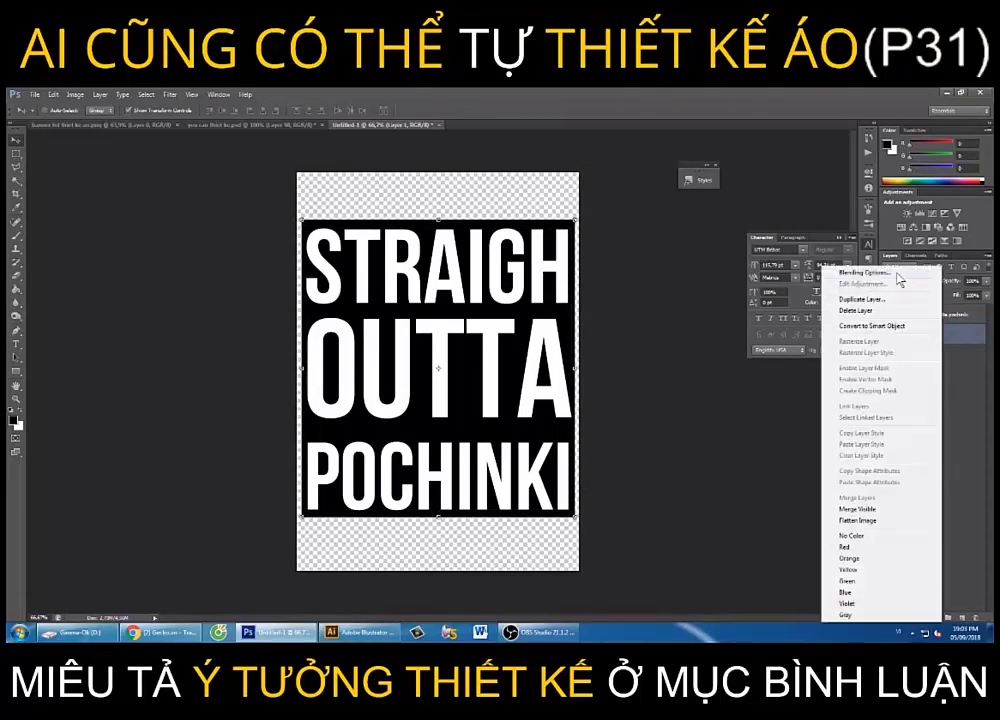
{"action": "left_click", "coordinate": [866, 272]}
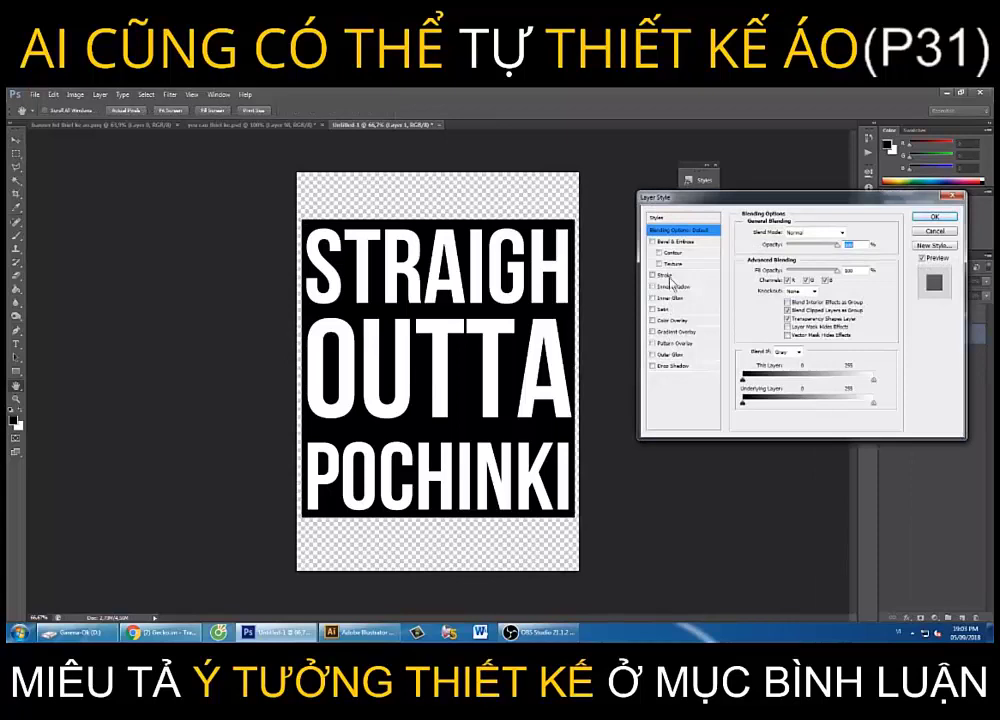
{"action": "left_click", "coordinate": [666, 275]}
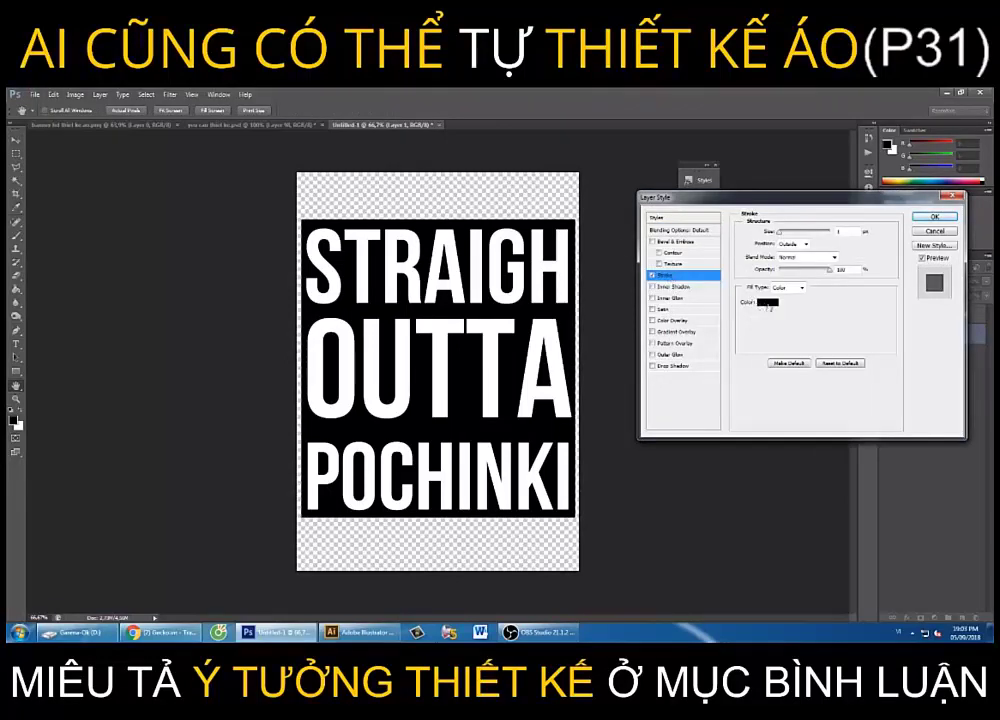
{"action": "left_click", "coordinate": [768, 302]}
{"action": "left_click", "coordinate": [694, 399]}
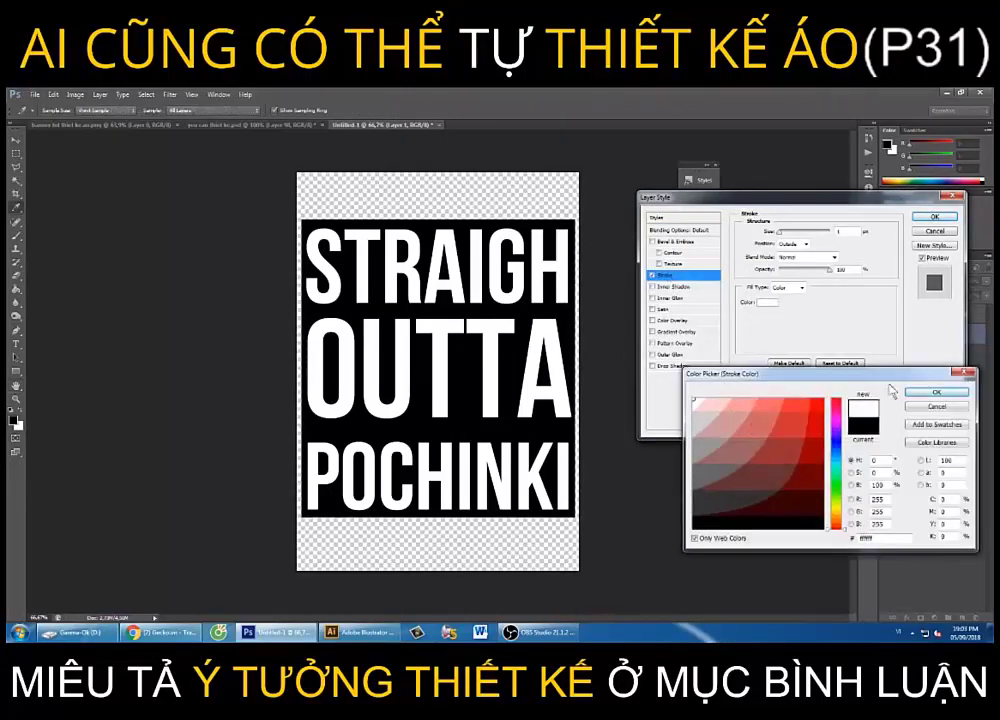
{"action": "left_click", "coordinate": [936, 392]}
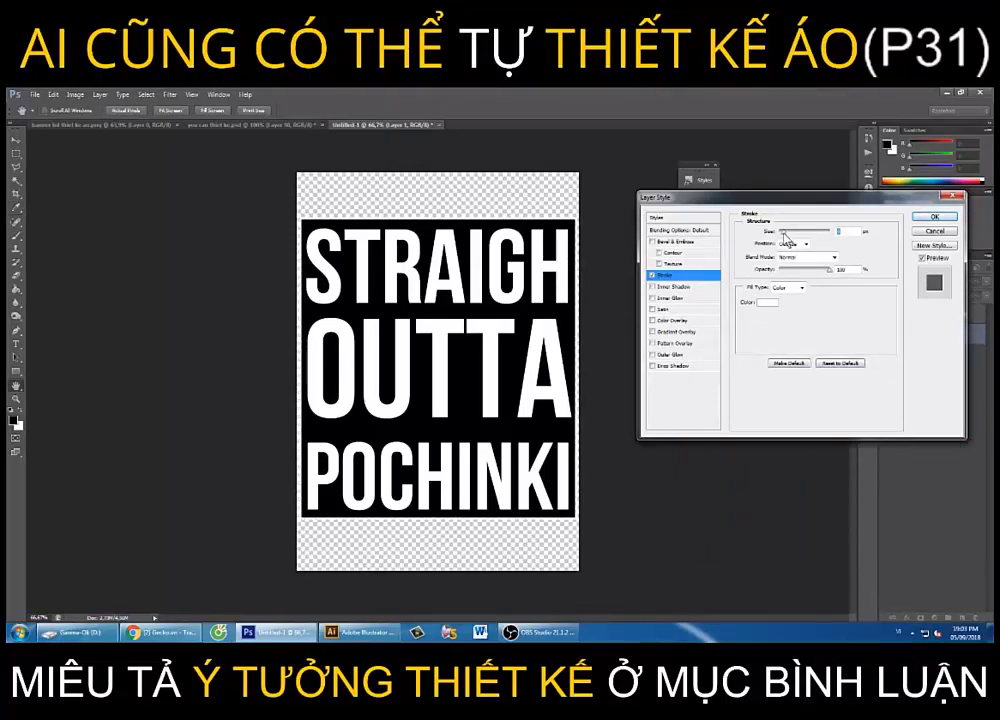
{"action": "key", "text": "Return"}
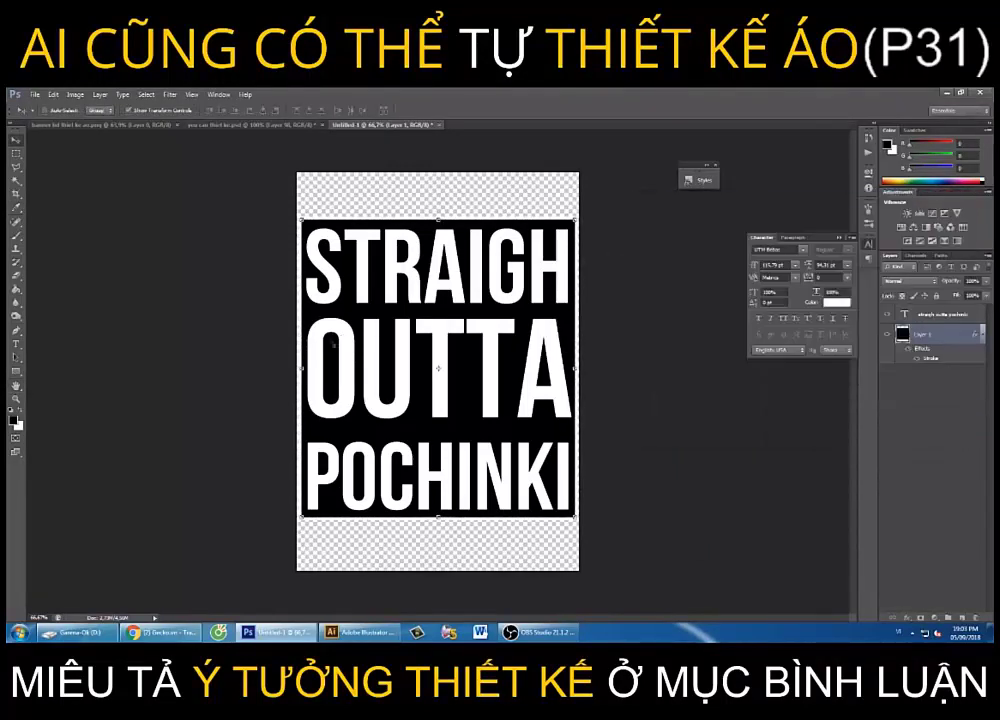
{"action": "left_click", "coordinate": [14, 152]}
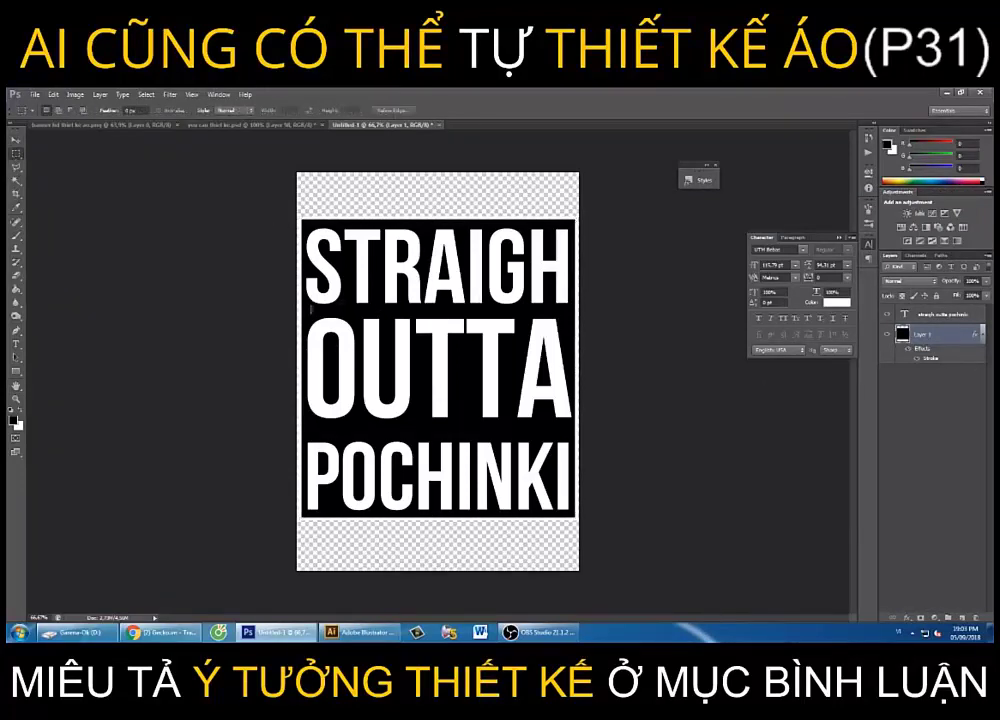
Select the band across the OUTTA row and check it against the hoodie mockup
{"action": "left_click_drag", "start_coordinate": [297, 313], "coordinate": [593, 423]}
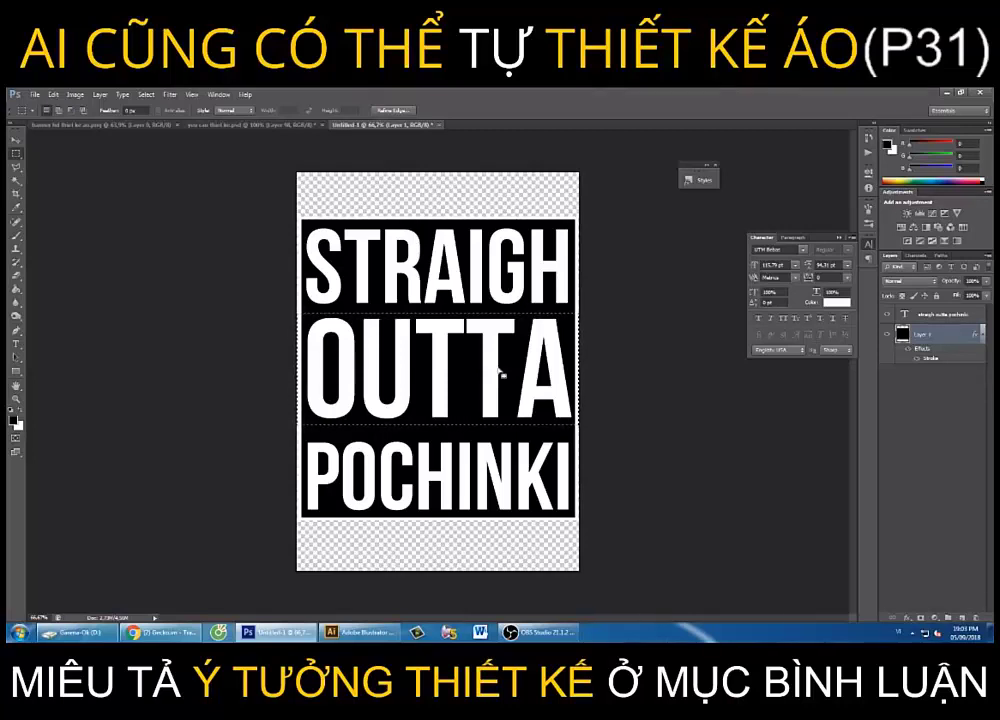
{"action": "left_click", "coordinate": [223, 126]}
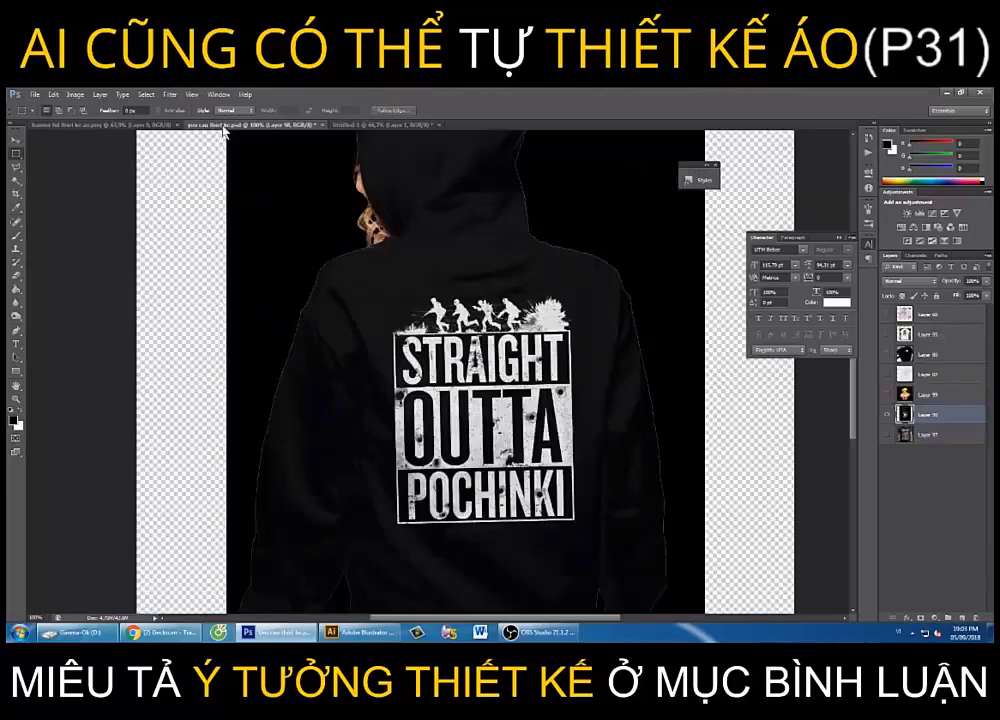
{"action": "left_click", "coordinate": [378, 126]}
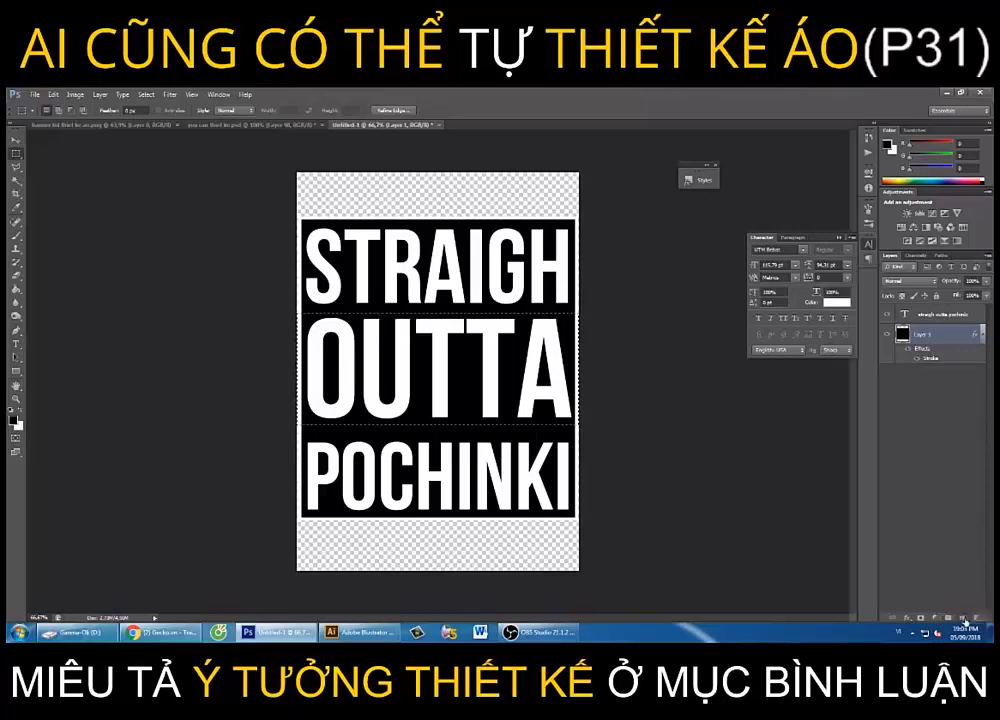
Add empty Layer 2 above the black box, deselect, and make Layer 2 active
{"action": "left_click", "coordinate": [965, 617]}
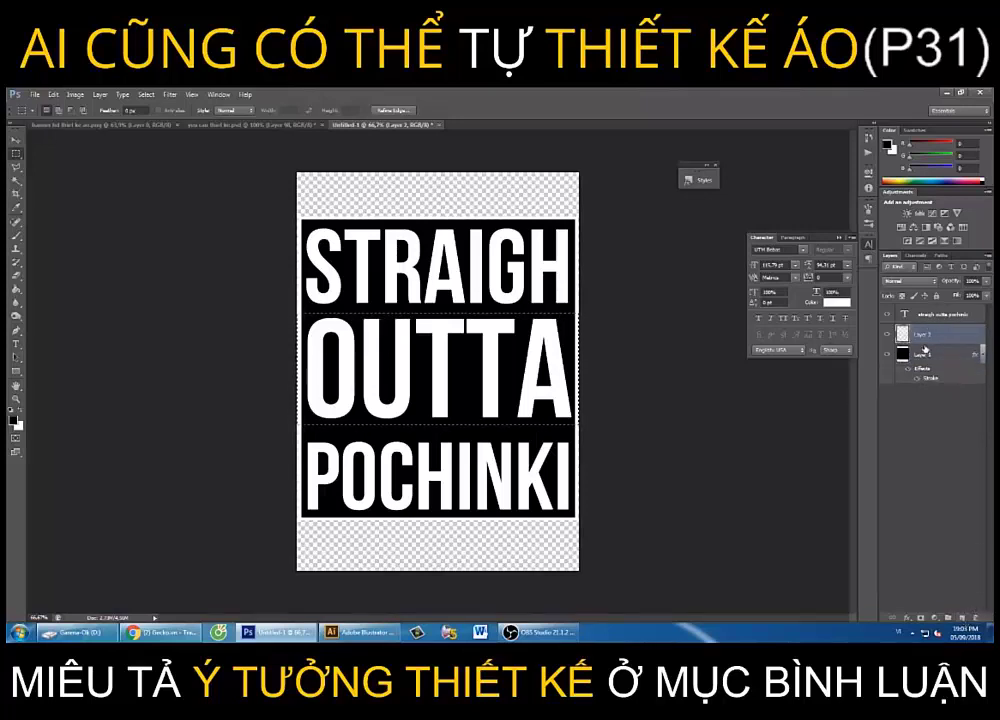
{"action": "left_click", "coordinate": [397, 267]}
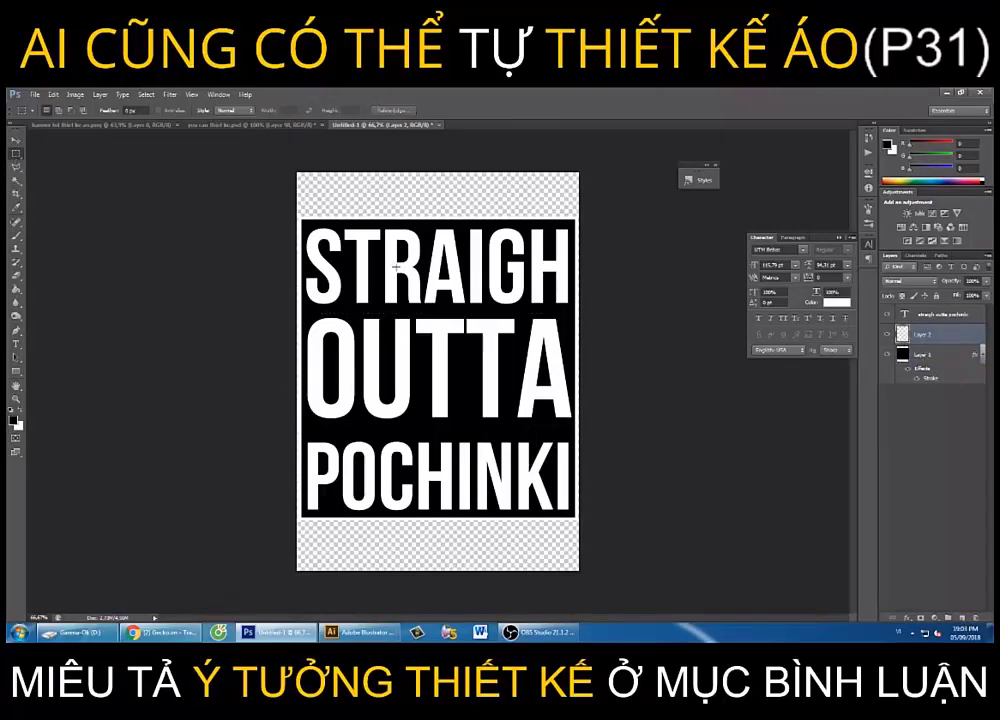
{"action": "left_click", "coordinate": [933, 358]}
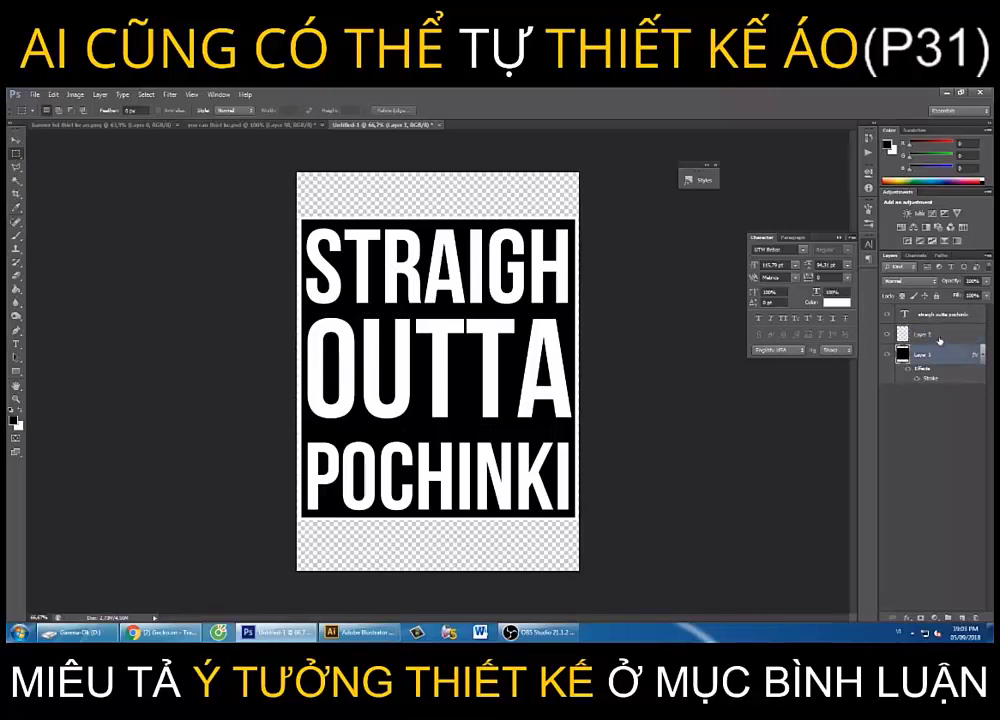
{"action": "left_click", "coordinate": [938, 339]}
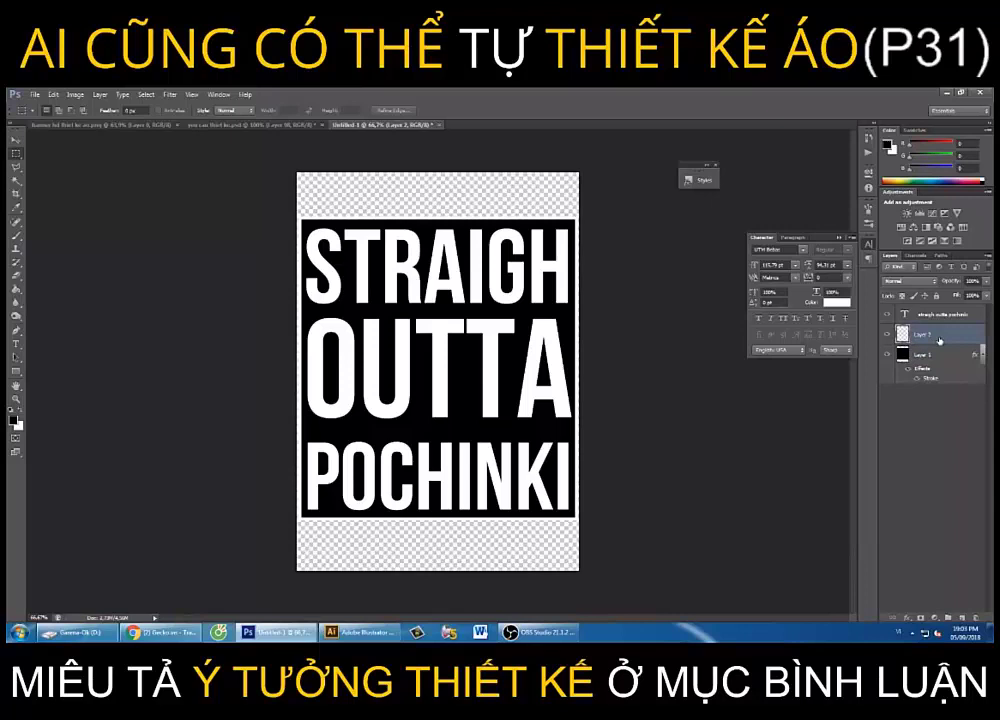
{"action": "left_click", "coordinate": [940, 356]}
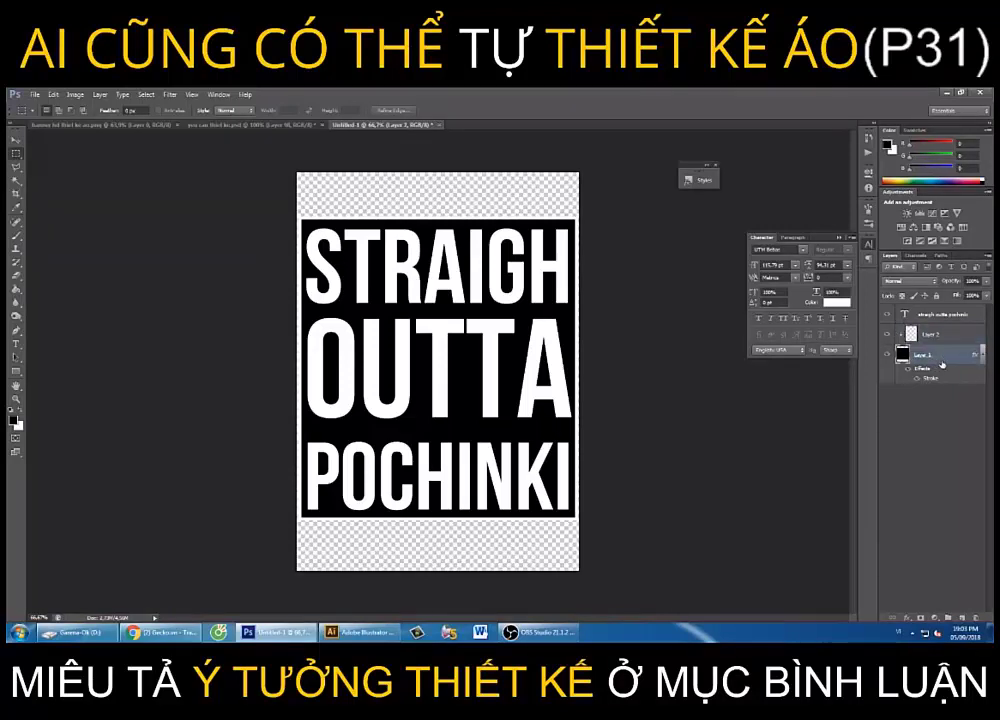
{"action": "left_click", "coordinate": [929, 335]}
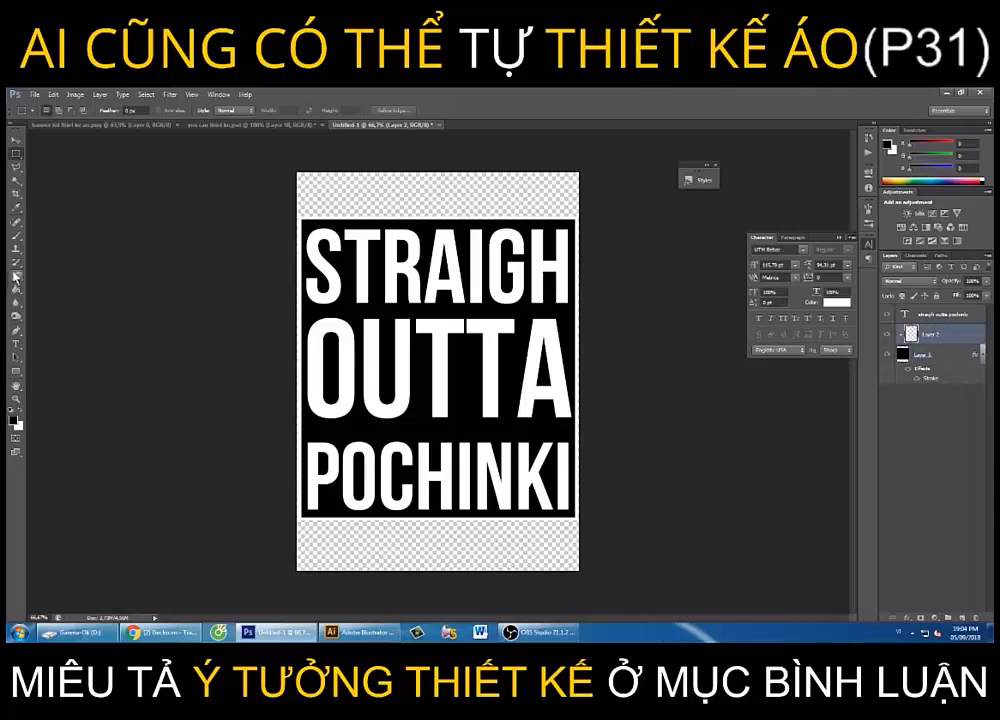
Try painting white brush strokes over STRAIGH and OUTTA, then undo them
{"action": "left_click", "coordinate": [15, 221]}
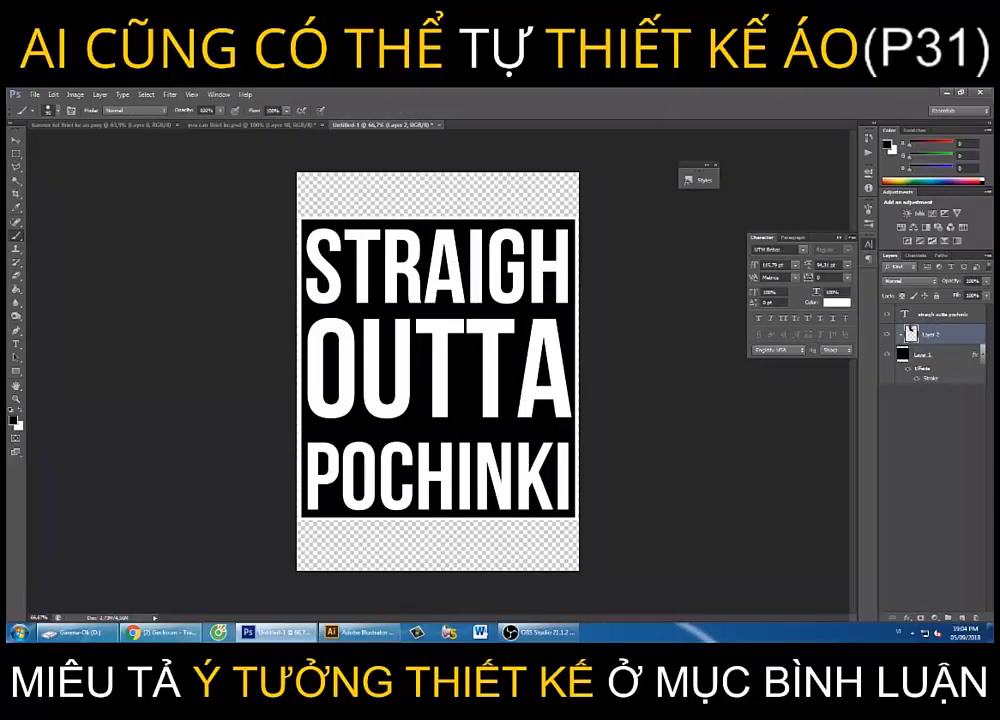
{"action": "key", "text": "x"}
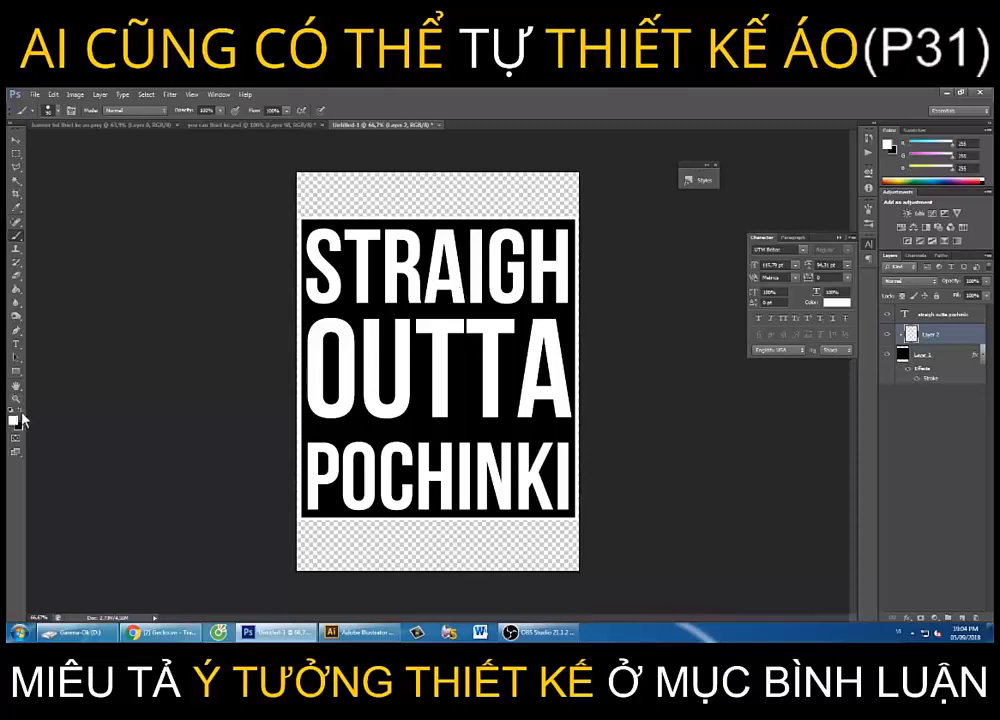
{"action": "left_click_drag", "start_coordinate": [415, 220], "coordinate": [493, 353]}
{"action": "left_click_drag", "start_coordinate": [375, 225], "coordinate": [385, 320]}
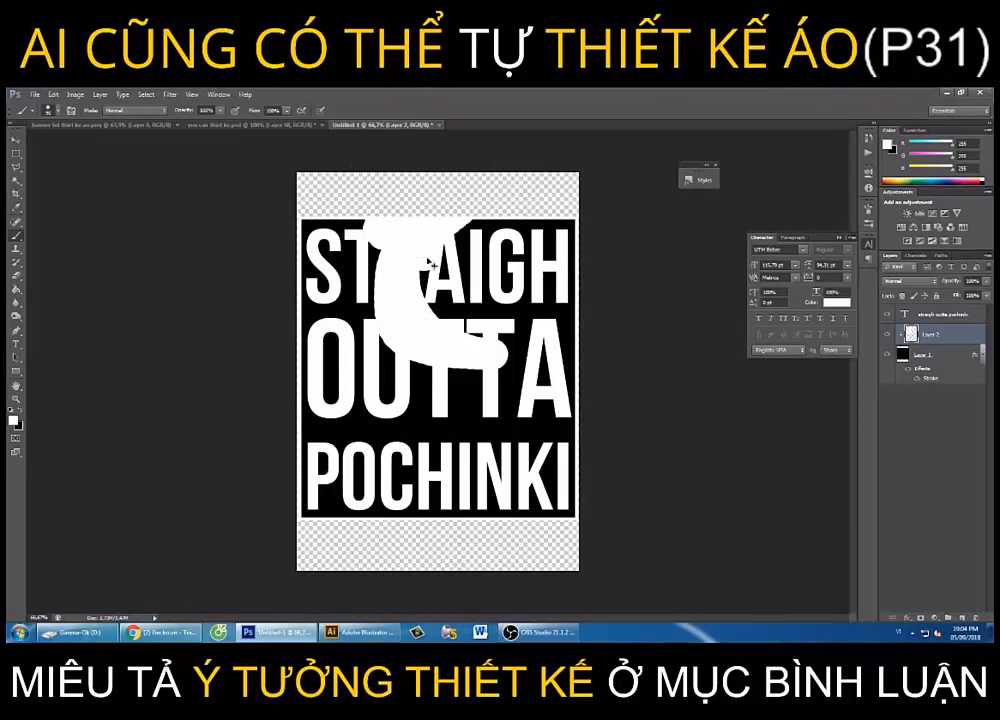
{"action": "key", "text": "ctrl+alt+z"}
{"action": "key", "text": "ctrl+alt+z"}
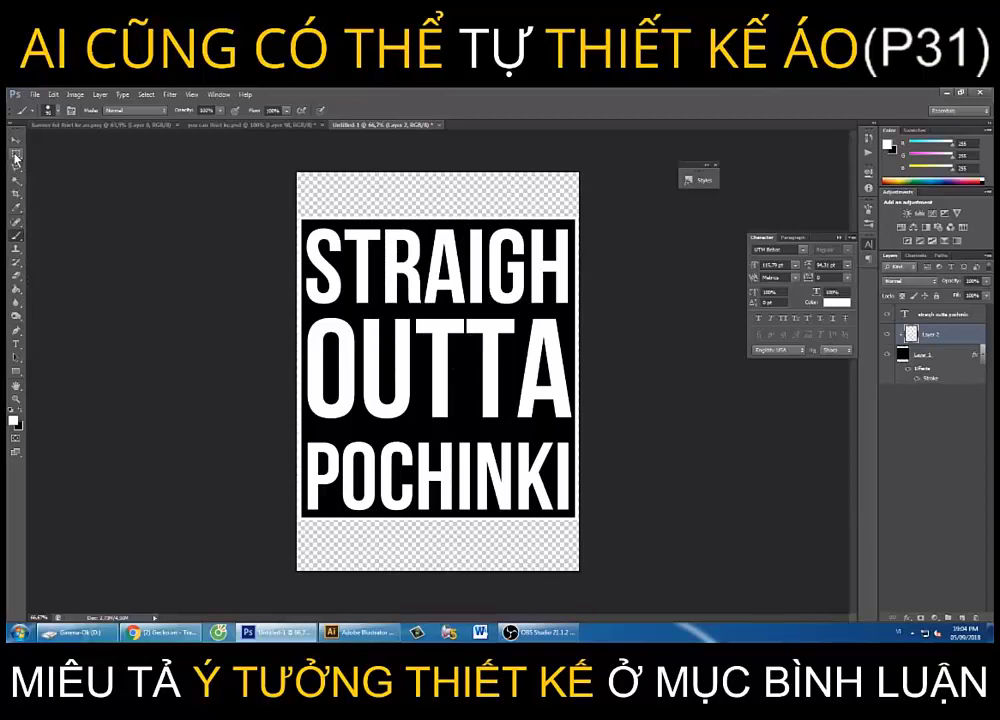
Draw a white rectangle over the OUTTA row of the poster
{"action": "left_click", "coordinate": [15, 371]}
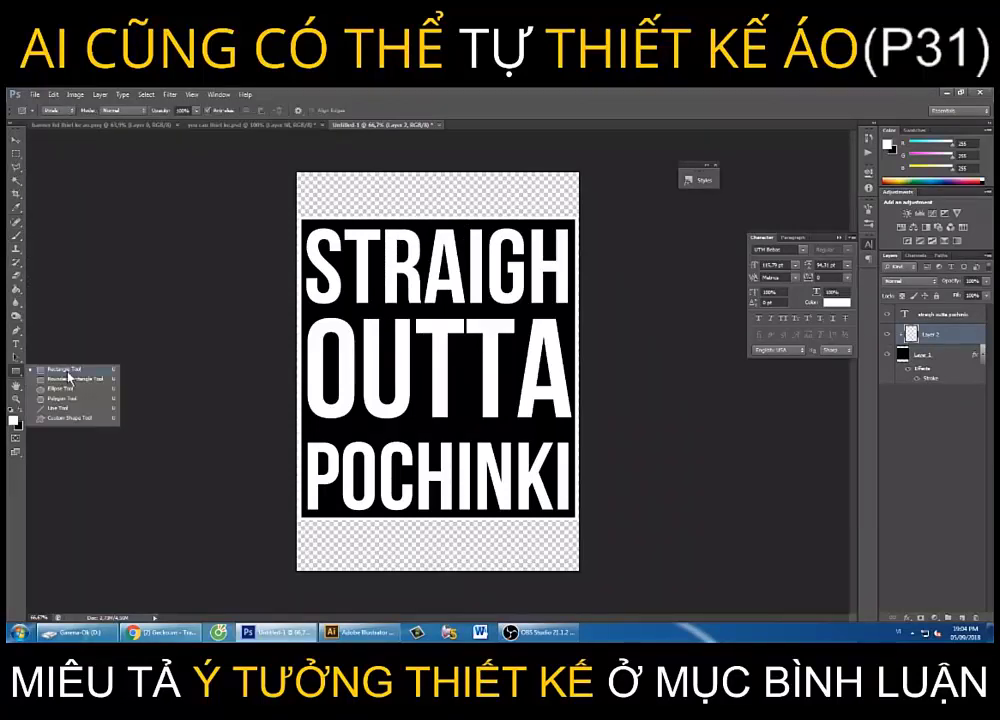
{"action": "left_click", "coordinate": [68, 377]}
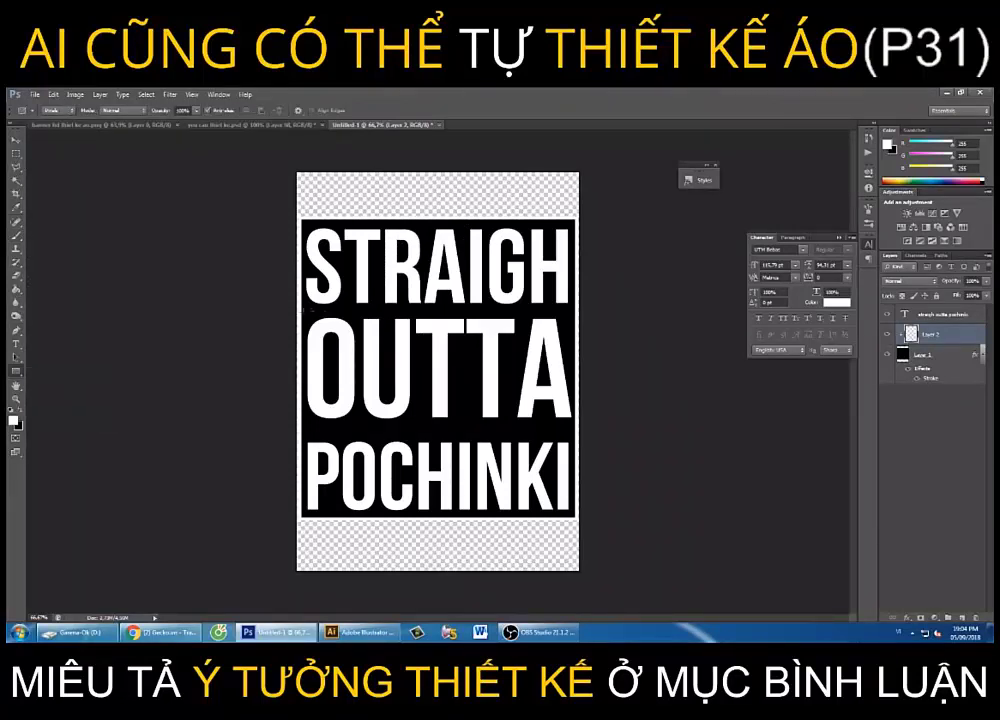
{"action": "left_click_drag", "start_coordinate": [296, 313], "coordinate": [596, 424]}
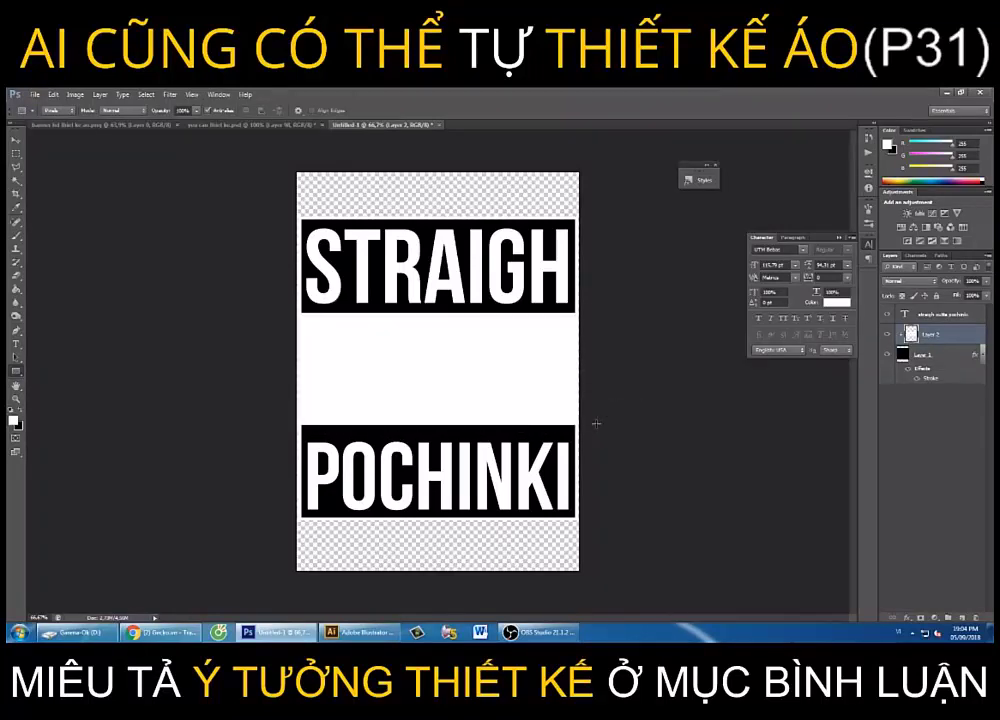
Turn the STRAIGHT OUTTA POCHINKI lettering black, then view the hoodie mockup before going to the browser
{"action": "left_click", "coordinate": [15, 343]}
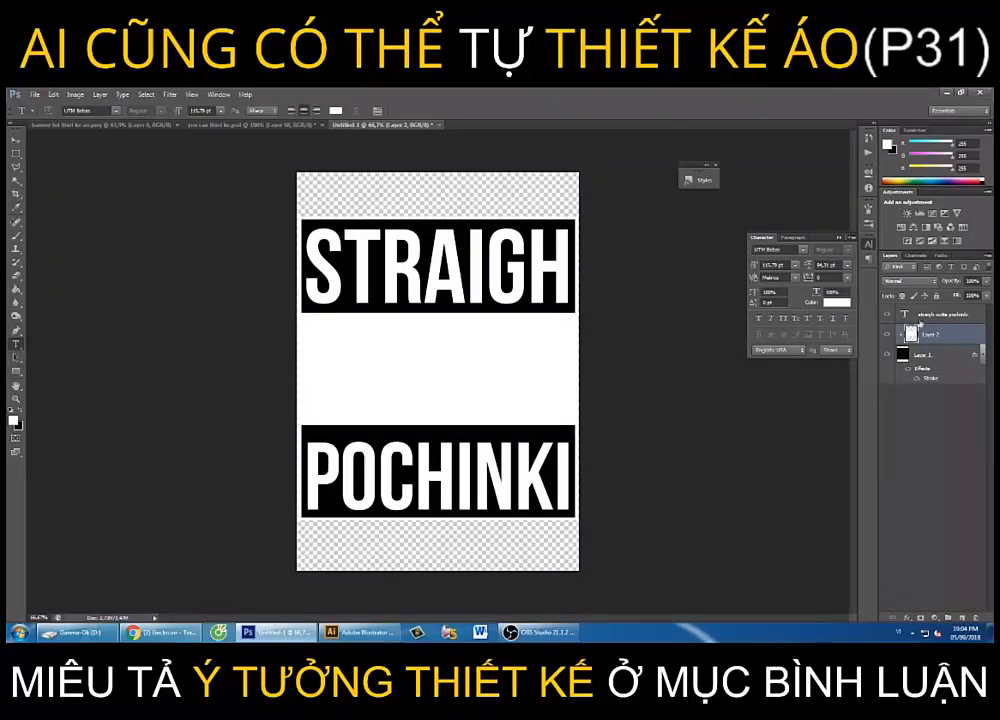
{"action": "left_click", "coordinate": [926, 316]}
{"action": "left_click", "coordinate": [428, 398]}
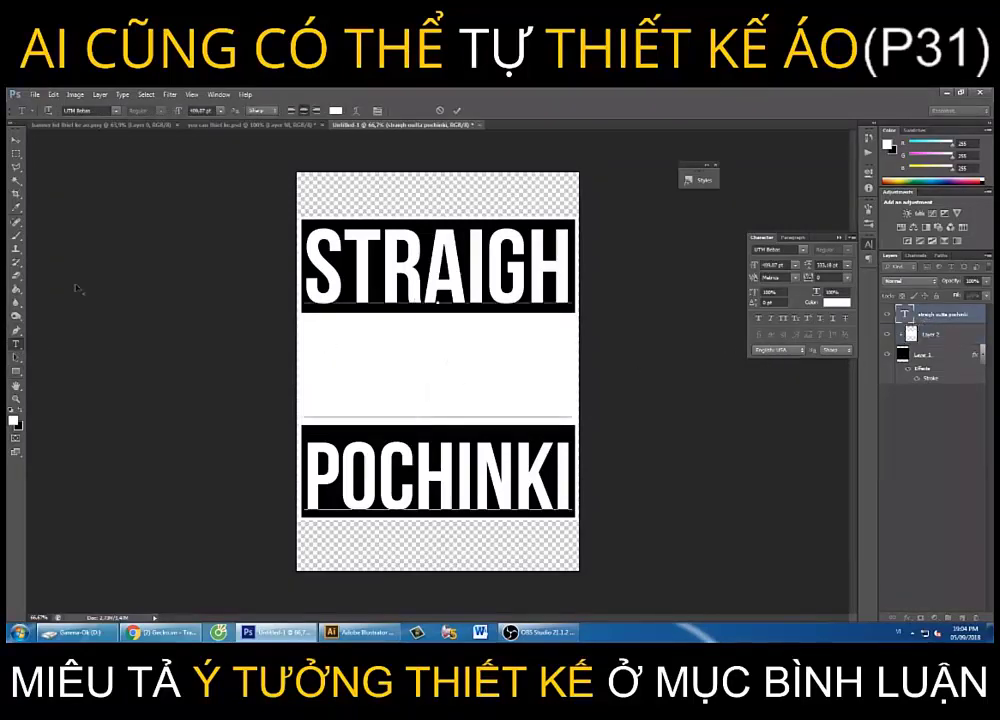
{"action": "key", "text": "ctrl+a"}
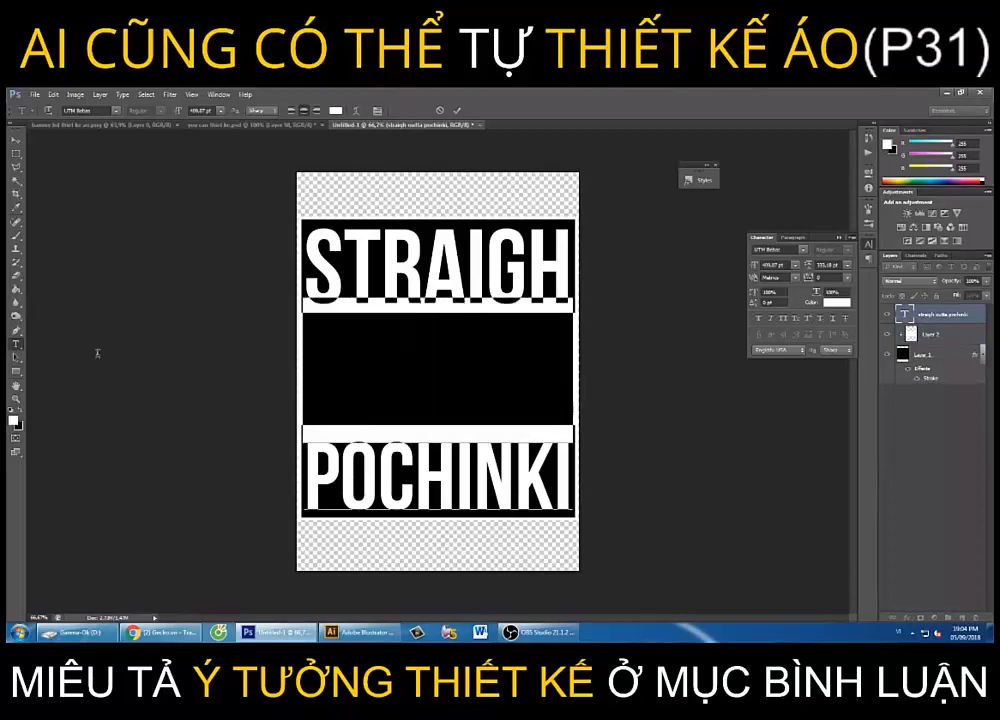
{"action": "left_click", "coordinate": [337, 111]}
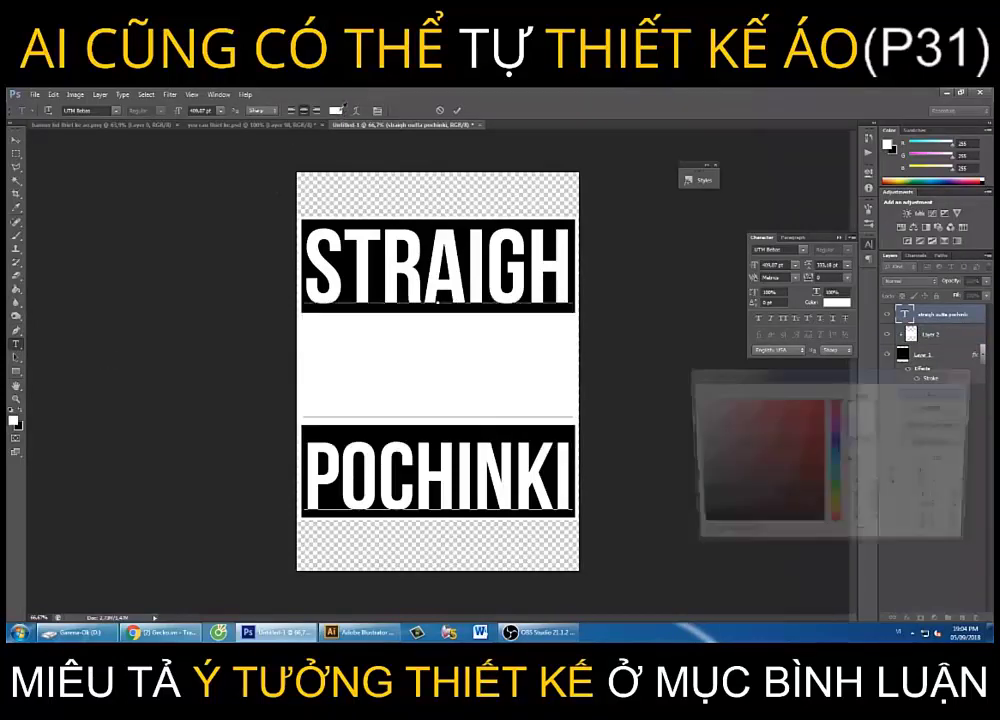
{"action": "left_click", "coordinate": [697, 525]}
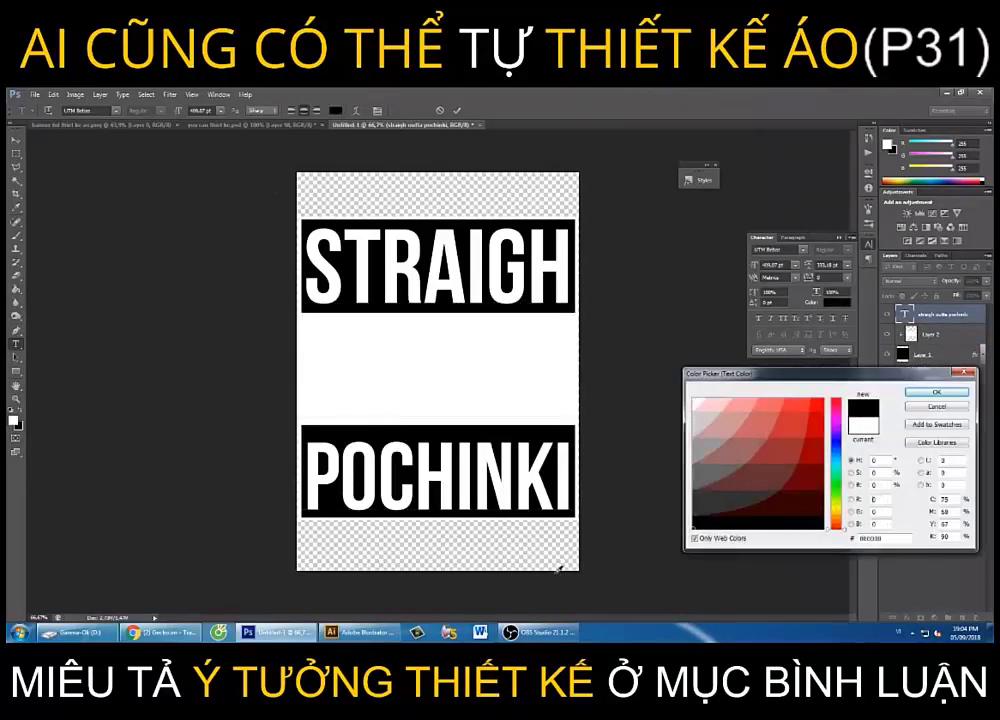
{"action": "left_click", "coordinate": [937, 391]}
{"action": "left_click", "coordinate": [16, 152]}
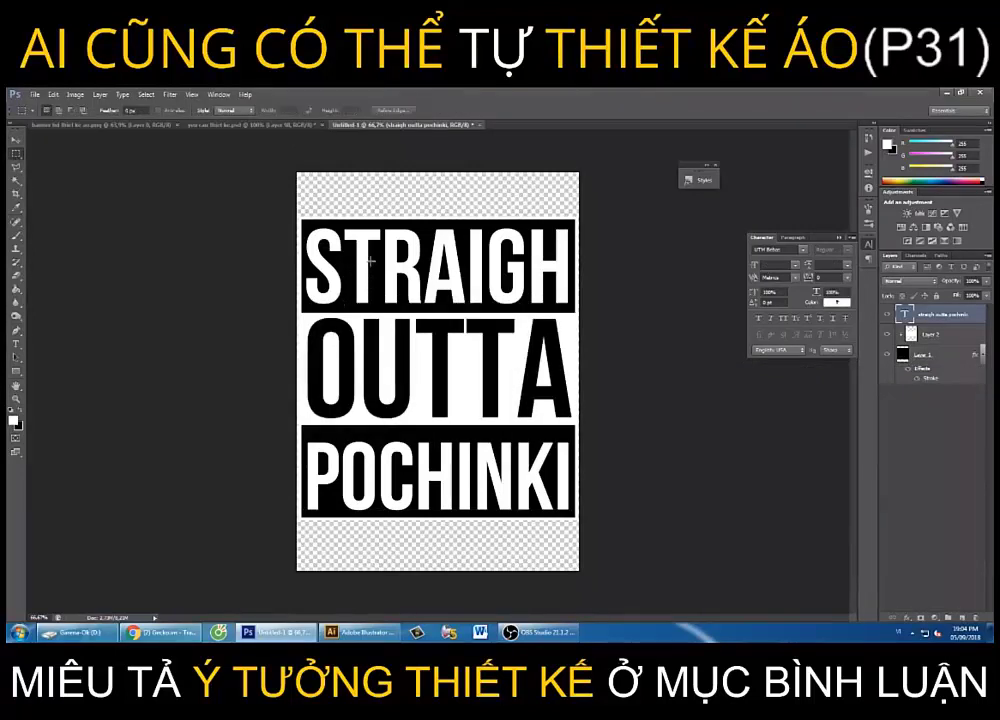
{"action": "left_click", "coordinate": [245, 125]}
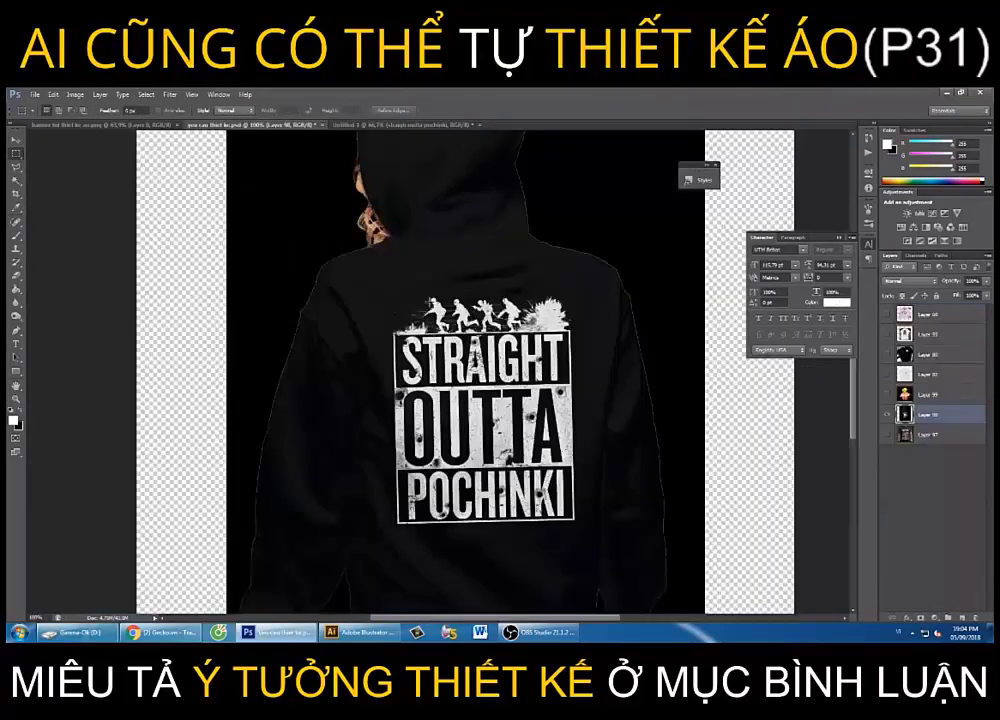
{"action": "key", "text": "alt+Tab"}
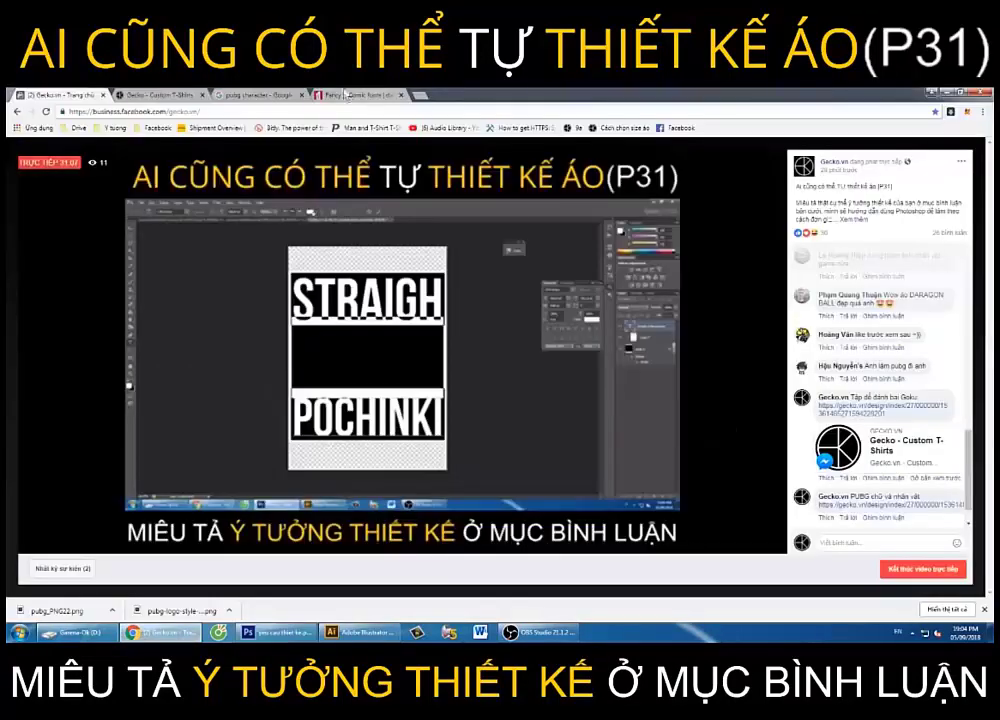
Replace the pubg character query with 'soldier silhouette', using the corrected spelling
{"action": "left_click", "coordinate": [255, 95]}
{"action": "scroll", "coordinate": [500, 300], "scroll_direction": "up", "scroll_amount": 5}
{"action": "triple_click", "coordinate": [200, 164]}
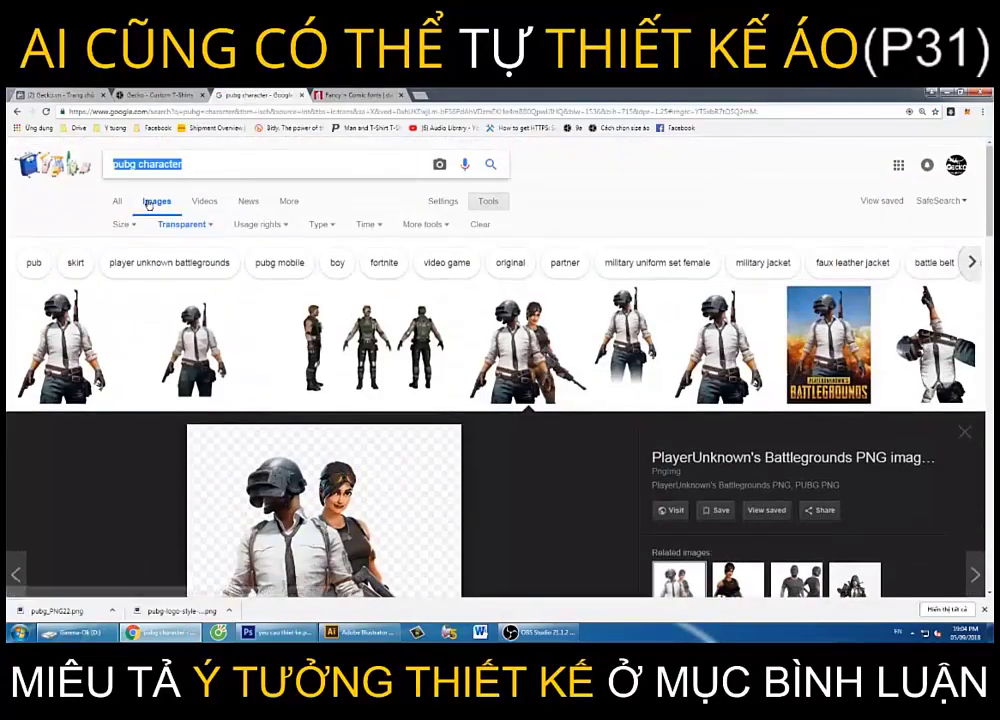
{"action": "type", "text": "s"}
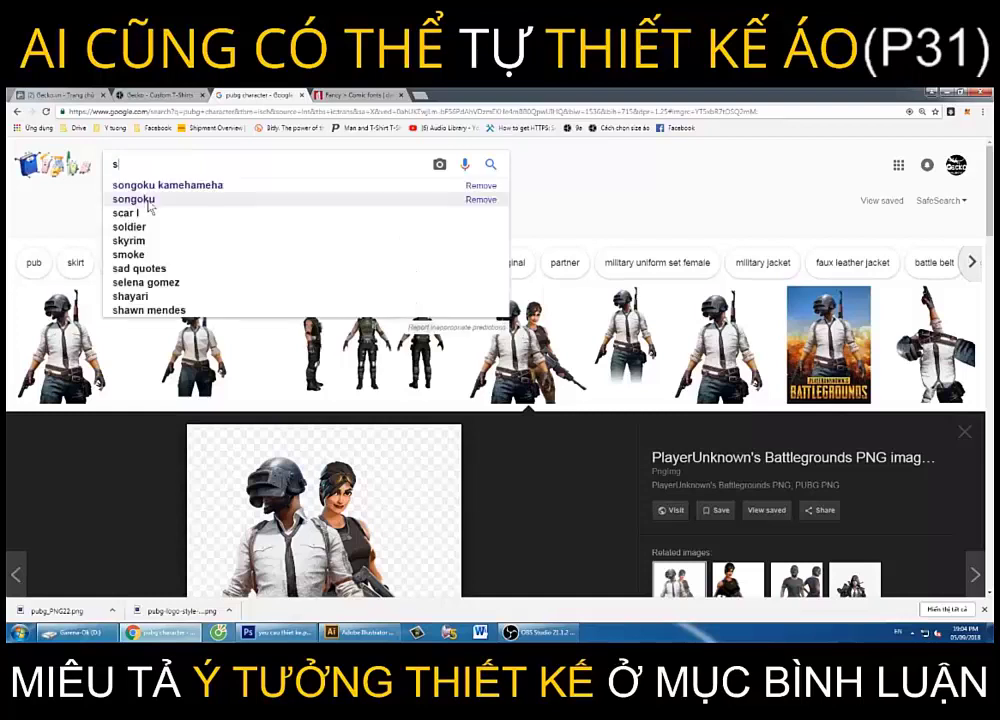
{"action": "type", "text": "oi"}
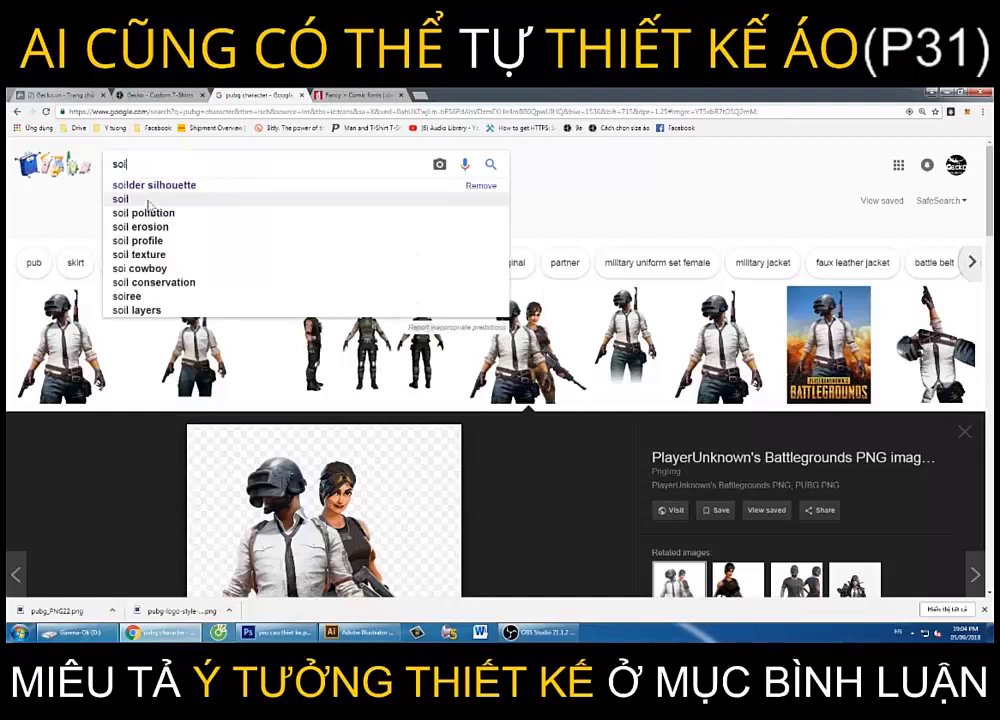
{"action": "type", "text": "lder "}
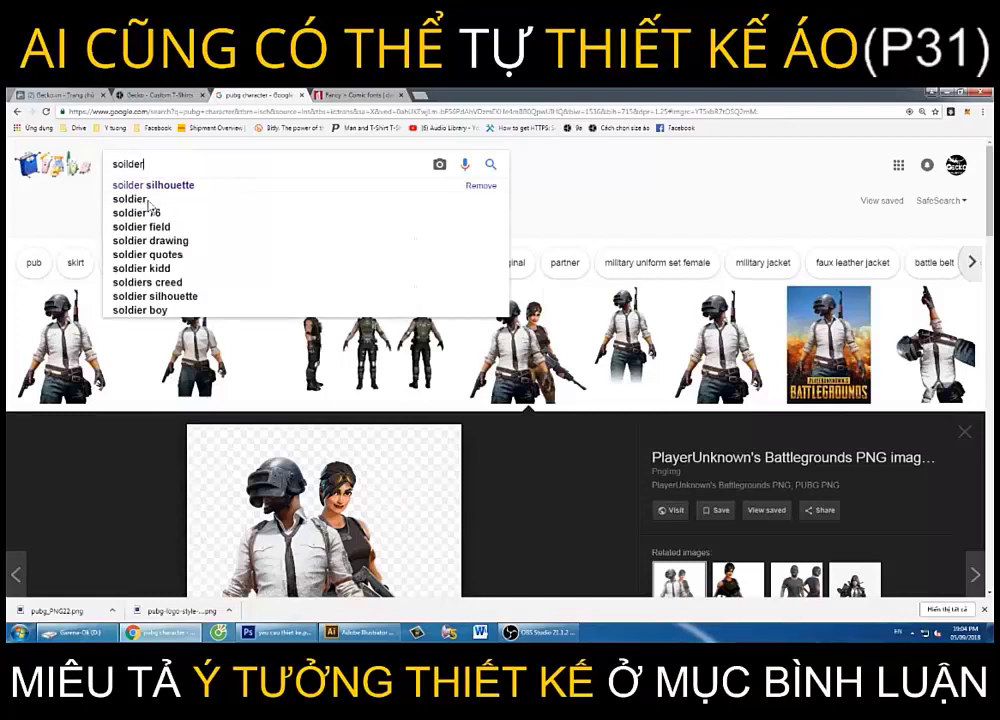
{"action": "type", "text": "sil"}
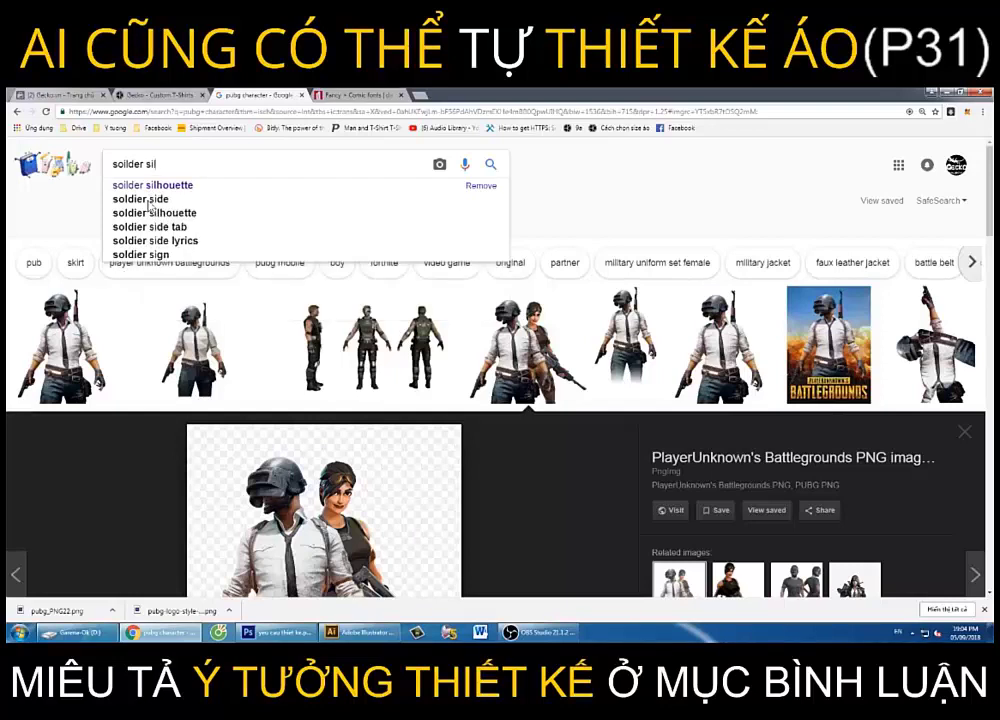
{"action": "type", "text": "hou"}
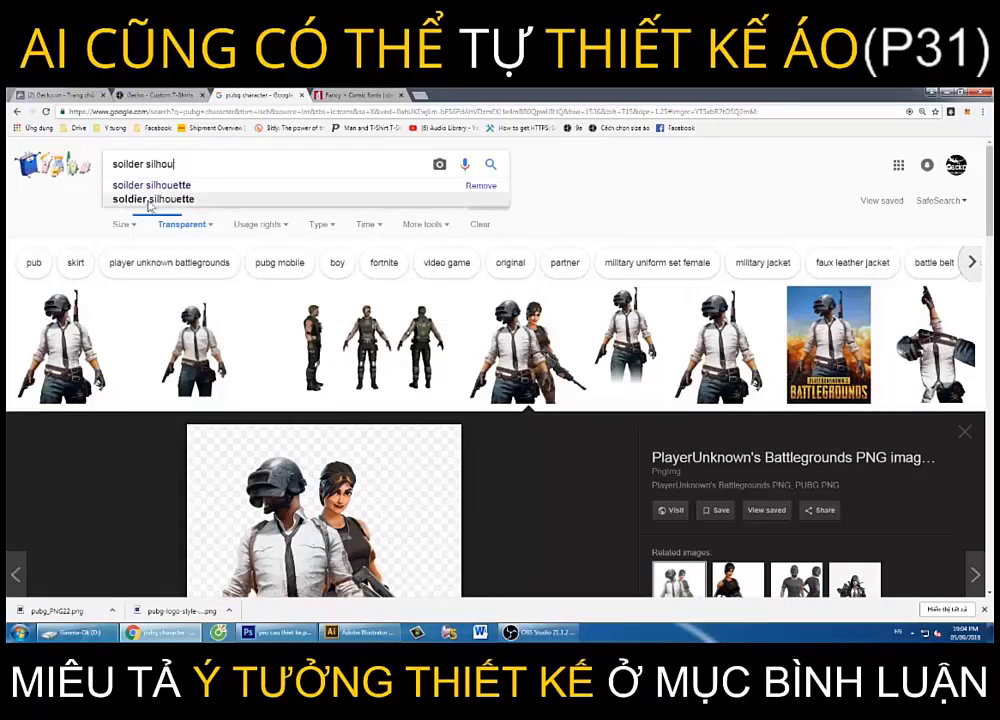
{"action": "type", "text": "ette"}
{"action": "key", "text": "Return"}
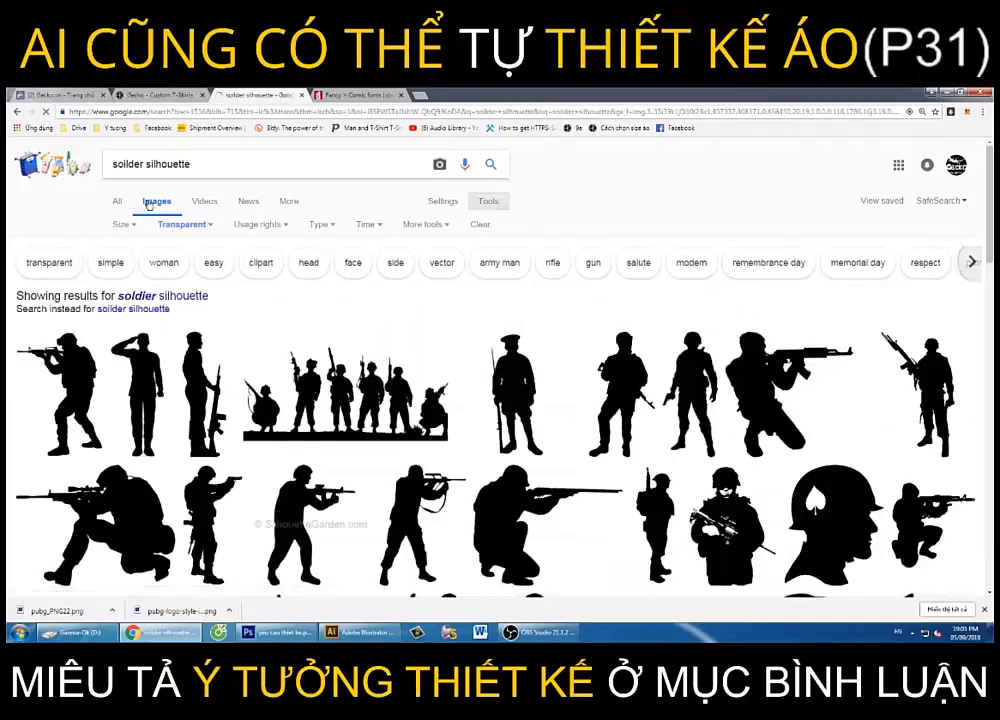
{"action": "left_click", "coordinate": [185, 296]}
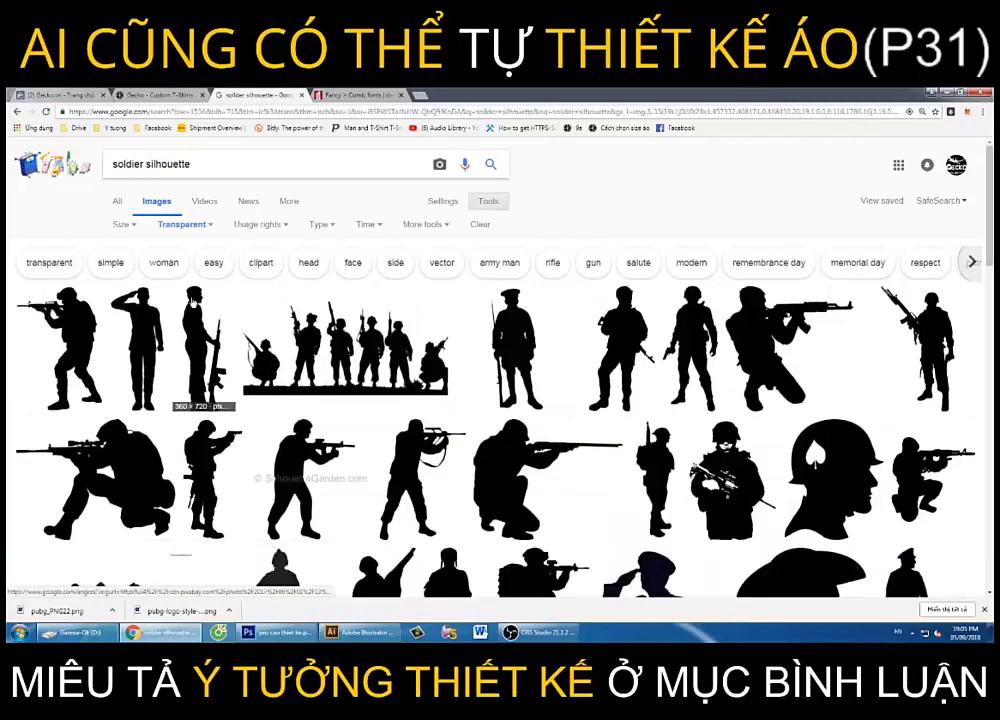
{"action": "double_click", "coordinate": [127, 163]}
{"action": "left_click", "coordinate": [194, 162]}
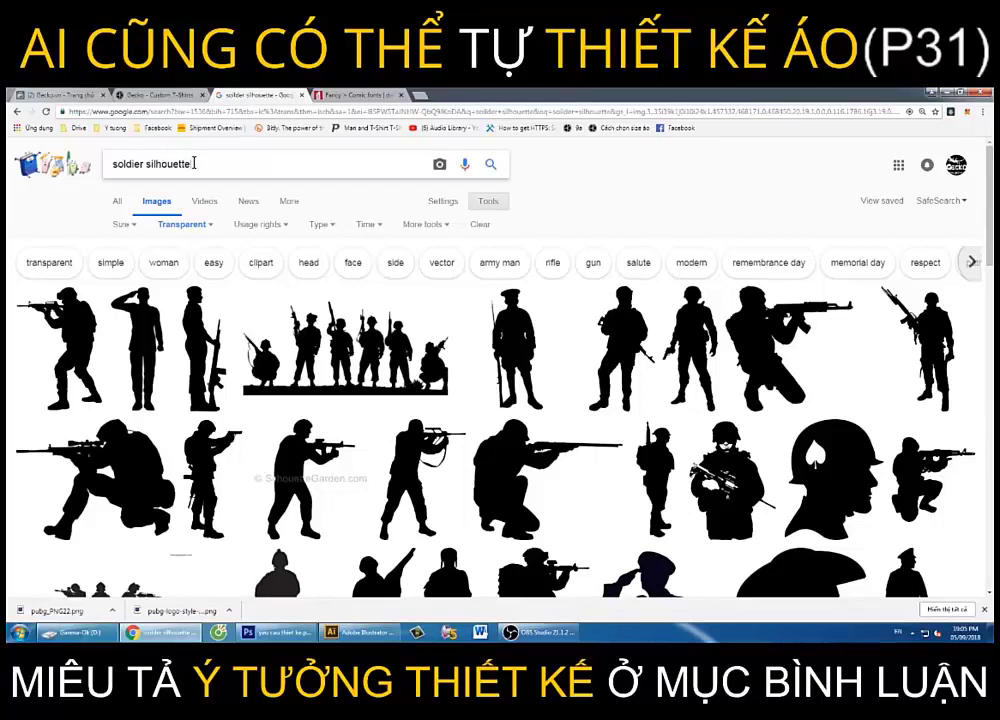
Browse the soldier silhouette results and preview a running soldier
{"action": "scroll", "coordinate": [430, 364], "scroll_direction": "down", "scroll_amount": 2}
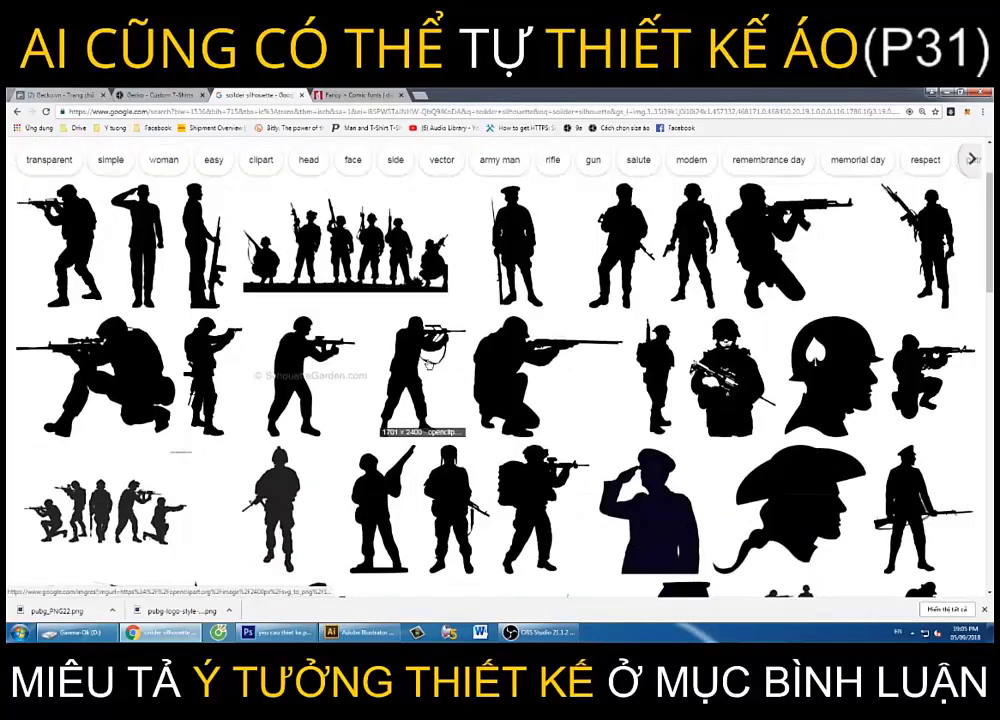
{"action": "scroll", "coordinate": [430, 364], "scroll_direction": "down", "scroll_amount": 3}
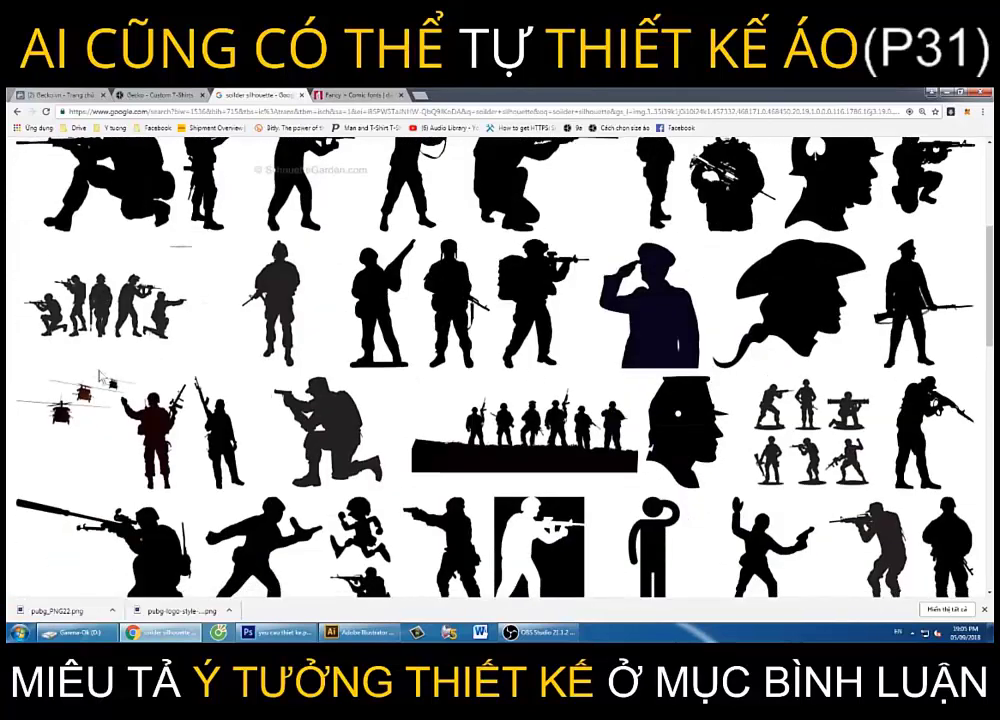
{"action": "scroll", "coordinate": [100, 378], "scroll_direction": "down", "scroll_amount": 2}
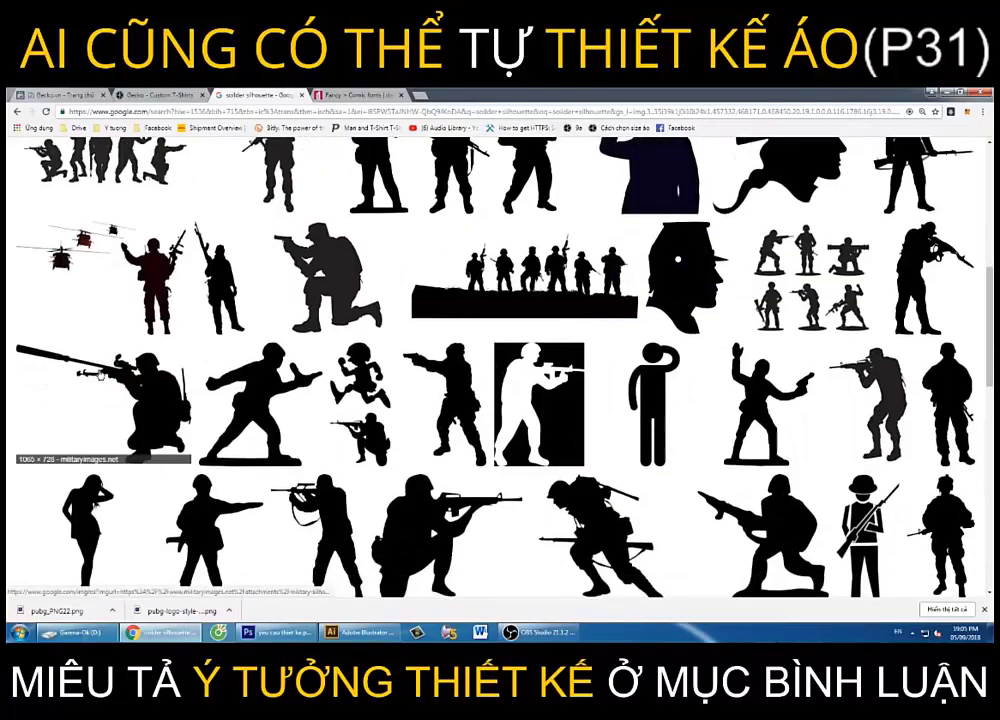
{"action": "scroll", "coordinate": [100, 400], "scroll_direction": "down", "scroll_amount": 2}
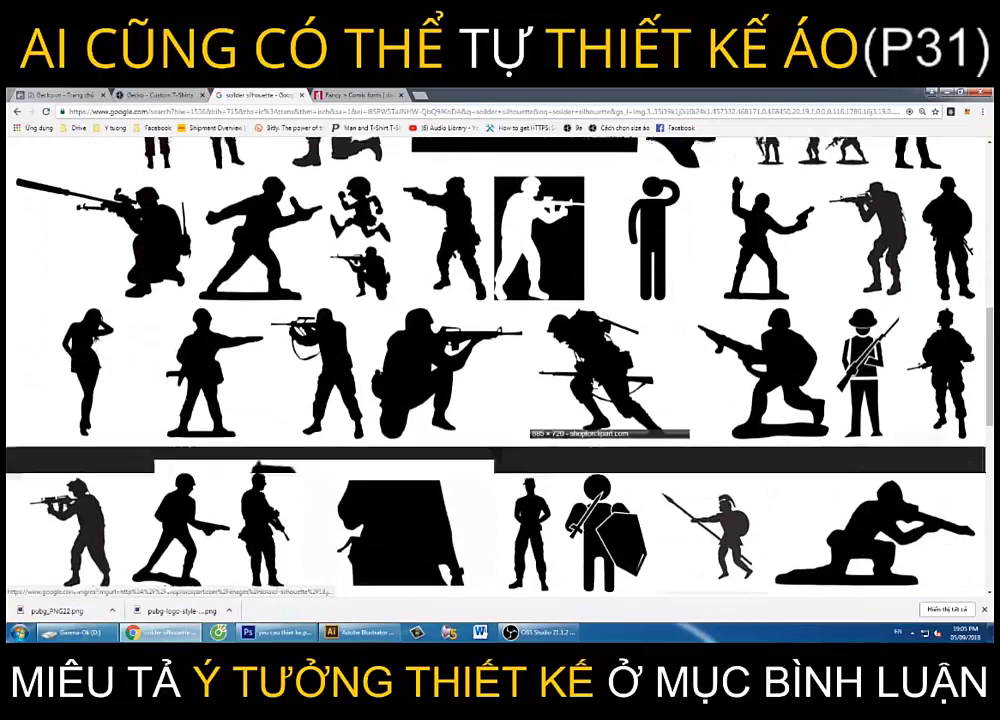
{"action": "left_click", "coordinate": [594, 383]}
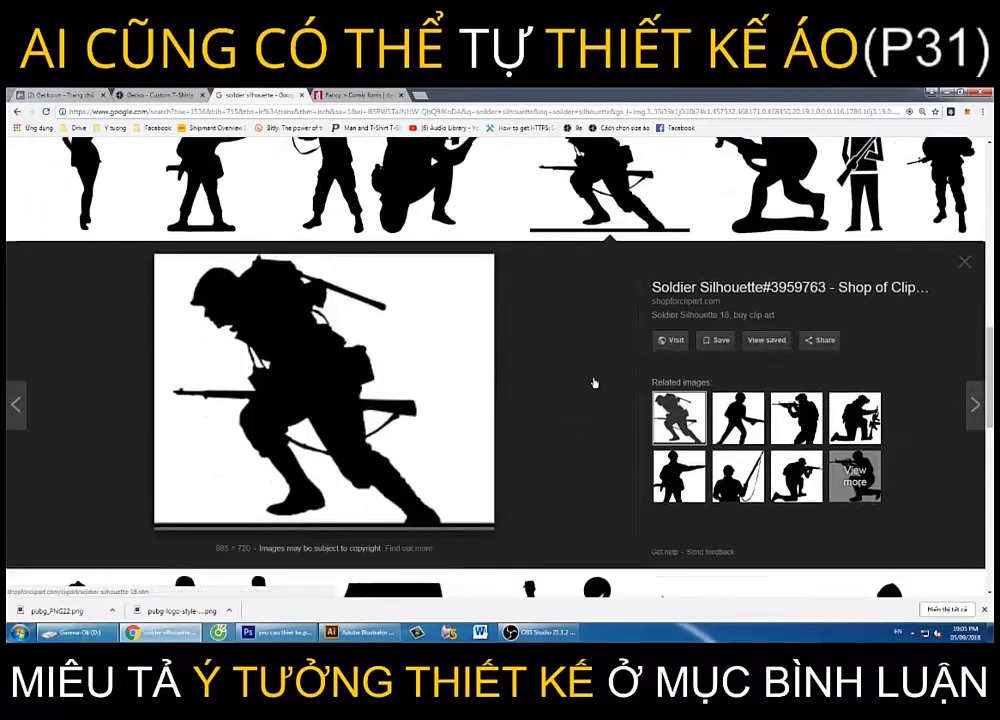
{"action": "scroll", "coordinate": [594, 383], "scroll_direction": "up", "scroll_amount": 2}
{"action": "scroll", "coordinate": [594, 383], "scroll_direction": "up", "scroll_amount": 5}
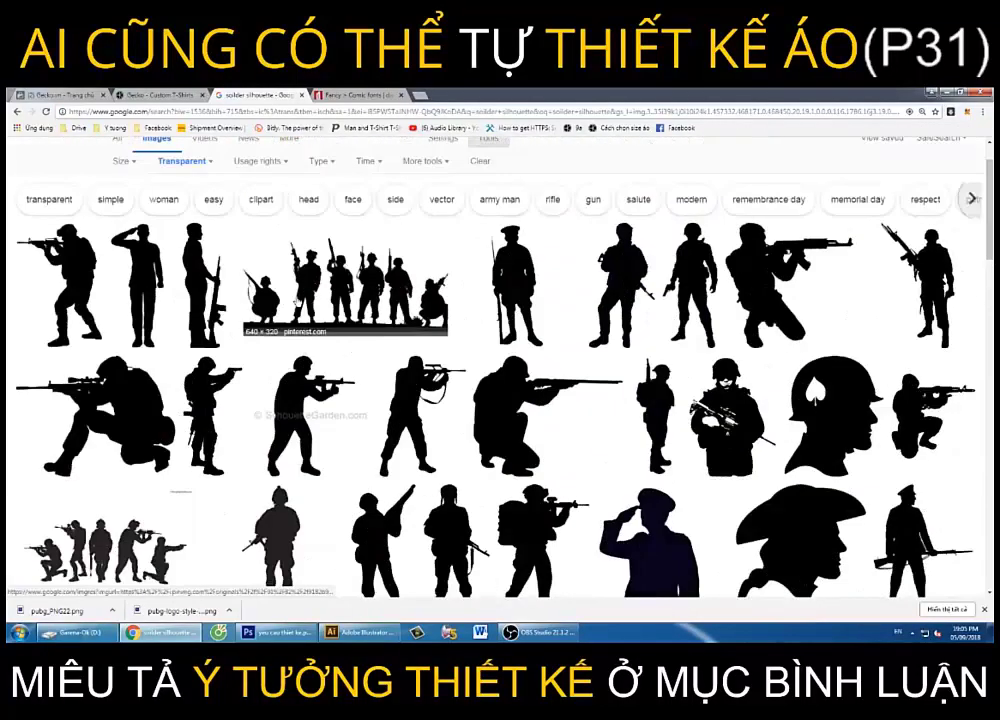
{"action": "scroll", "coordinate": [206, 169], "scroll_direction": "up", "scroll_amount": 1}
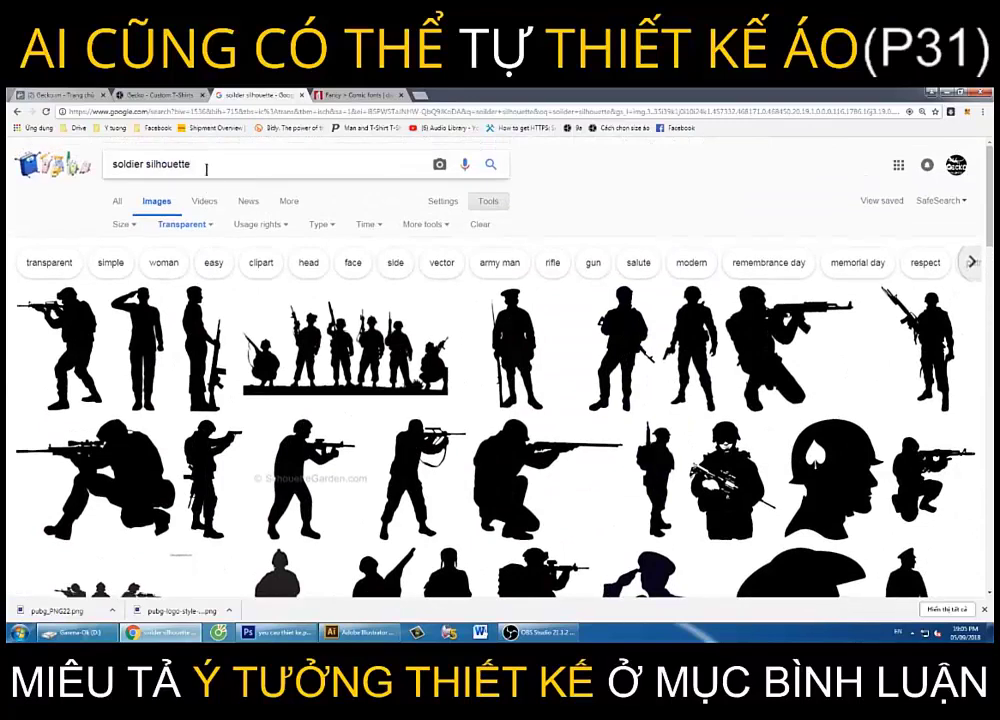
{"action": "left_click", "coordinate": [206, 169]}
Search 'soldier silhouette running' and copy the crouching running-soldier image
{"action": "type", "text": "r"}
{"action": "type", "text": "un"}
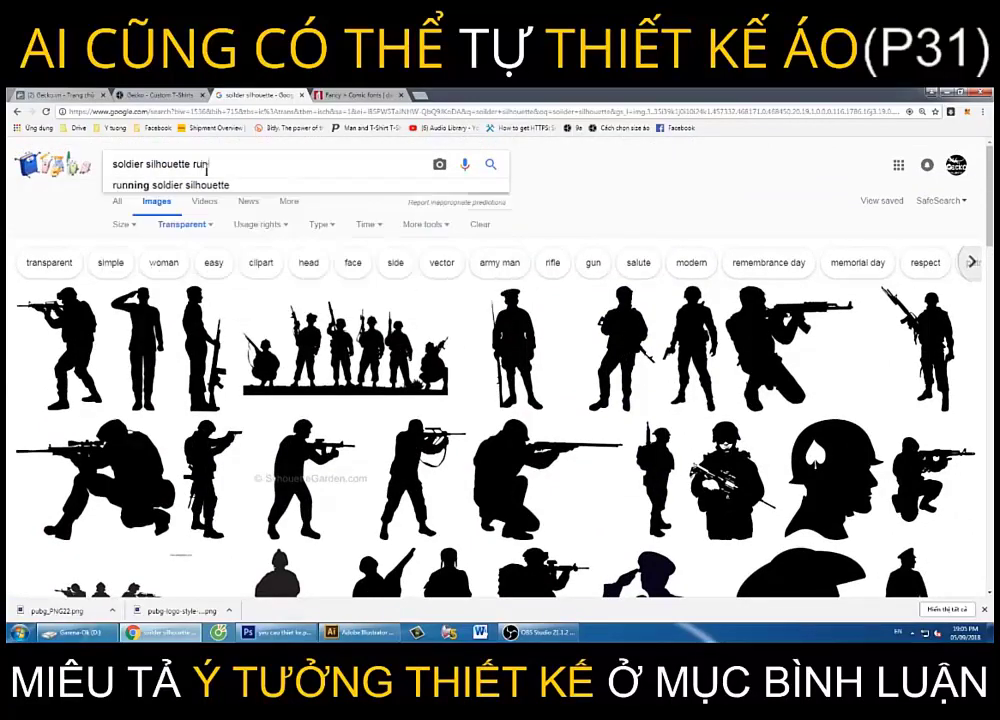
{"action": "type", "text": "ning"}
{"action": "key", "text": "Return"}
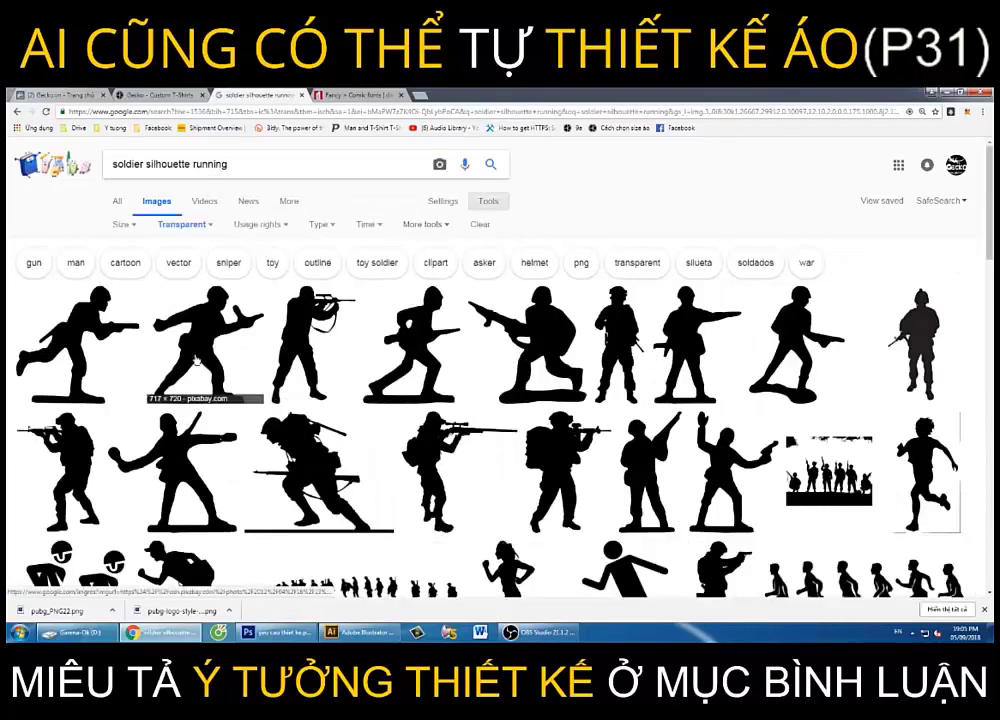
{"action": "left_click", "coordinate": [320, 470]}
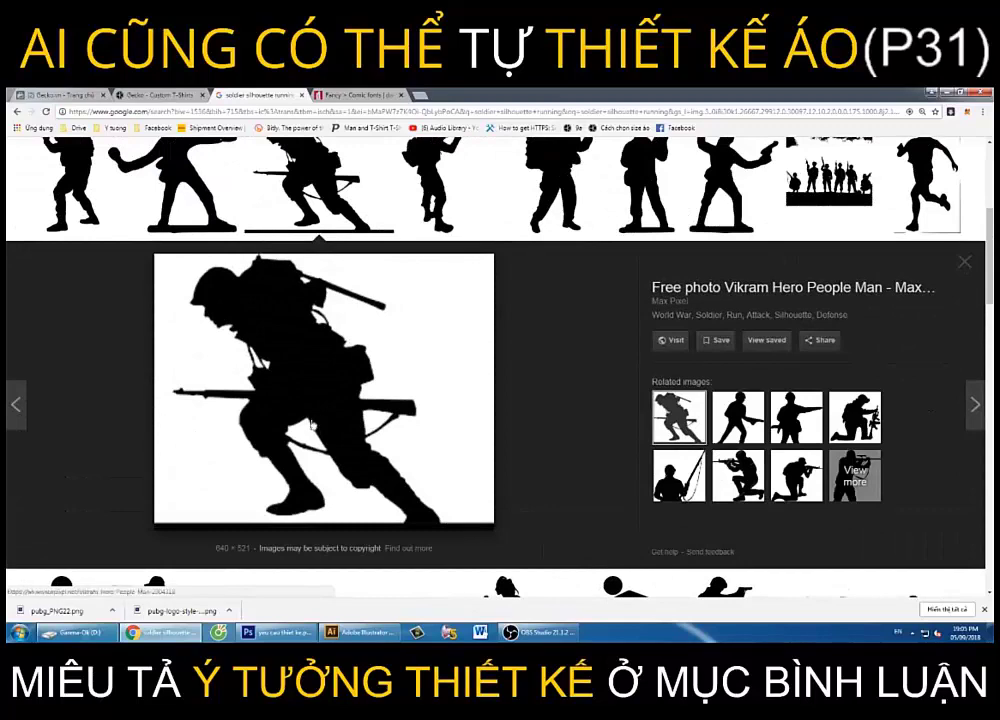
{"action": "scroll", "coordinate": [331, 367], "scroll_direction": "down", "scroll_amount": 2}
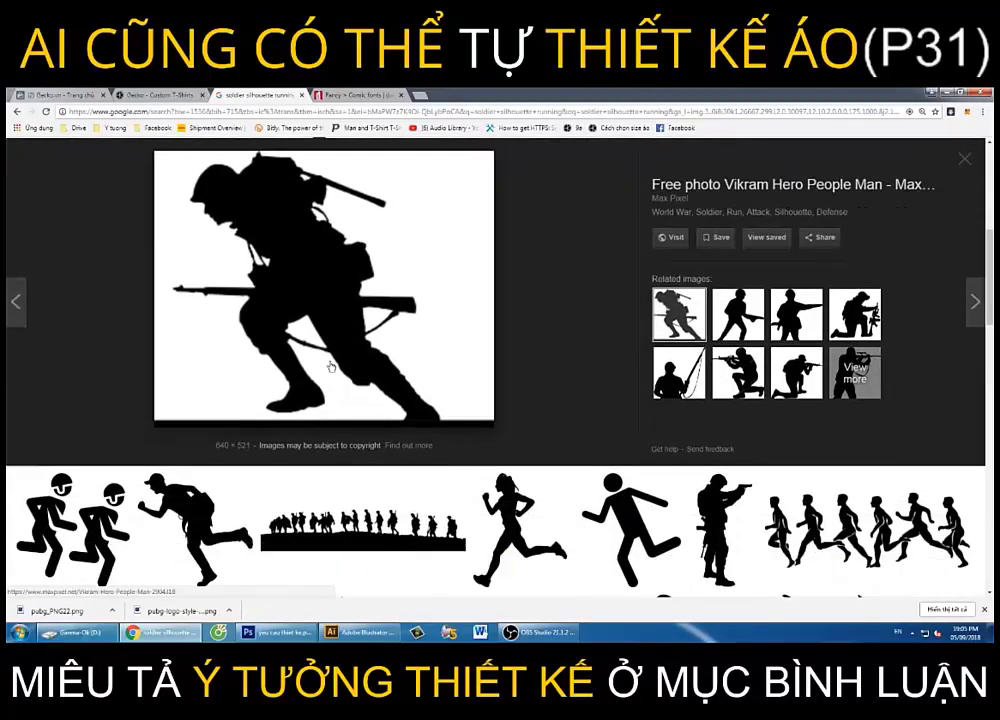
{"action": "scroll", "coordinate": [331, 367], "scroll_direction": "up", "scroll_amount": 2}
{"action": "right_click", "coordinate": [294, 395]}
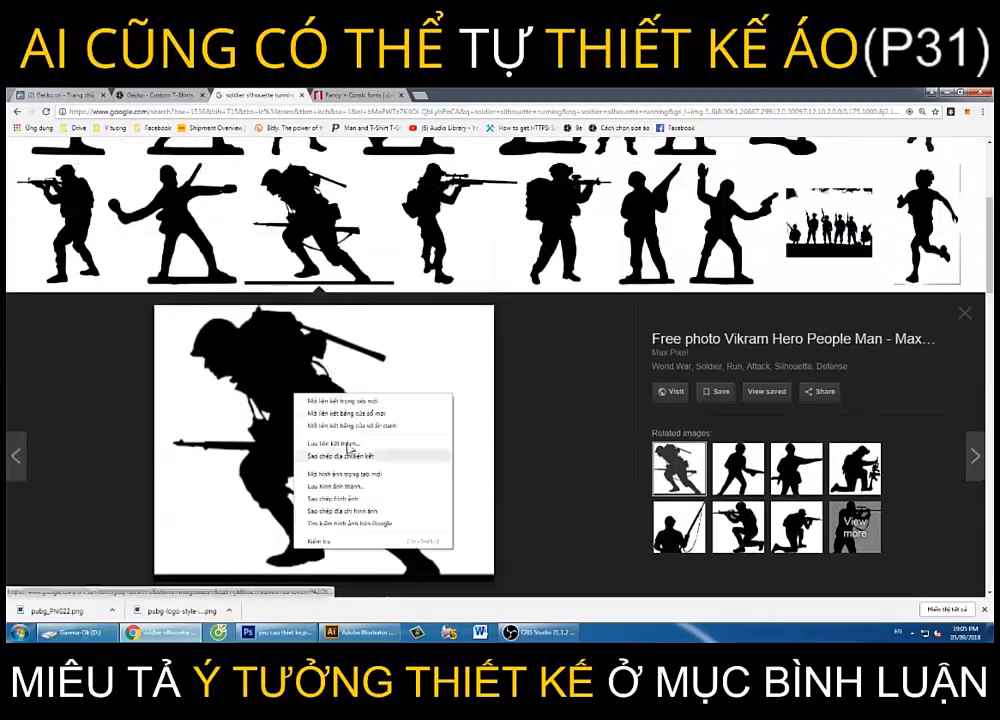
{"action": "left_click", "coordinate": [346, 500]}
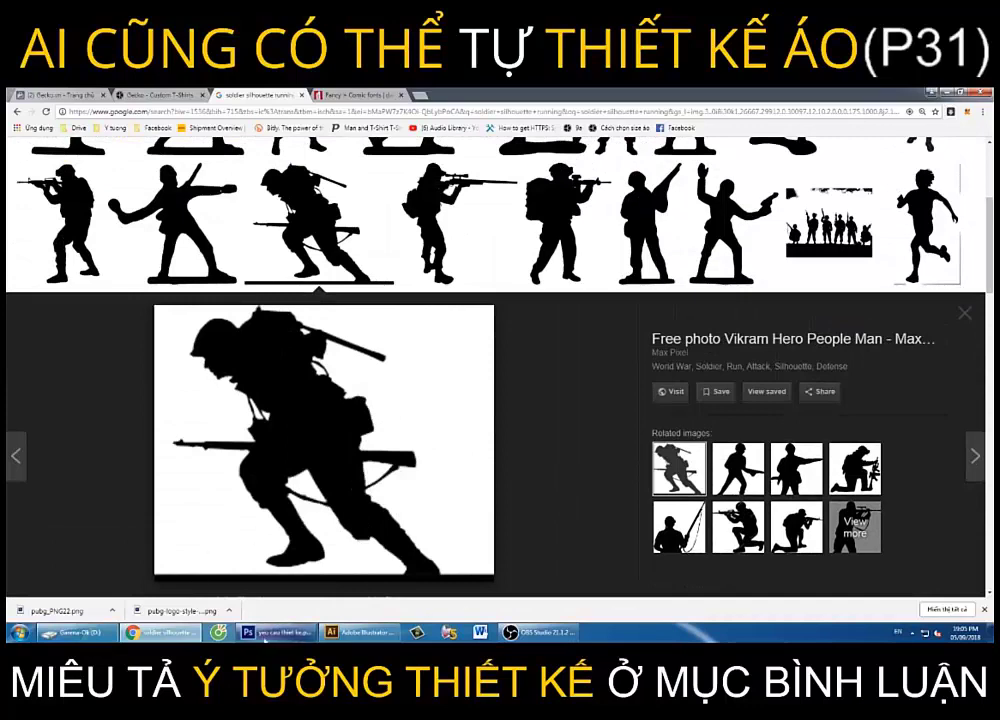
Paste the running soldier into the STRAIGHT OUTTA POCHINKI poster, then return to Chrome
{"action": "key", "text": "alt+Tab"}
{"action": "key", "text": "ctrl+Tab"}
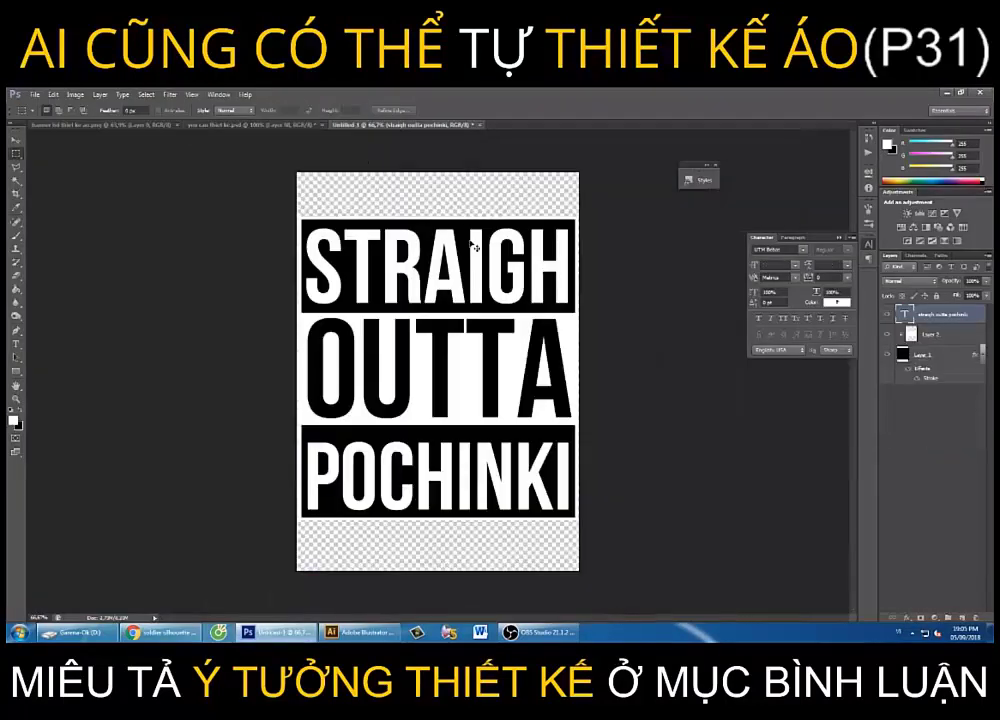
{"action": "key", "text": "ctrl+v"}
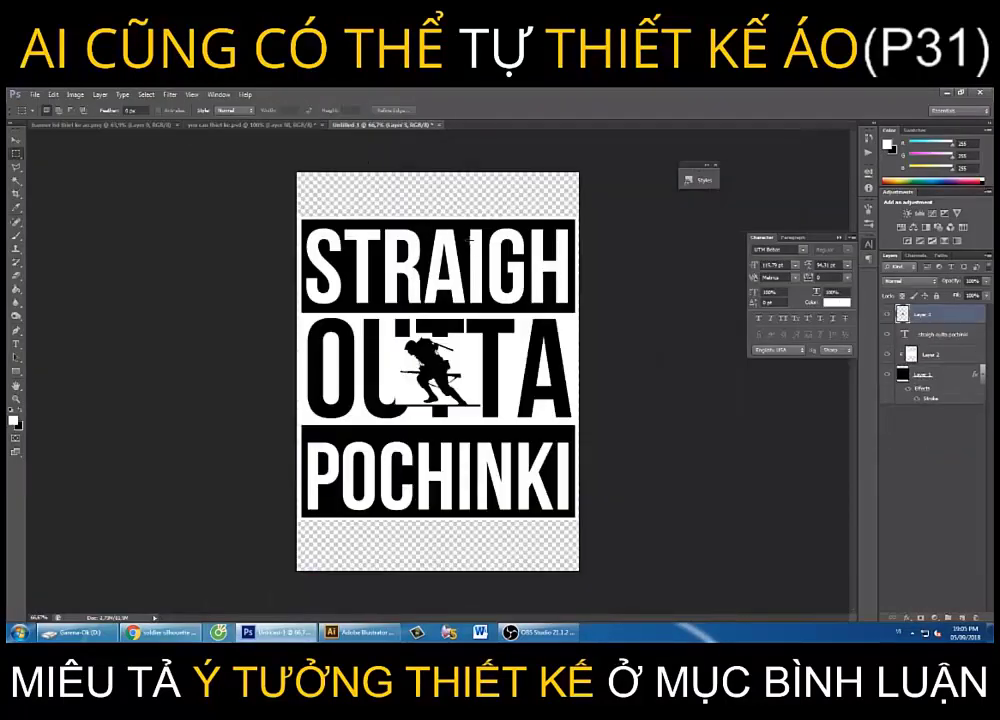
{"action": "key", "text": "alt+Tab"}
Scroll through the soldier silhouette results, then reload them from the top
{"action": "scroll", "coordinate": [688, 323], "scroll_direction": "up", "scroll_amount": 3}
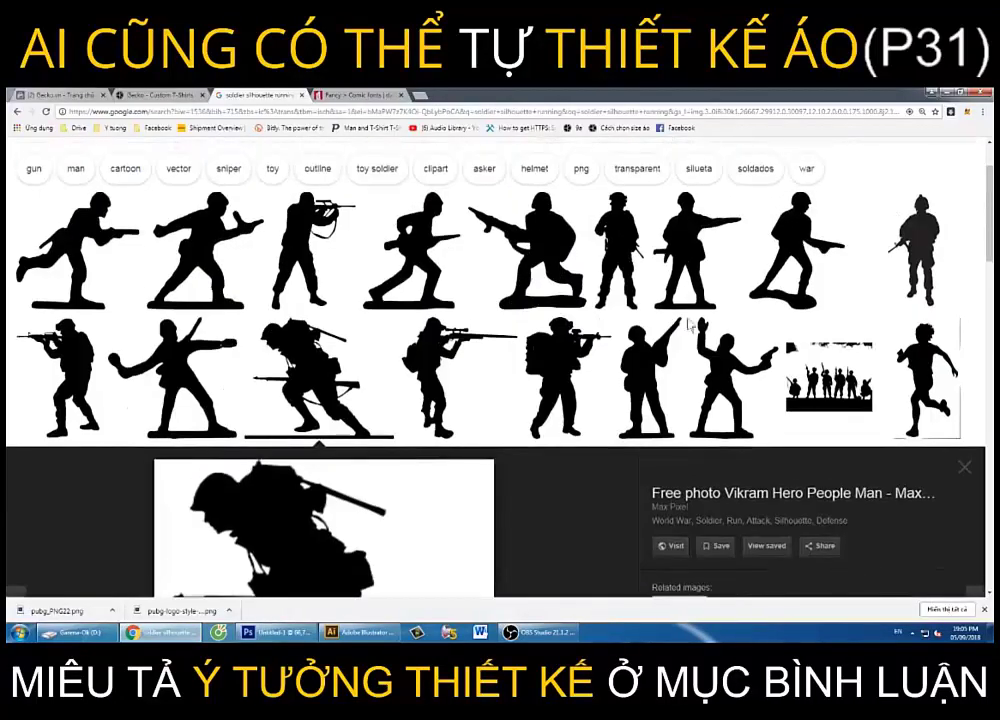
{"action": "scroll", "coordinate": [178, 297], "scroll_direction": "down", "scroll_amount": 3}
{"action": "scroll", "coordinate": [178, 297], "scroll_direction": "down", "scroll_amount": 1}
{"action": "scroll", "coordinate": [190, 370], "scroll_direction": "down", "scroll_amount": 2}
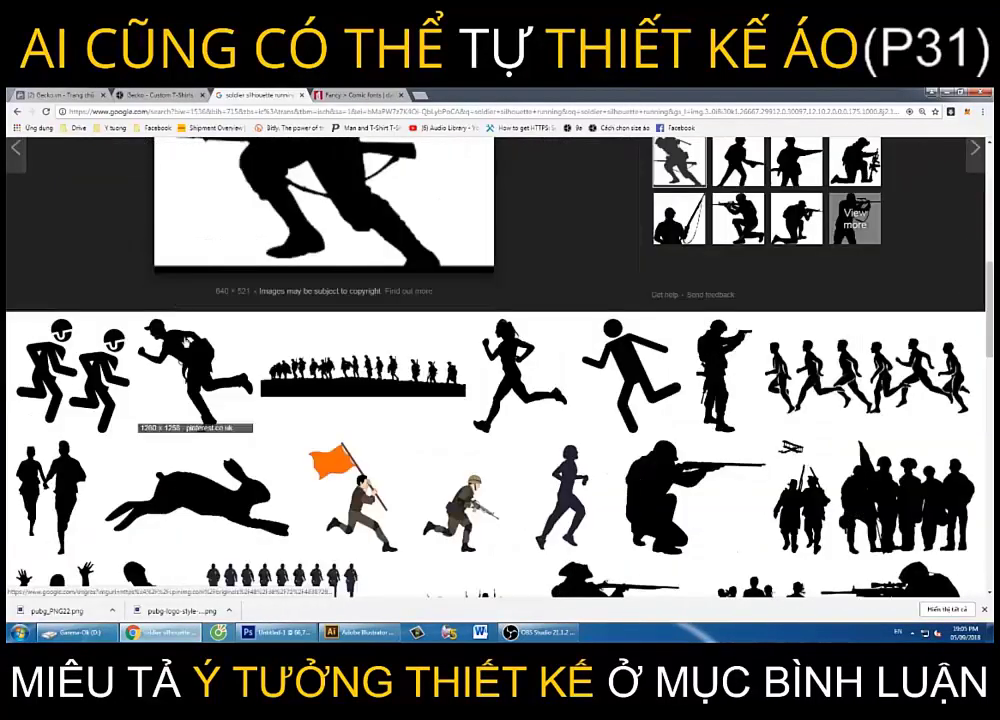
{"action": "scroll", "coordinate": [333, 388], "scroll_direction": "down", "scroll_amount": 2}
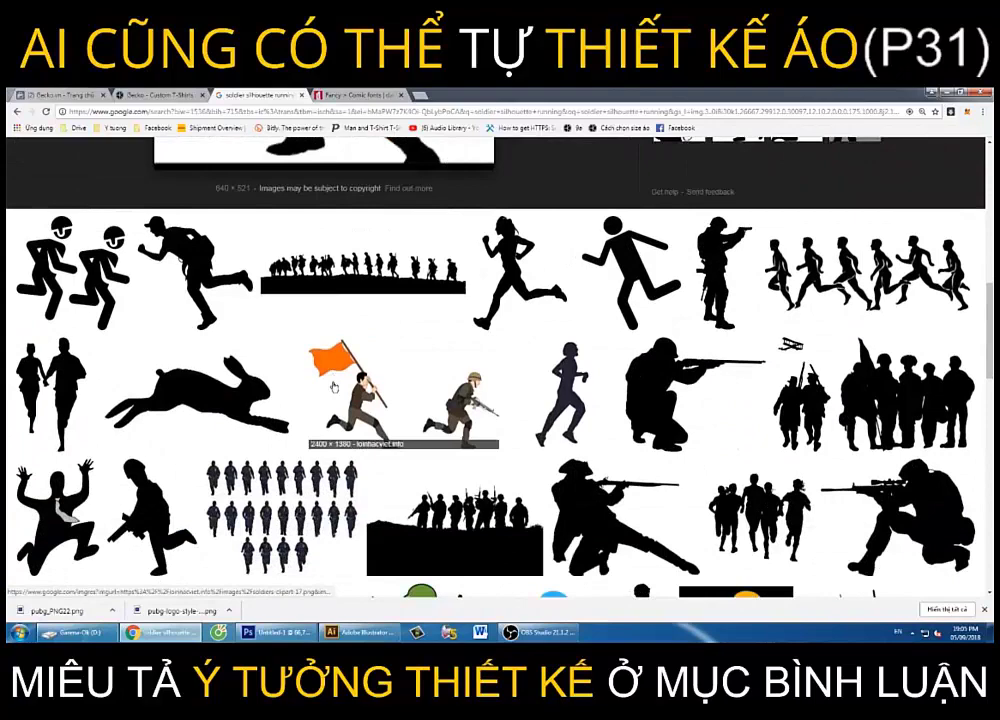
{"action": "scroll", "coordinate": [333, 388], "scroll_direction": "down", "scroll_amount": 1}
{"action": "scroll", "coordinate": [334, 388], "scroll_direction": "down", "scroll_amount": 2}
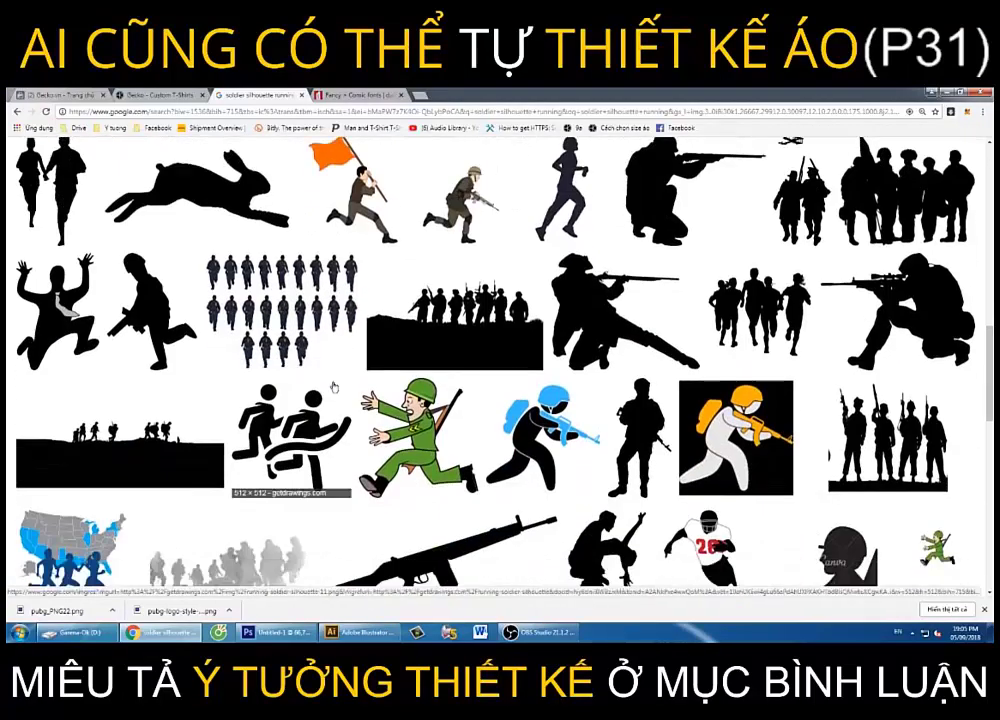
{"action": "scroll", "coordinate": [333, 388], "scroll_direction": "down", "scroll_amount": 1}
{"action": "scroll", "coordinate": [333, 388], "scroll_direction": "down", "scroll_amount": 2}
{"action": "scroll", "coordinate": [333, 387], "scroll_direction": "down", "scroll_amount": 2}
{"action": "scroll", "coordinate": [333, 386], "scroll_direction": "down", "scroll_amount": 1}
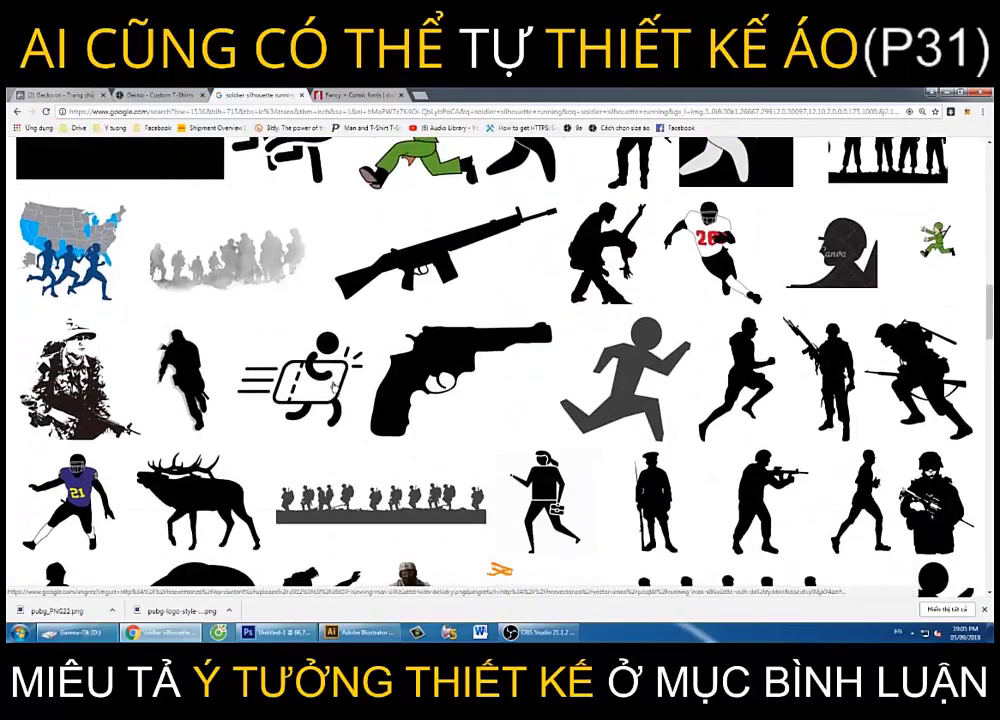
{"action": "scroll", "coordinate": [333, 386], "scroll_direction": "up", "scroll_amount": 3}
{"action": "scroll", "coordinate": [333, 386], "scroll_direction": "up", "scroll_amount": 4}
{"action": "scroll", "coordinate": [333, 386], "scroll_direction": "up", "scroll_amount": 1}
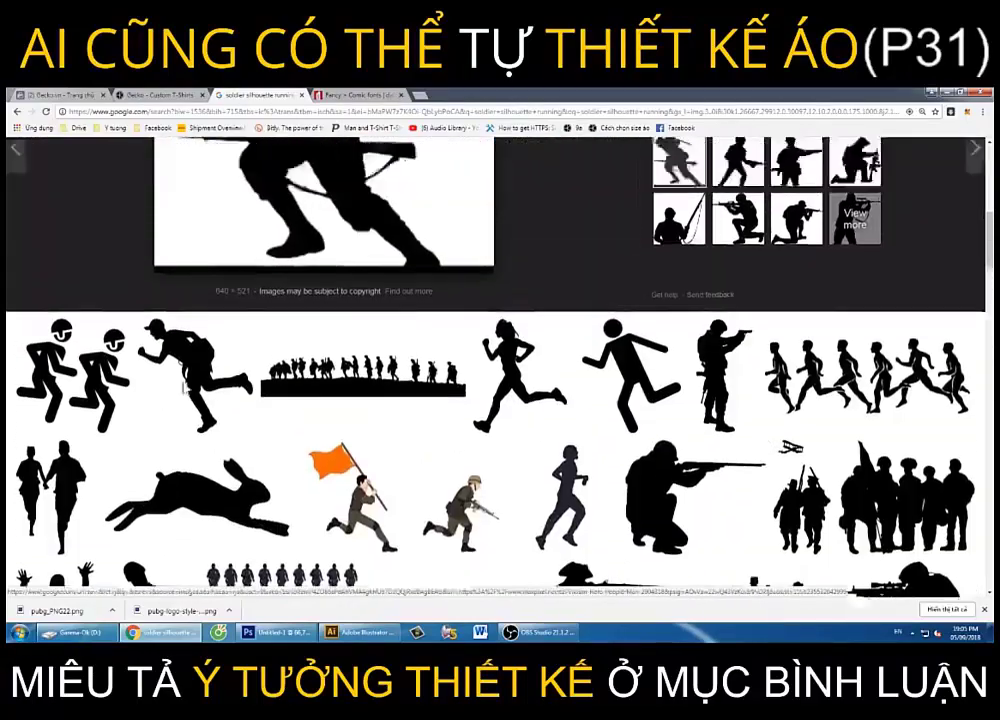
{"action": "scroll", "coordinate": [333, 386], "scroll_direction": "down", "scroll_amount": 3}
{"action": "scroll", "coordinate": [333, 386], "scroll_direction": "down", "scroll_amount": 3}
{"action": "scroll", "coordinate": [333, 386], "scroll_direction": "down", "scroll_amount": 3}
{"action": "scroll", "coordinate": [333, 386], "scroll_direction": "down", "scroll_amount": 1}
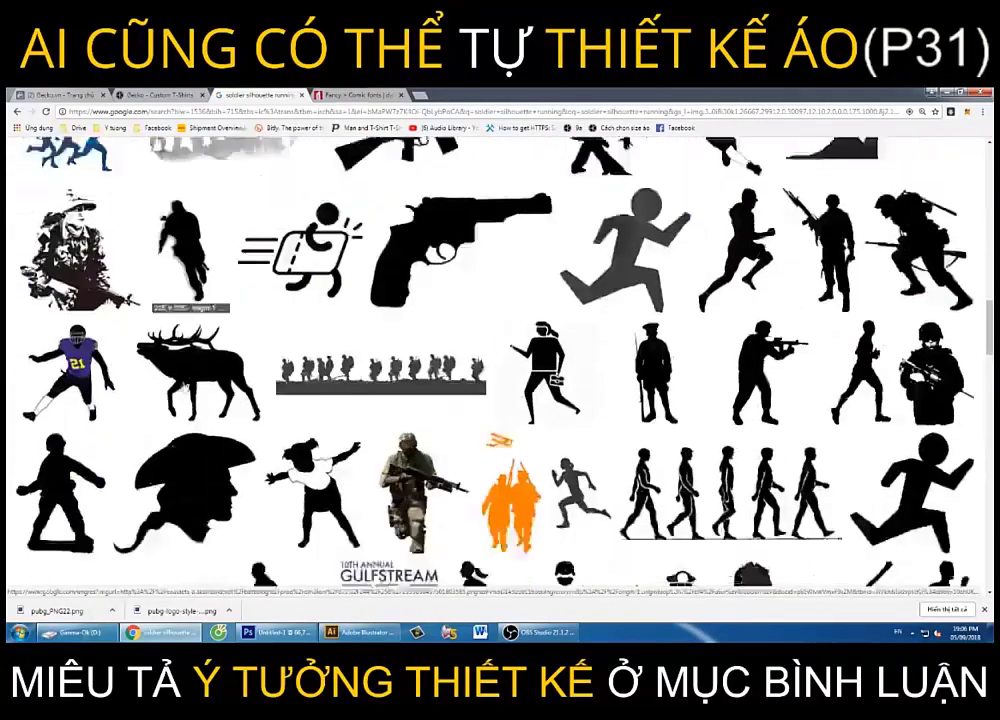
{"action": "scroll", "coordinate": [184, 387], "scroll_direction": "down", "scroll_amount": 2}
{"action": "scroll", "coordinate": [184, 387], "scroll_direction": "down", "scroll_amount": 2}
{"action": "scroll", "coordinate": [184, 387], "scroll_direction": "down", "scroll_amount": 1}
{"action": "scroll", "coordinate": [184, 387], "scroll_direction": "down", "scroll_amount": 1}
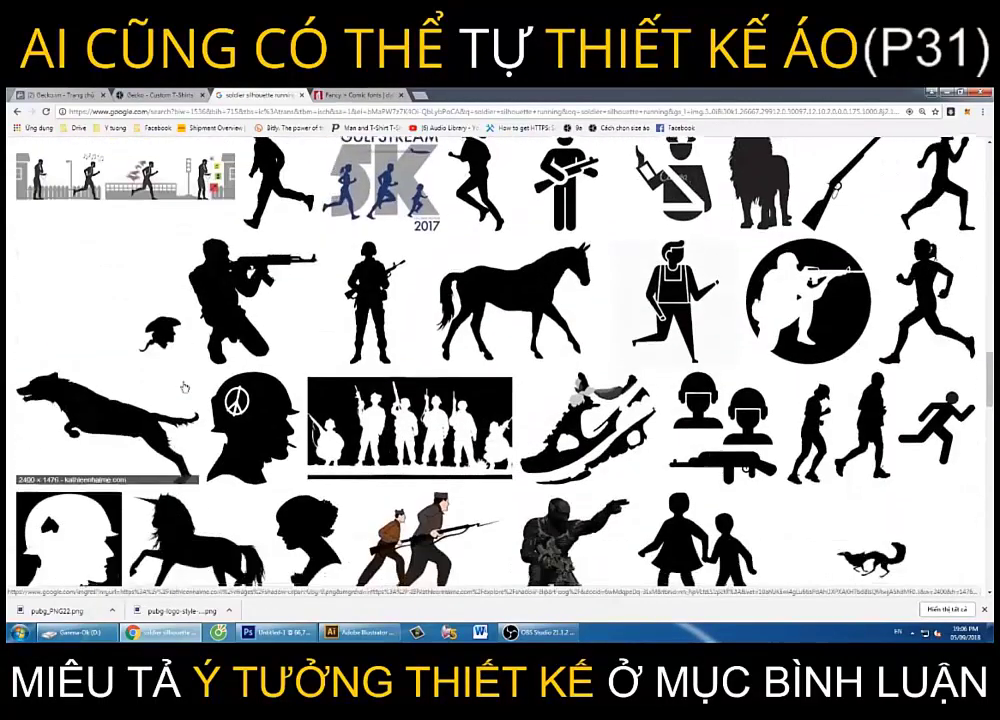
{"action": "scroll", "coordinate": [184, 387], "scroll_direction": "down", "scroll_amount": 2}
{"action": "scroll", "coordinate": [184, 387], "scroll_direction": "down", "scroll_amount": 3}
{"action": "scroll", "coordinate": [184, 387], "scroll_direction": "down", "scroll_amount": 3}
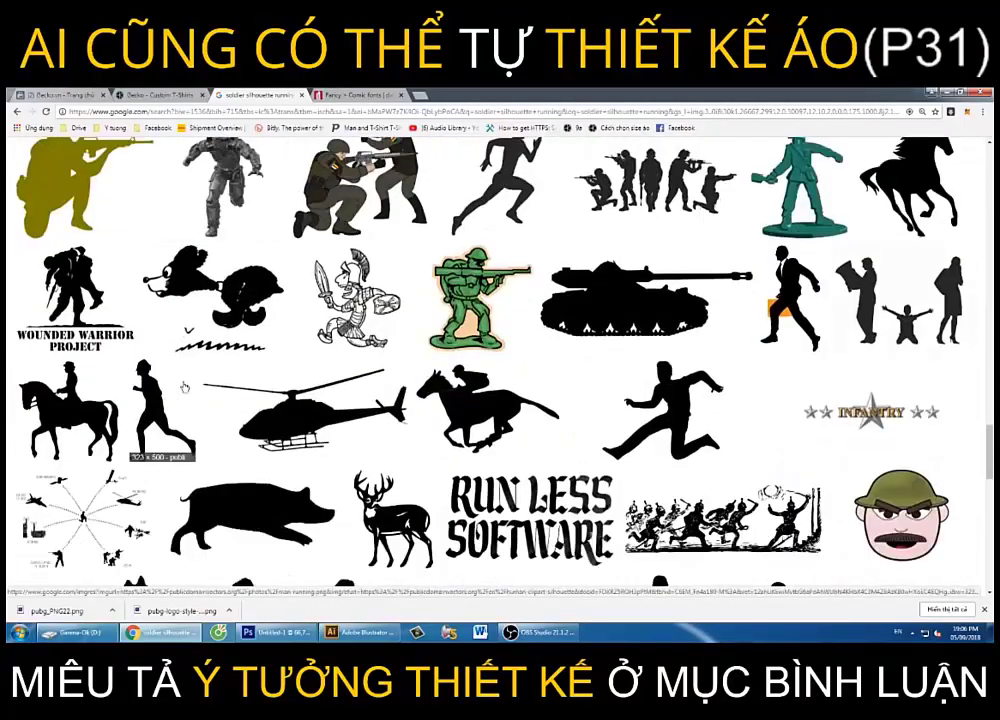
{"action": "scroll", "coordinate": [184, 387], "scroll_direction": "down", "scroll_amount": 3}
{"action": "scroll", "coordinate": [184, 387], "scroll_direction": "down", "scroll_amount": 3}
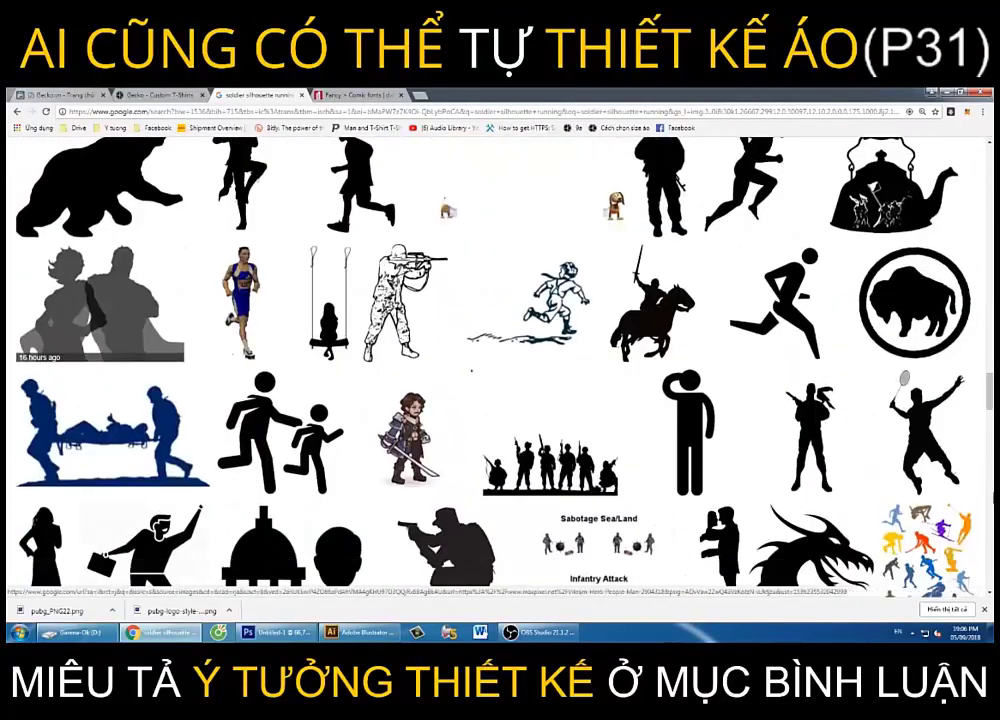
{"action": "scroll", "coordinate": [184, 387], "scroll_direction": "down", "scroll_amount": 5}
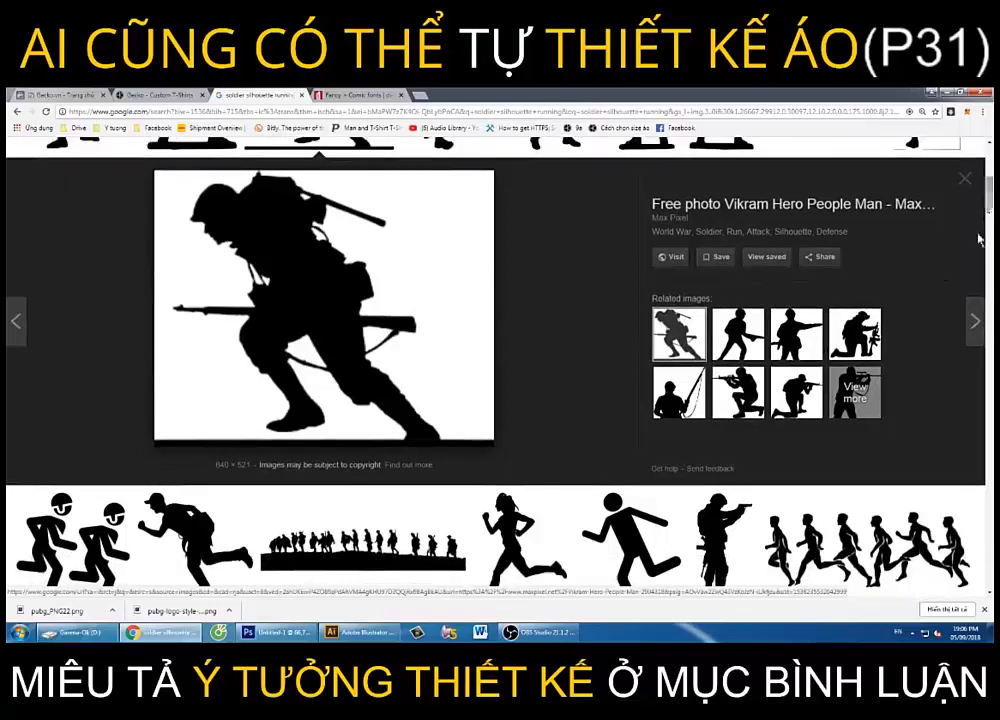
{"action": "key", "text": "alt+Left"}
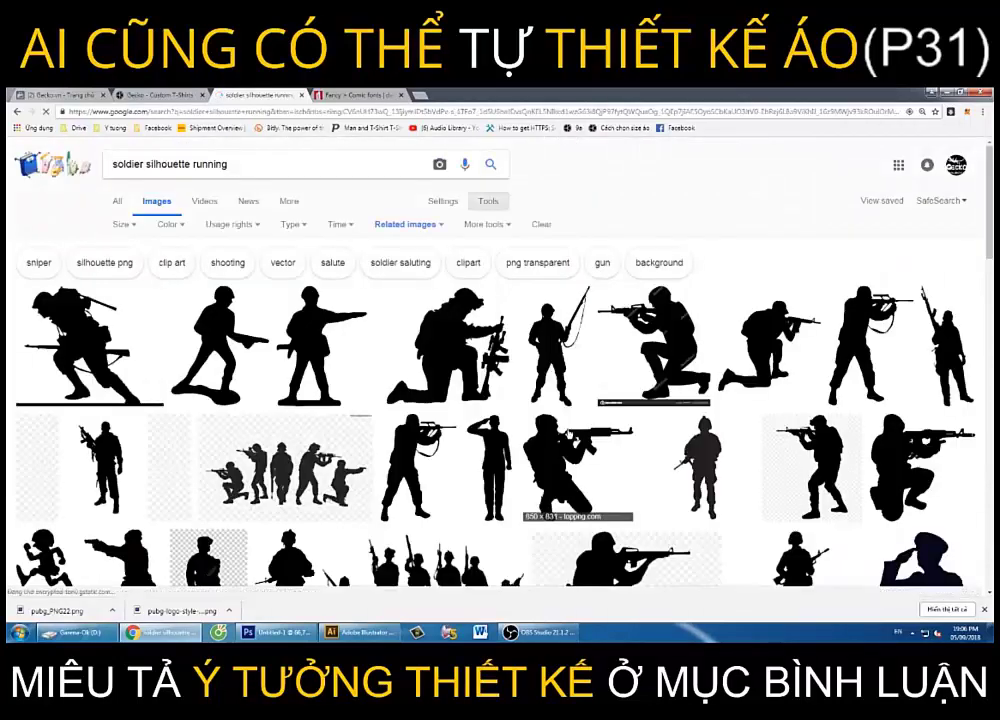
Find the kneeling rifleman silhouette and copy the image
{"action": "scroll", "coordinate": [366, 337], "scroll_direction": "down", "scroll_amount": 3}
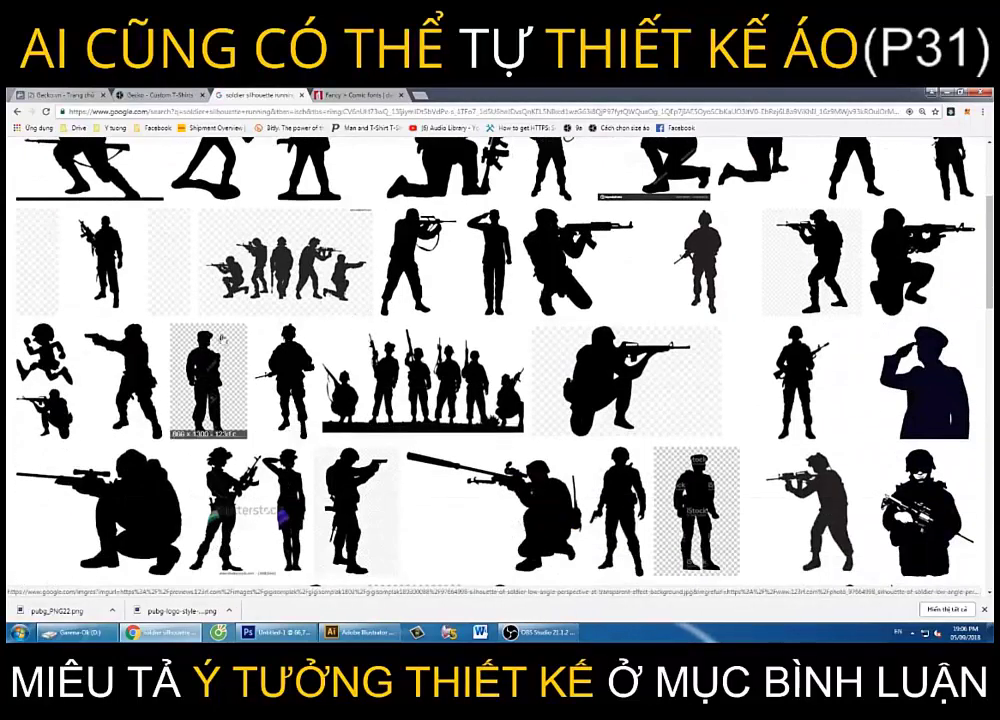
{"action": "scroll", "coordinate": [366, 337], "scroll_direction": "down", "scroll_amount": 1}
{"action": "scroll", "coordinate": [318, 420], "scroll_direction": "down", "scroll_amount": 1}
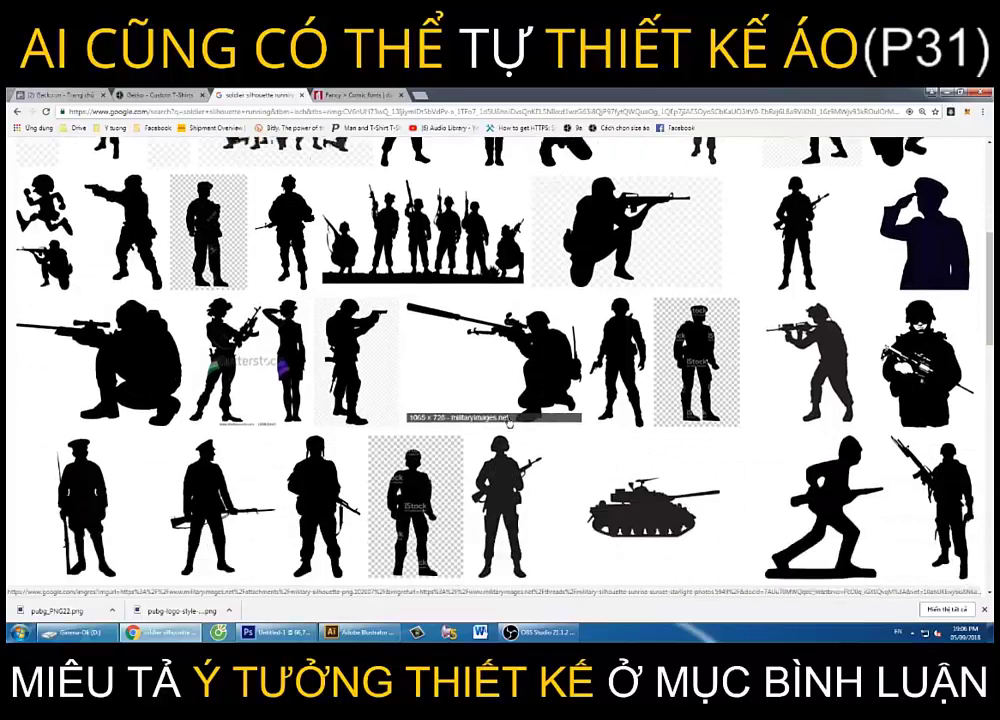
{"action": "scroll", "coordinate": [318, 420], "scroll_direction": "down", "scroll_amount": 1}
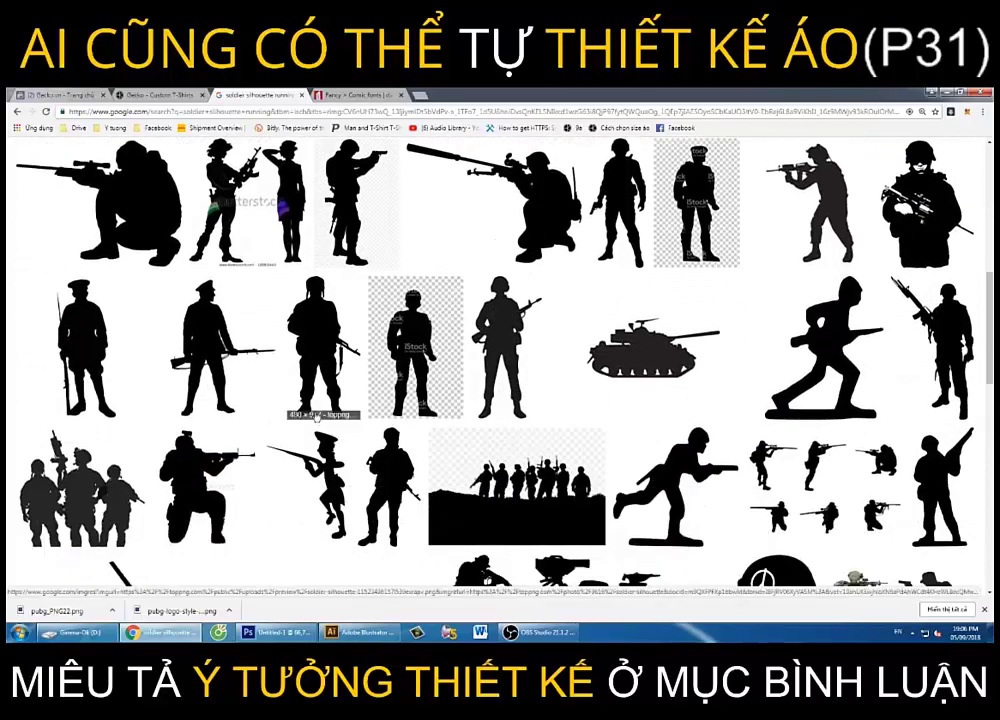
{"action": "scroll", "coordinate": [316, 416], "scroll_direction": "down", "scroll_amount": 1}
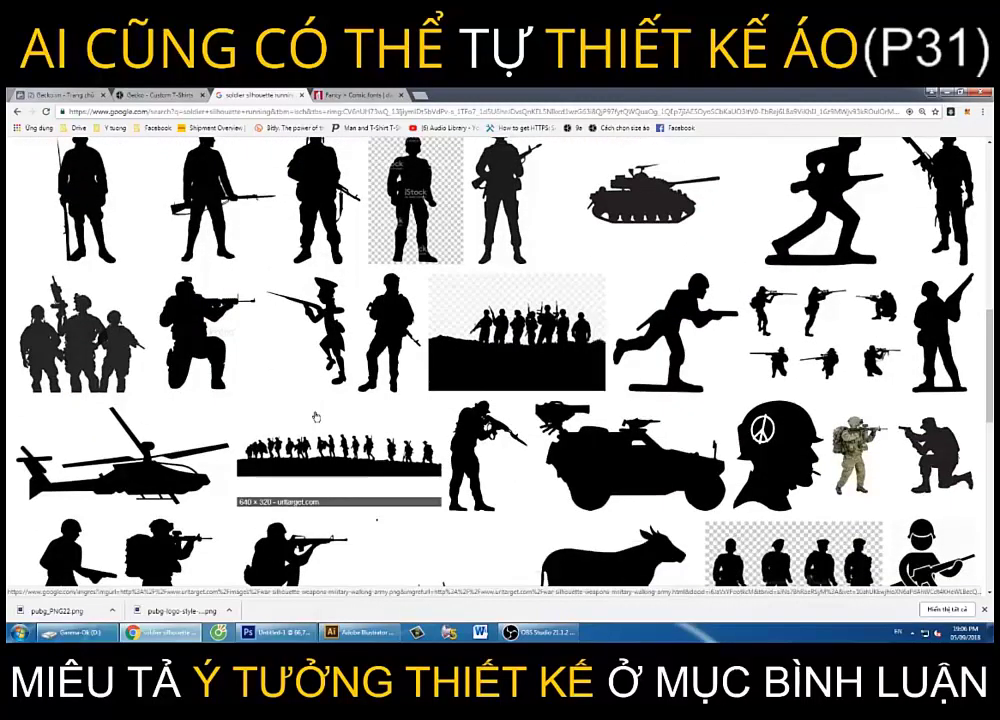
{"action": "scroll", "coordinate": [316, 416], "scroll_direction": "down", "scroll_amount": 2}
{"action": "scroll", "coordinate": [316, 416], "scroll_direction": "down", "scroll_amount": 1}
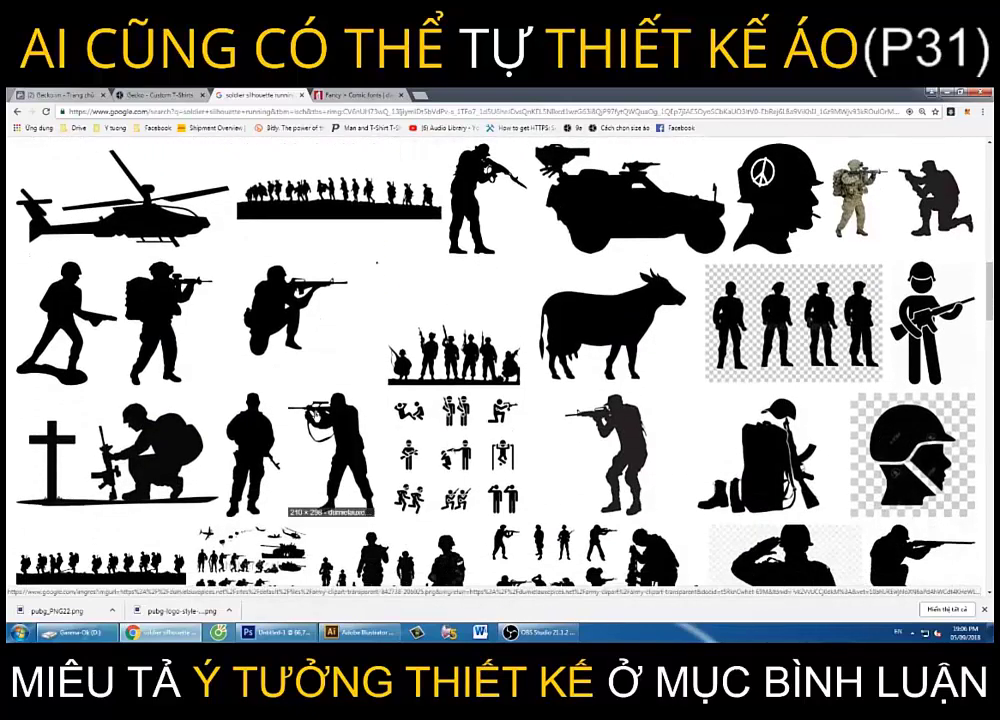
{"action": "scroll", "coordinate": [316, 416], "scroll_direction": "down", "scroll_amount": 1}
{"action": "scroll", "coordinate": [316, 416], "scroll_direction": "down", "scroll_amount": 1}
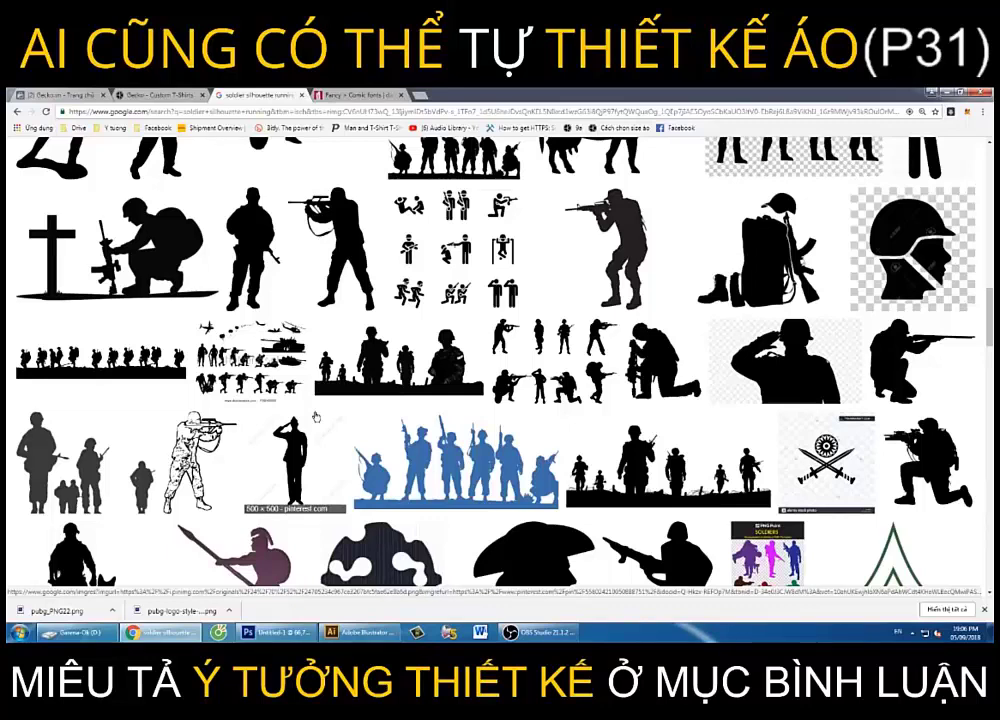
{"action": "left_click", "coordinate": [928, 462]}
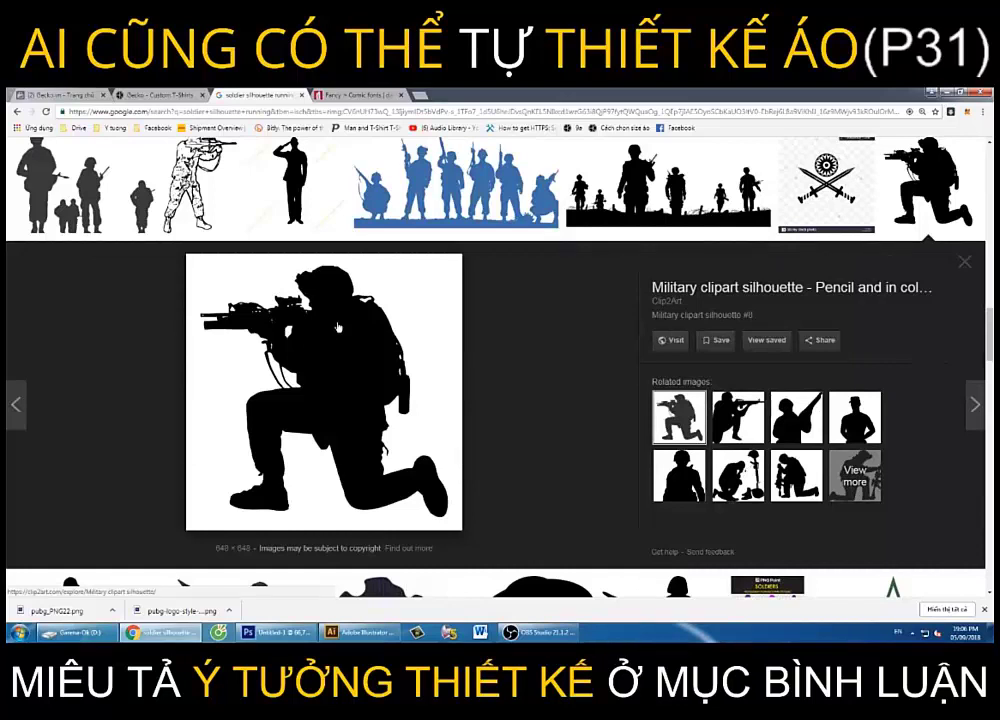
{"action": "right_click", "coordinate": [338, 326]}
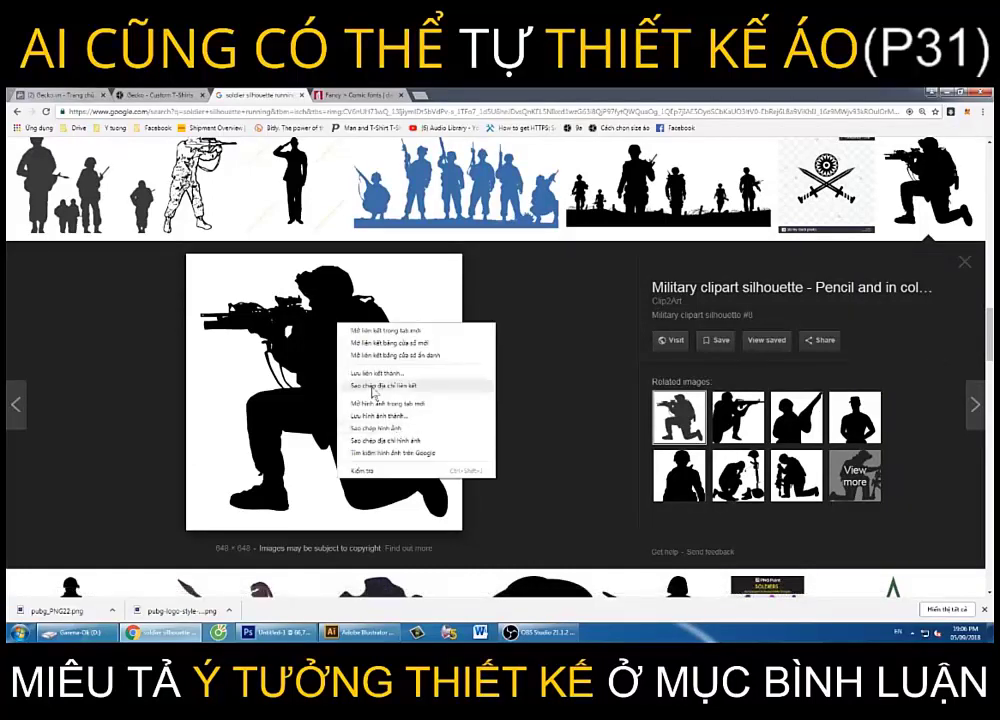
{"action": "left_click", "coordinate": [370, 428]}
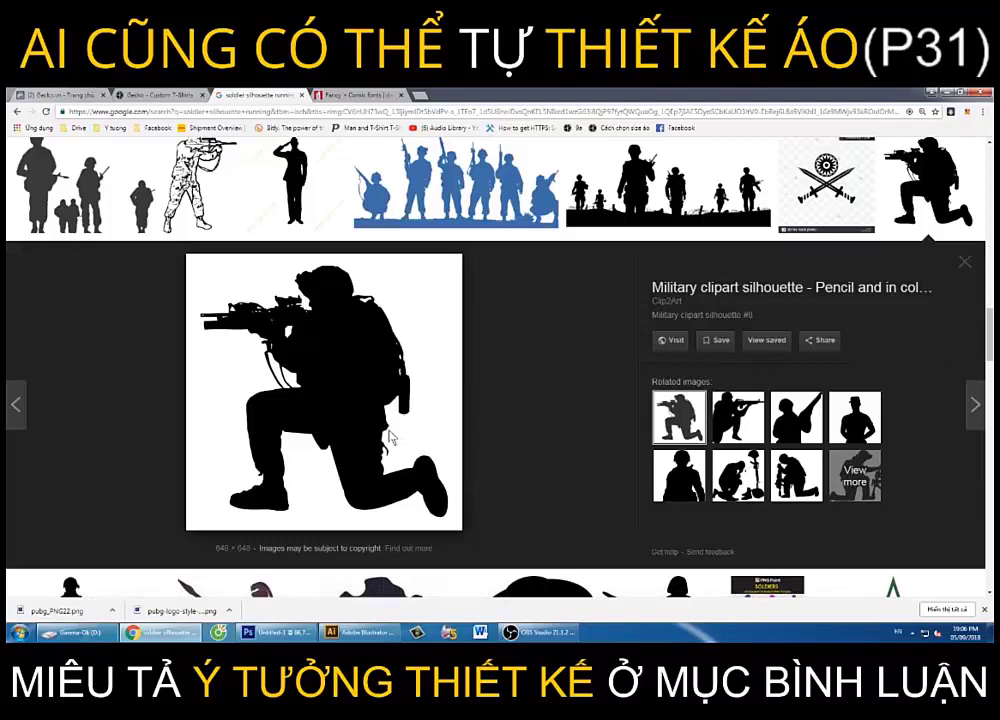
Paste the kneeling rifleman into the poster as Layer 4 and return to Chrome
{"action": "key", "text": "alt+Tab"}
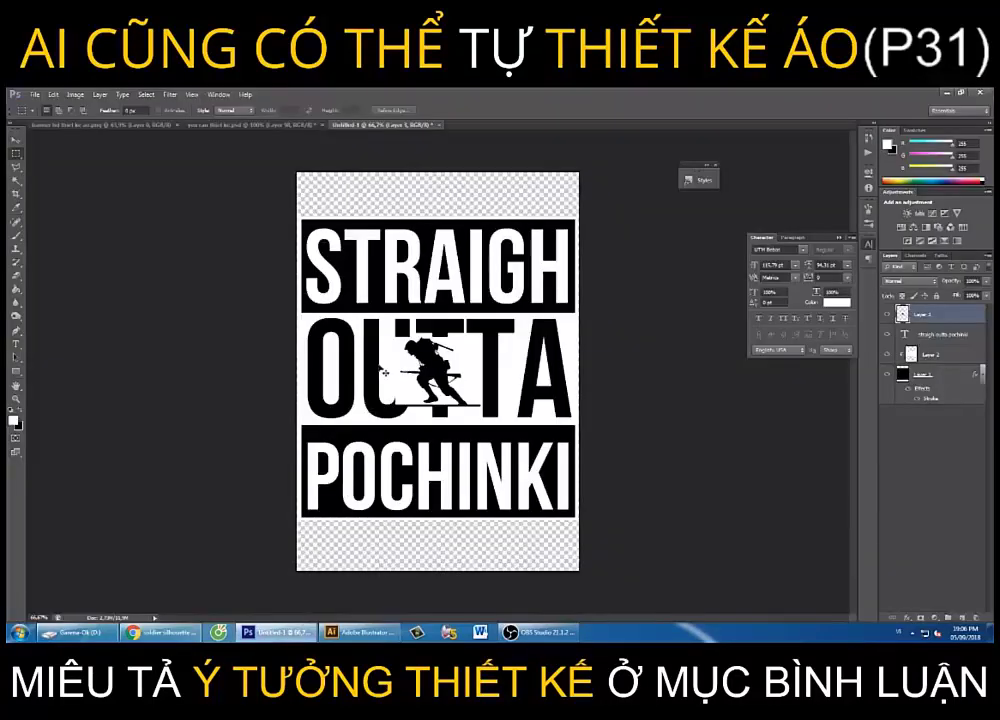
{"action": "key", "text": "ctrl+v"}
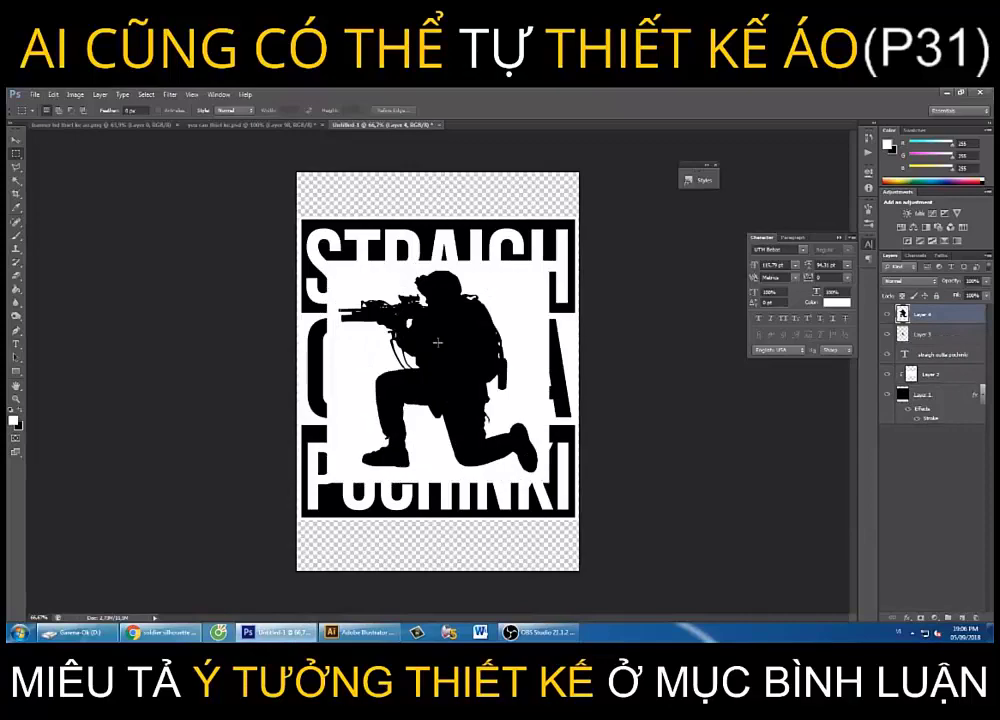
{"action": "key", "text": "alt+Tab"}
Look through more 'soldier silhouette running' image results
{"action": "scroll", "coordinate": [421, 455], "scroll_direction": "down", "scroll_amount": 5}
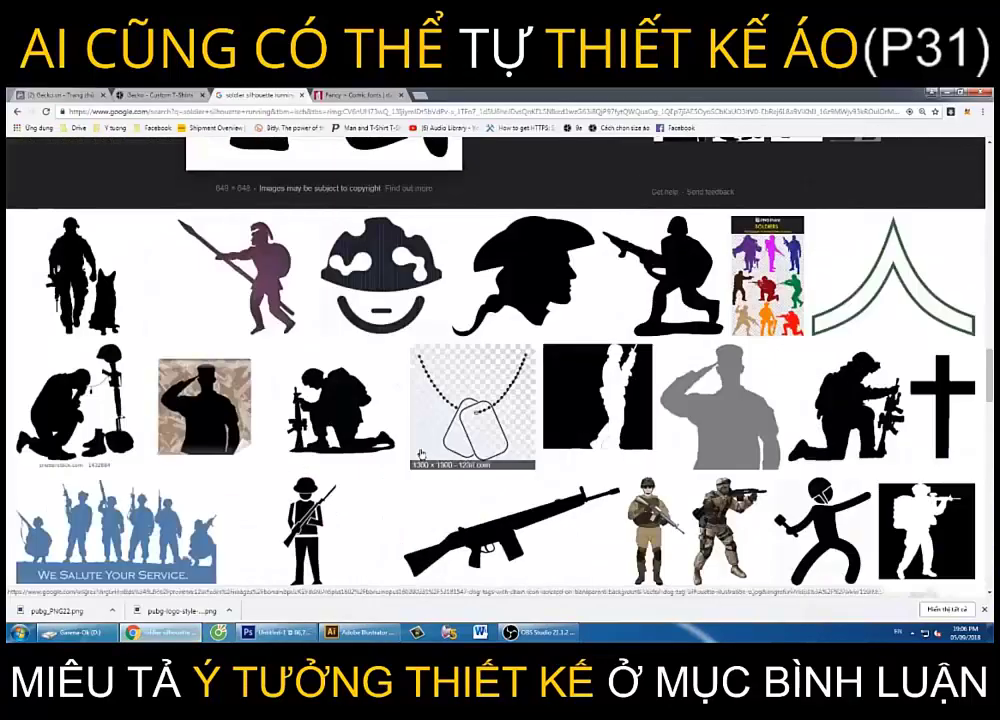
{"action": "scroll", "coordinate": [421, 455], "scroll_direction": "up", "scroll_amount": 3}
{"action": "scroll", "coordinate": [421, 455], "scroll_direction": "down", "scroll_amount": 10}
{"action": "scroll", "coordinate": [421, 455], "scroll_direction": "up", "scroll_amount": 2}
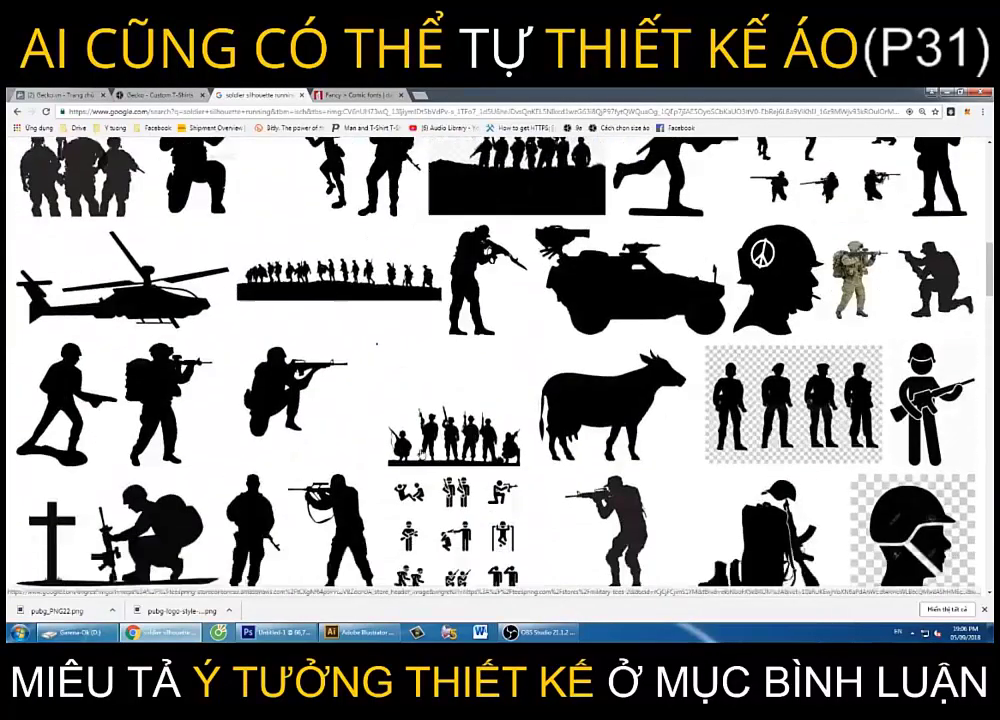
{"action": "scroll", "coordinate": [421, 455], "scroll_direction": "up", "scroll_amount": 8}
{"action": "scroll", "coordinate": [535, 446], "scroll_direction": "up", "scroll_amount": 2}
{"action": "scroll", "coordinate": [535, 446], "scroll_direction": "down", "scroll_amount": 5}
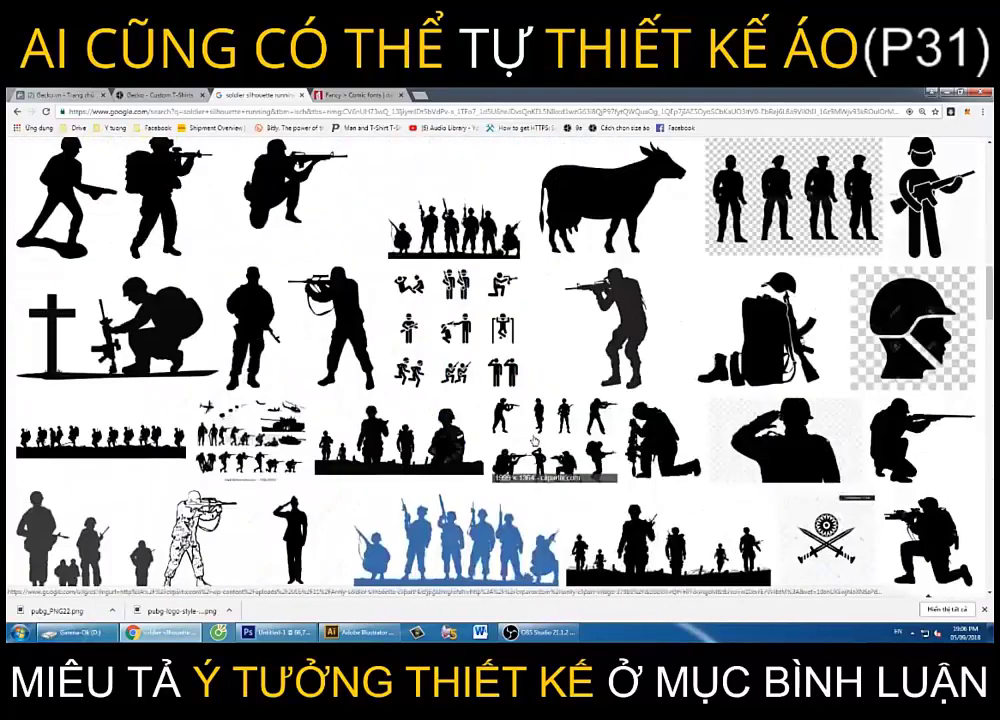
{"action": "scroll", "coordinate": [535, 442], "scroll_direction": "down", "scroll_amount": 3}
{"action": "scroll", "coordinate": [535, 442], "scroll_direction": "up", "scroll_amount": 4}
{"action": "scroll", "coordinate": [535, 442], "scroll_direction": "up", "scroll_amount": 3}
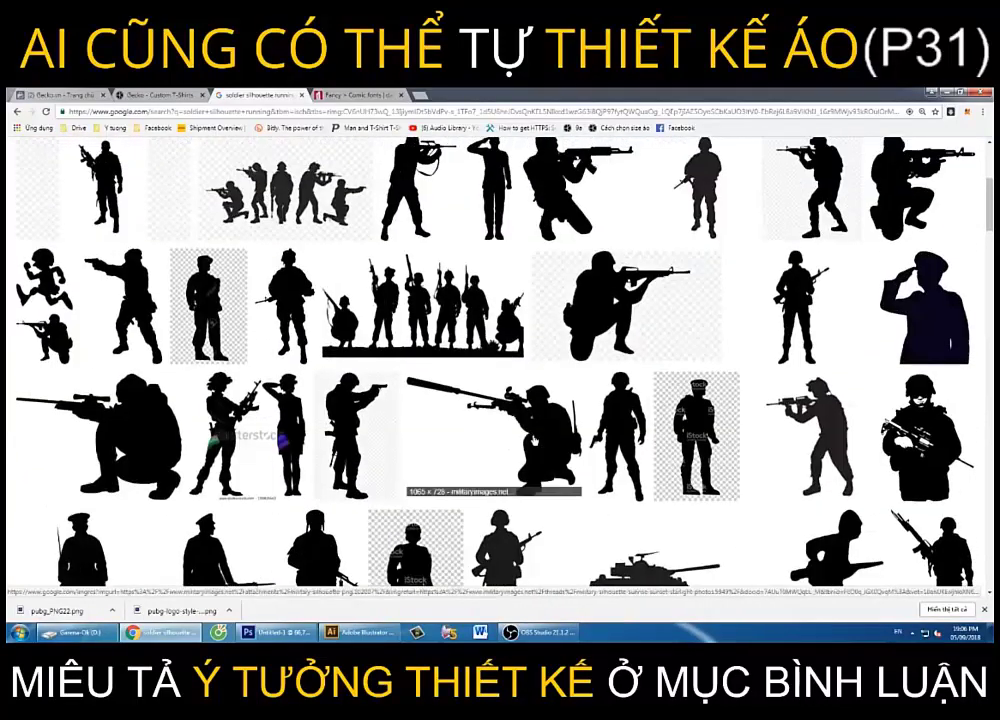
{"action": "scroll", "coordinate": [535, 442], "scroll_direction": "up", "scroll_amount": 1}
{"action": "scroll", "coordinate": [535, 442], "scroll_direction": "up", "scroll_amount": 2}
{"action": "scroll", "coordinate": [535, 442], "scroll_direction": "up", "scroll_amount": 2}
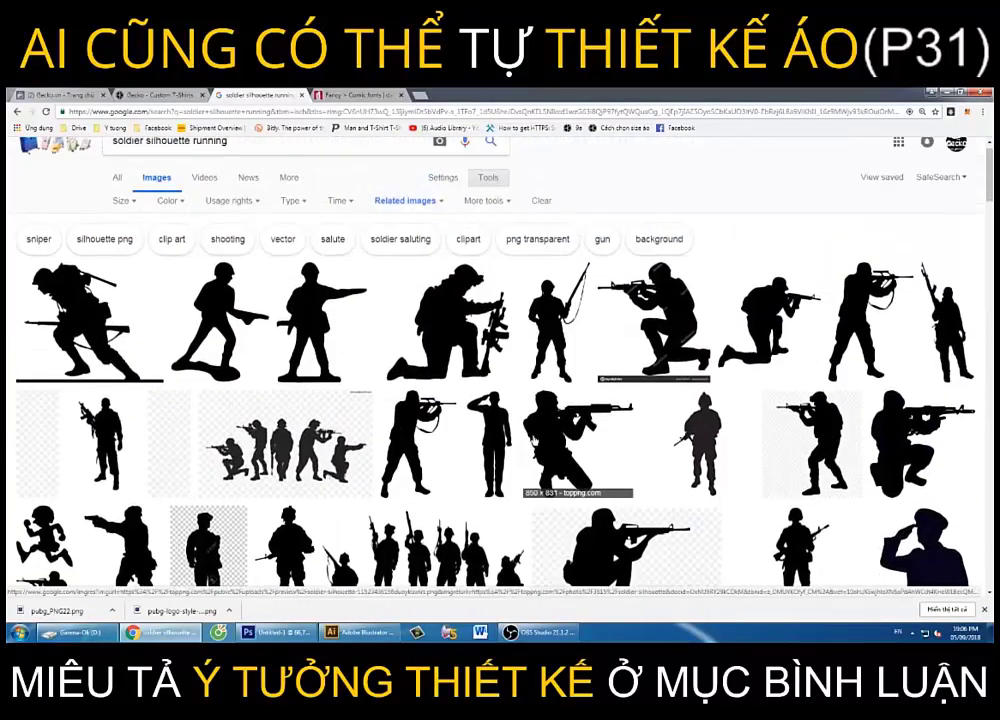
{"action": "scroll", "coordinate": [110, 276], "scroll_direction": "down", "scroll_amount": 2}
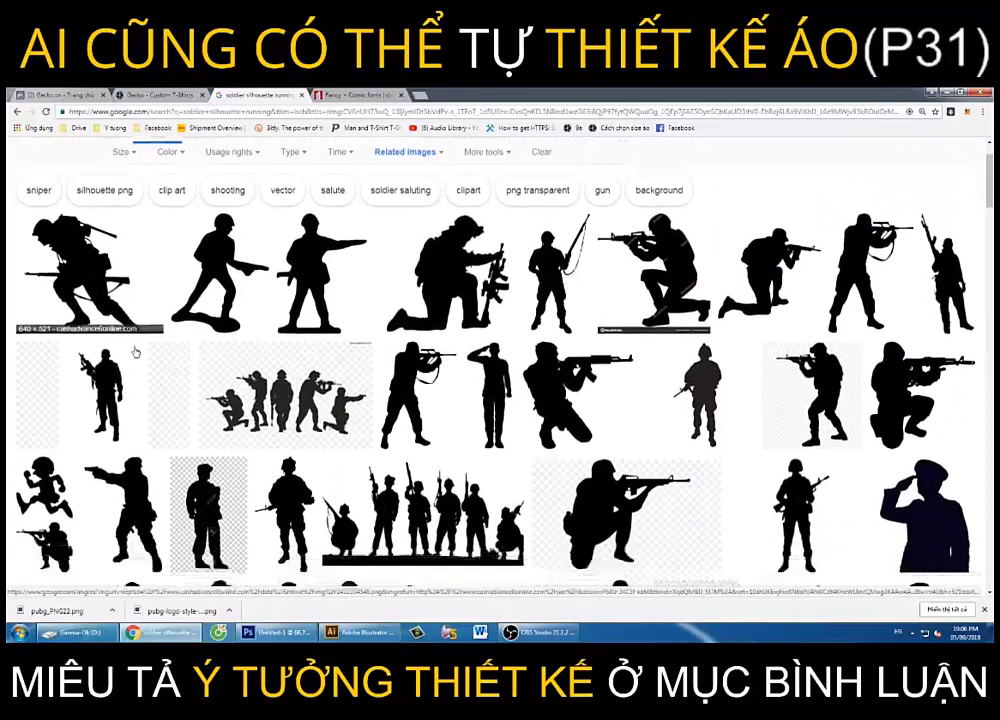
{"action": "scroll", "coordinate": [110, 276], "scroll_direction": "down", "scroll_amount": 1}
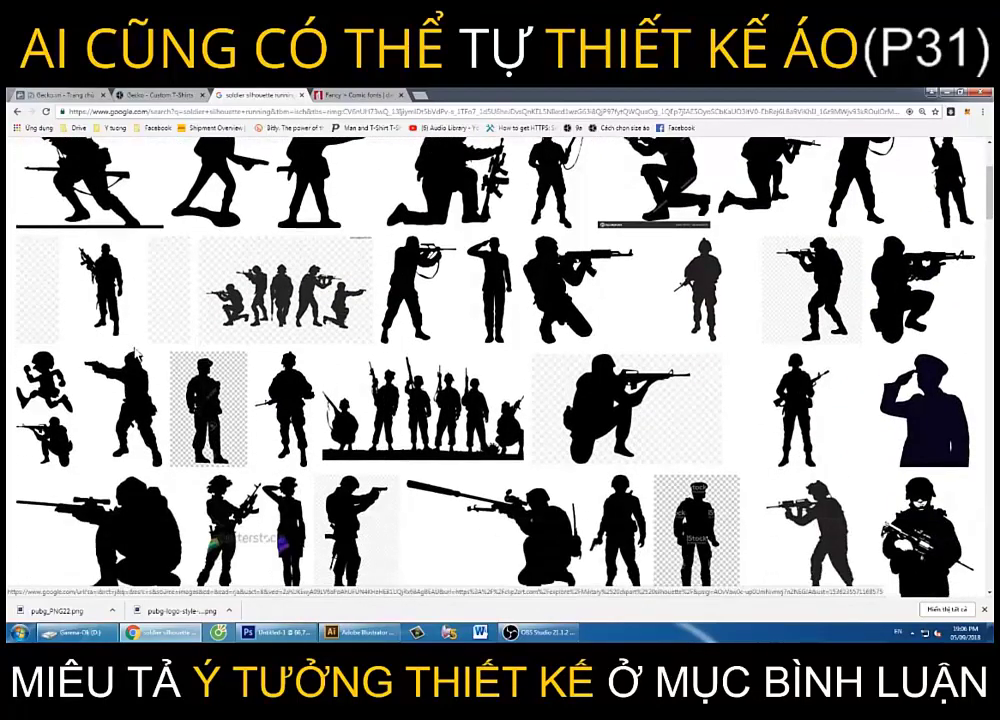
Check the hoodie mockup and Untitled-1 poster in Photoshop, then return to the results
{"action": "left_click", "coordinate": [262, 632]}
{"action": "left_click", "coordinate": [278, 125]}
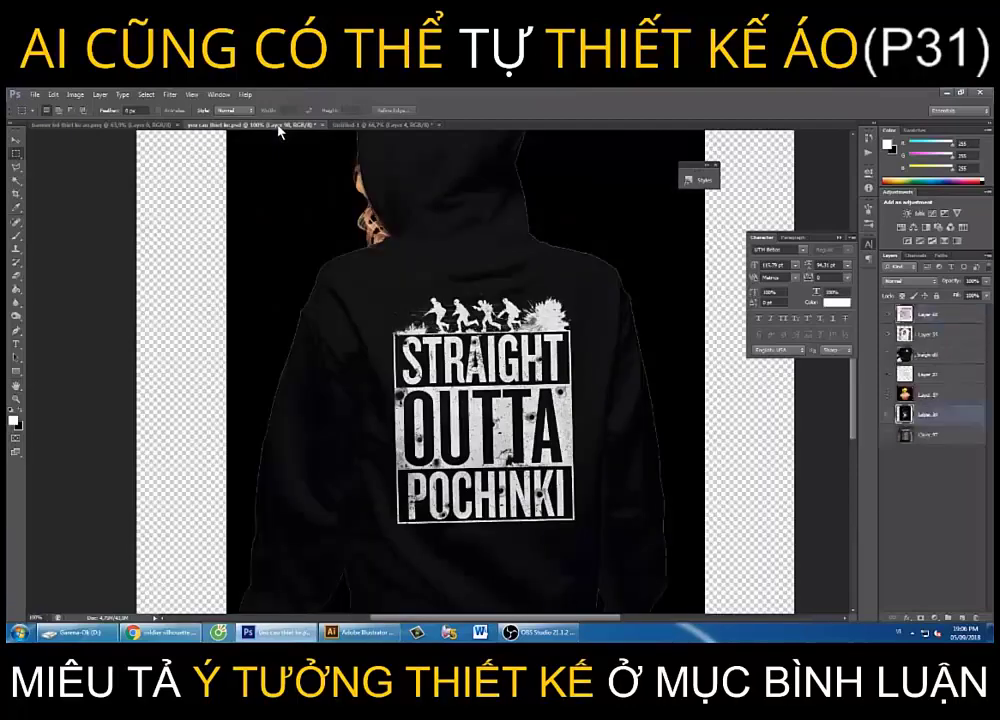
{"action": "left_click", "coordinate": [360, 125]}
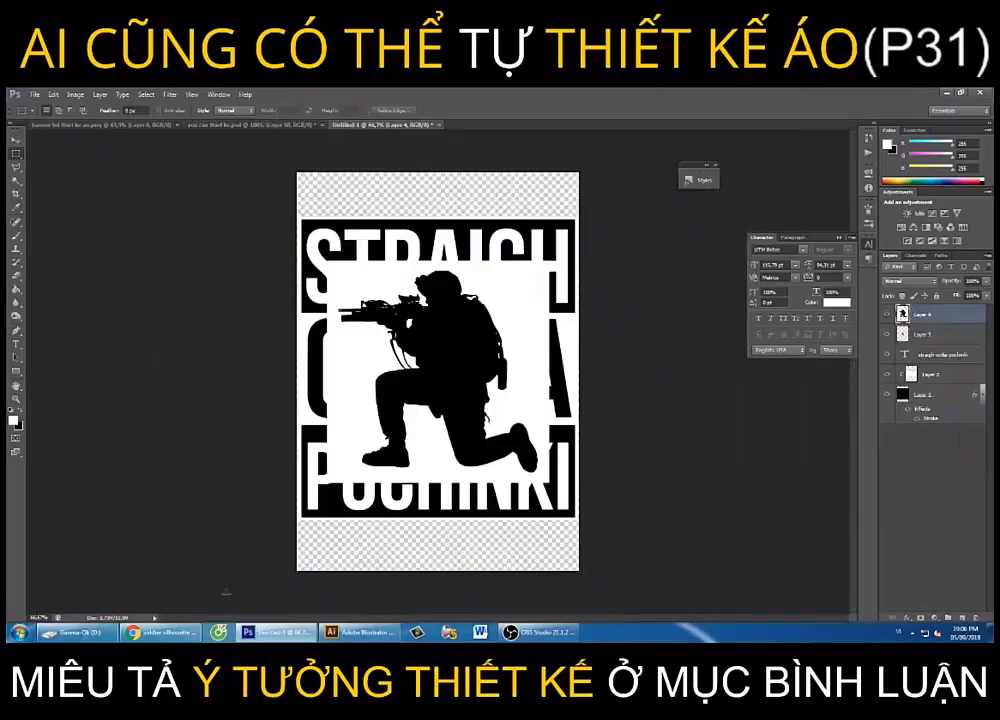
{"action": "key", "text": "alt+Tab"}
{"action": "scroll", "coordinate": [390, 380], "scroll_direction": "down", "scroll_amount": 3}
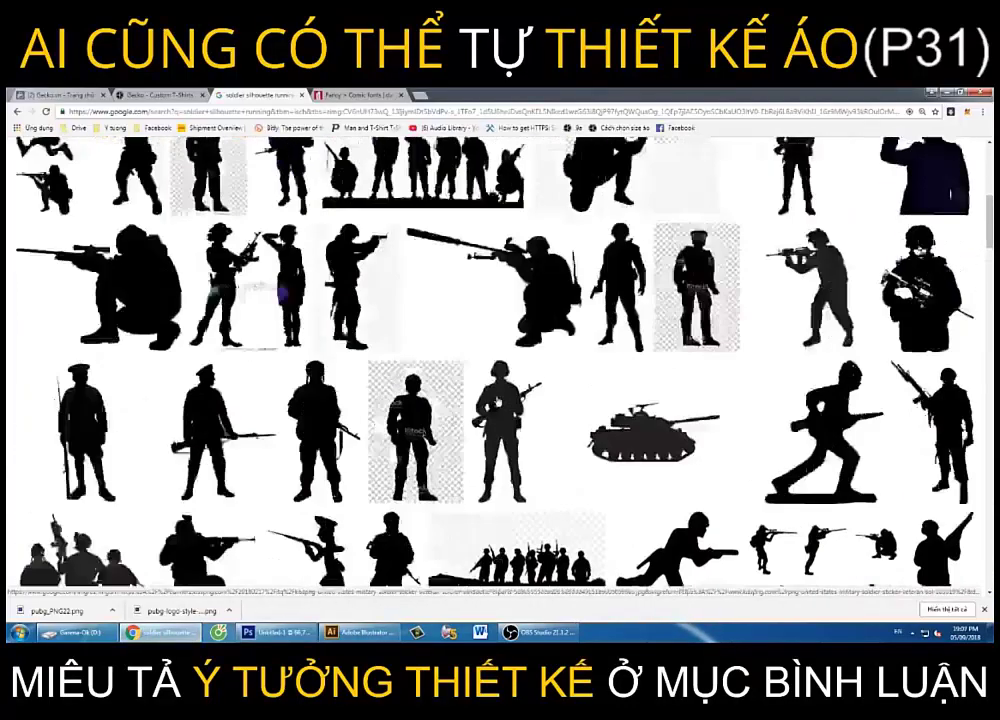
Change the image search to 'soldier running'
{"action": "scroll", "coordinate": [490, 360], "scroll_direction": "up", "scroll_amount": 5}
{"action": "double_click", "coordinate": [175, 163]}
{"action": "key", "text": "BackSpace"}
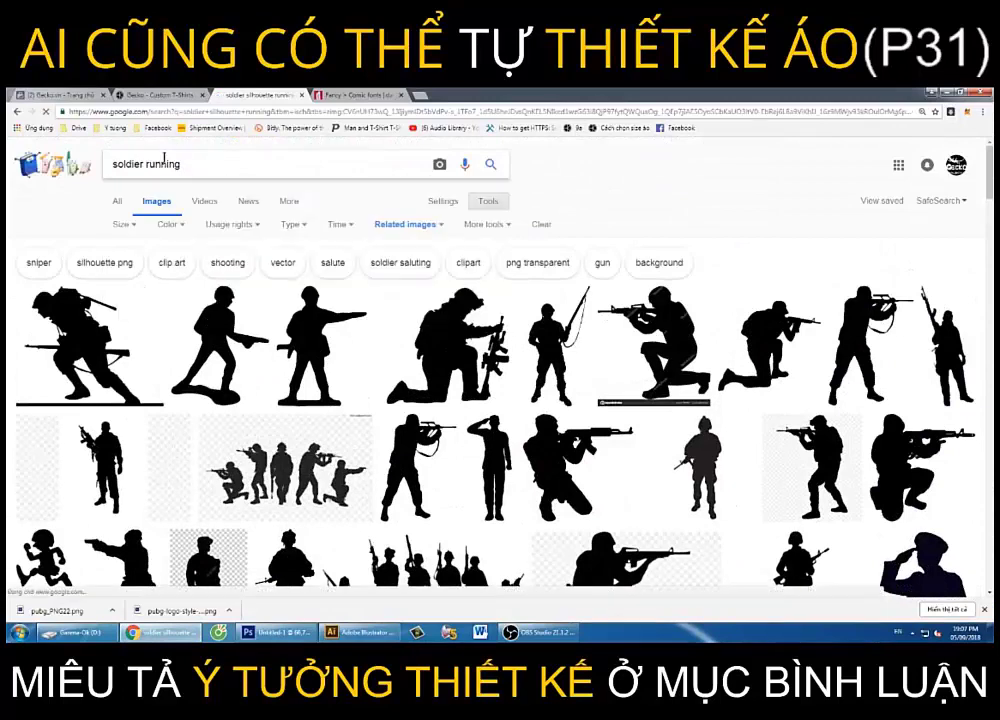
{"action": "key", "text": "Return"}
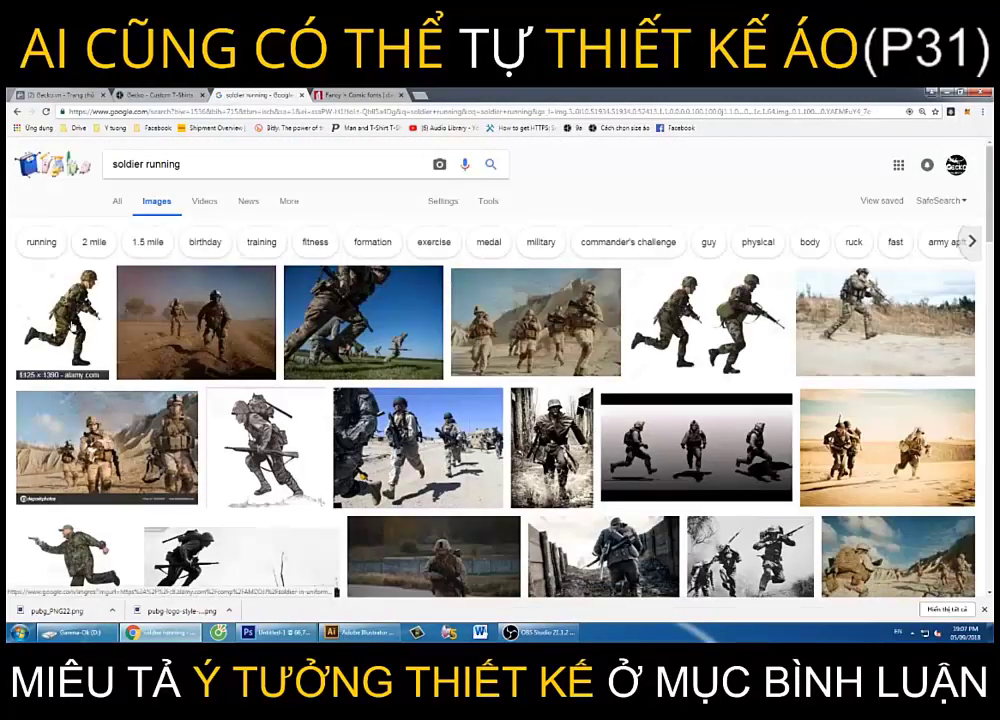
Preview and copy the photo of two soldiers running with guns
{"action": "left_click", "coordinate": [71, 326]}
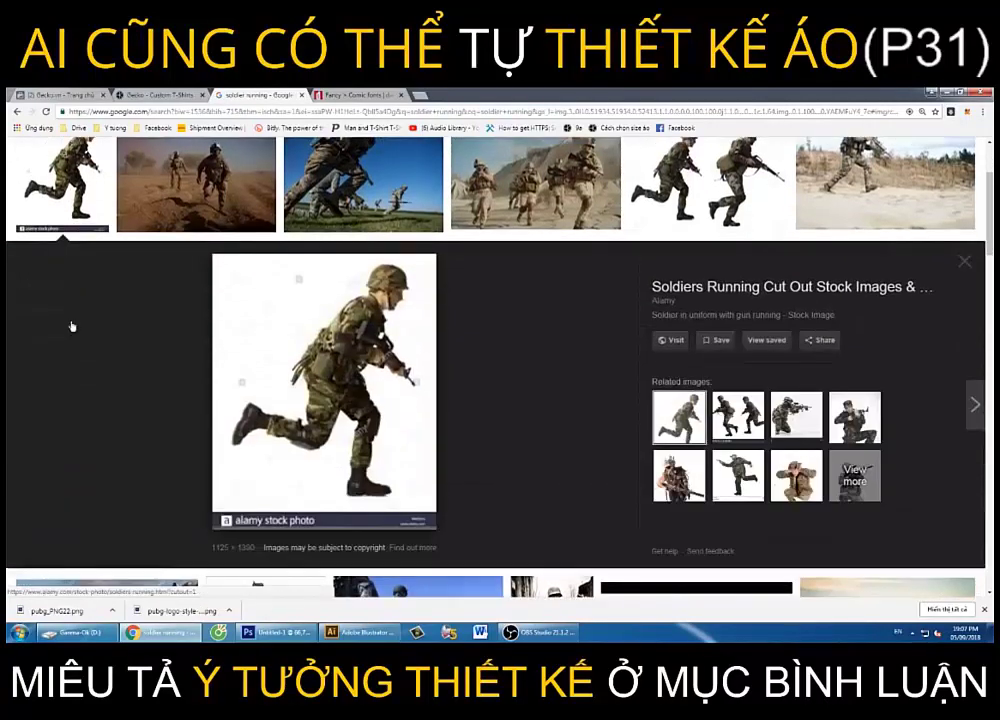
{"action": "scroll", "coordinate": [518, 316], "scroll_direction": "up", "scroll_amount": 2}
{"action": "left_click", "coordinate": [700, 325]}
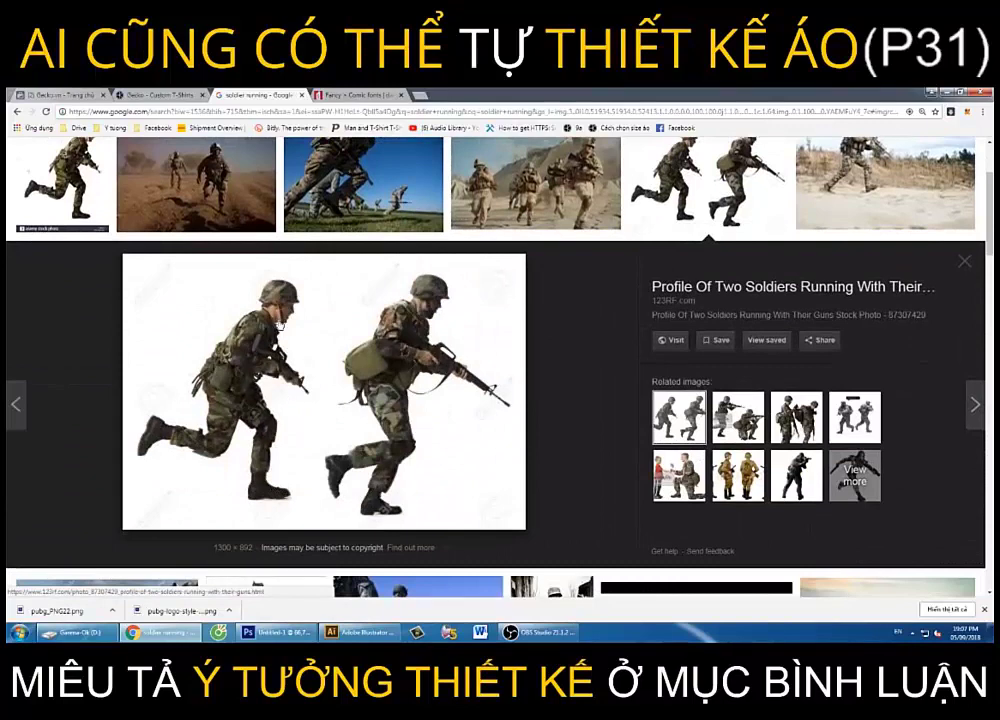
{"action": "right_click", "coordinate": [288, 346]}
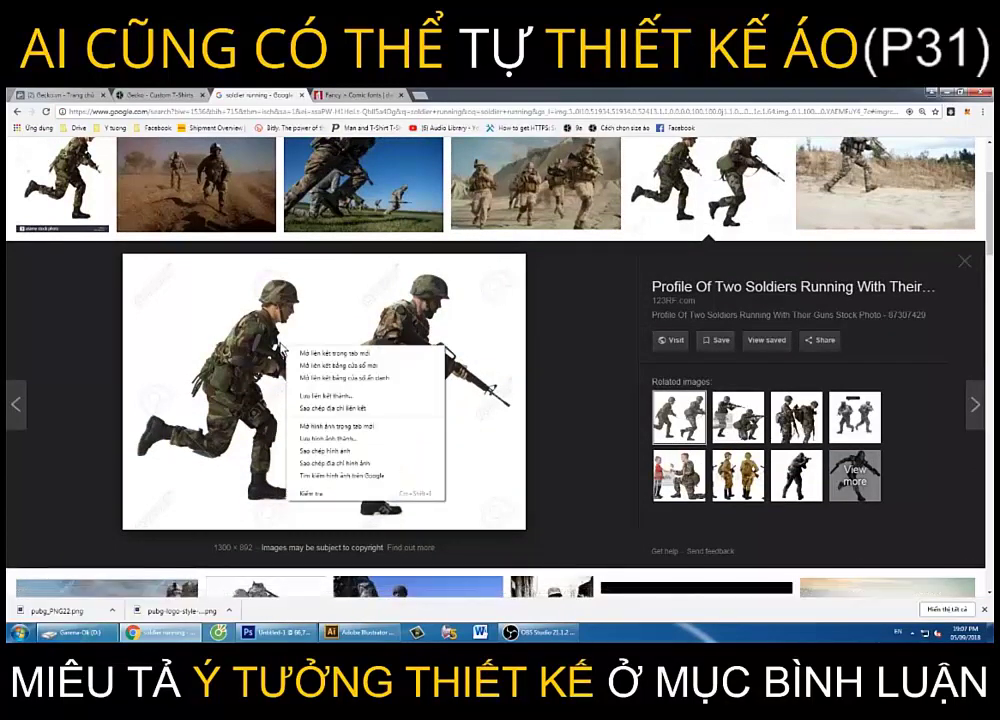
{"action": "left_click", "coordinate": [310, 451]}
Paste the two-soldier photo into the poster and nudge it into position
{"action": "key", "text": "alt+Tab"}
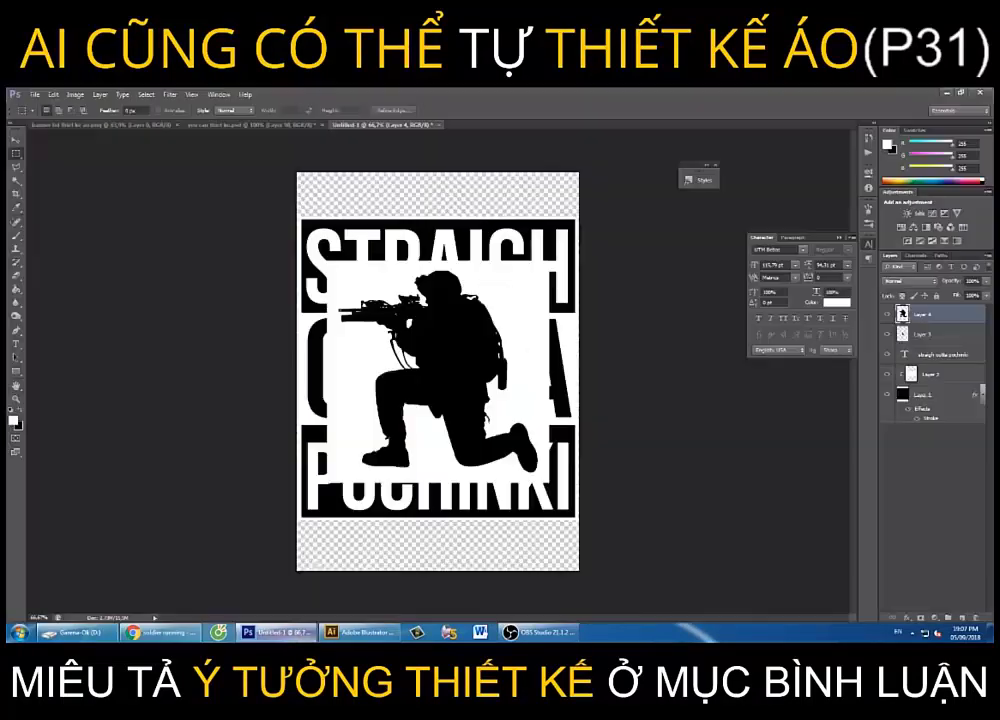
{"action": "key", "text": "ctrl+v"}
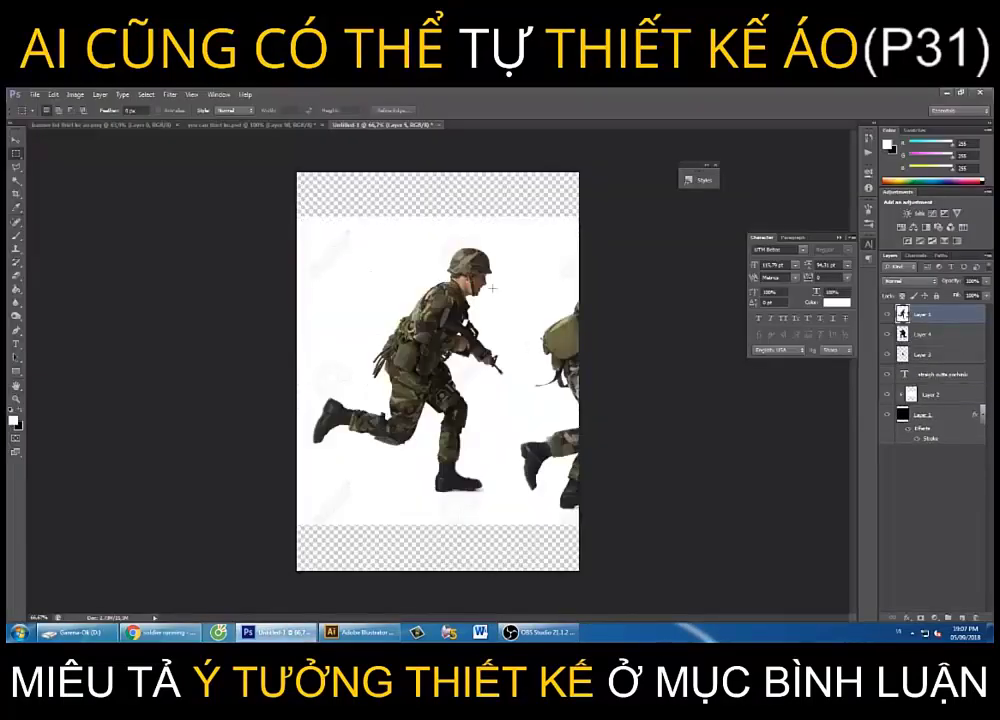
{"action": "key", "text": "v"}
{"action": "mouse_move", "coordinate": [380, 322]}
{"action": "left_mouse_down"}
{"action": "mouse_move", "coordinate": [394, 329]}
{"action": "mouse_move", "coordinate": [388, 321]}
{"action": "left_mouse_up"}
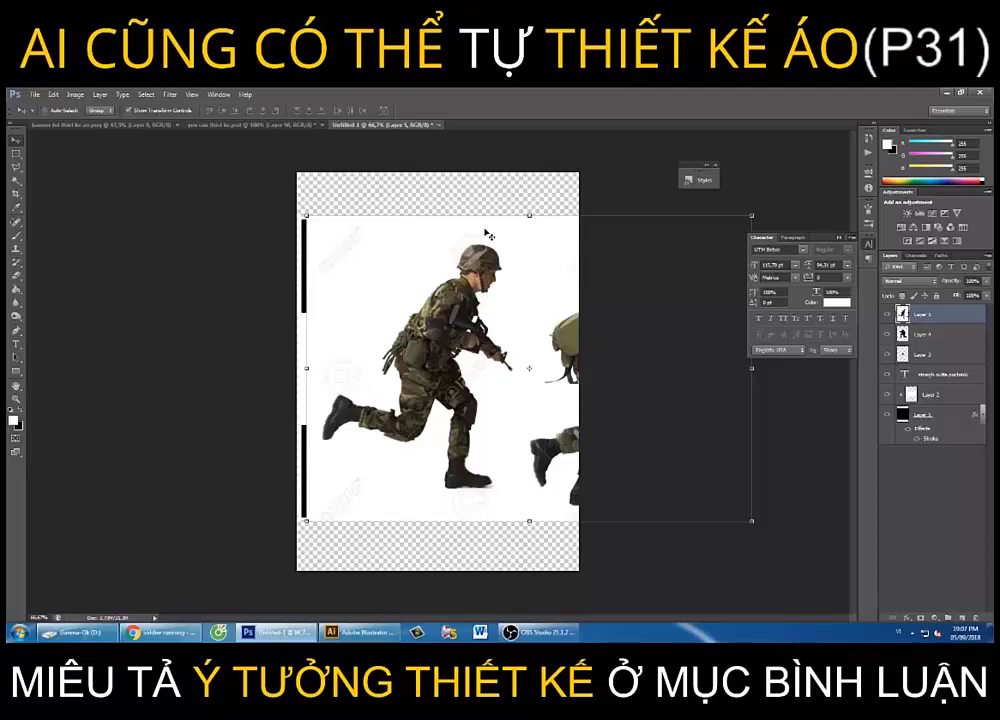
Select the soldiers by Magic Wand on the white background and inverting the selection
{"action": "left_click", "coordinate": [16, 182]}
{"action": "right_click", "coordinate": [16, 182]}
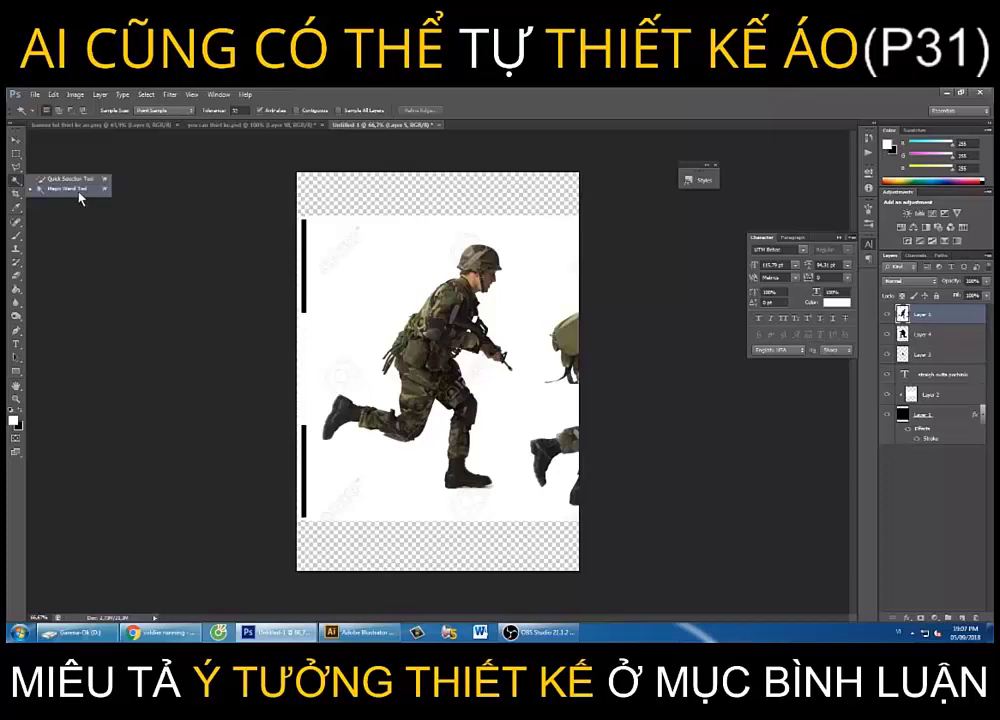
{"action": "left_click", "coordinate": [78, 196]}
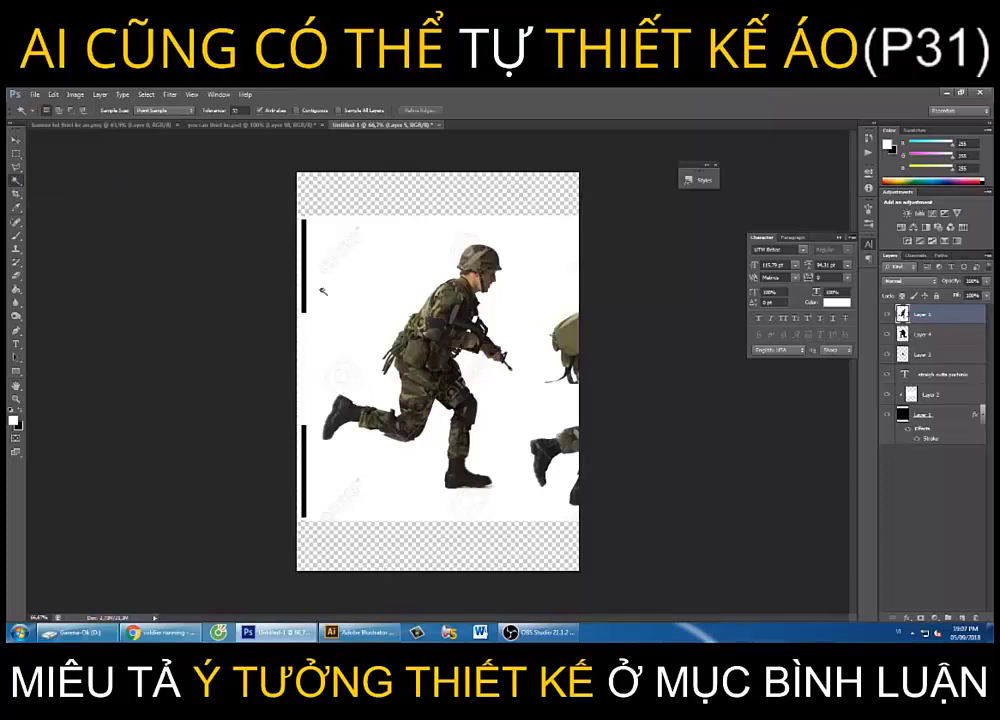
{"action": "left_click", "coordinate": [305, 284]}
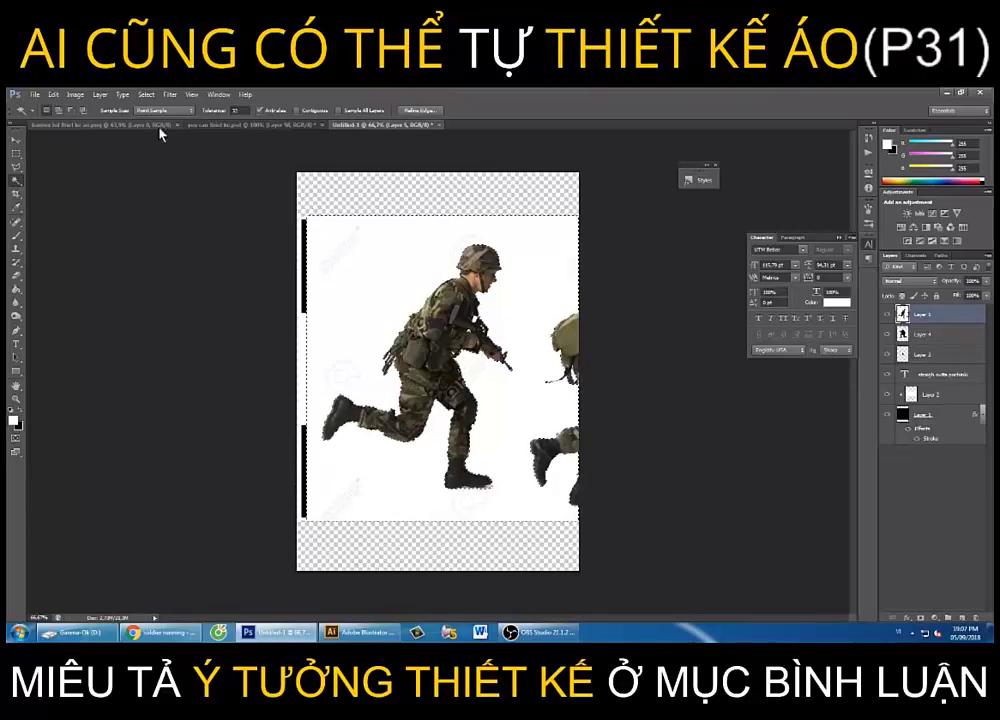
{"action": "left_click", "coordinate": [141, 95]}
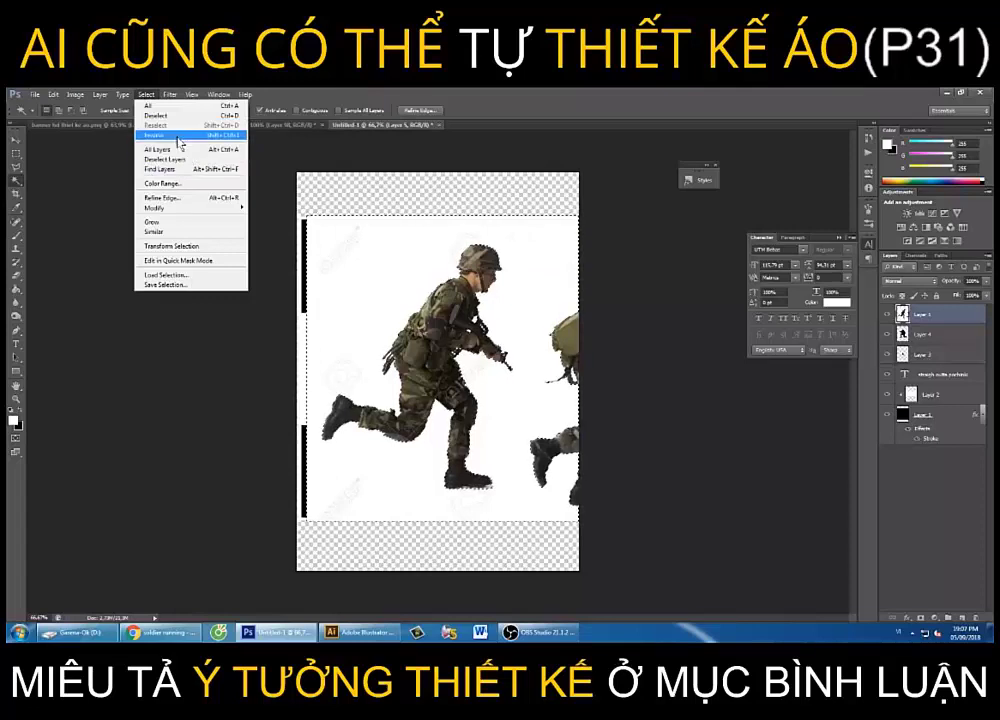
{"action": "left_click", "coordinate": [183, 134]}
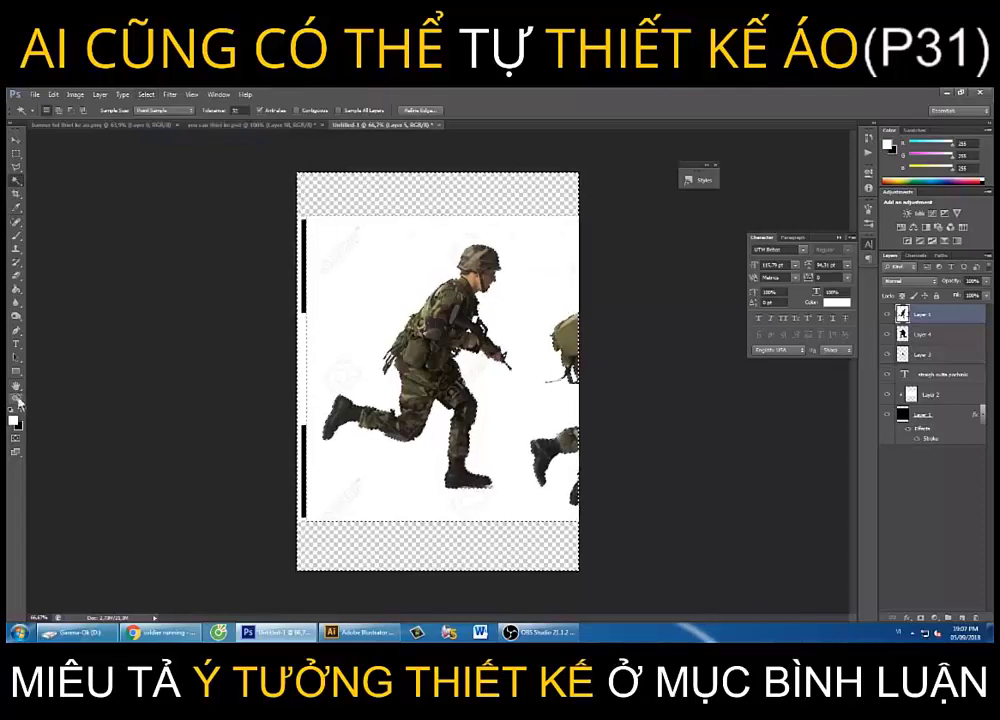
{"action": "key", "text": "z"}
{"action": "left_click", "coordinate": [472, 276]}
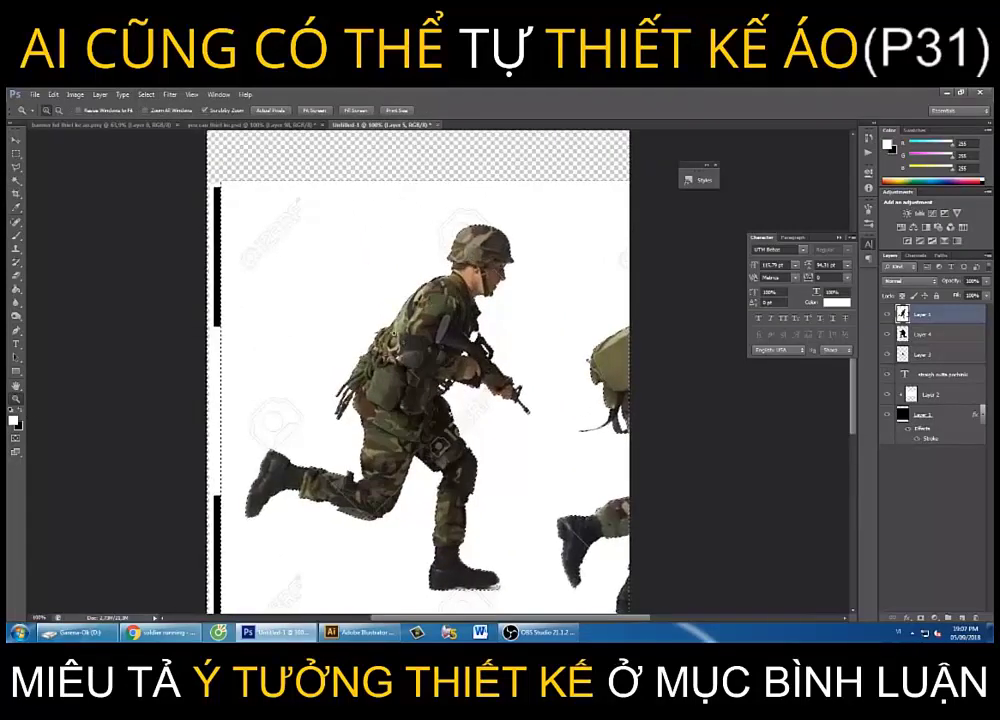
{"action": "scroll", "coordinate": [601, 444], "scroll_direction": "down", "scroll_amount": 1}
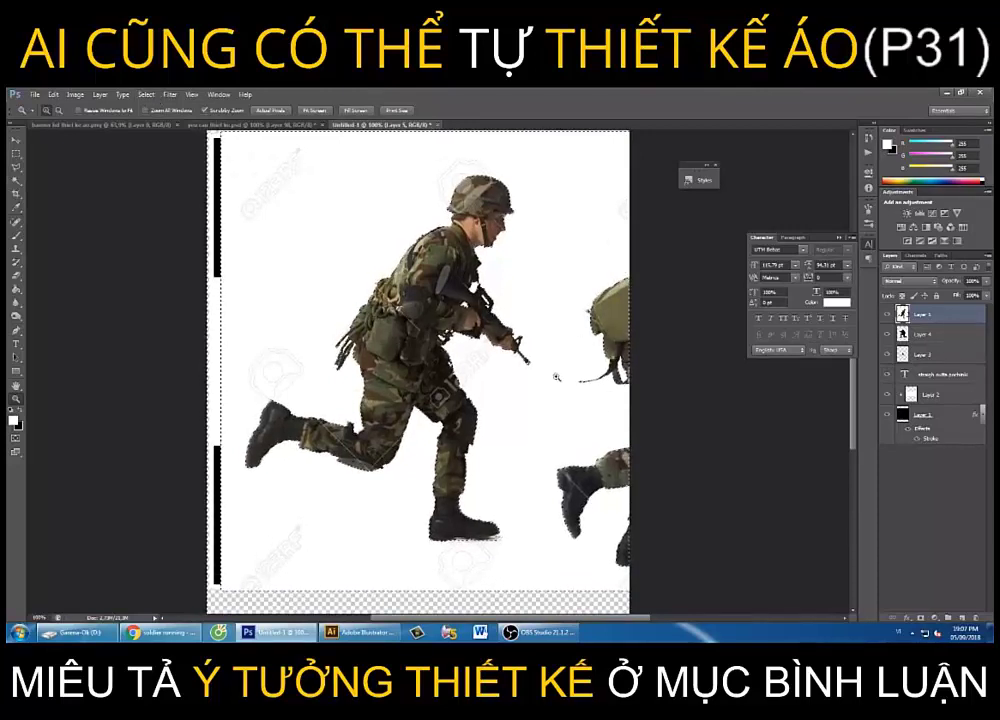
Subtract the second soldier with the Polygonal Lasso and copy the front soldier to Layer 6
{"action": "left_click", "coordinate": [15, 168]}
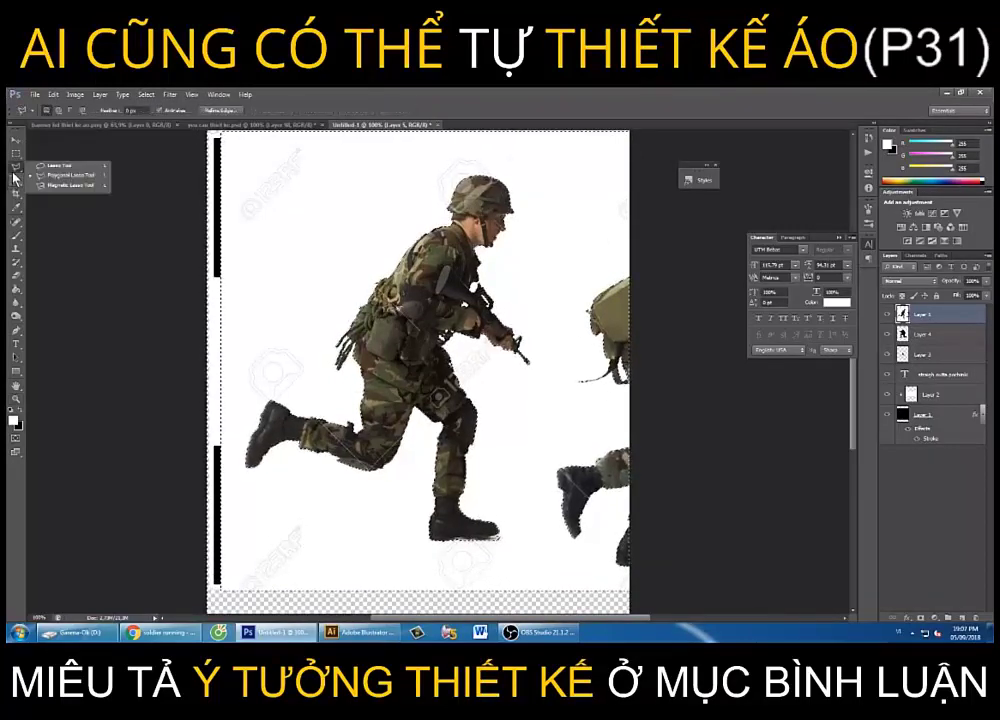
{"action": "left_click", "coordinate": [71, 177]}
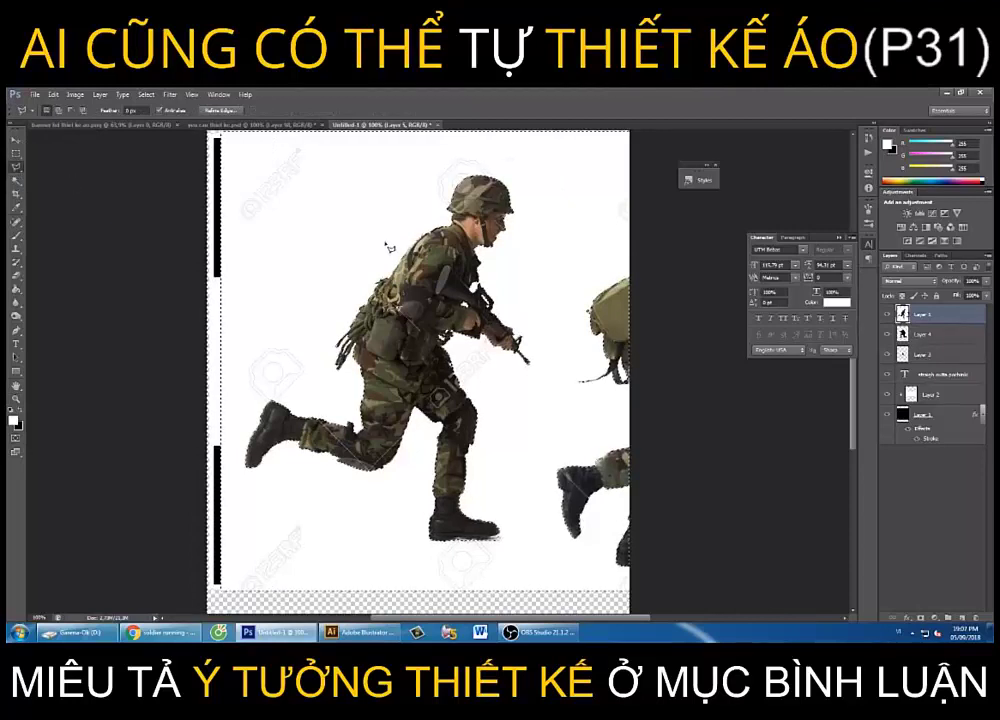
{"action": "left_click", "coordinate": [629, 212]}
{"action": "left_click", "coordinate": [577, 282]}
{"action": "left_click", "coordinate": [522, 422]}
{"action": "left_click", "coordinate": [524, 510]}
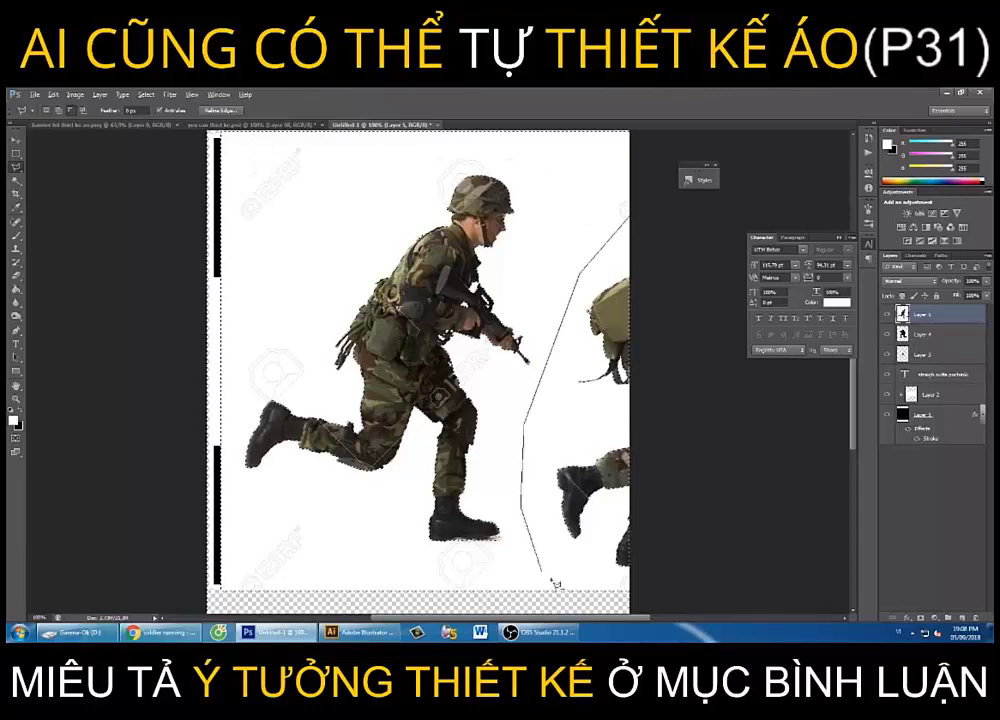
{"action": "left_click", "coordinate": [571, 585]}
{"action": "left_click", "coordinate": [714, 530]}
{"action": "double_click", "coordinate": [680, 252]}
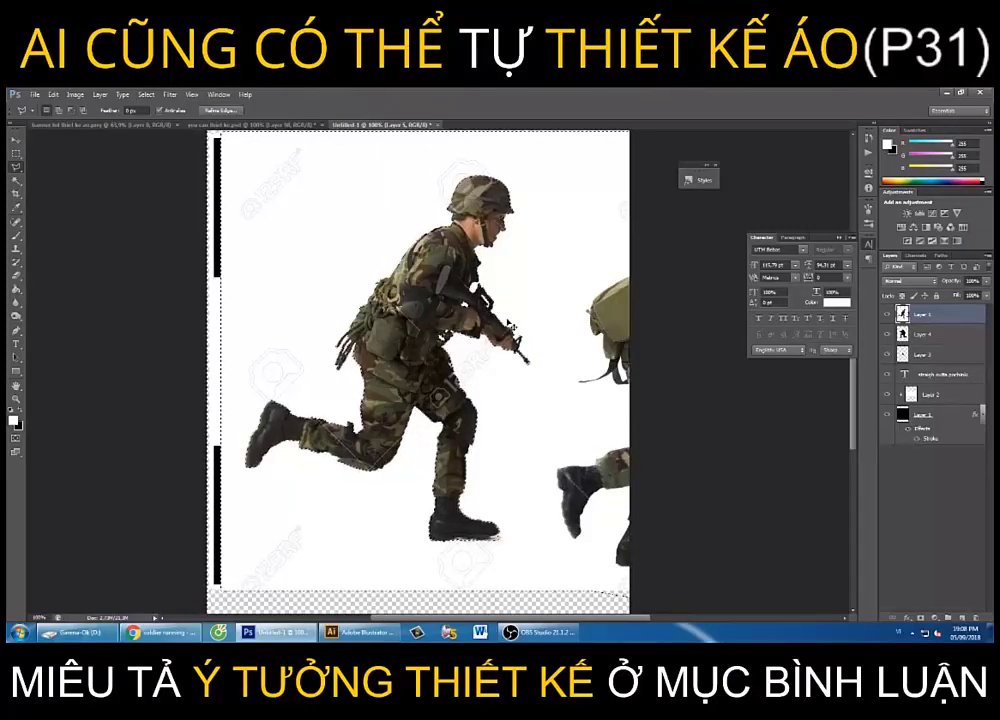
{"action": "key", "text": "ctrl+j"}
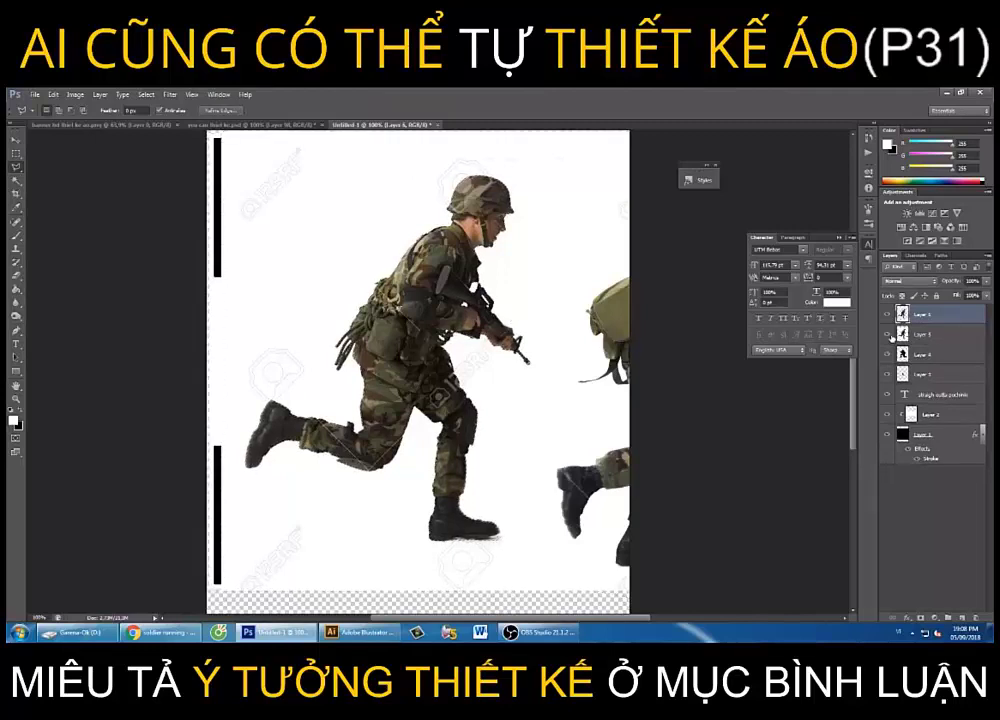
Hide Layer 5 and turn Layer 6's soldier solid black with Hue/Saturation Lightness -100
{"action": "left_click", "coordinate": [889, 335]}
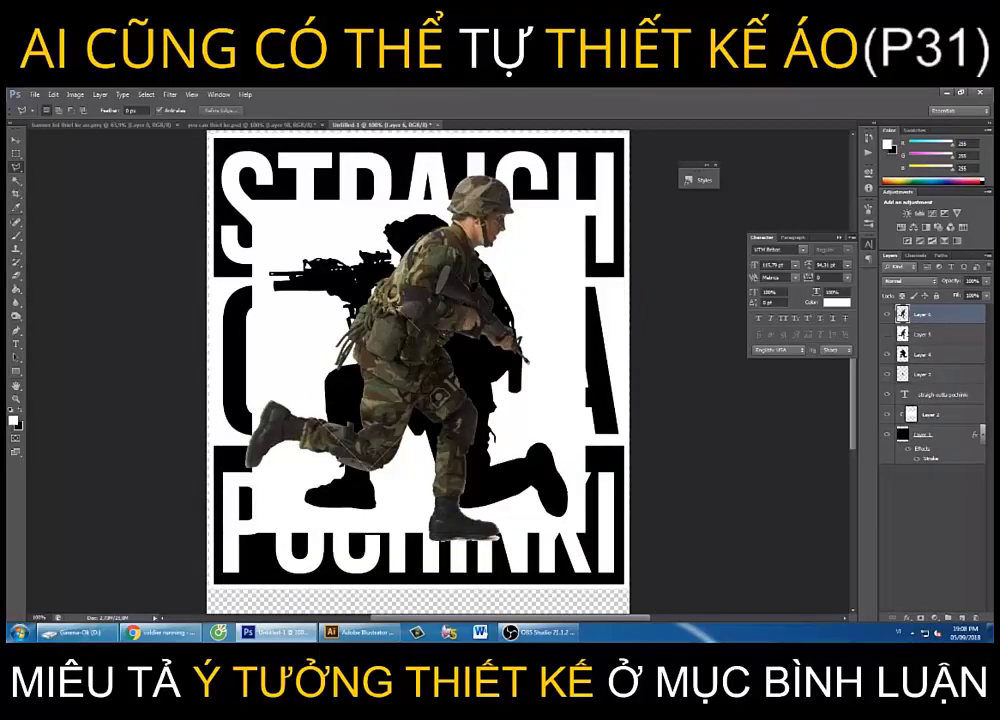
{"action": "scroll", "coordinate": [340, 244], "scroll_direction": "up", "scroll_amount": 2}
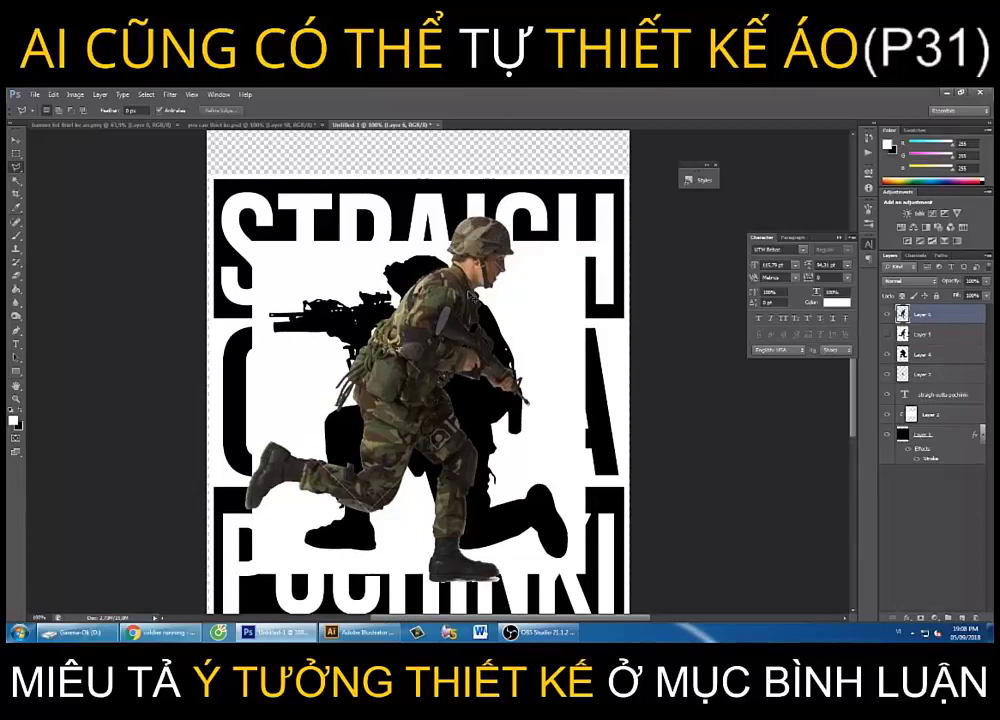
{"action": "key", "text": "ctrl+u"}
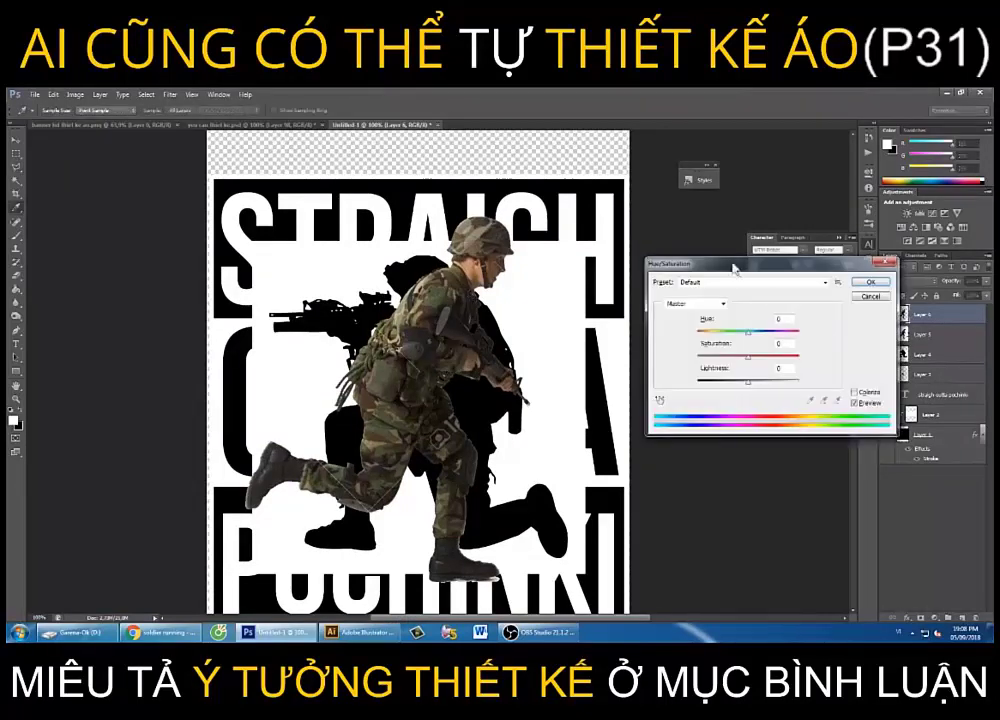
{"action": "left_click_drag", "start_coordinate": [735, 268], "coordinate": [707, 217]}
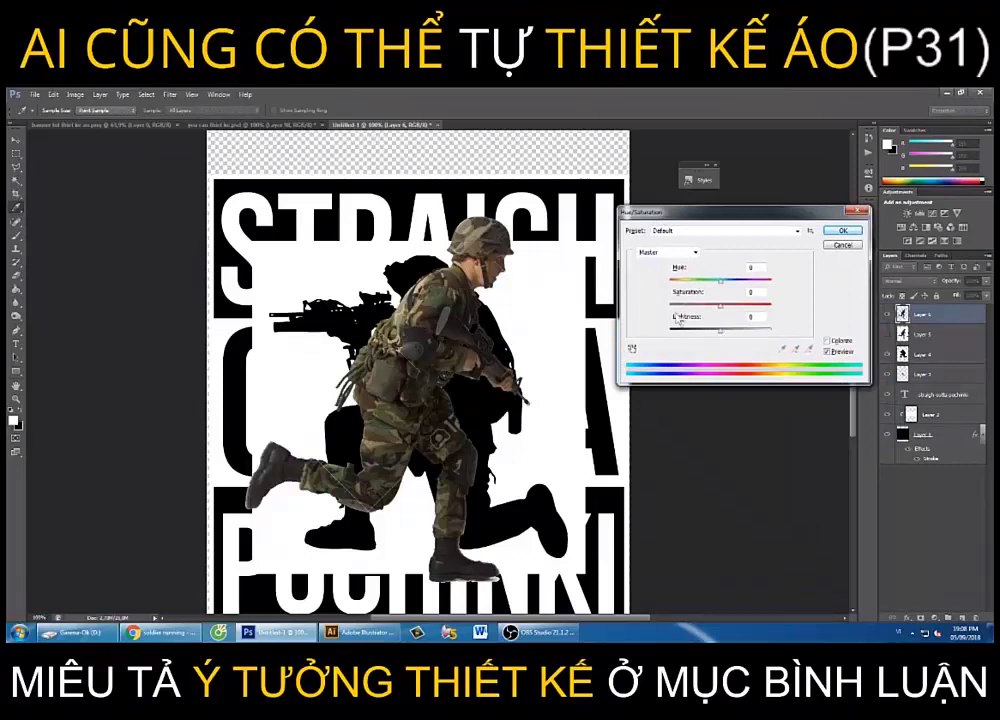
{"action": "left_click_drag", "start_coordinate": [721, 333], "coordinate": [650, 330]}
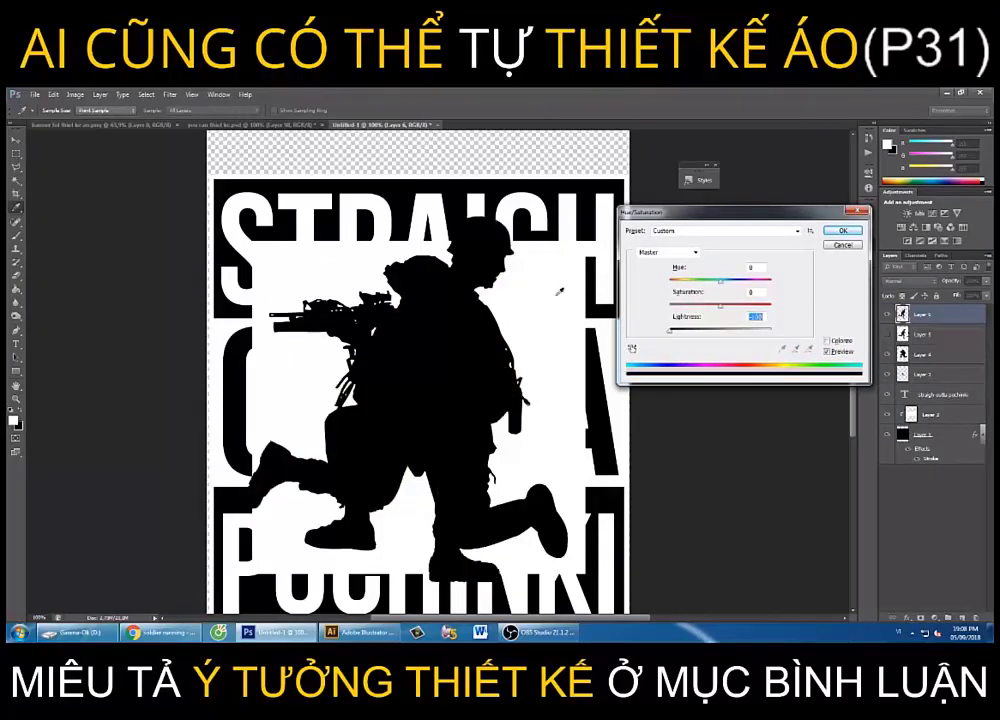
{"action": "left_click", "coordinate": [843, 232]}
{"action": "key", "text": "z"}
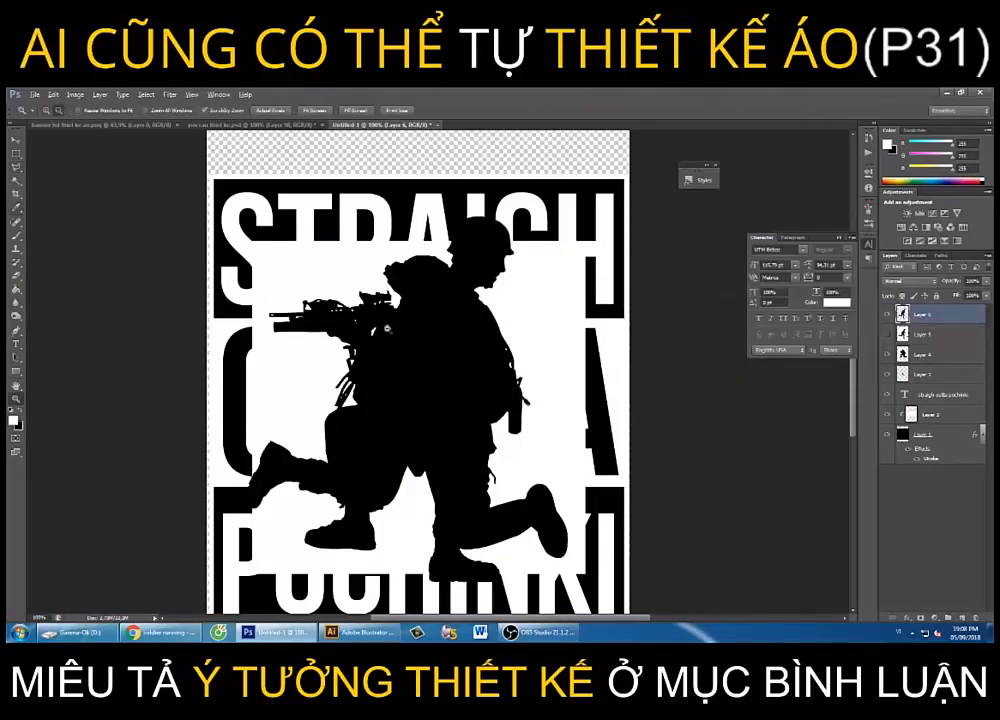
{"action": "left_click", "coordinate": [400, 328], "text": "alt"}
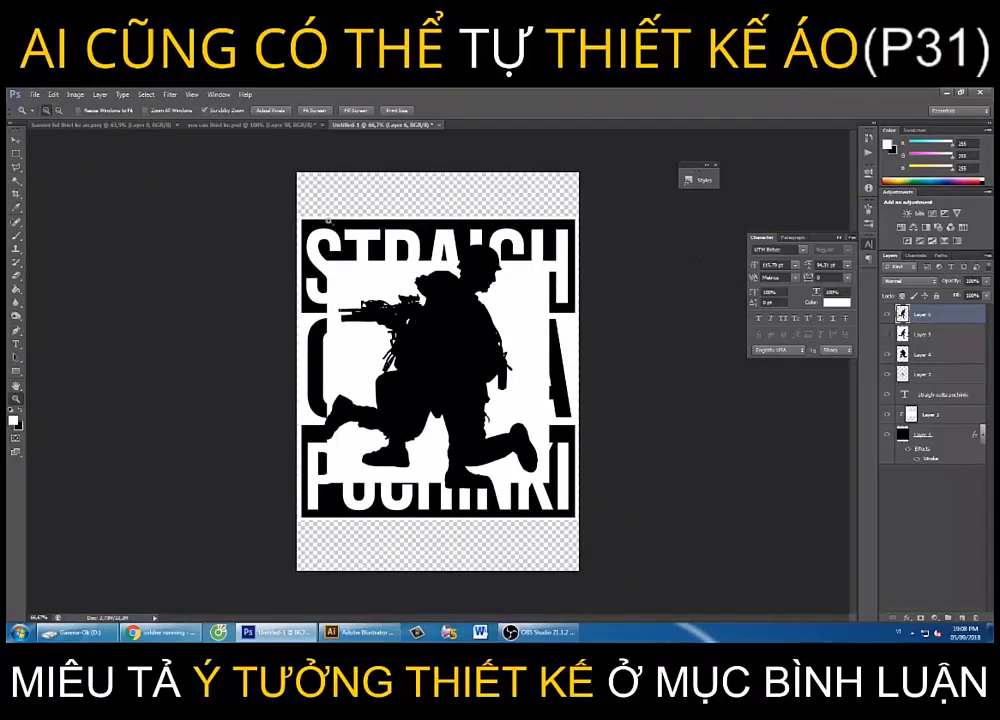
Flip the running soldier layer horizontally with Edit > Transform > Flip Horizontal
{"action": "left_click", "coordinate": [53, 94]}
{"action": "mouse_move", "coordinate": [80, 295]}
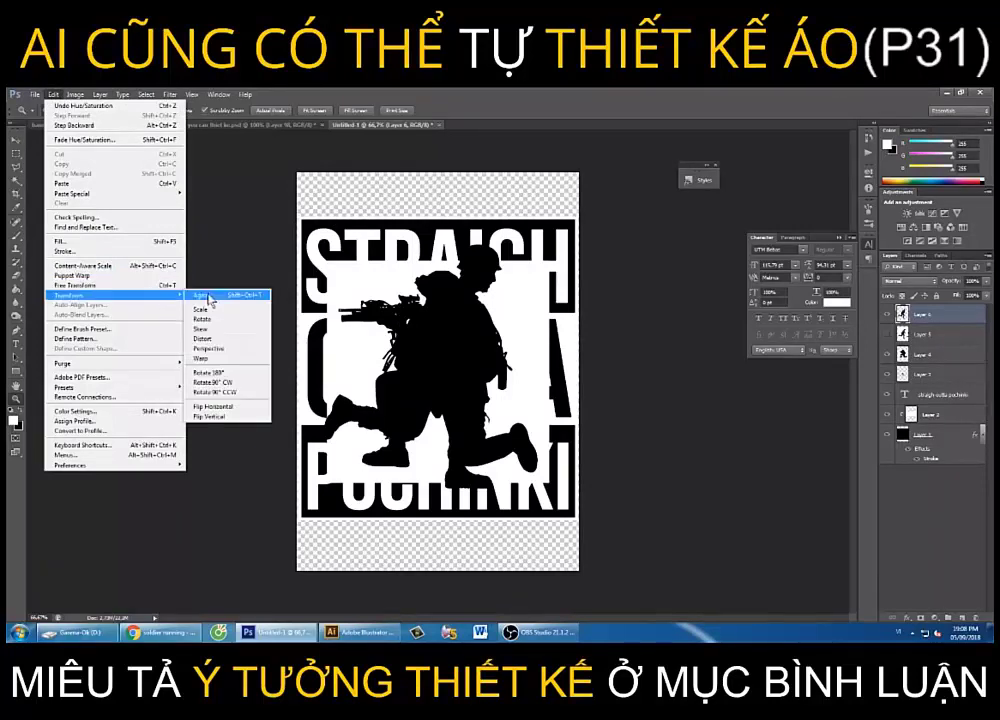
{"action": "left_click", "coordinate": [222, 408]}
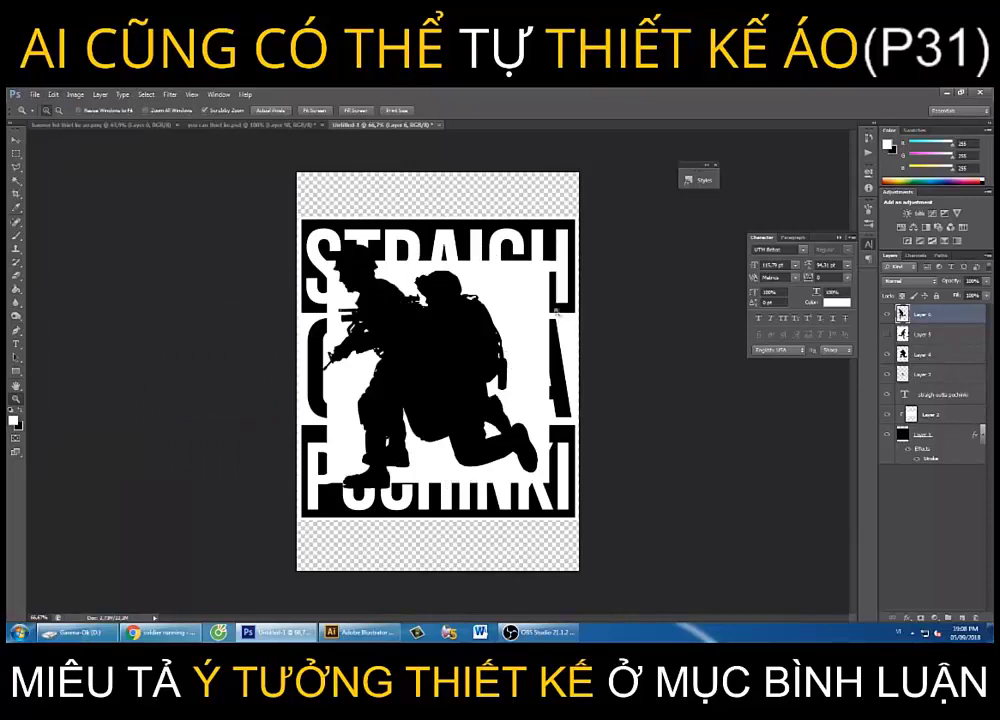
{"action": "left_click", "coordinate": [10, 142]}
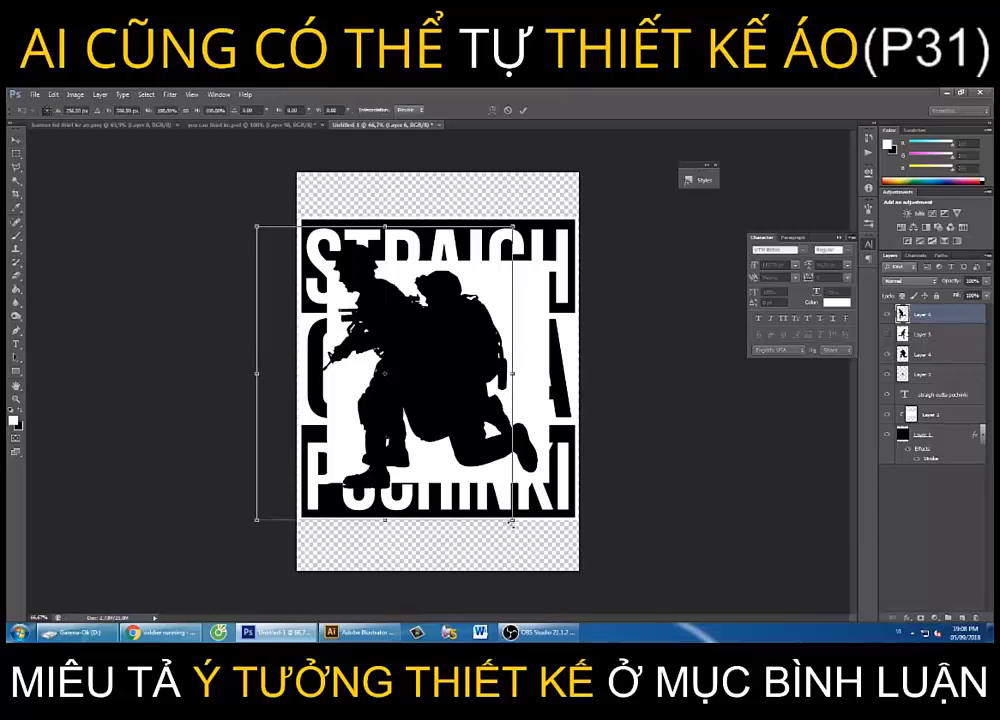
Shrink the running soldier to about 64% and move it up and right
{"action": "left_click_drag", "start_coordinate": [511, 522], "coordinate": [423, 417]}
{"action": "left_click_drag", "start_coordinate": [288, 313], "coordinate": [358, 252]}
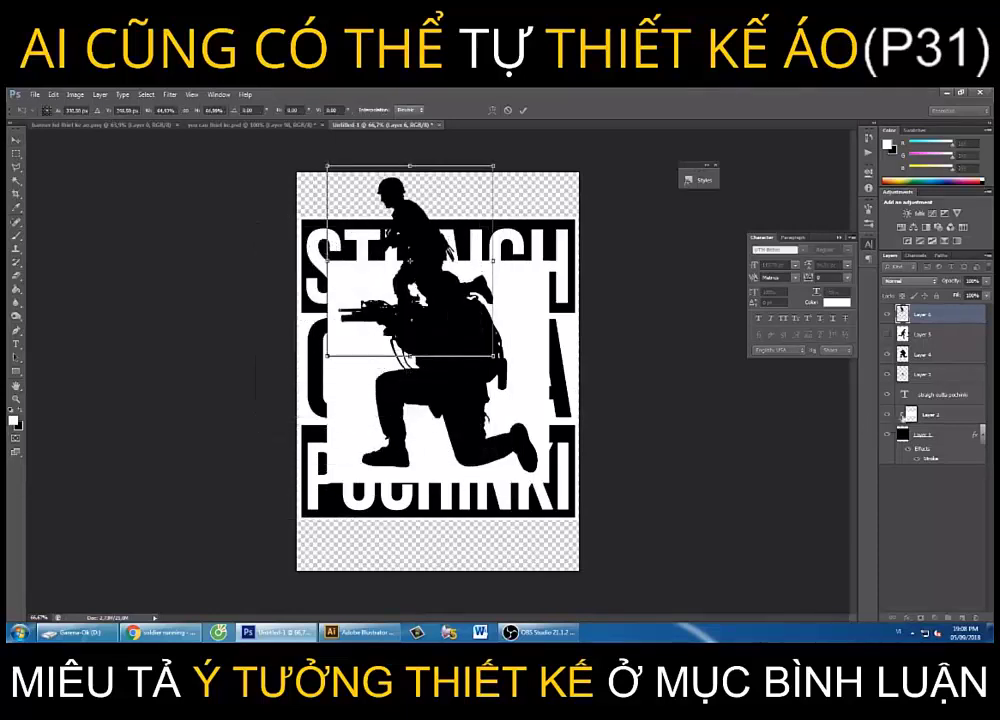
{"action": "key", "text": "Return"}
Select the text and both frame layers and move the text frame down
{"action": "left_click", "coordinate": [935, 414]}
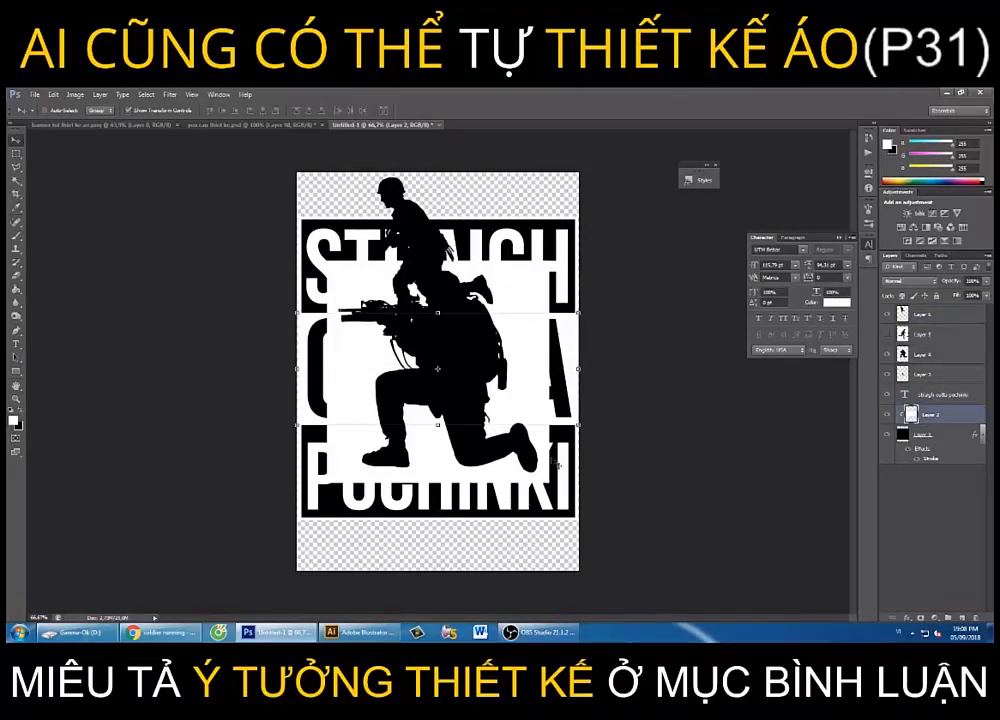
{"action": "left_click", "coordinate": [953, 403]}
{"action": "left_click", "coordinate": [950, 435], "text": "shift"}
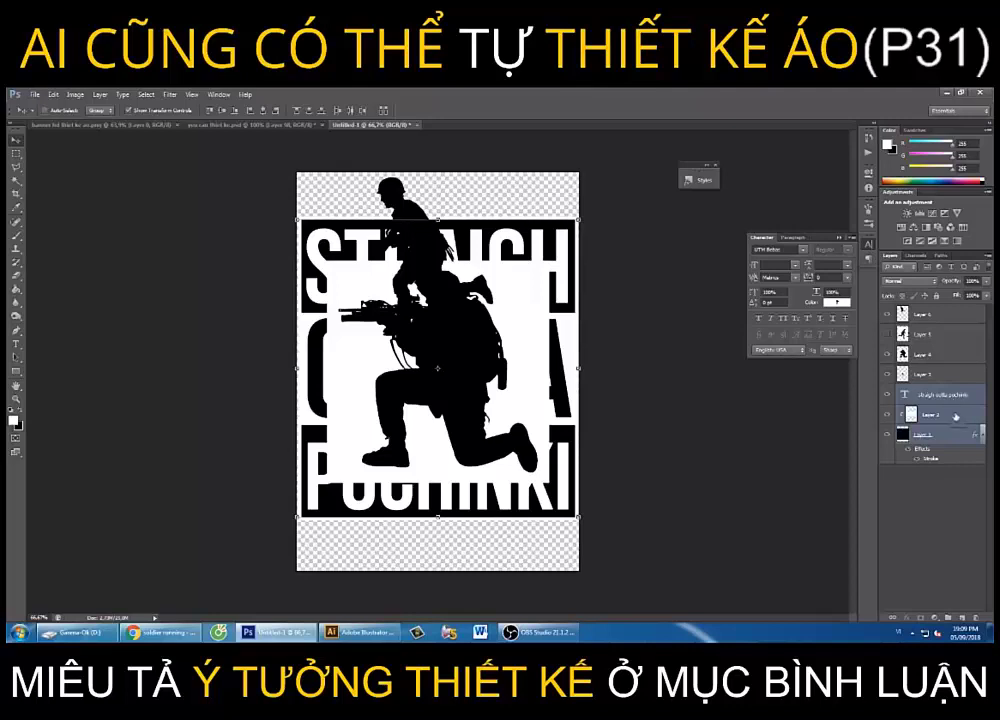
{"action": "left_click_drag", "start_coordinate": [497, 248], "coordinate": [501, 293]}
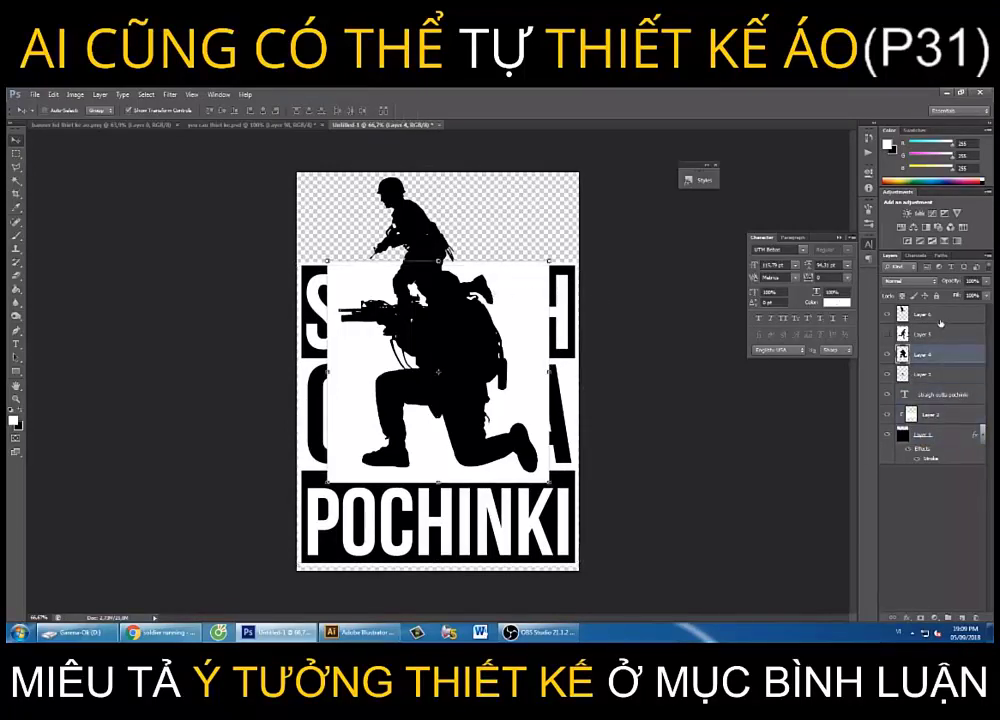
Shrink the running soldier further and set it on top of the frame
{"action": "left_click_drag", "start_coordinate": [432, 206], "coordinate": [410, 232]}
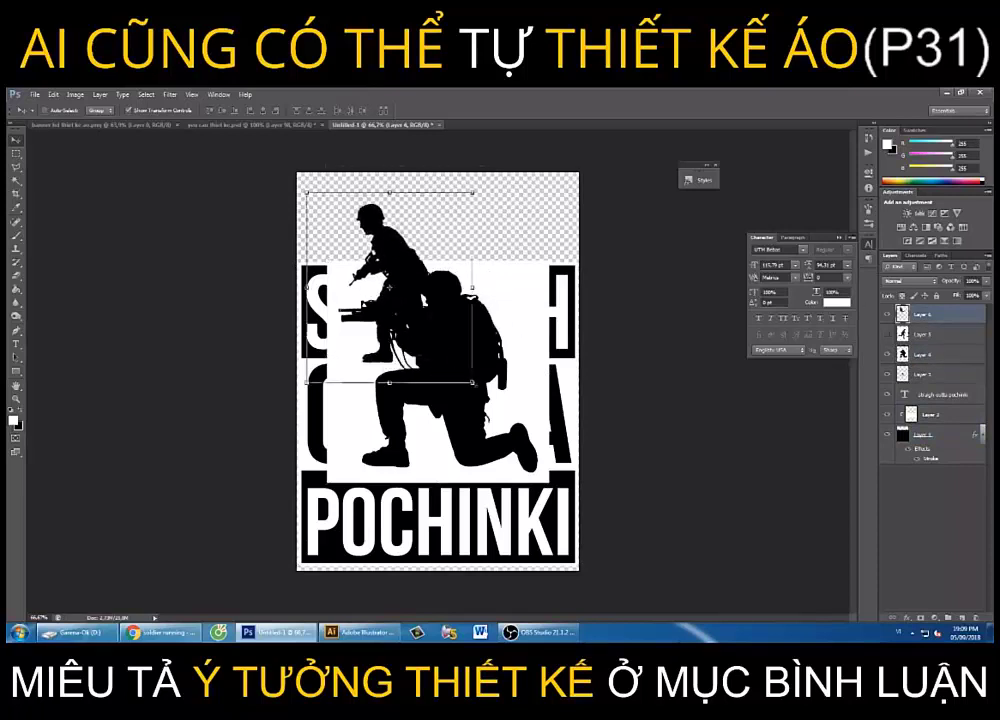
{"action": "mouse_move", "coordinate": [472, 382]}
{"action": "left_mouse_down"}
{"action": "mouse_move", "coordinate": [386, 283]}
{"action": "mouse_move", "coordinate": [413, 261]}
{"action": "mouse_move", "coordinate": [410, 207]}
{"action": "left_mouse_up"}
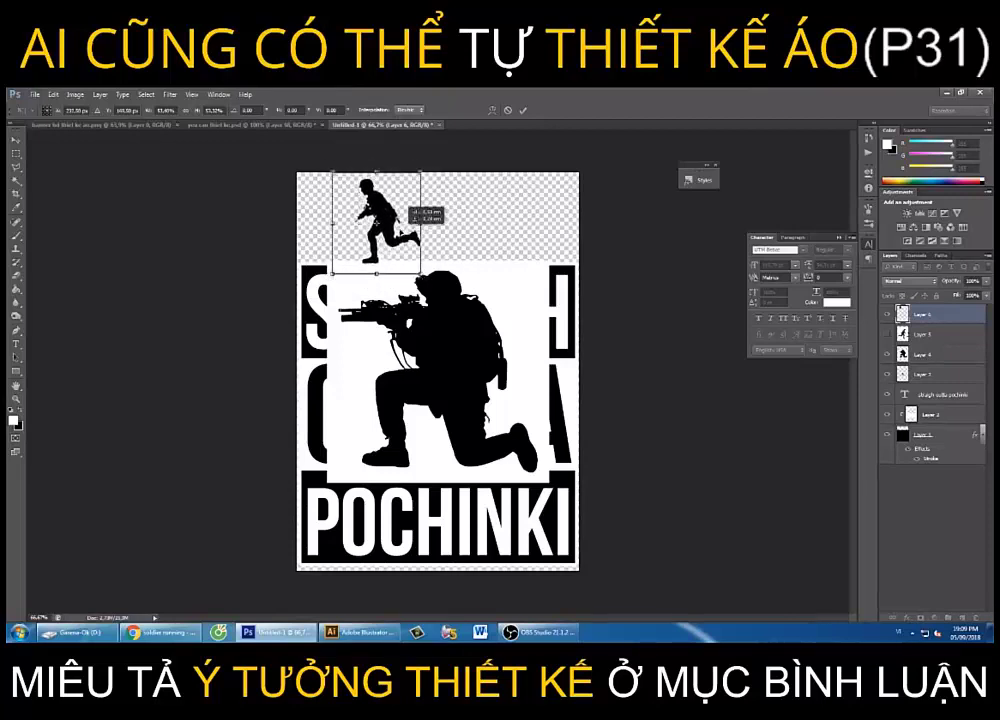
{"action": "key", "text": "Return"}
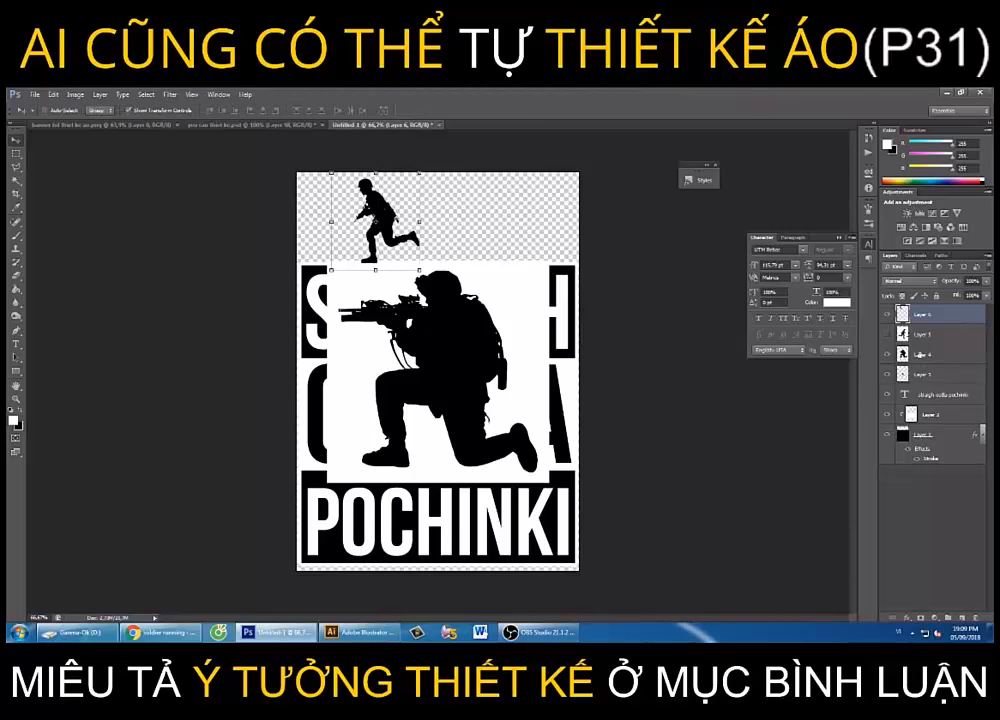
Remove the unused Layer 5 and nudge the kneeling soldier lower
{"action": "left_click", "coordinate": [912, 336]}
{"action": "key", "text": "ctrl+e"}
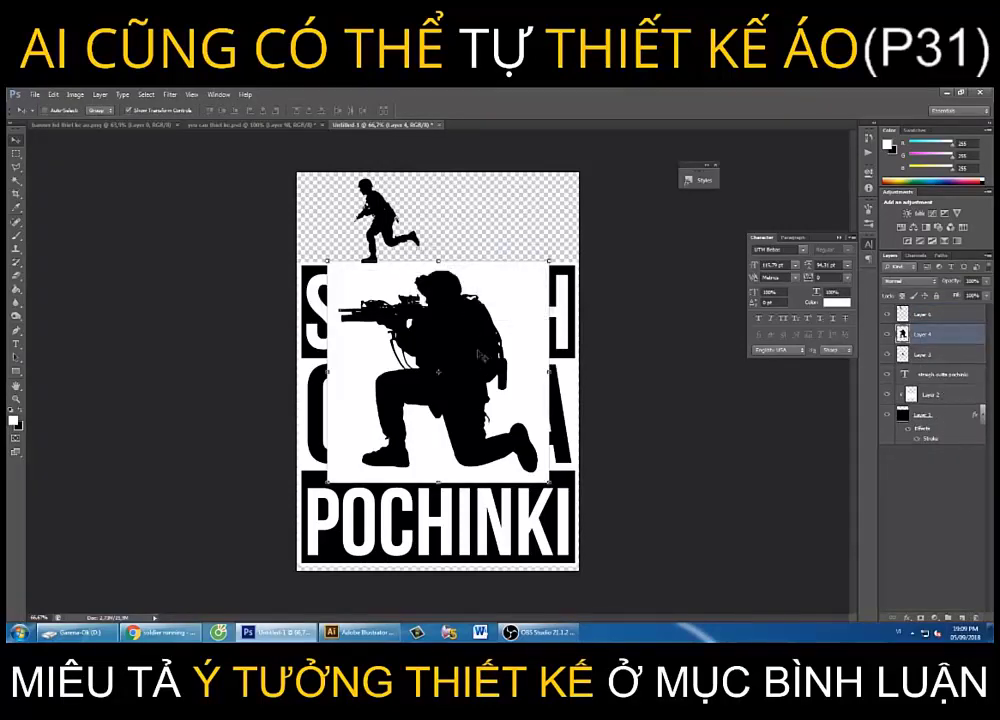
{"action": "left_click_drag", "start_coordinate": [243, 272], "coordinate": [242, 290]}
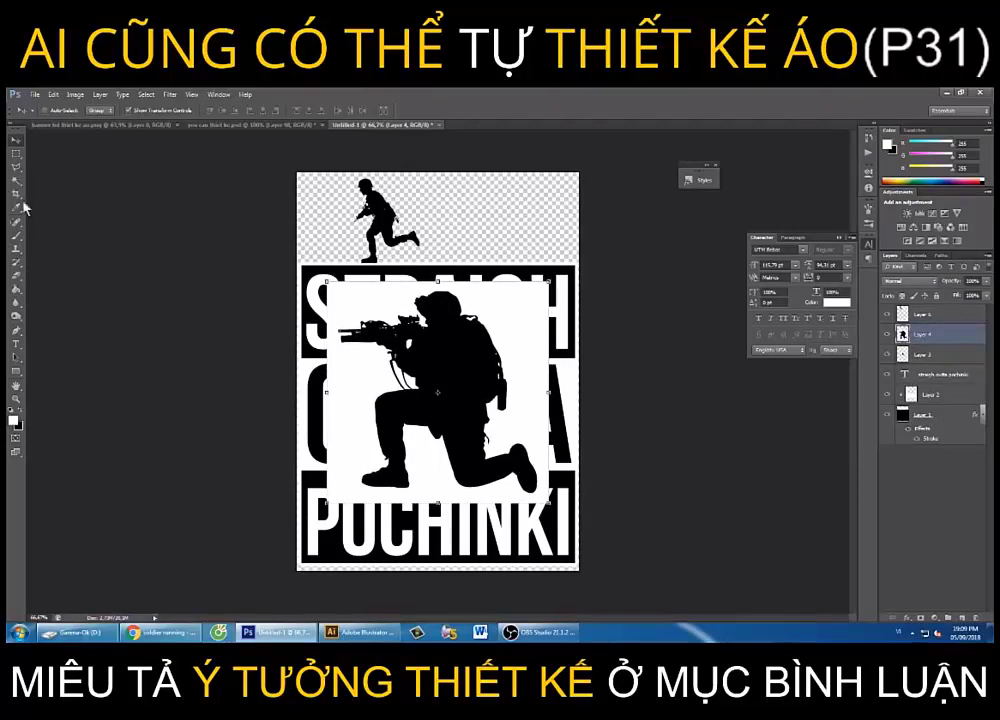
Magic-wand select the white box around the kneeling soldier, delete it, and deselect
{"action": "left_click_drag", "start_coordinate": [16, 180], "coordinate": [44, 194]}
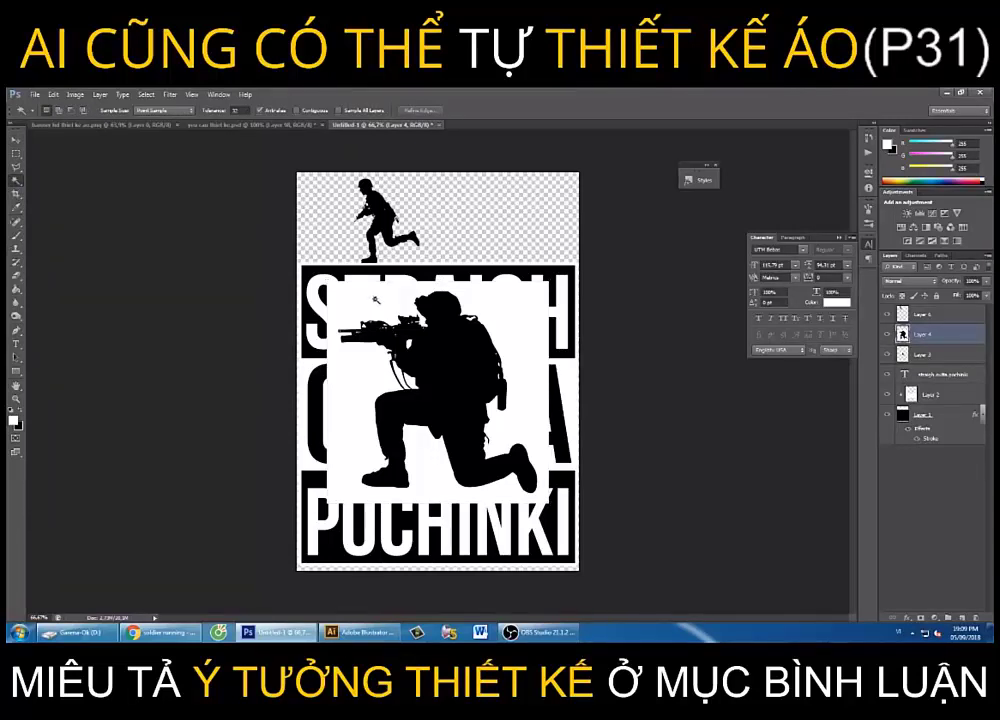
{"action": "left_click", "coordinate": [375, 305]}
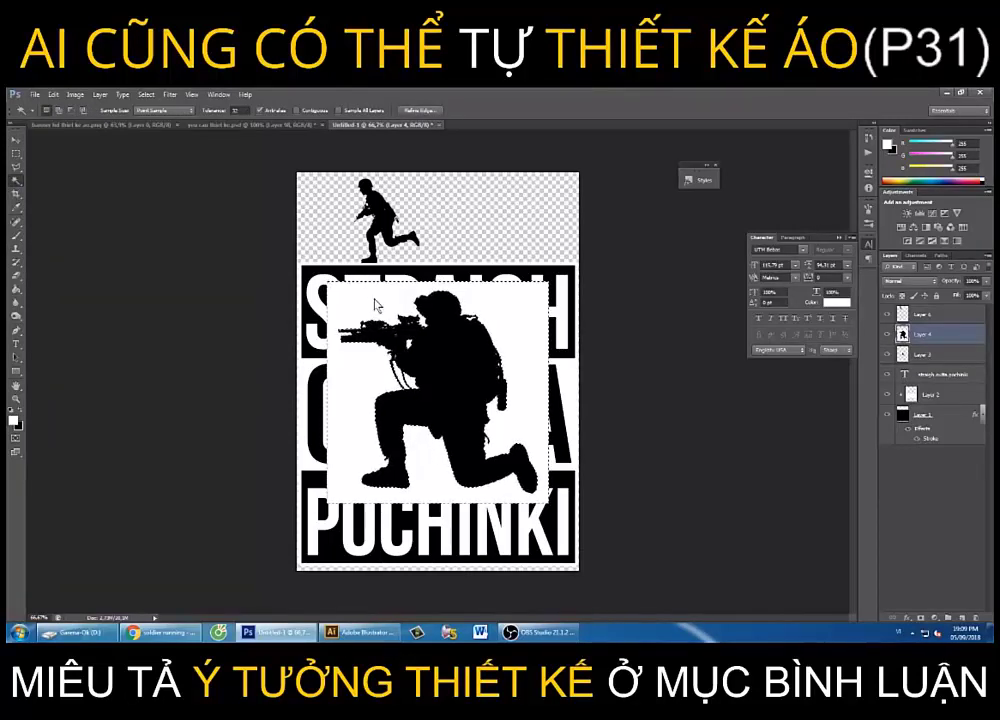
{"action": "key", "text": "Delete"}
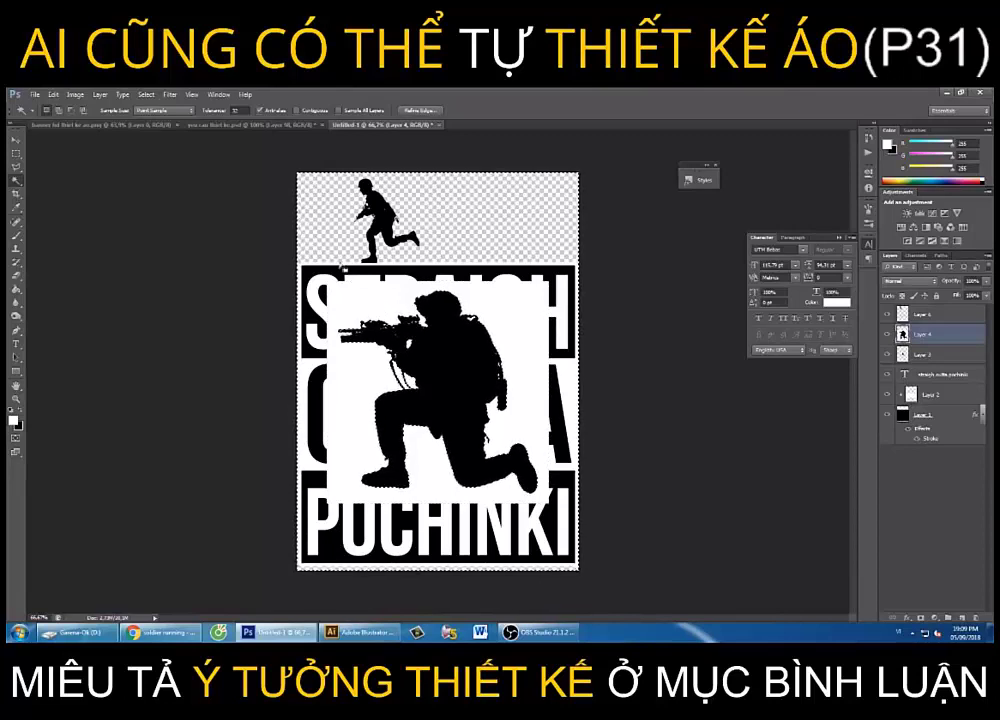
{"action": "key", "text": "Delete"}
{"action": "left_click", "coordinate": [15, 153]}
{"action": "left_click", "coordinate": [151, 241]}
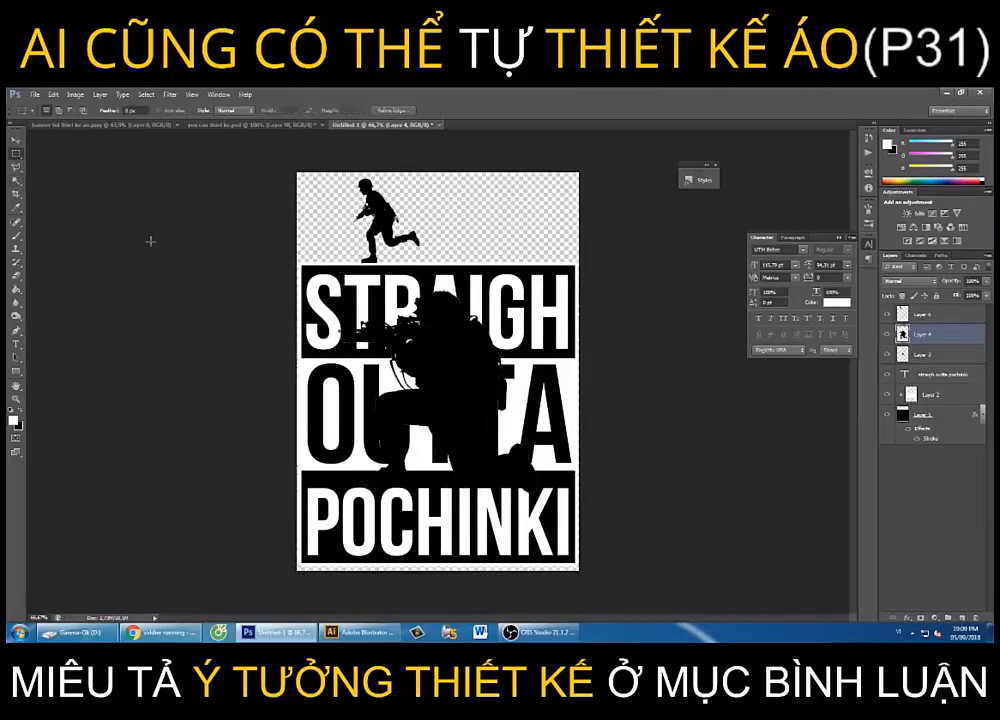
{"action": "left_click", "coordinate": [77, 95]}
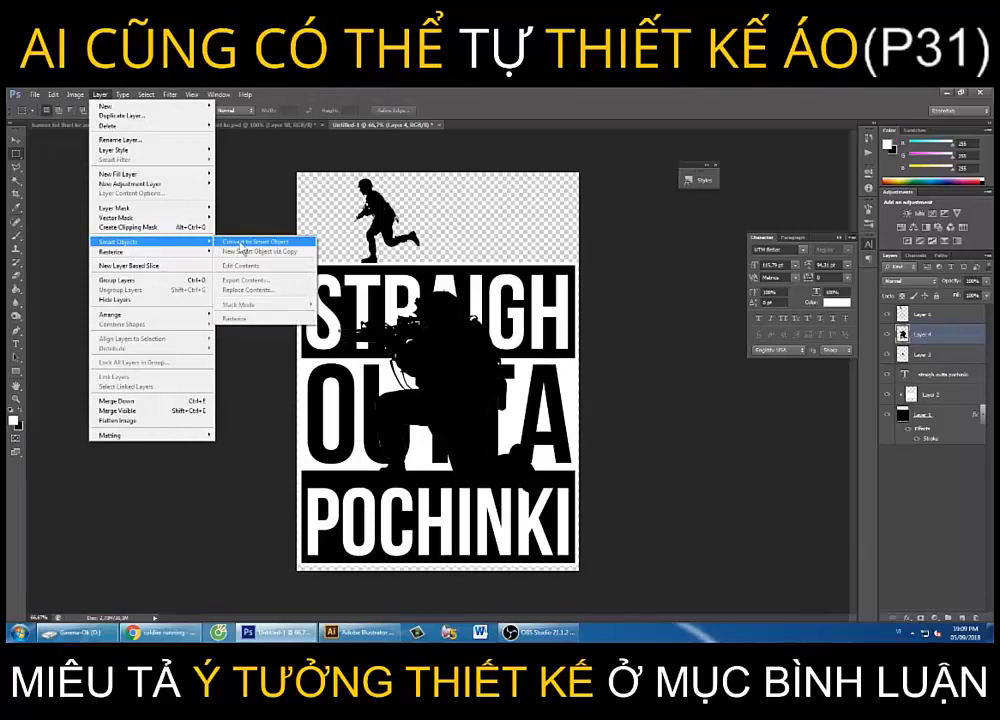
Convert the kneeling soldier's Layer 4 to a Smart Object and start Puppet Warp
{"action": "mouse_move", "coordinate": [150, 241]}
{"action": "left_click", "coordinate": [246, 242]}
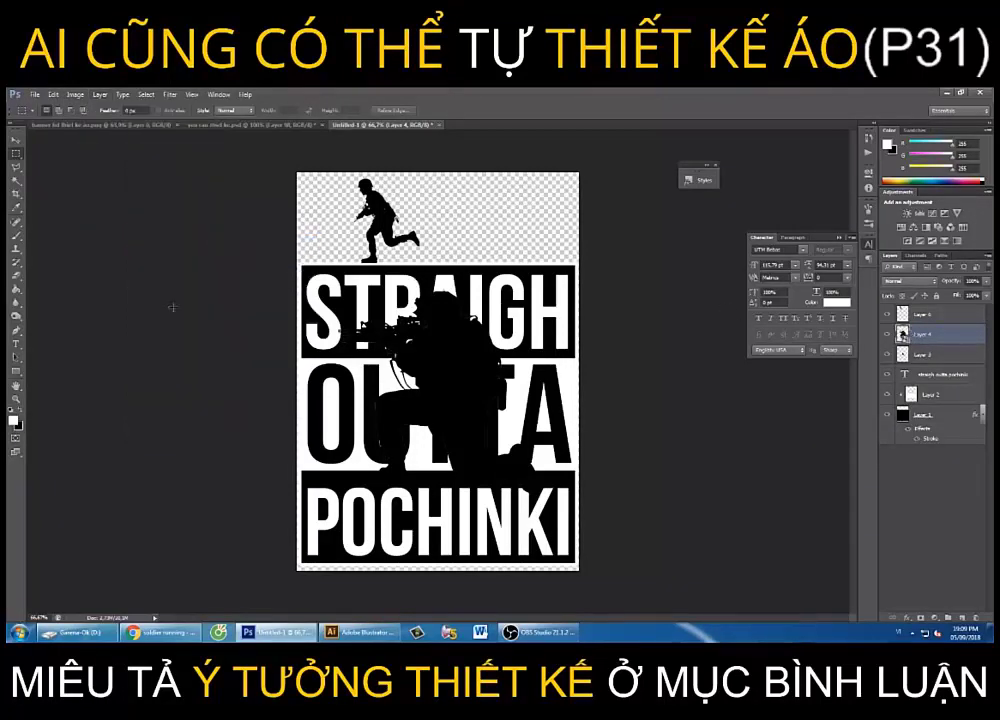
{"action": "left_click", "coordinate": [53, 96]}
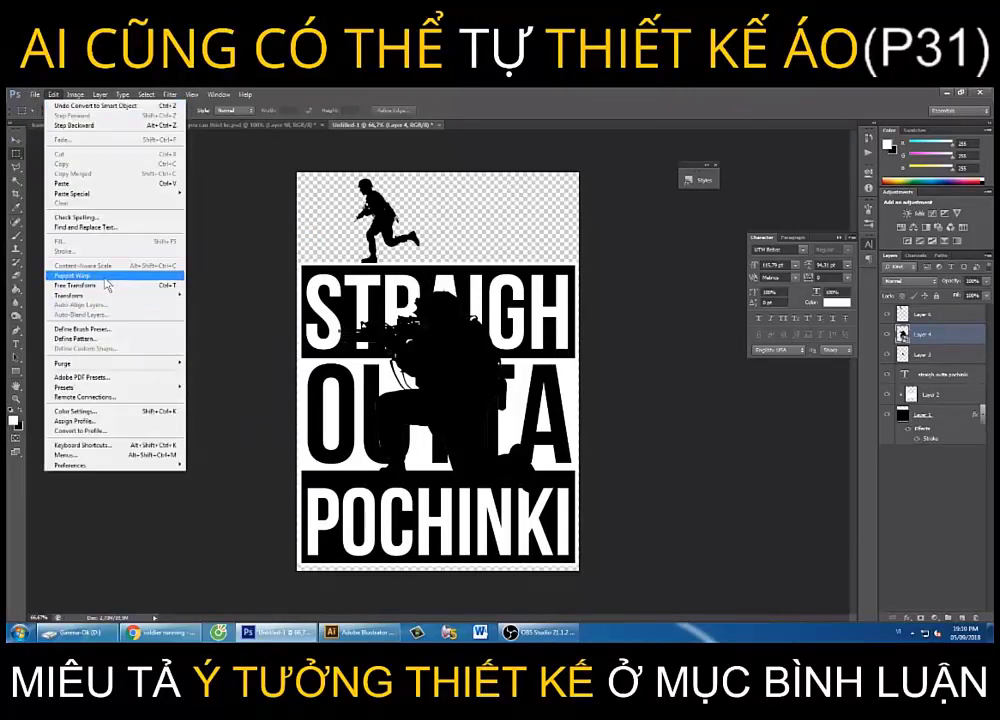
{"action": "left_click", "coordinate": [106, 277]}
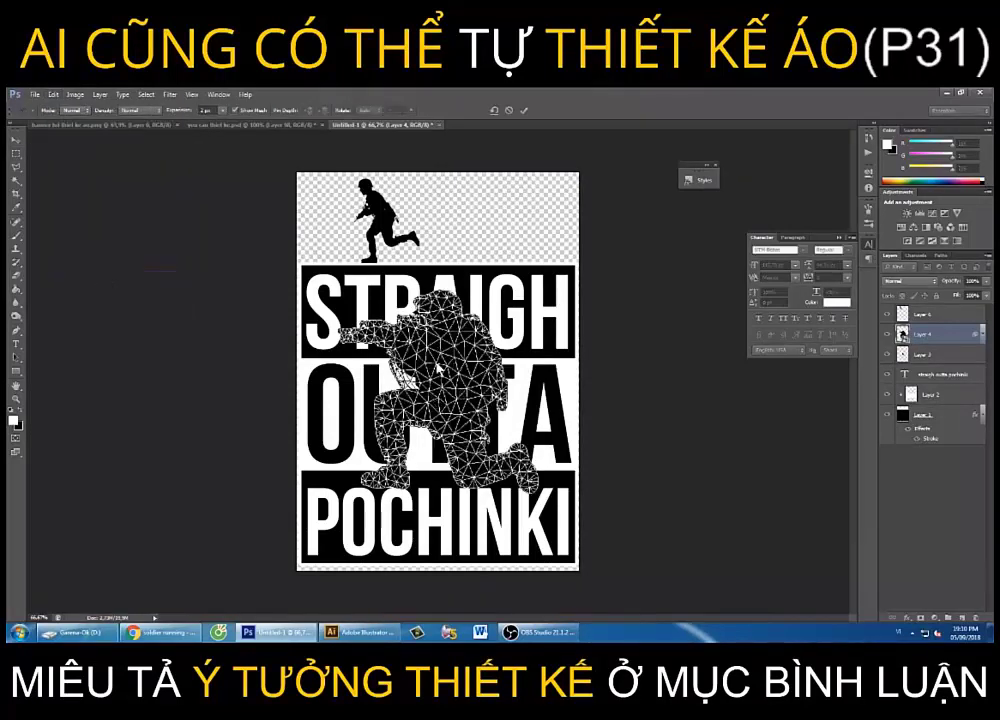
Pin and drag the soldier's arm, legs and torso into a jumping pose, then commit
{"action": "left_click", "coordinate": [368, 266]}
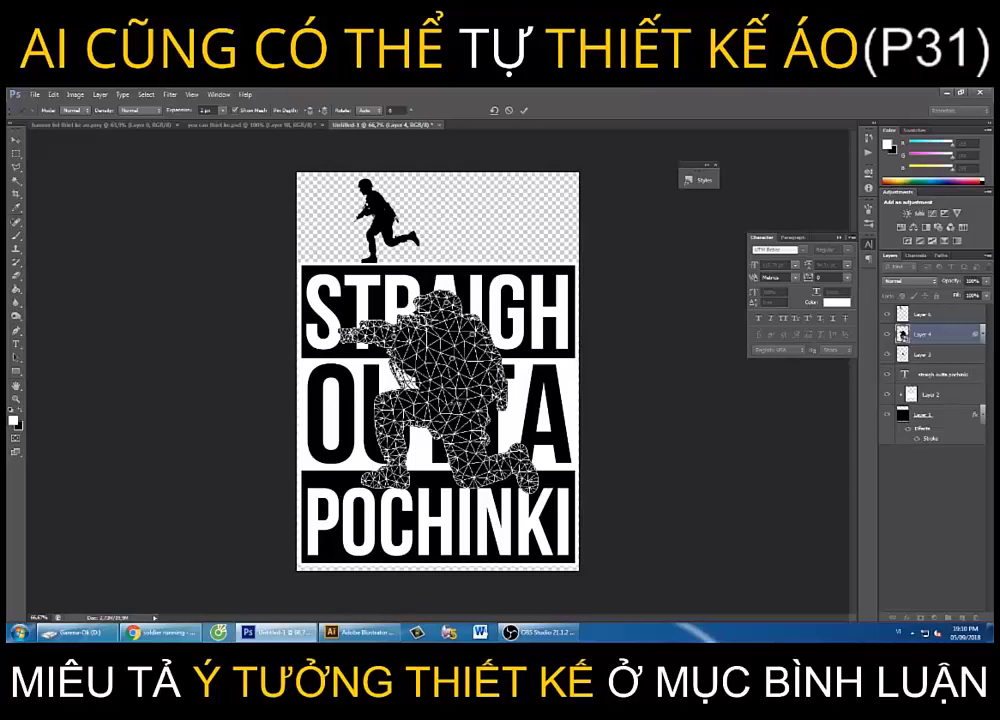
{"action": "mouse_move", "coordinate": [308, 318]}
{"action": "left_mouse_down"}
{"action": "mouse_move", "coordinate": [405, 418]}
{"action": "mouse_move", "coordinate": [413, 441]}
{"action": "left_mouse_up"}
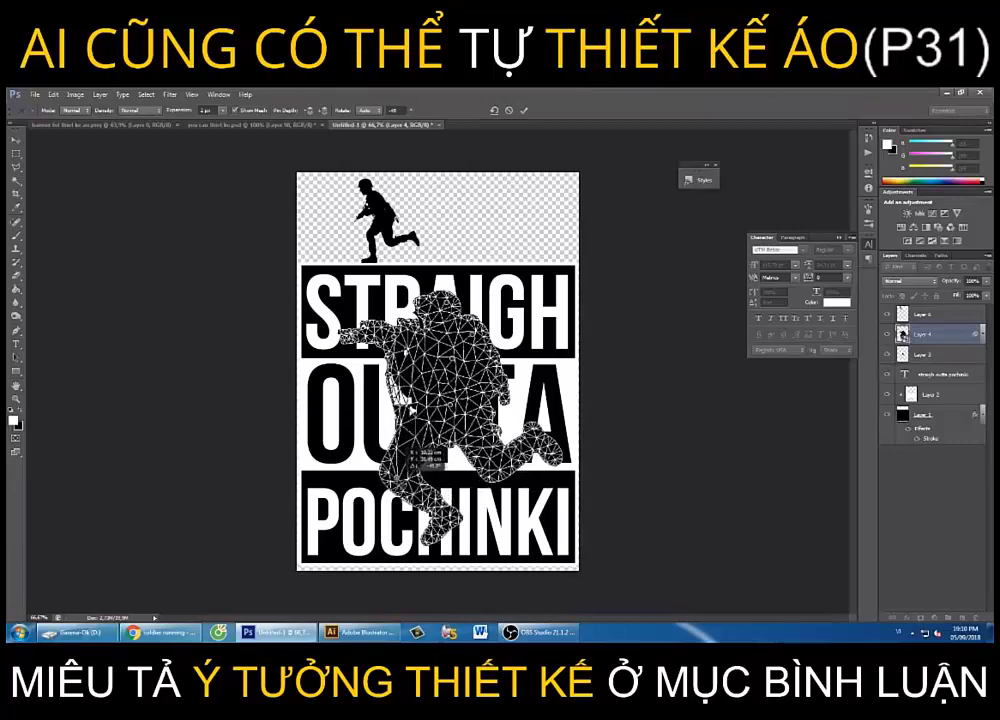
{"action": "key", "text": "ctrl+z"}
{"action": "key", "text": "ctrl+z"}
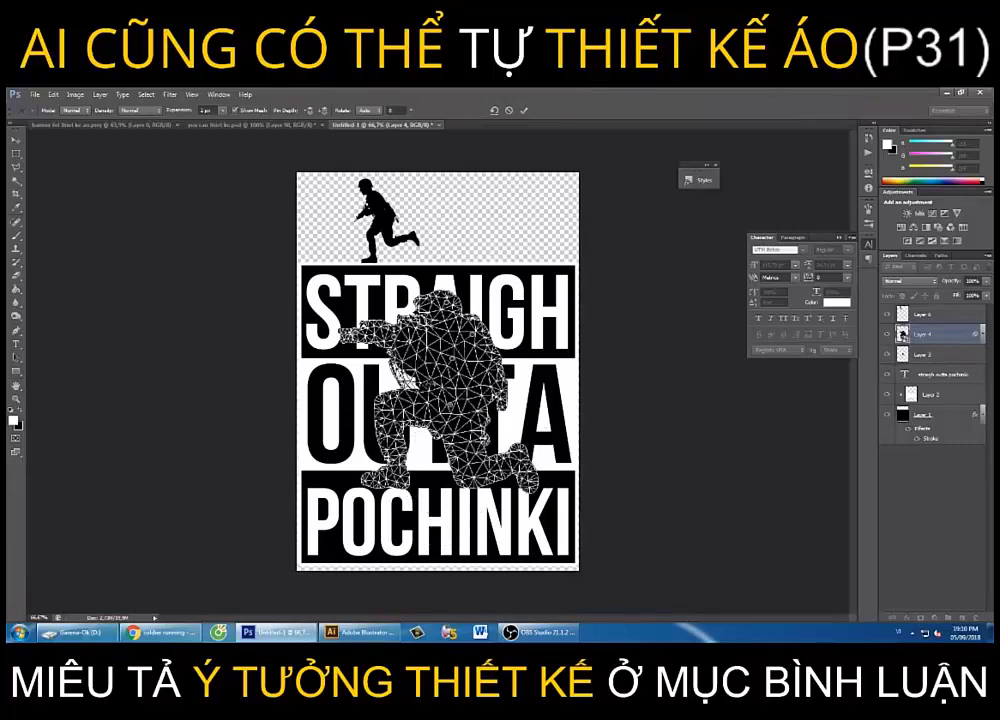
{"action": "left_click_drag", "start_coordinate": [410, 420], "coordinate": [476, 504]}
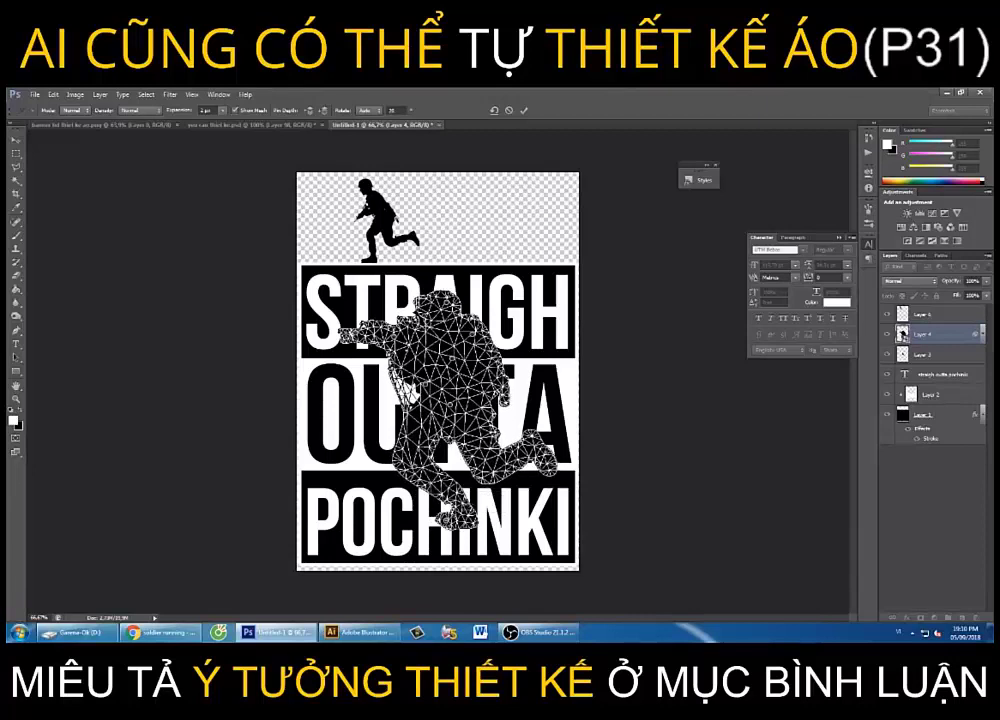
{"action": "left_click_drag", "start_coordinate": [365, 400], "coordinate": [362, 403]}
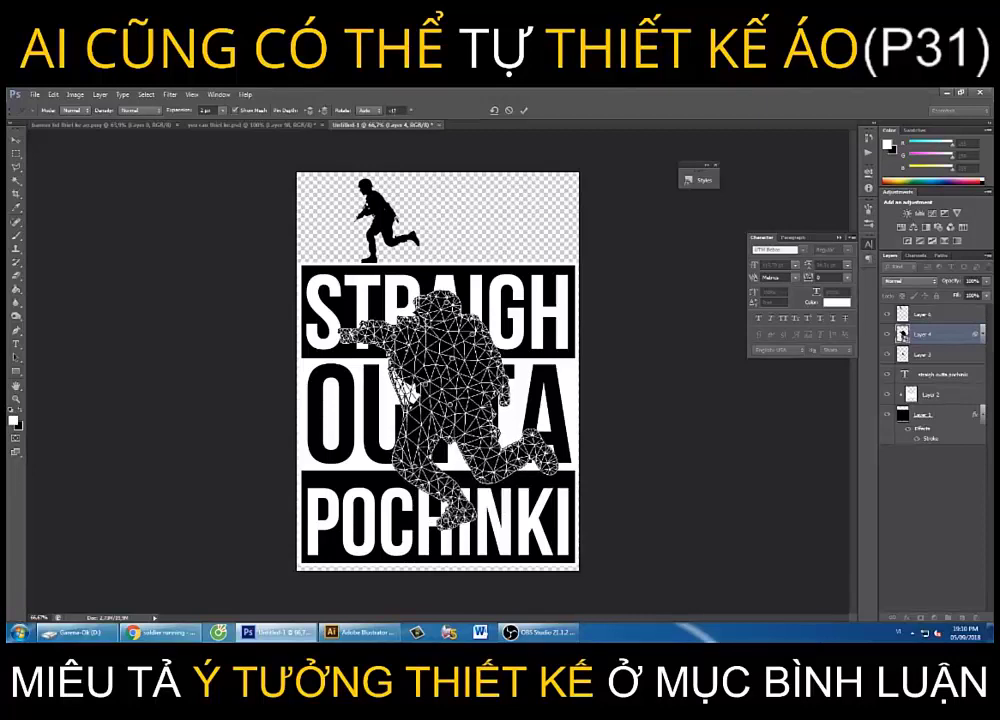
{"action": "mouse_move", "coordinate": [424, 498]}
{"action": "left_mouse_down"}
{"action": "mouse_move", "coordinate": [430, 510]}
{"action": "mouse_move", "coordinate": [443, 502]}
{"action": "left_mouse_up"}
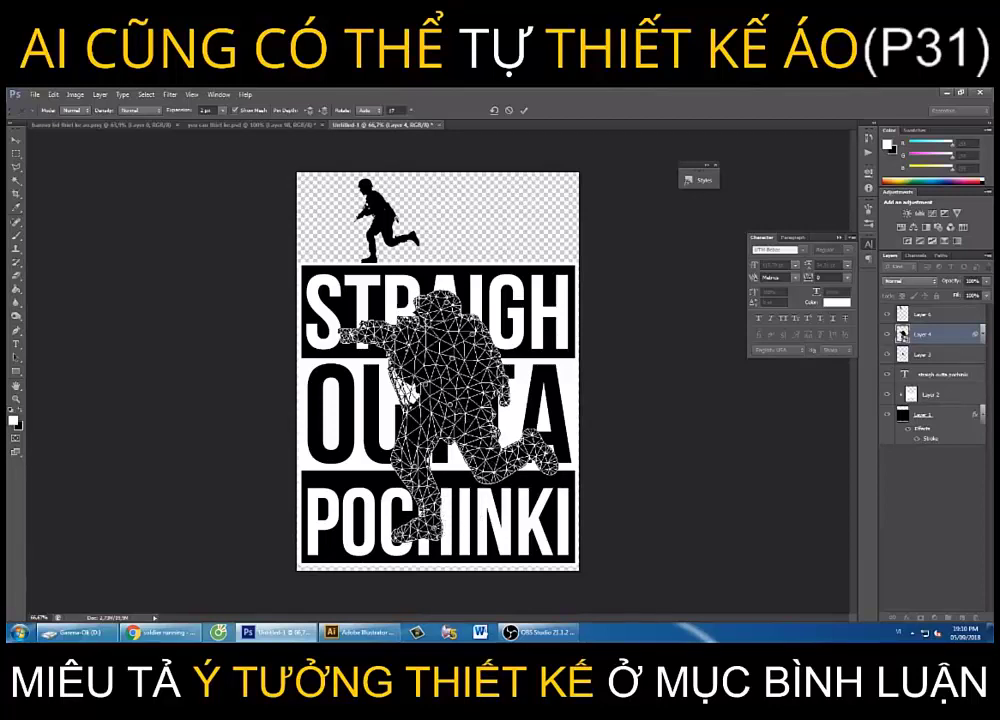
{"action": "left_click_drag", "start_coordinate": [342, 334], "coordinate": [340, 300]}
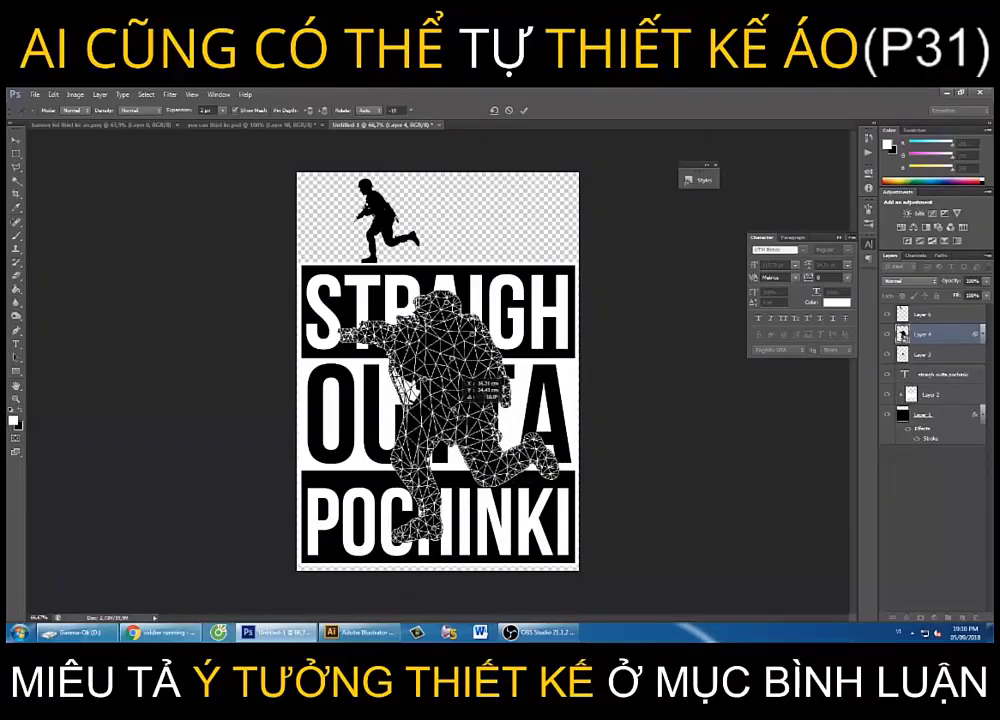
{"action": "left_click", "coordinate": [429, 392]}
{"action": "left_click_drag", "start_coordinate": [429, 392], "coordinate": [435, 398]}
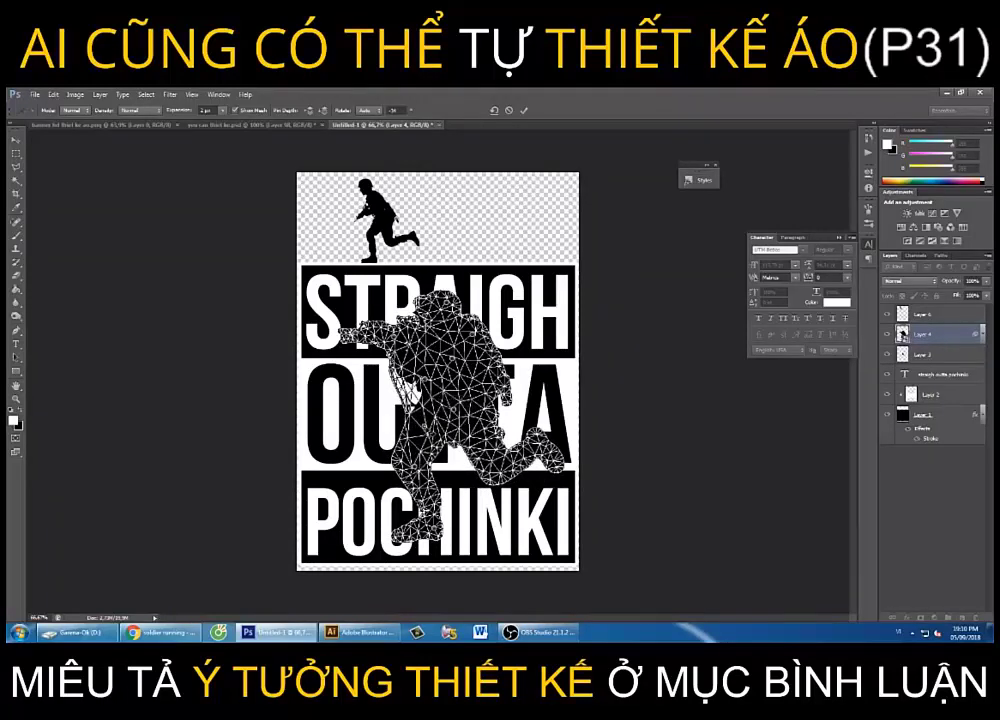
{"action": "key", "text": "Return"}
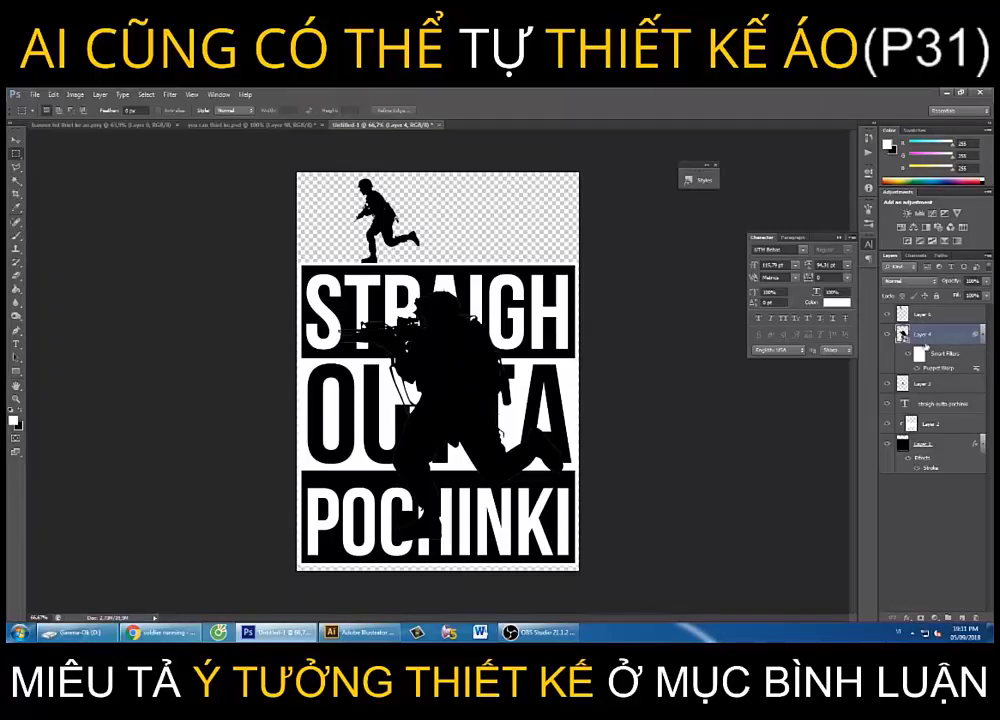
Re-edit the Puppet Warp to repose the arm, torso and legs, then move the soldier higher
{"action": "double_click", "coordinate": [940, 369]}
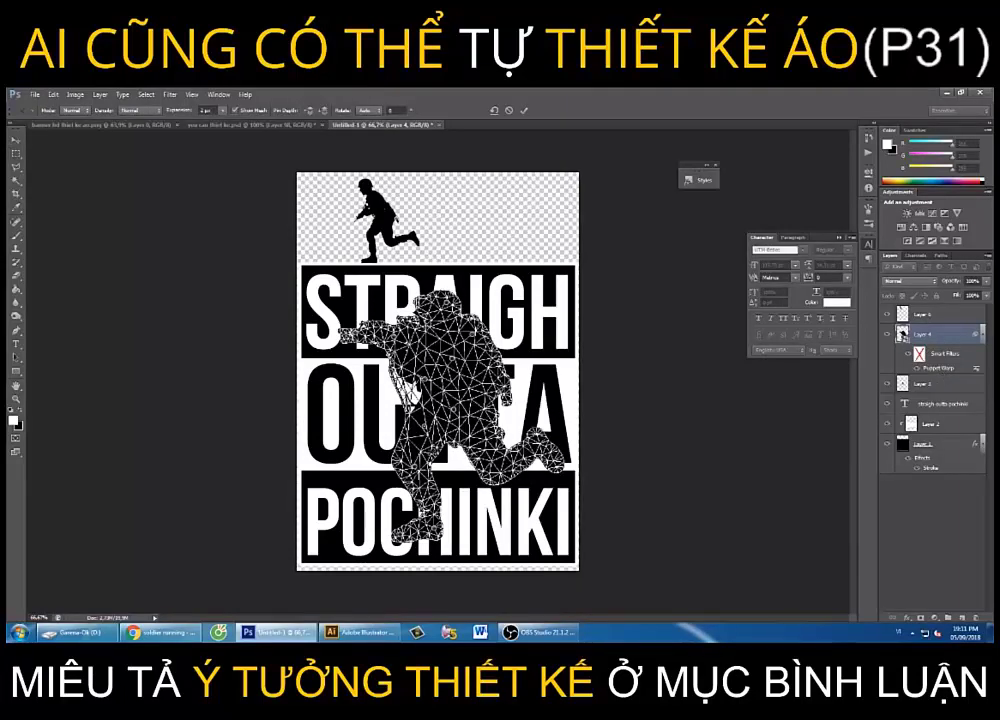
{"action": "left_click_drag", "start_coordinate": [342, 418], "coordinate": [361, 417]}
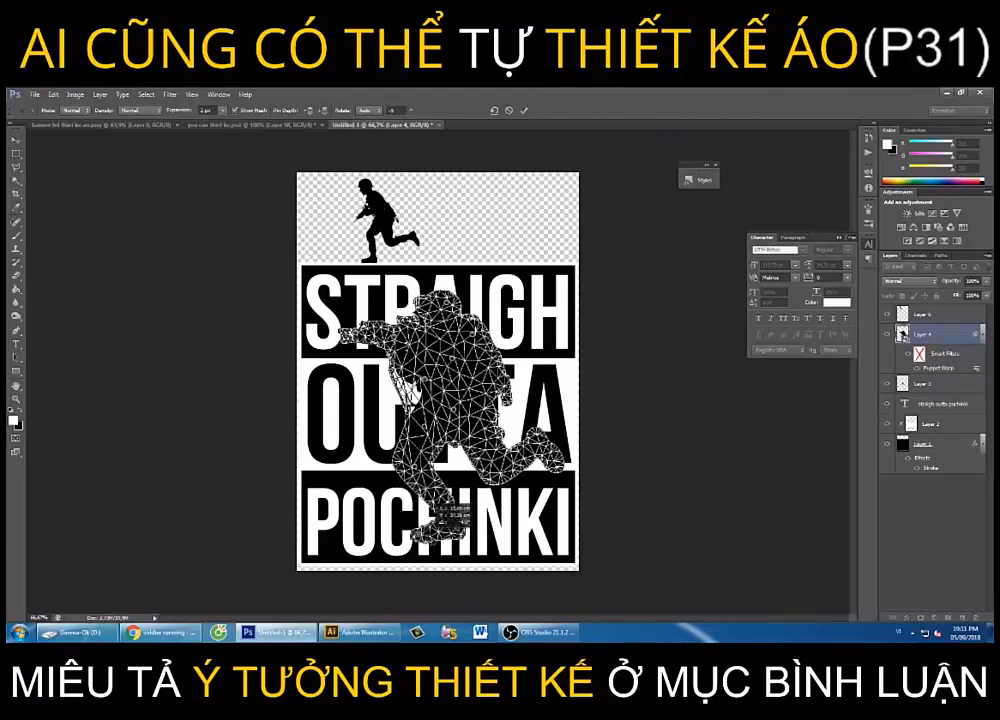
{"action": "mouse_move", "coordinate": [335, 362]}
{"action": "left_mouse_down"}
{"action": "mouse_move", "coordinate": [331, 372]}
{"action": "mouse_move", "coordinate": [350, 352]}
{"action": "left_mouse_up"}
{"action": "mouse_move", "coordinate": [362, 420]}
{"action": "left_mouse_down"}
{"action": "mouse_move", "coordinate": [340, 418]}
{"action": "mouse_move", "coordinate": [447, 500]}
{"action": "left_mouse_up"}
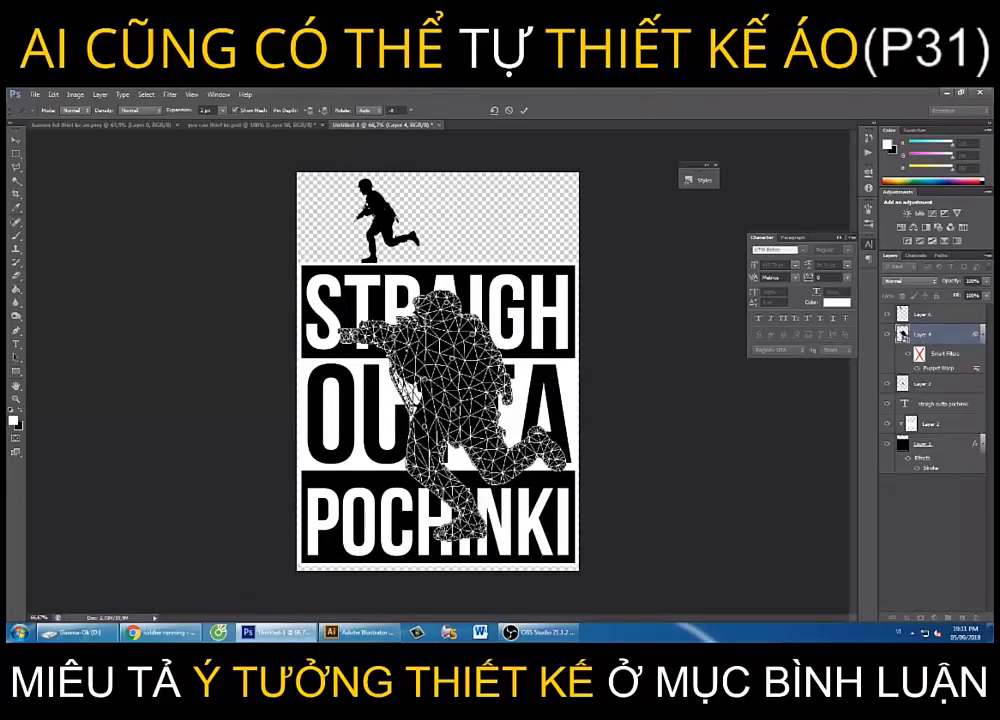
{"action": "mouse_move", "coordinate": [361, 400]}
{"action": "left_mouse_down"}
{"action": "mouse_move", "coordinate": [482, 490]}
{"action": "mouse_move", "coordinate": [463, 512]}
{"action": "mouse_move", "coordinate": [447, 502]}
{"action": "mouse_move", "coordinate": [445, 512]}
{"action": "left_mouse_up"}
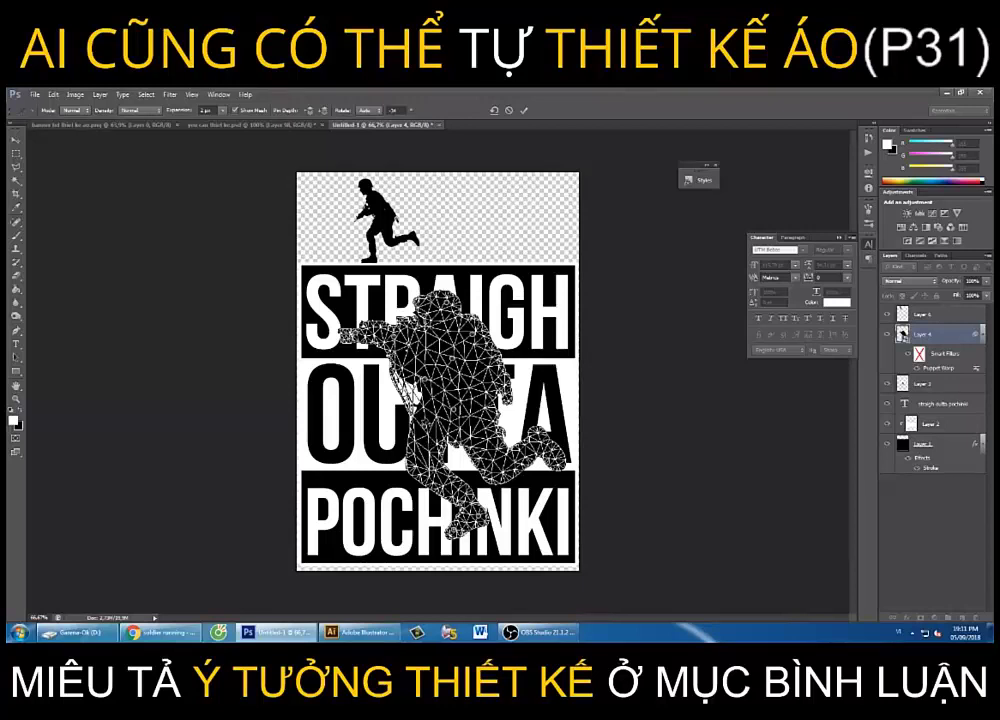
{"action": "mouse_move", "coordinate": [333, 337]}
{"action": "left_mouse_down"}
{"action": "mouse_move", "coordinate": [440, 406]}
{"action": "mouse_move", "coordinate": [426, 393]}
{"action": "left_mouse_up"}
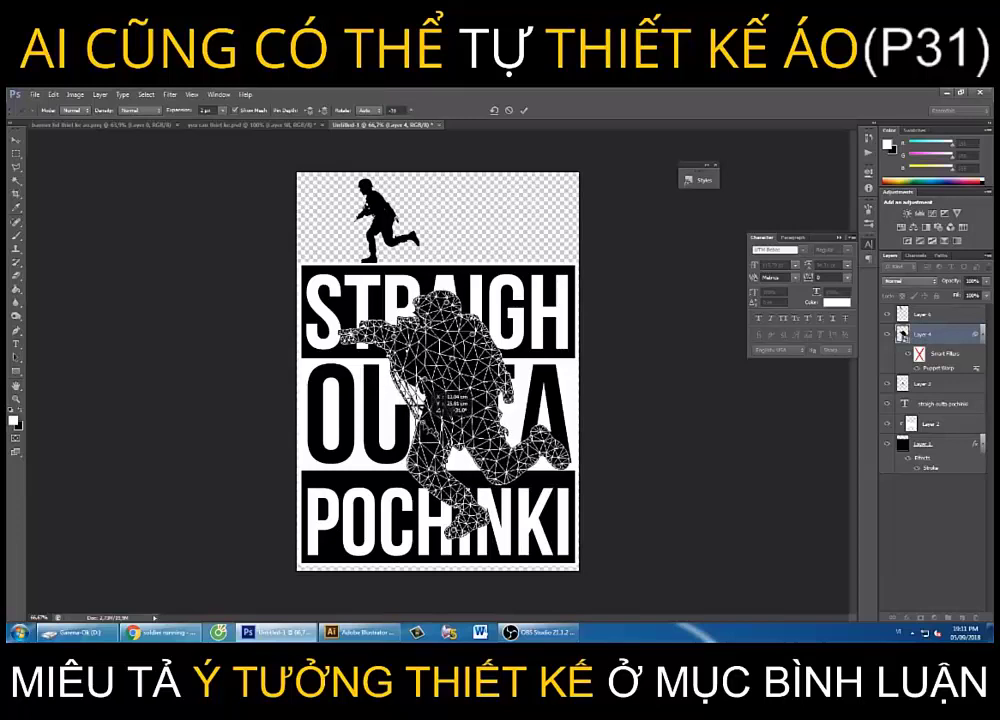
{"action": "key", "text": "Return"}
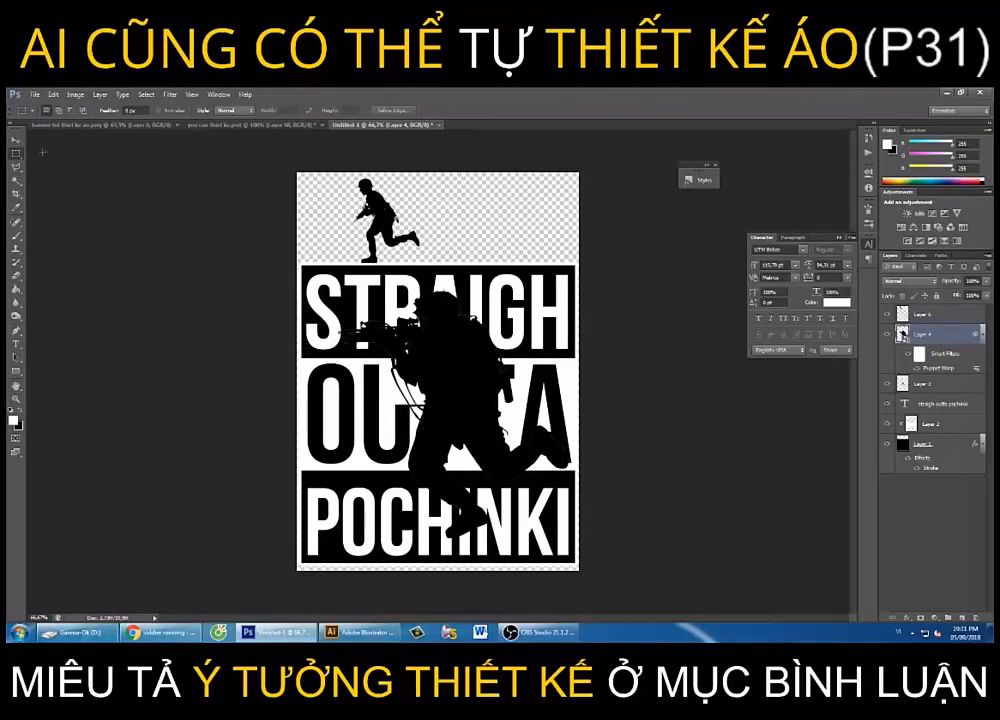
{"action": "key", "text": "v"}
{"action": "mouse_move", "coordinate": [528, 364]}
{"action": "left_mouse_down"}
{"action": "mouse_move", "coordinate": [530, 268]}
{"action": "mouse_move", "coordinate": [452, 289]}
{"action": "left_mouse_up"}
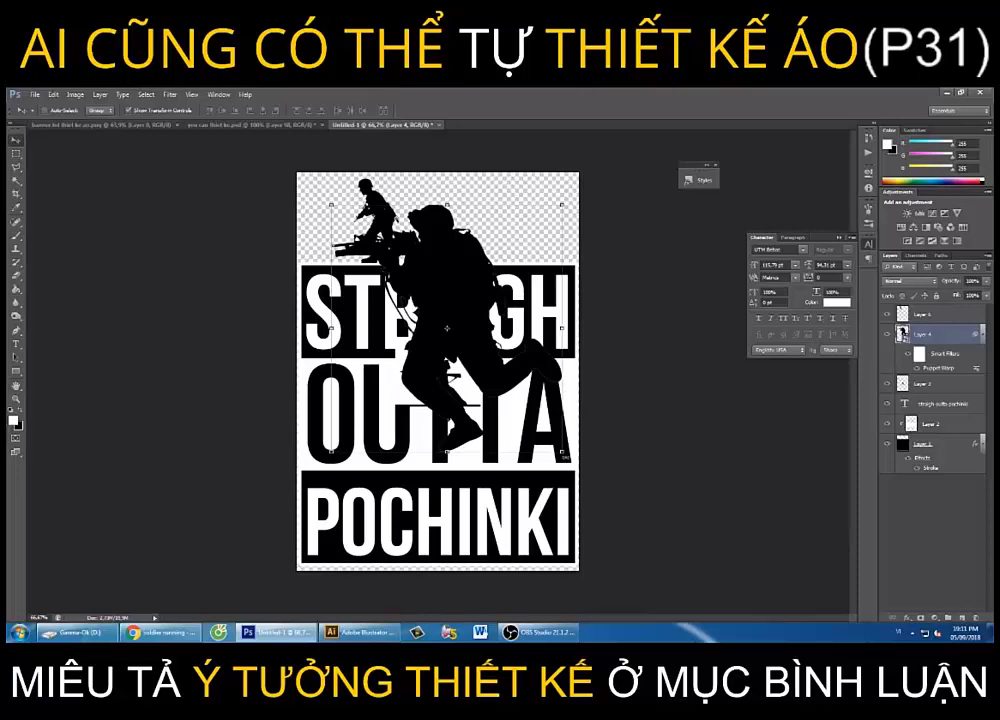
Rasterize the warped soldier's Layer 4
{"action": "key", "text": "ctrl+t"}
{"action": "key", "text": "Return"}
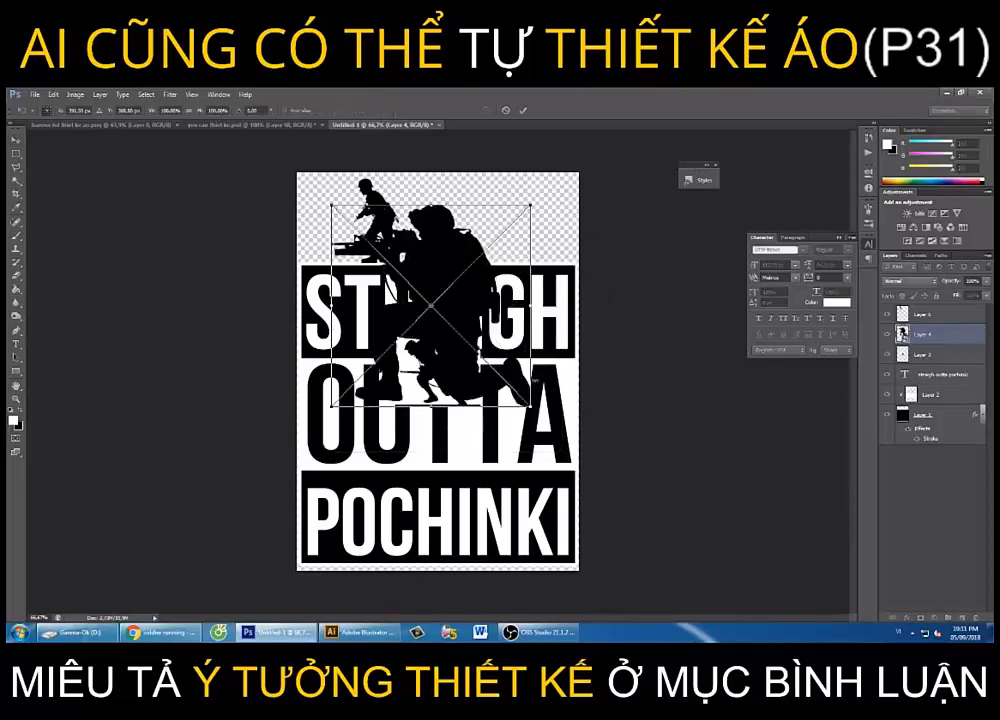
{"action": "key", "text": "Return"}
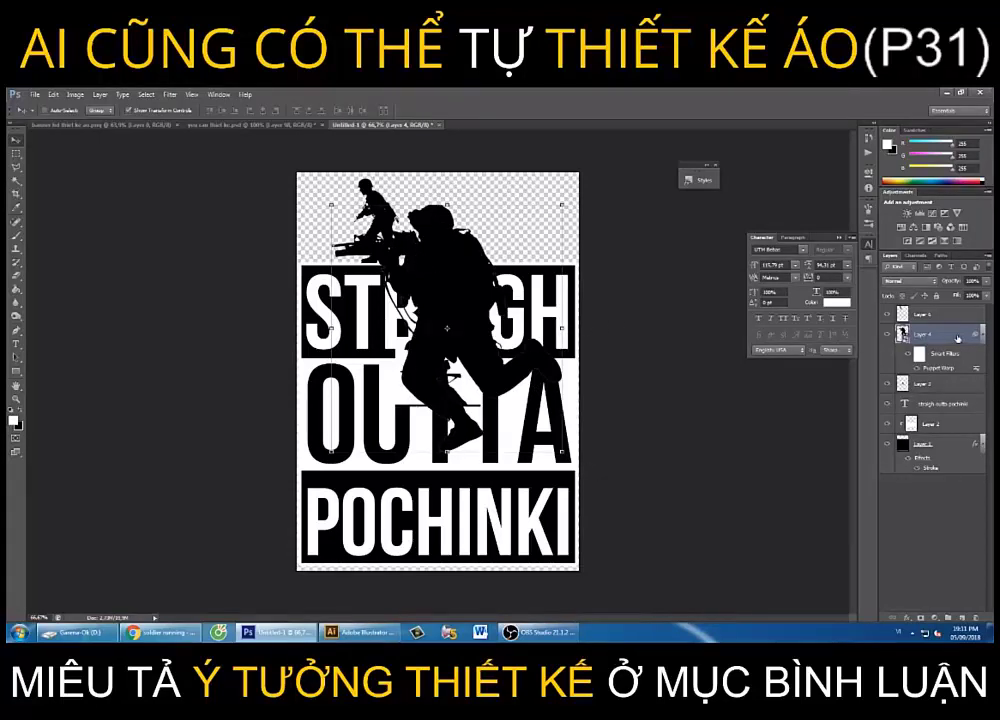
{"action": "right_click", "coordinate": [958, 337]}
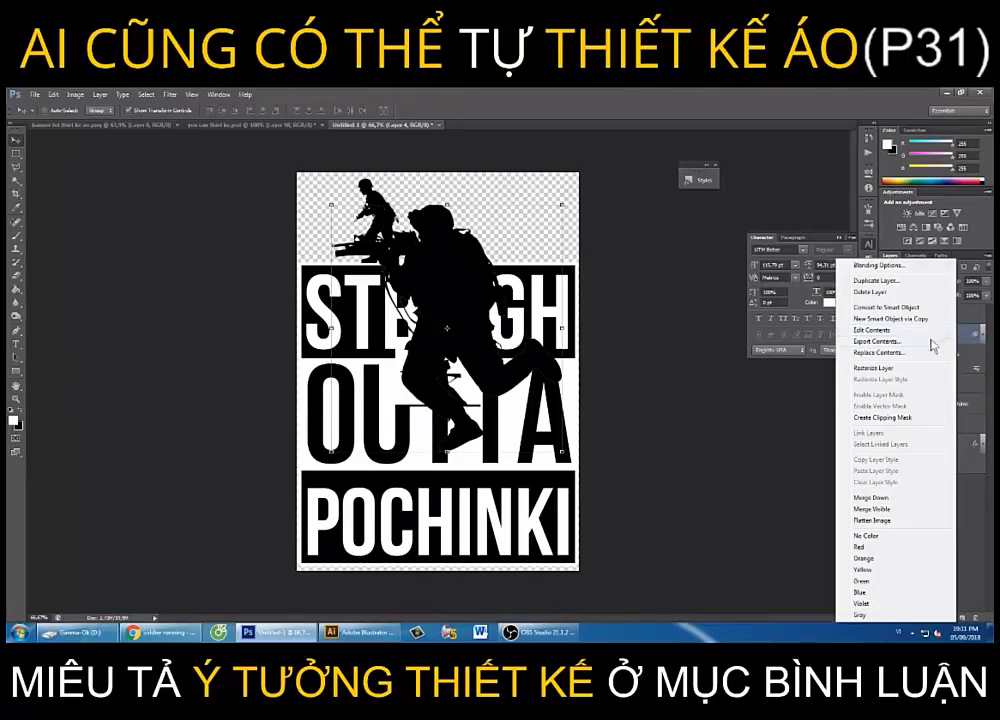
{"action": "left_click", "coordinate": [912, 370]}
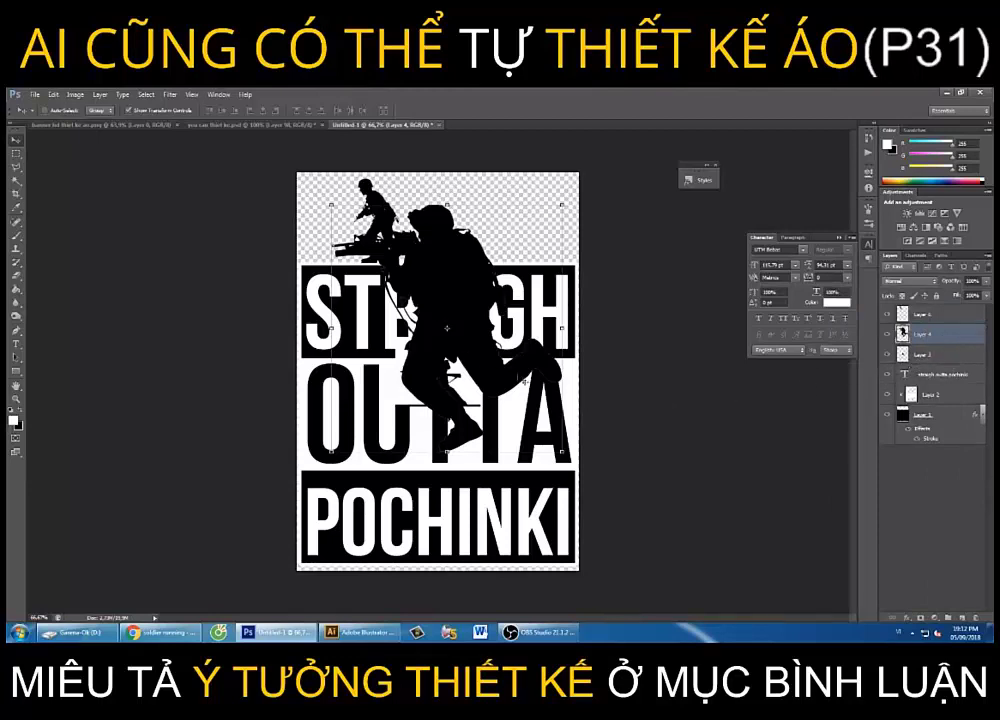
Scale the soldier down to the runner's size and place it beside the first runner
{"action": "left_click_drag", "start_coordinate": [562, 451], "coordinate": [462, 322]}
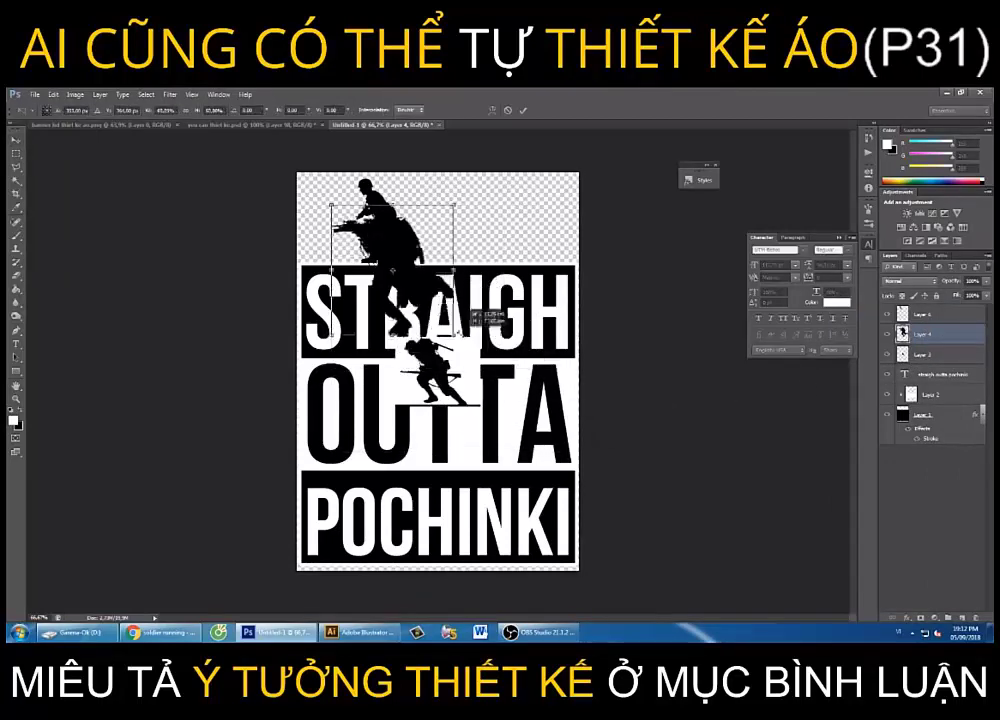
{"action": "left_click_drag", "start_coordinate": [412, 238], "coordinate": [478, 222]}
{"action": "left_click_drag", "start_coordinate": [524, 324], "coordinate": [486, 270]}
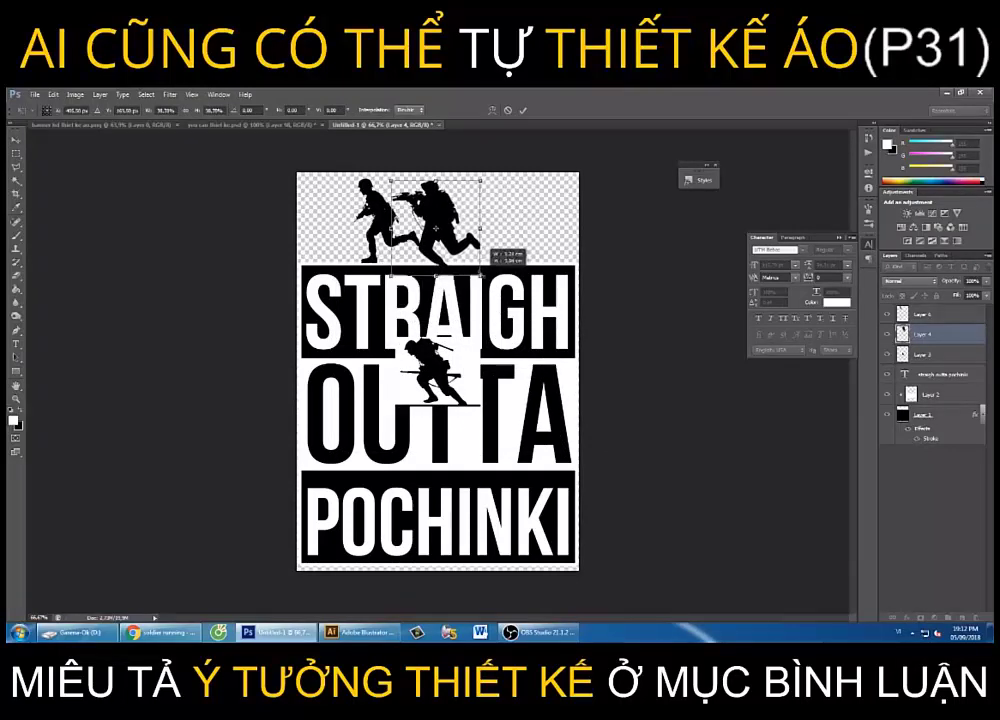
{"action": "left_click_drag", "start_coordinate": [452, 205], "coordinate": [452, 205]}
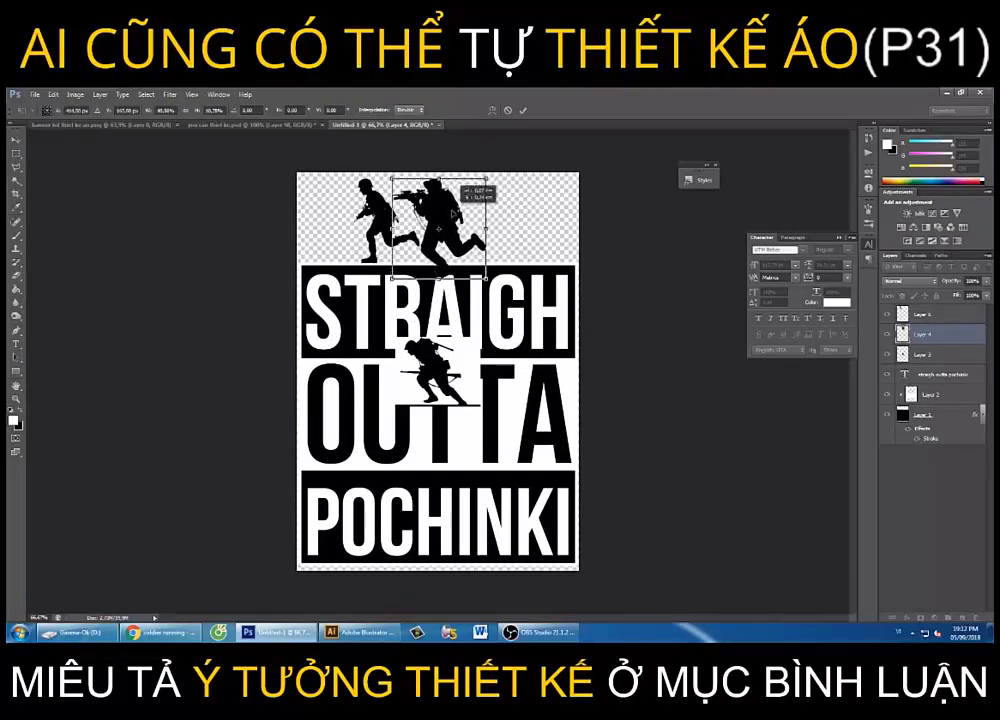
{"action": "left_click_drag", "start_coordinate": [485, 270], "coordinate": [474, 265]}
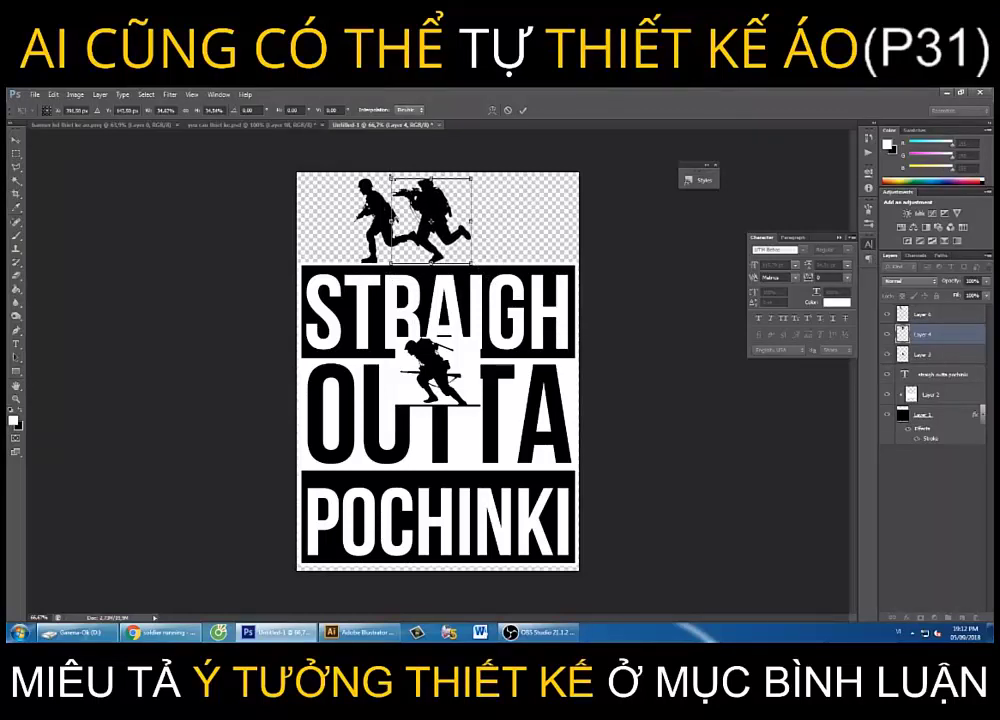
{"action": "key", "text": "Return"}
{"action": "left_click_drag", "start_coordinate": [430, 190], "coordinate": [438, 178]}
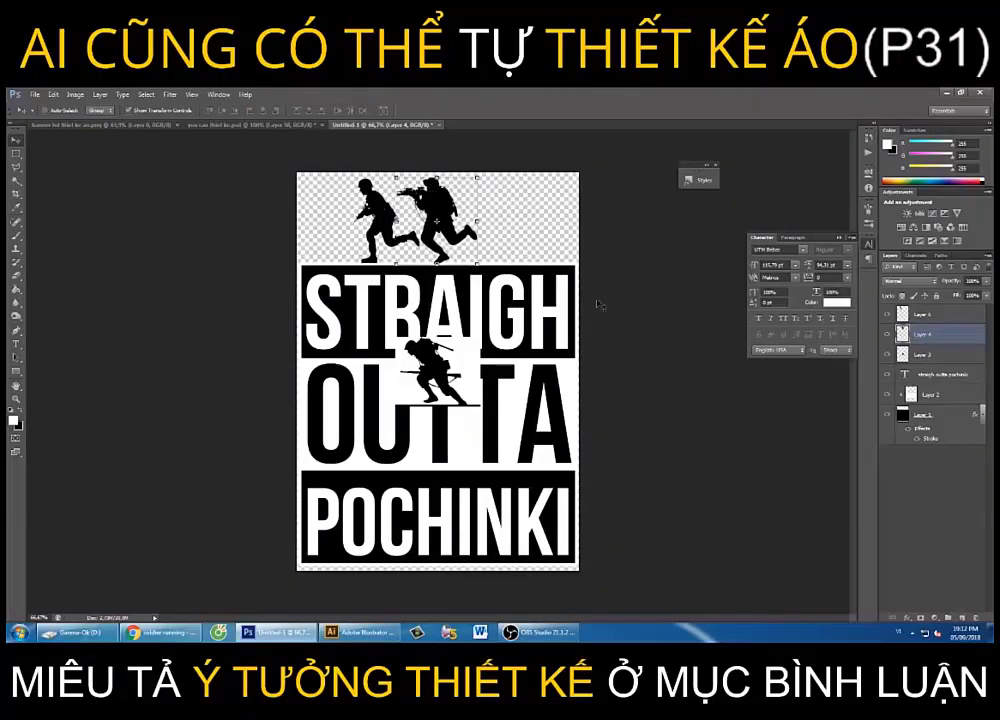
Move the small soldier onto OUTTA, background-erase its white, and open Hue/Saturation
{"action": "mouse_move", "coordinate": [456, 340]}
{"action": "left_mouse_down"}
{"action": "mouse_move", "coordinate": [393, 301]}
{"action": "mouse_move", "coordinate": [396, 343]}
{"action": "left_mouse_up"}
{"action": "left_click", "coordinate": [16, 274]}
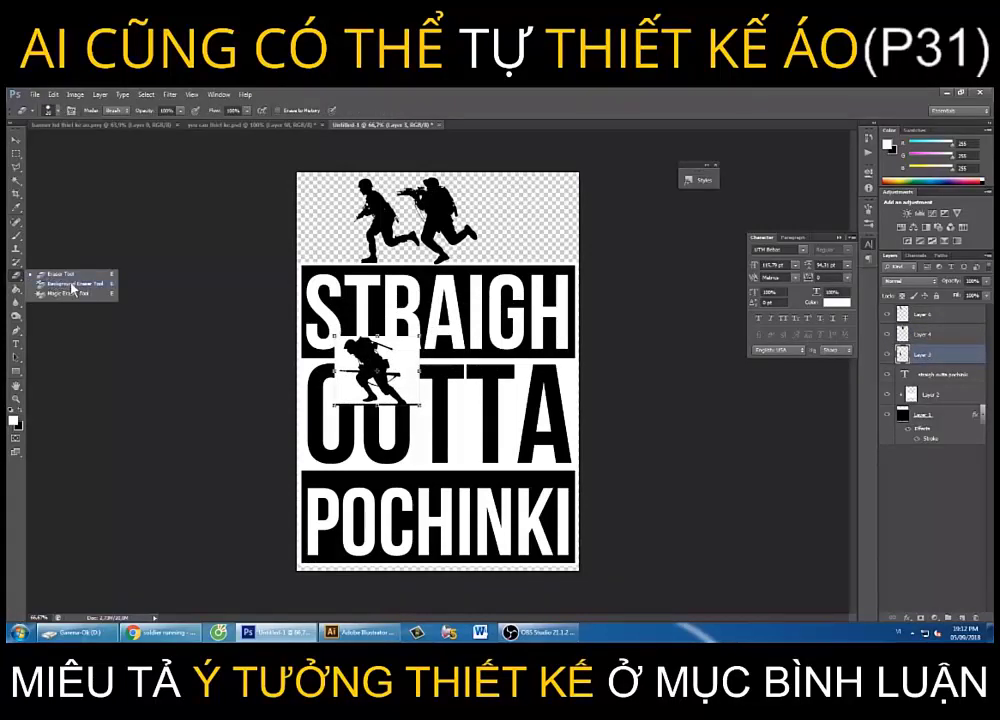
{"action": "left_click", "coordinate": [72, 285]}
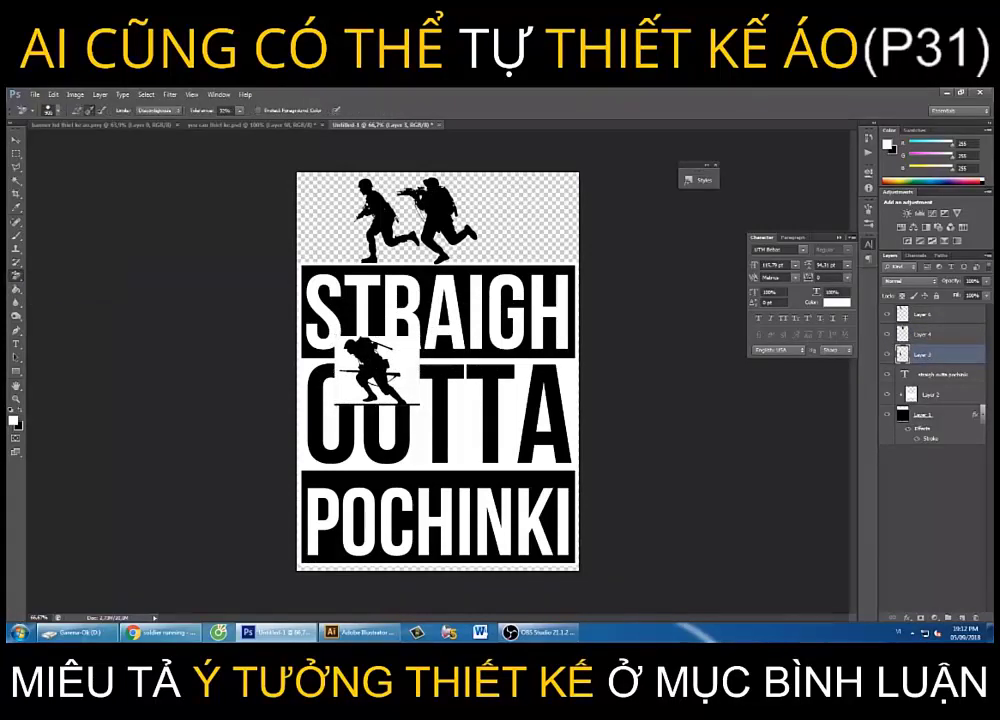
{"action": "left_click_drag", "start_coordinate": [348, 340], "coordinate": [410, 395]}
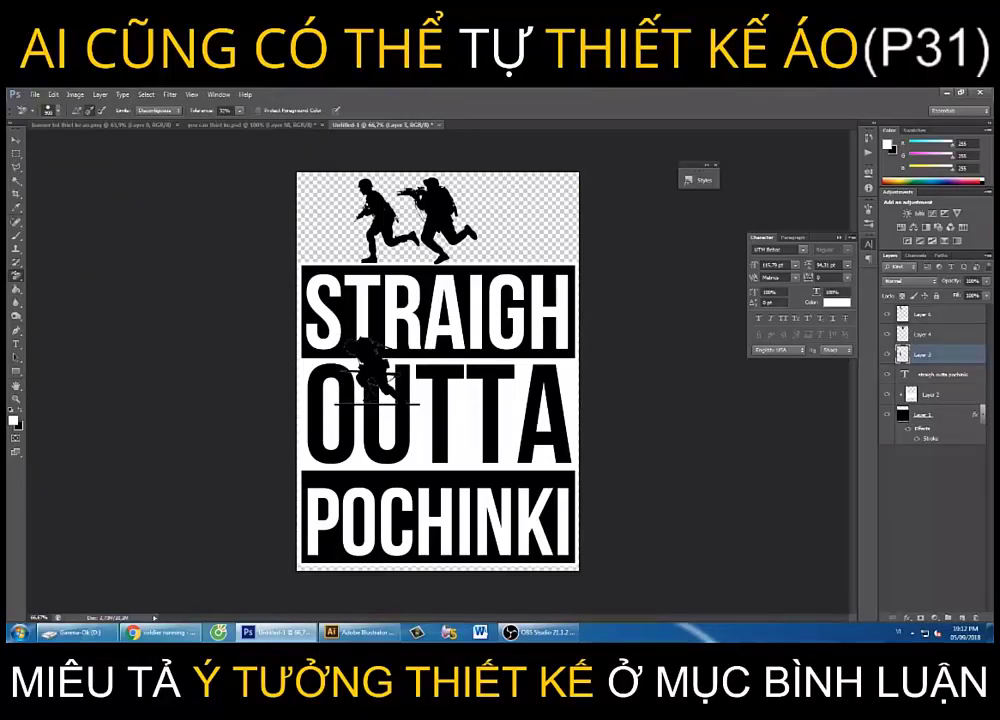
{"action": "key", "text": "z"}
{"action": "left_click", "coordinate": [348, 344]}
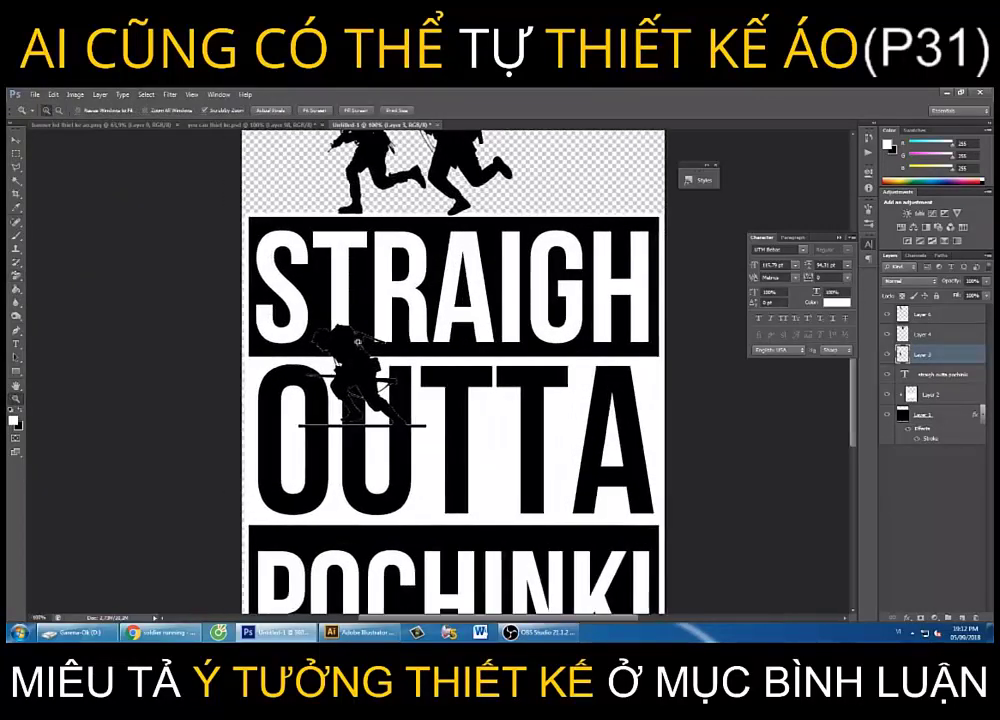
{"action": "left_click", "coordinate": [344, 384]}
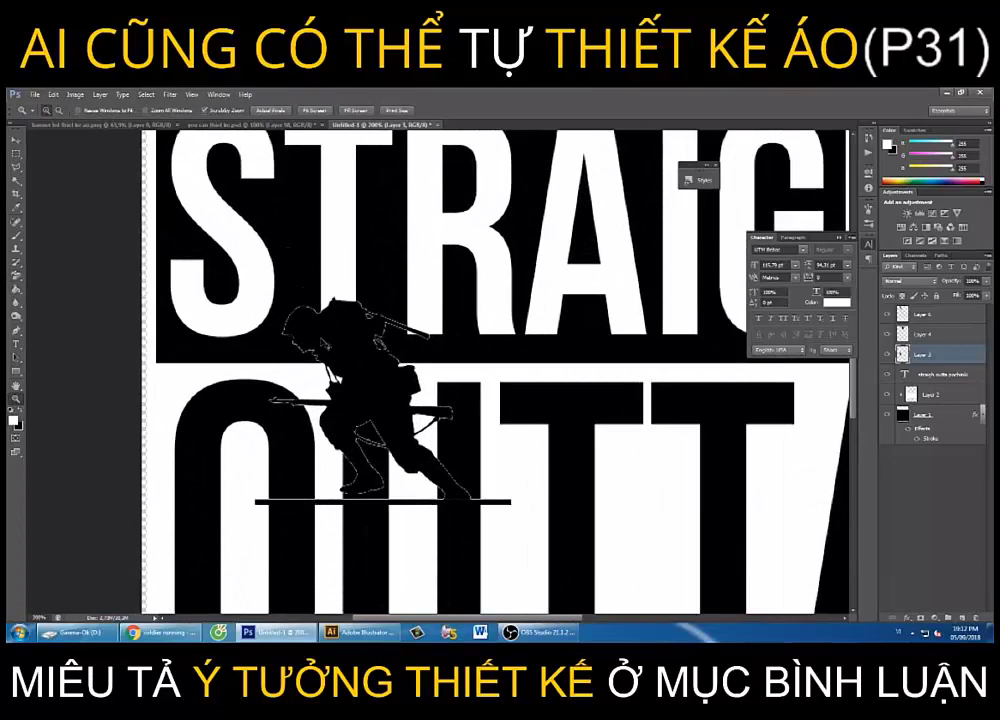
{"action": "key", "text": "ctrl+u"}
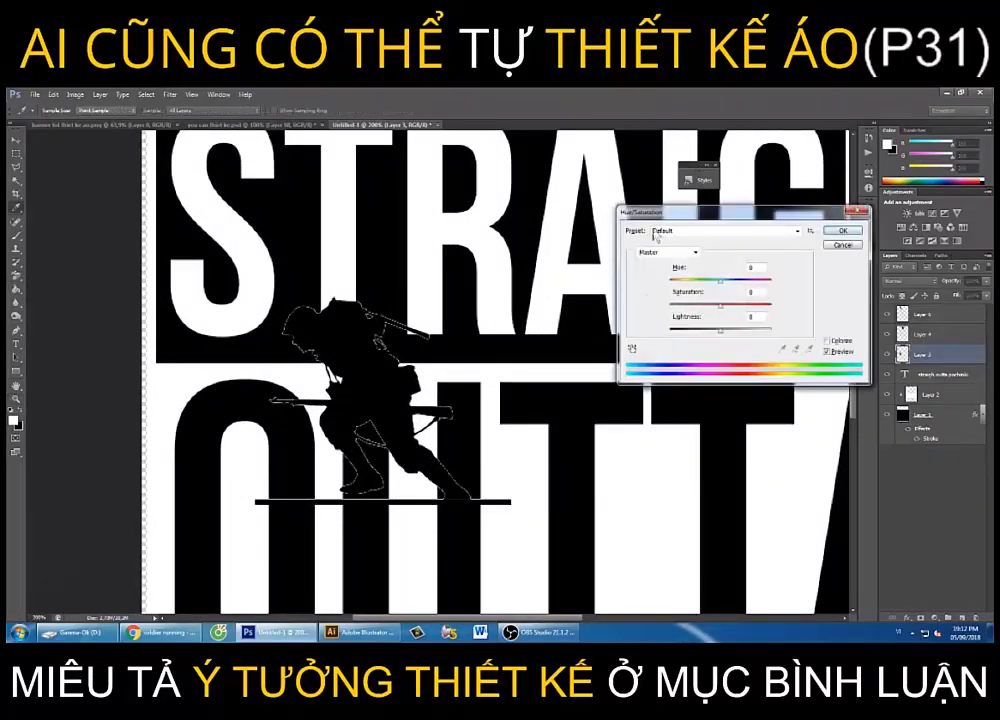
Drag the Hue/Saturation Lightness slider fully left to -100 for the crouching soldier
{"action": "left_click_drag", "start_coordinate": [645, 219], "coordinate": [650, 213]}
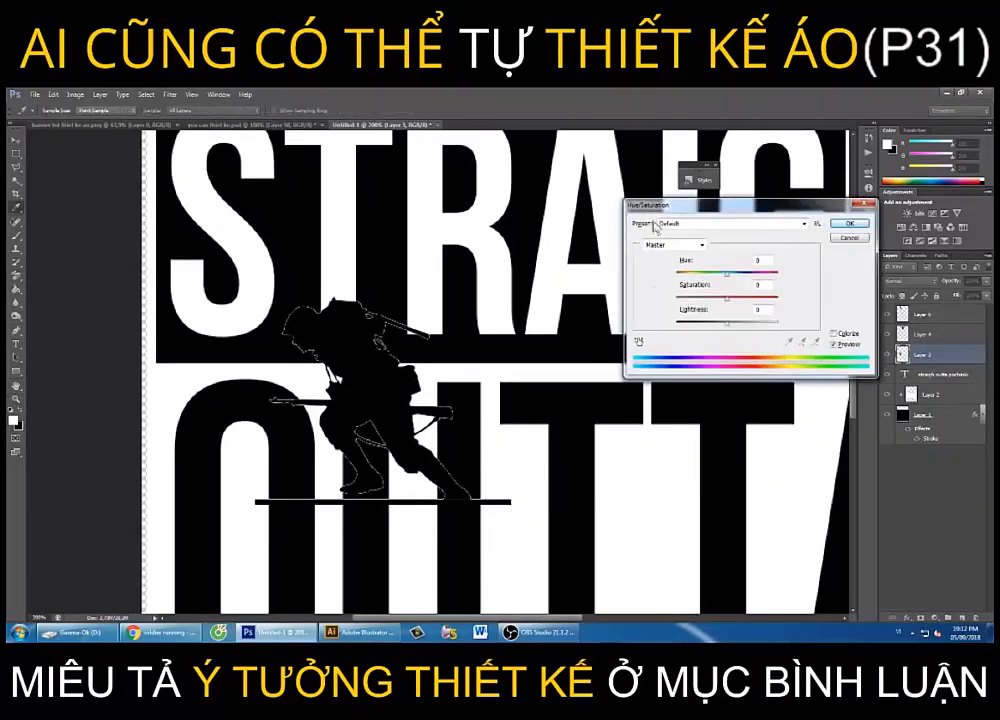
{"action": "left_click_drag", "start_coordinate": [727, 322], "coordinate": [548, 354]}
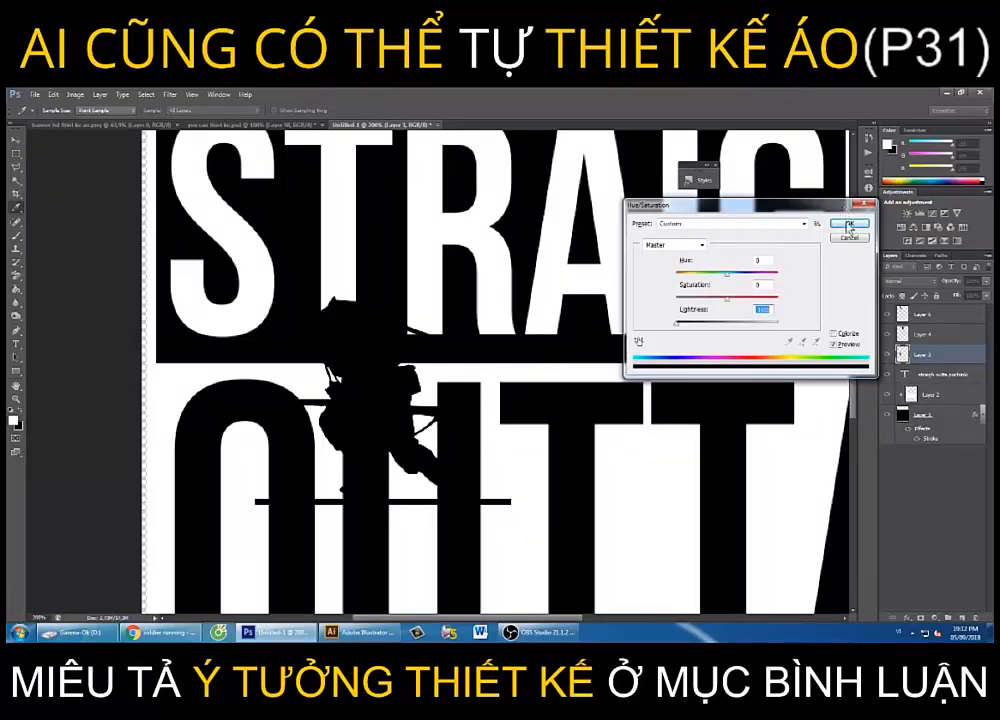
Confirm the Hue/Saturation lightness change and zoom in on the left part of OUTTA
{"action": "left_click", "coordinate": [849, 223]}
{"action": "key", "text": "z"}
{"action": "left_click", "coordinate": [371, 384], "text": "alt"}
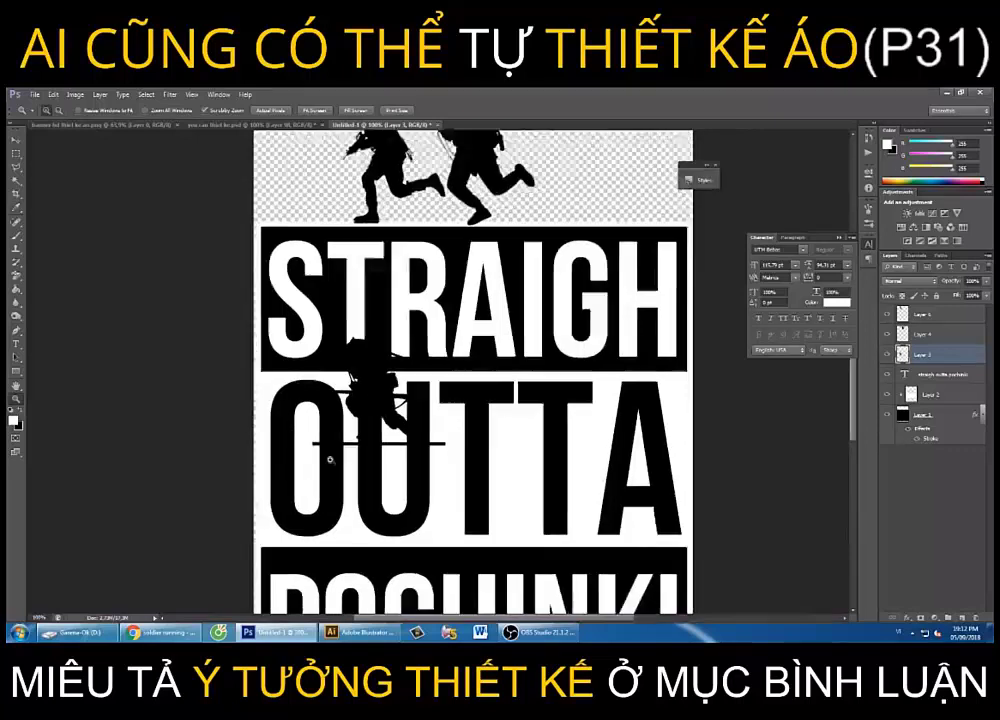
{"action": "left_click", "coordinate": [289, 449]}
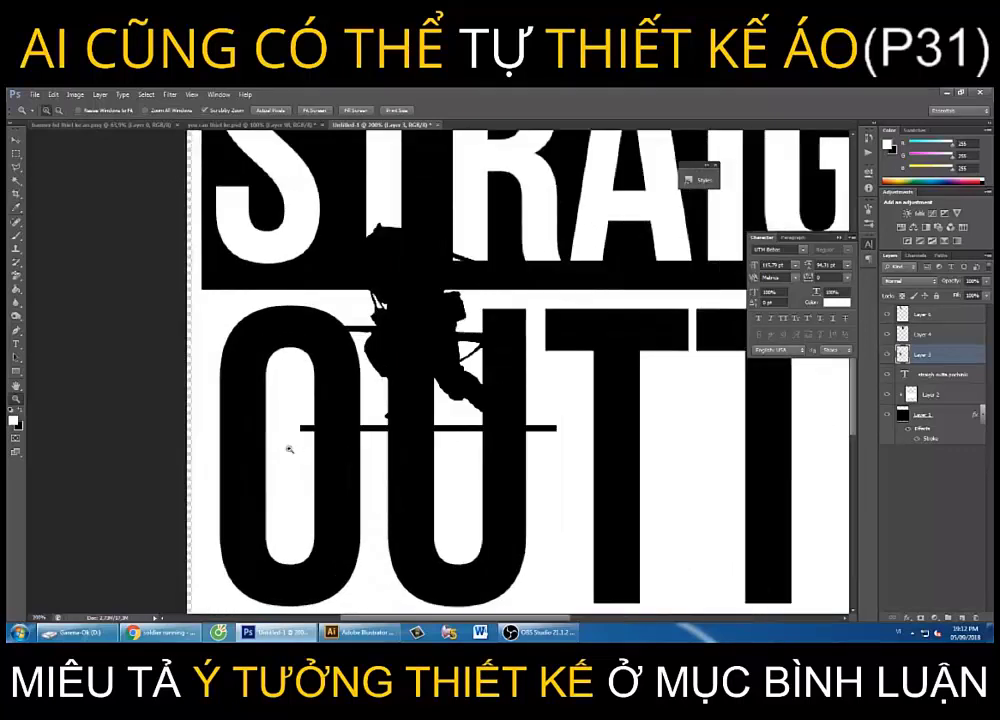
Cut out the stray black bar under the soldier with a rectangular marquee, then zoom out
{"action": "left_click", "coordinate": [16, 155]}
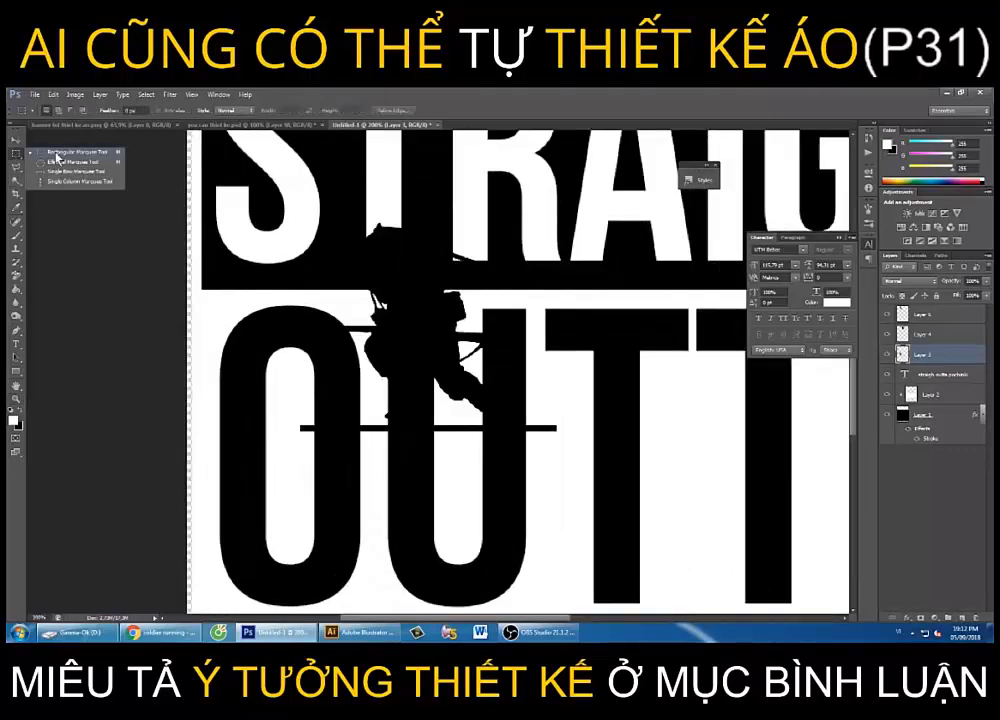
{"action": "left_click", "coordinate": [56, 153]}
{"action": "left_click_drag", "start_coordinate": [262, 474], "coordinate": [606, 424]}
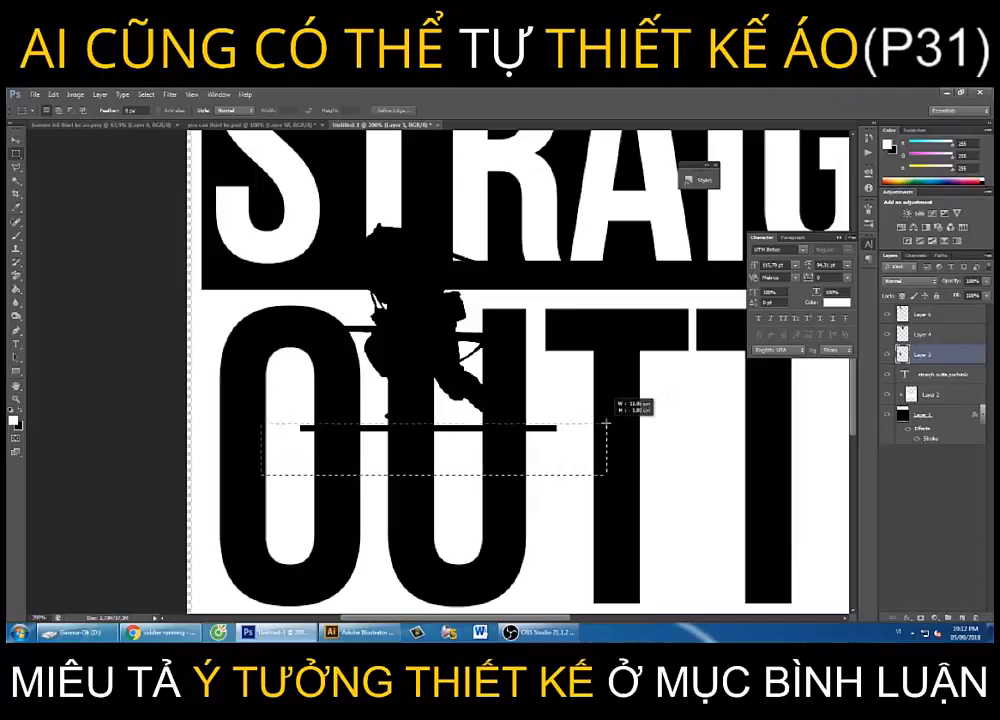
{"action": "key", "text": "ctrl+x"}
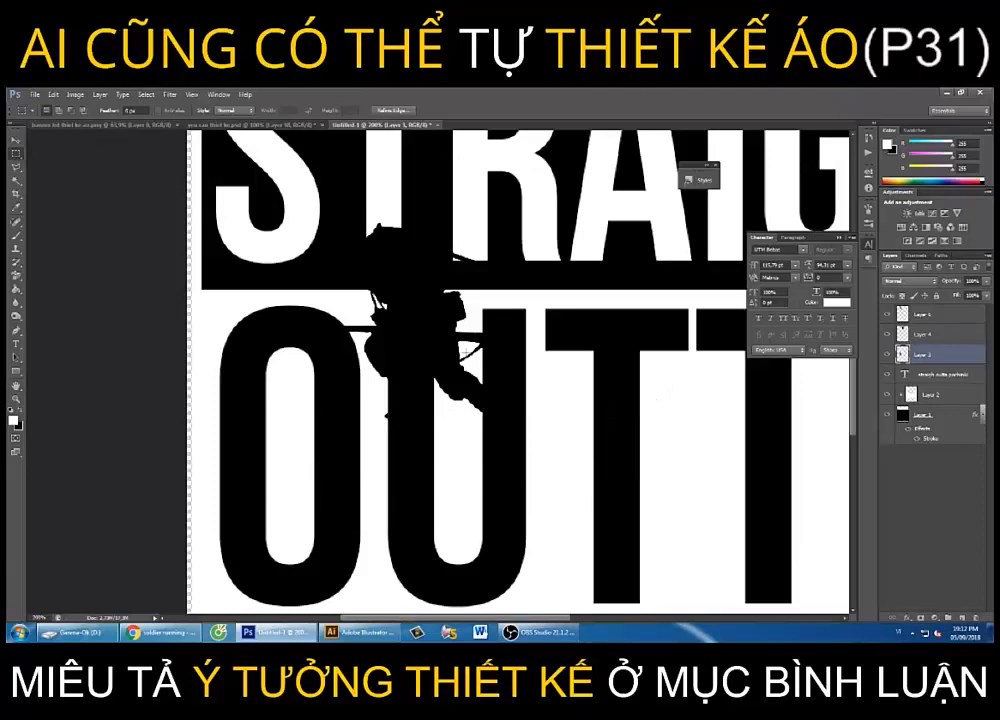
{"action": "key", "text": "z"}
{"action": "key", "text": "ctrl+minus"}
{"action": "key", "text": "ctrl+minus"}
{"action": "key", "text": "ctrl+minus"}
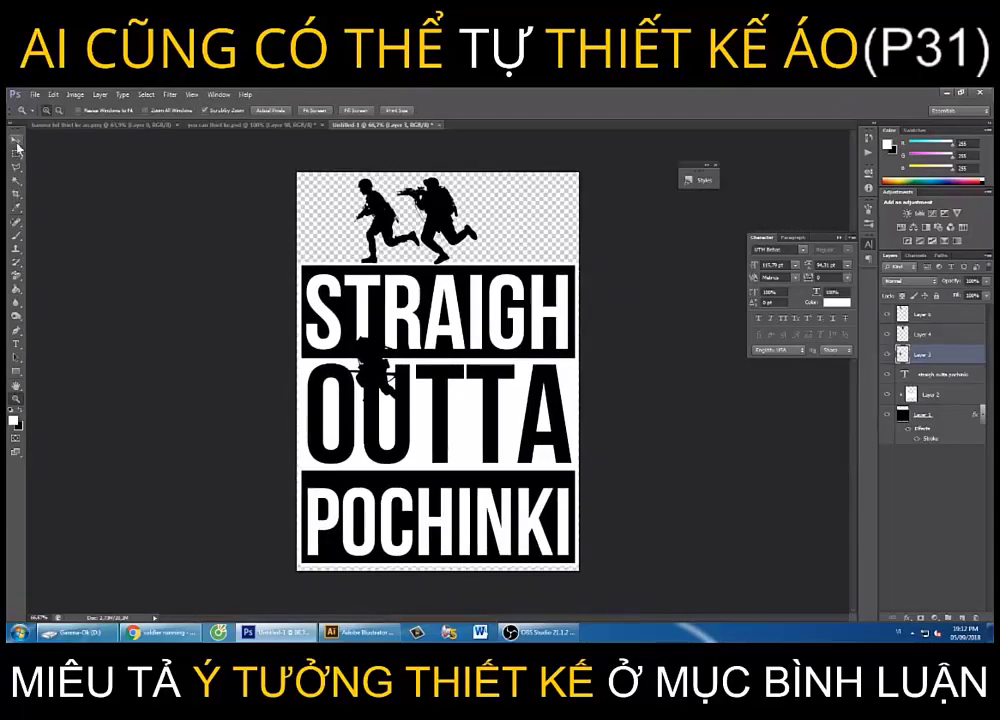
Undo the trial soldier move and restore the cleared black bar through History
{"action": "left_click", "coordinate": [16, 142]}
{"action": "left_click_drag", "start_coordinate": [392, 360], "coordinate": [515, 223]}
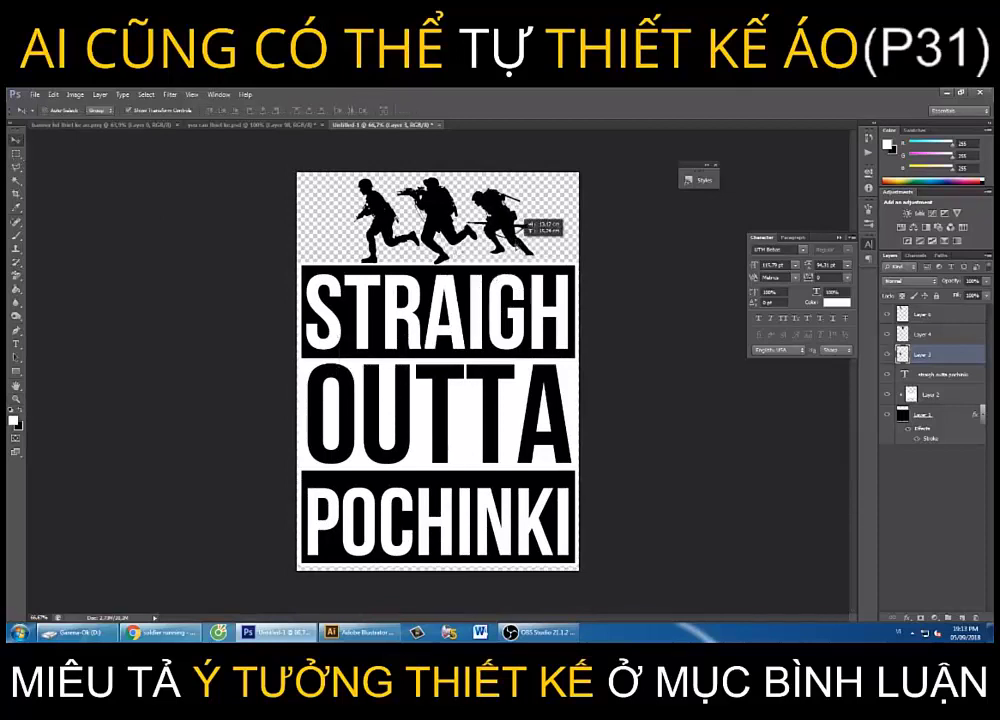
{"action": "key", "text": "ctrl+z"}
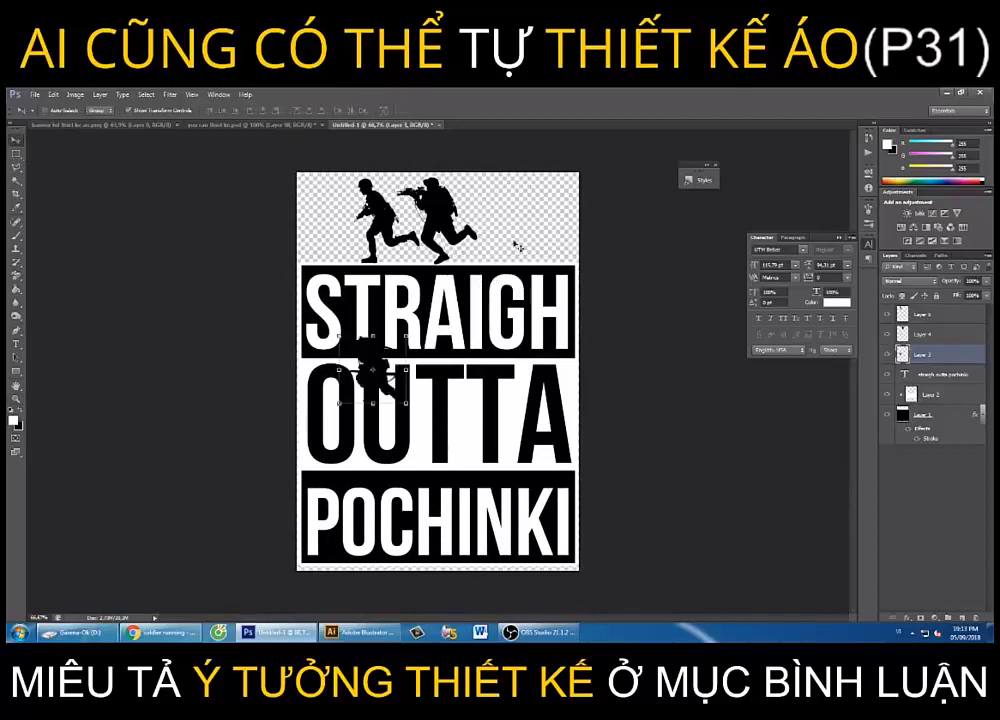
{"action": "left_click", "coordinate": [862, 165]}
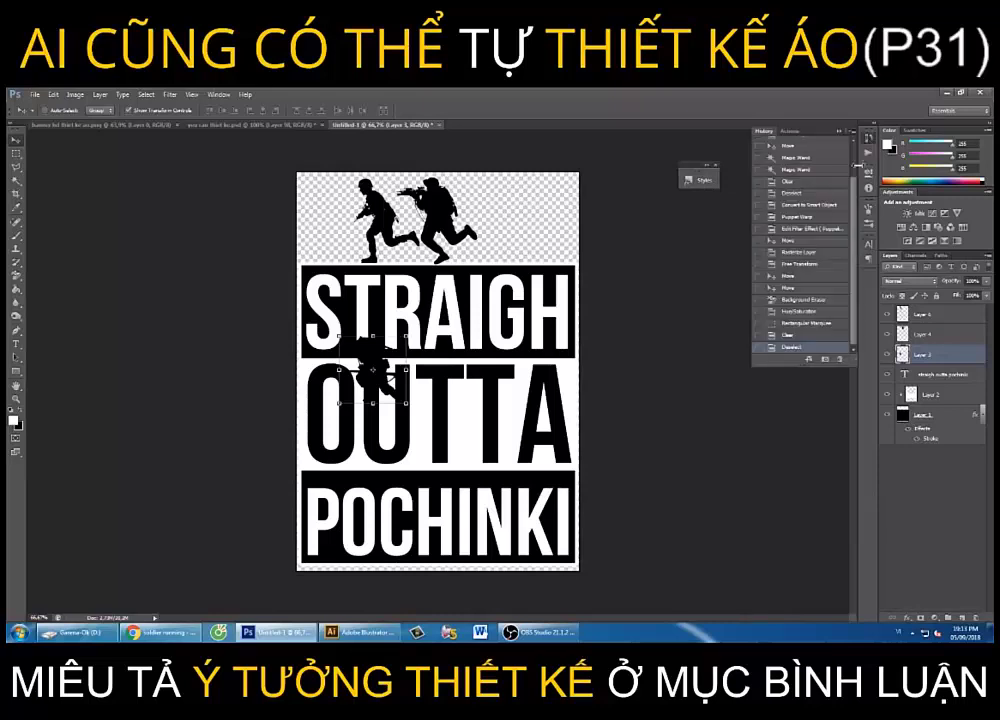
{"action": "left_click", "coordinate": [841, 360]}
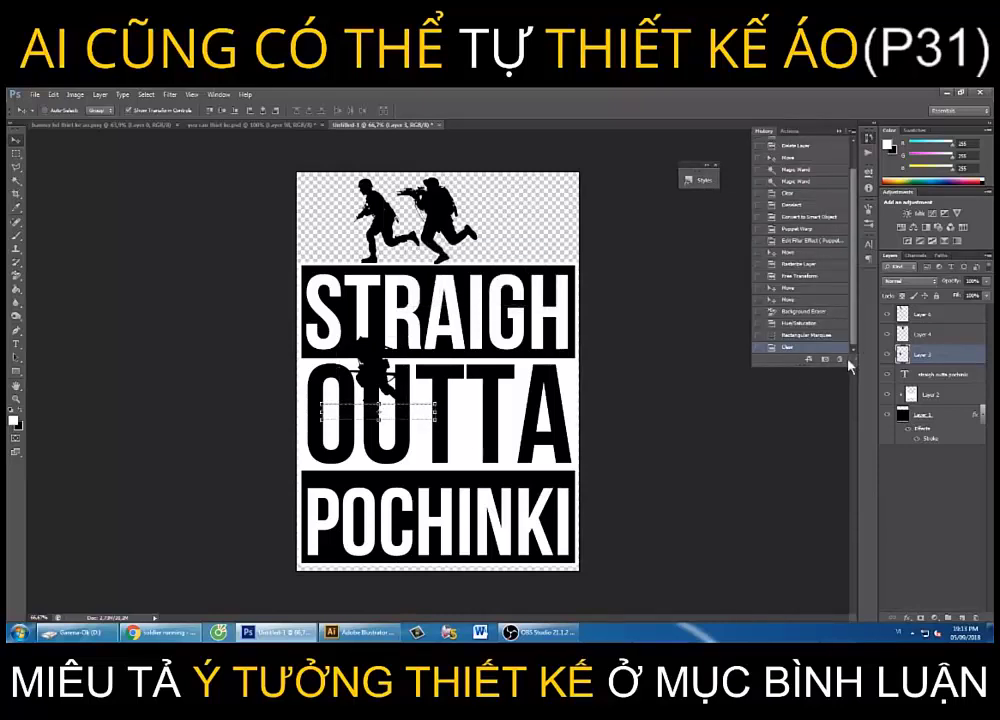
{"action": "left_click", "coordinate": [836, 360]}
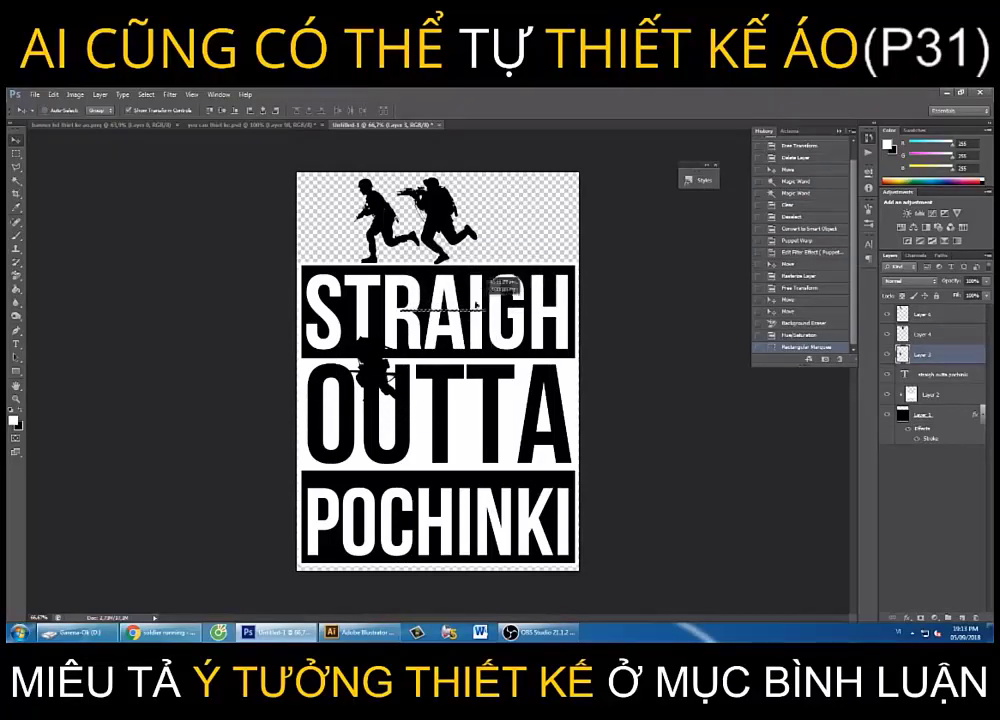
{"action": "left_click_drag", "start_coordinate": [392, 332], "coordinate": [455, 340]}
{"action": "key", "text": "ctrl+d"}
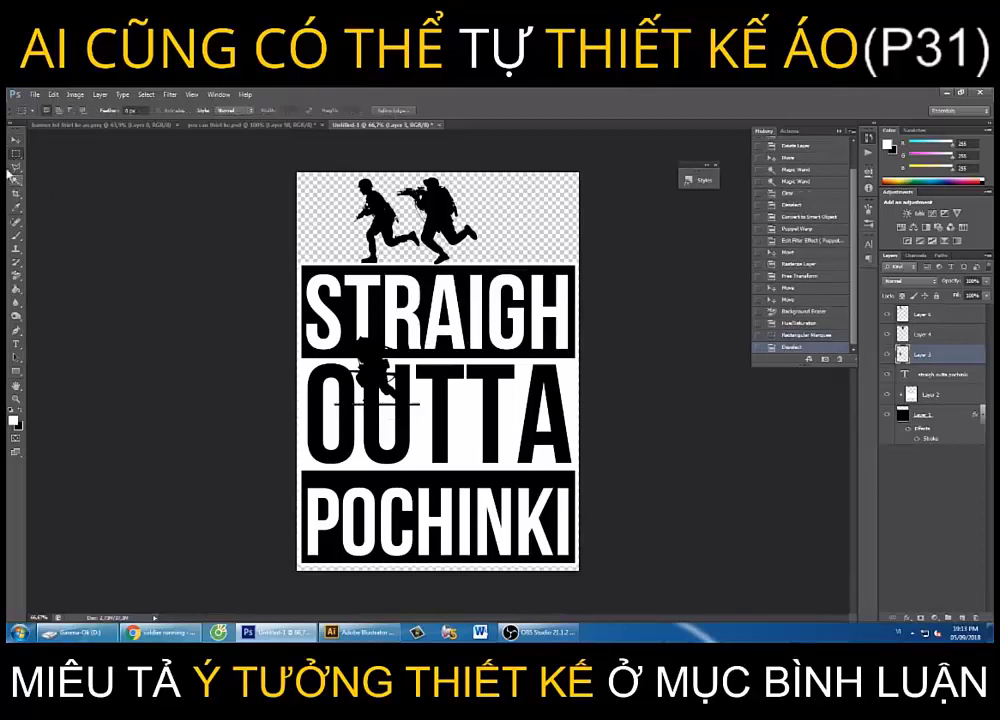
Move the third soldier up beside the other two and enlarge it to about 116%
{"action": "left_click_drag", "start_coordinate": [333, 468], "coordinate": [465, 322]}
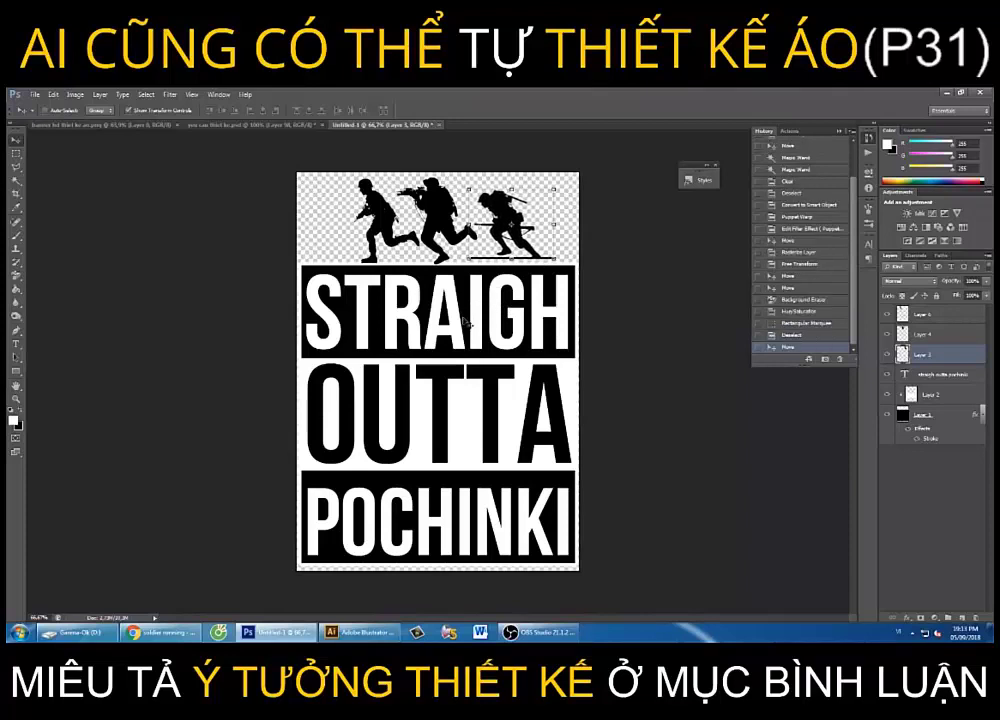
{"action": "key", "text": "ctrl+t"}
{"action": "left_click_drag", "start_coordinate": [470, 188], "coordinate": [456, 177]}
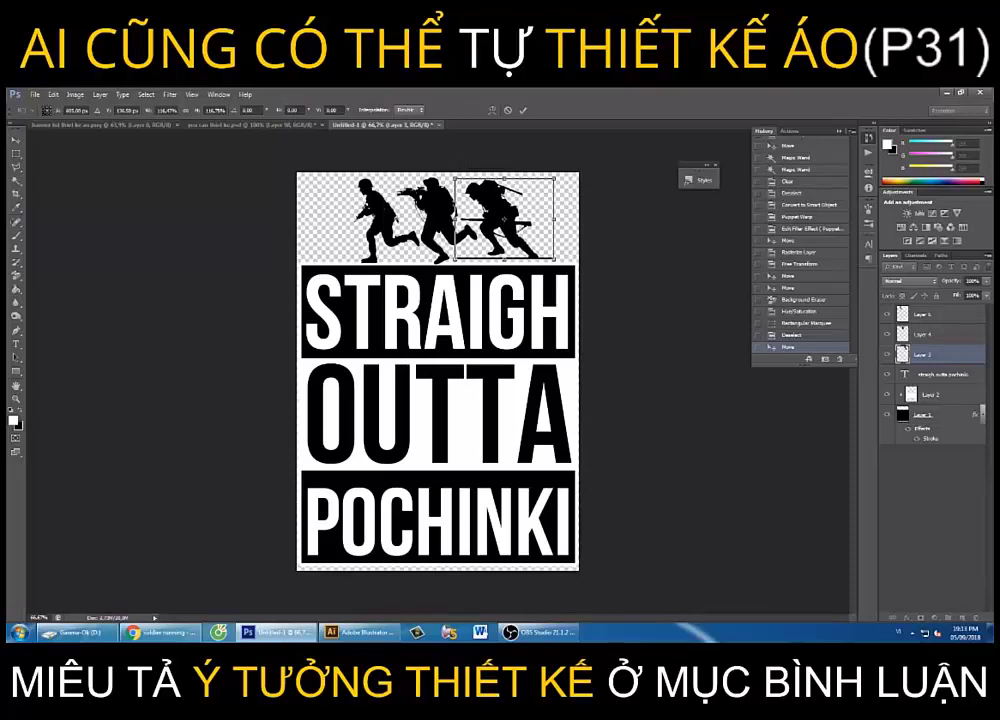
{"action": "key", "text": "Return"}
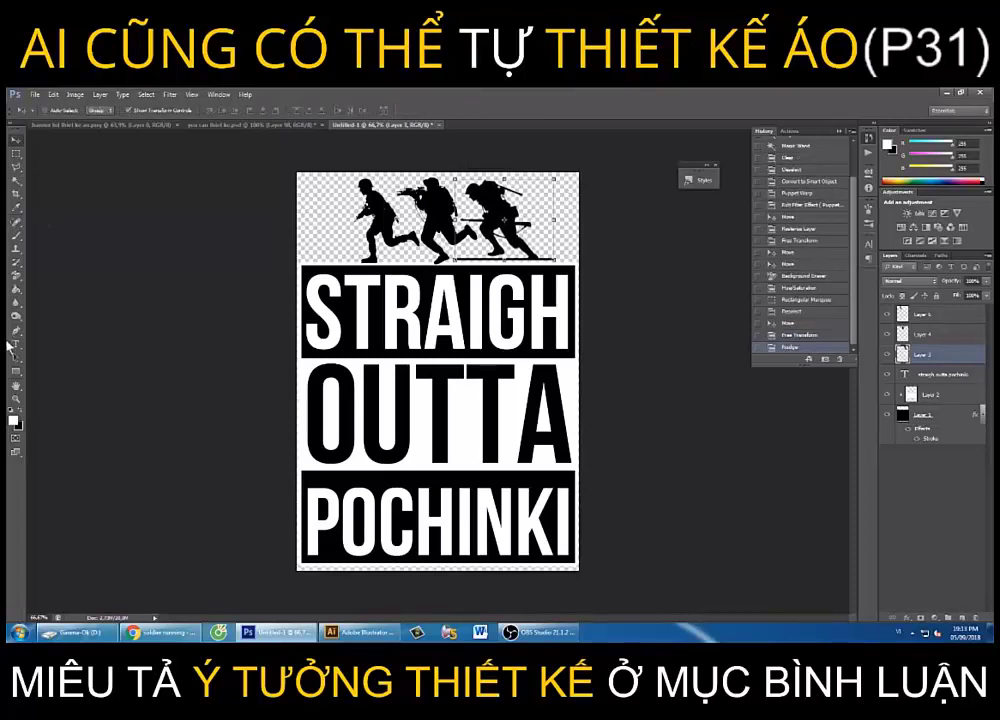
{"action": "left_click", "coordinate": [18, 403]}
Zoom in and delete the black line under the third soldier
{"action": "left_click", "coordinate": [510, 232]}
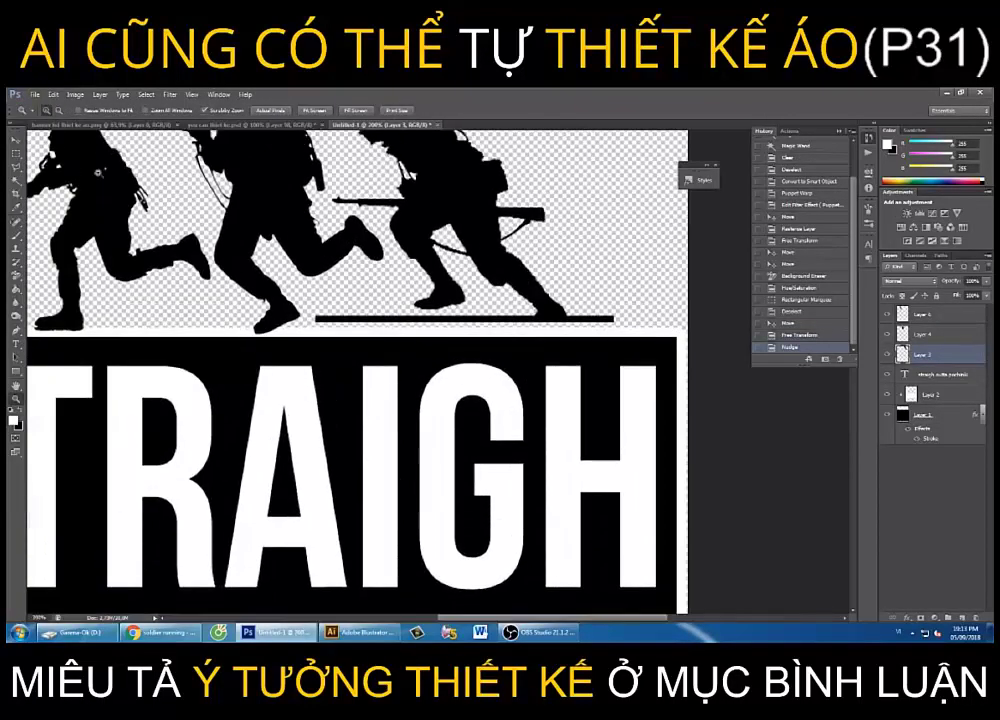
{"action": "key", "text": "m"}
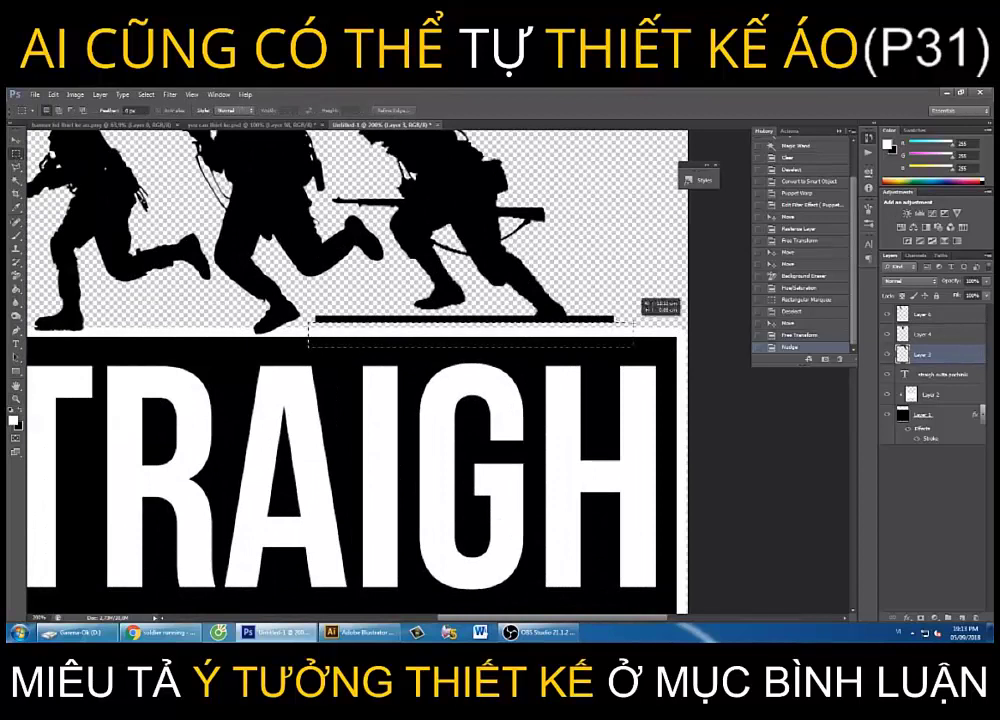
{"action": "left_click_drag", "start_coordinate": [308, 346], "coordinate": [631, 315]}
{"action": "key", "text": "Delete"}
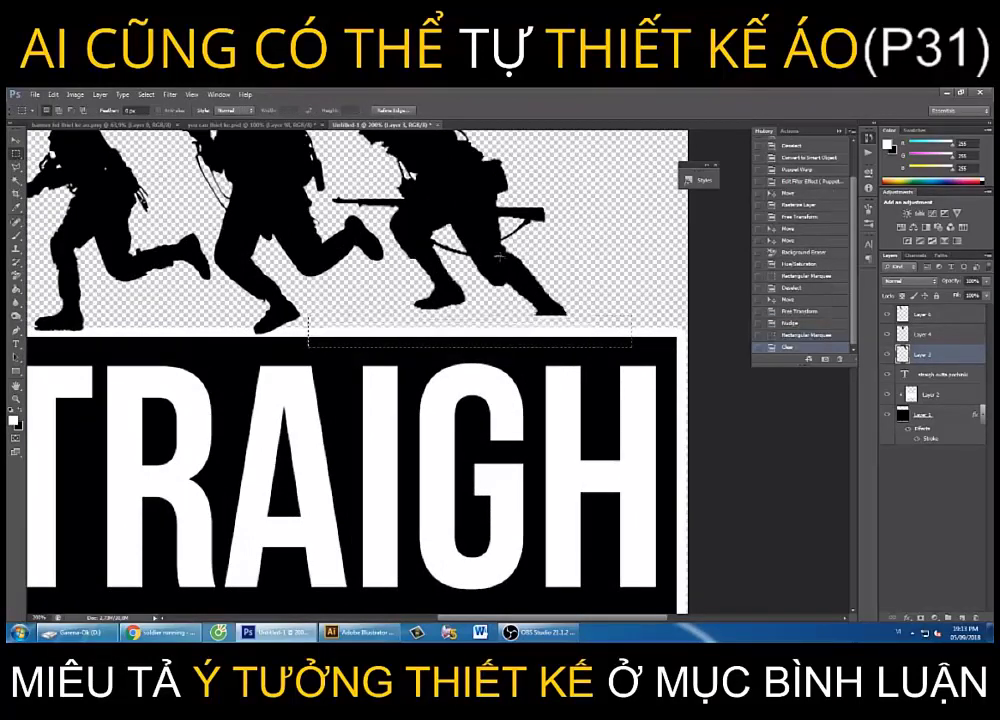
{"action": "key", "text": "ctrl+d"}
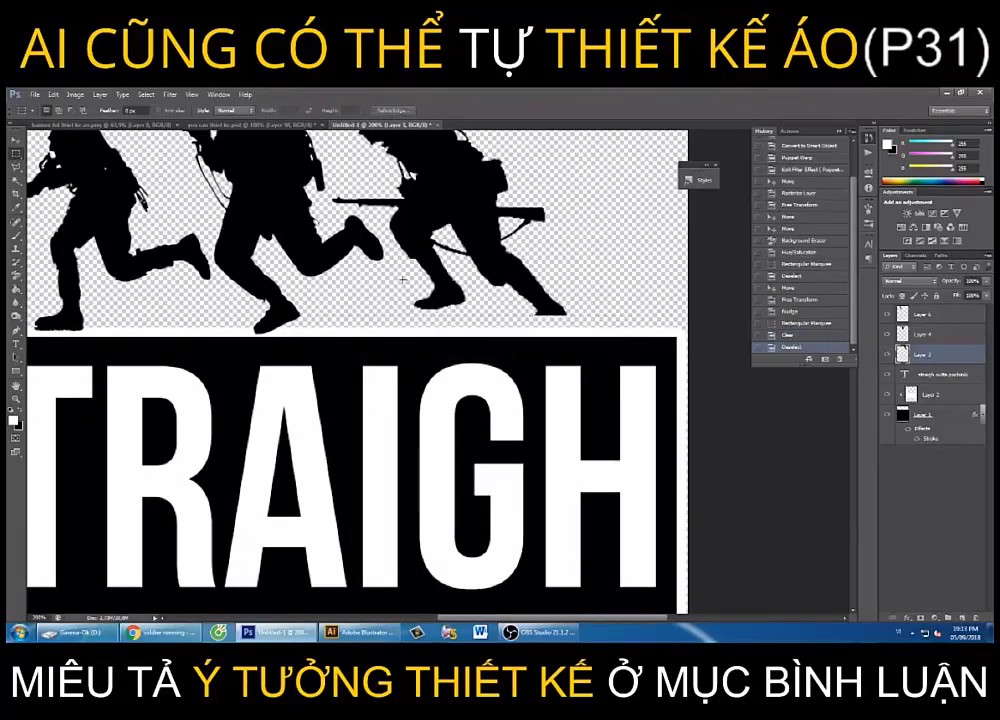
Copy the soldier's boot to a new layer, place it under the foot, and merge it in
{"action": "left_click_drag", "start_coordinate": [402, 280], "coordinate": [472, 317]}
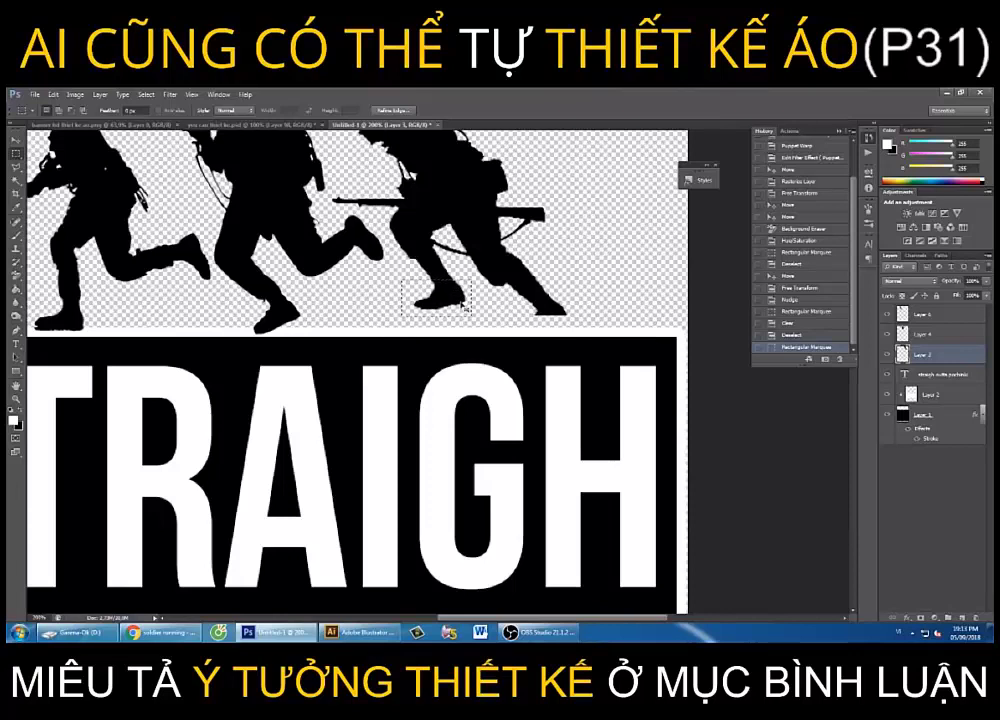
{"action": "key", "text": "ctrl+j"}
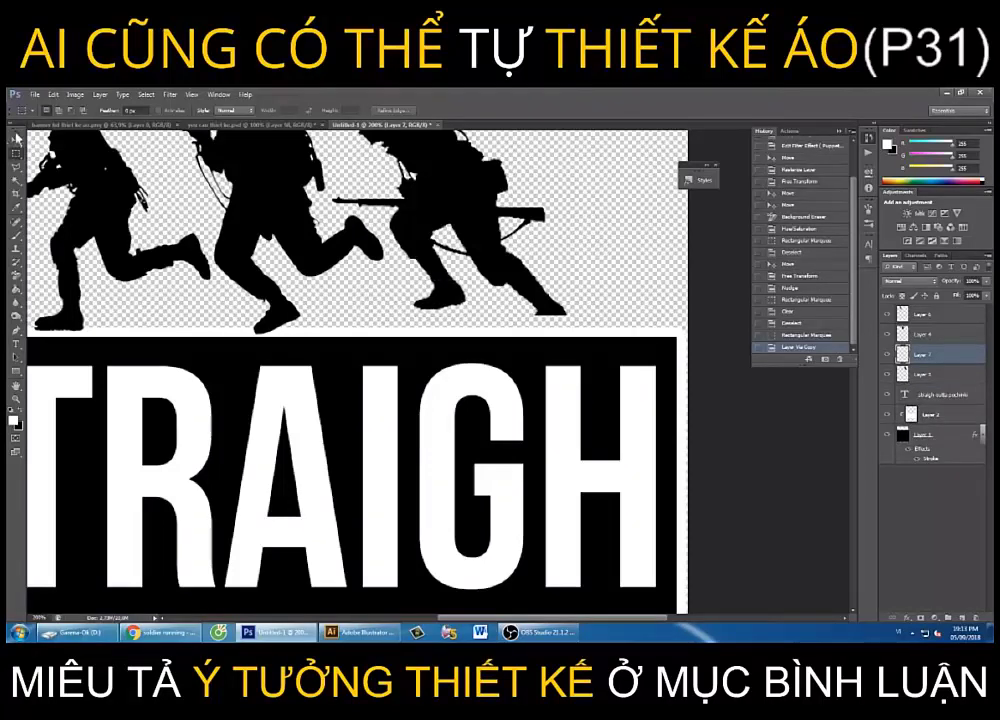
{"action": "key", "text": "v"}
{"action": "left_click_drag", "start_coordinate": [460, 305], "coordinate": [565, 306]}
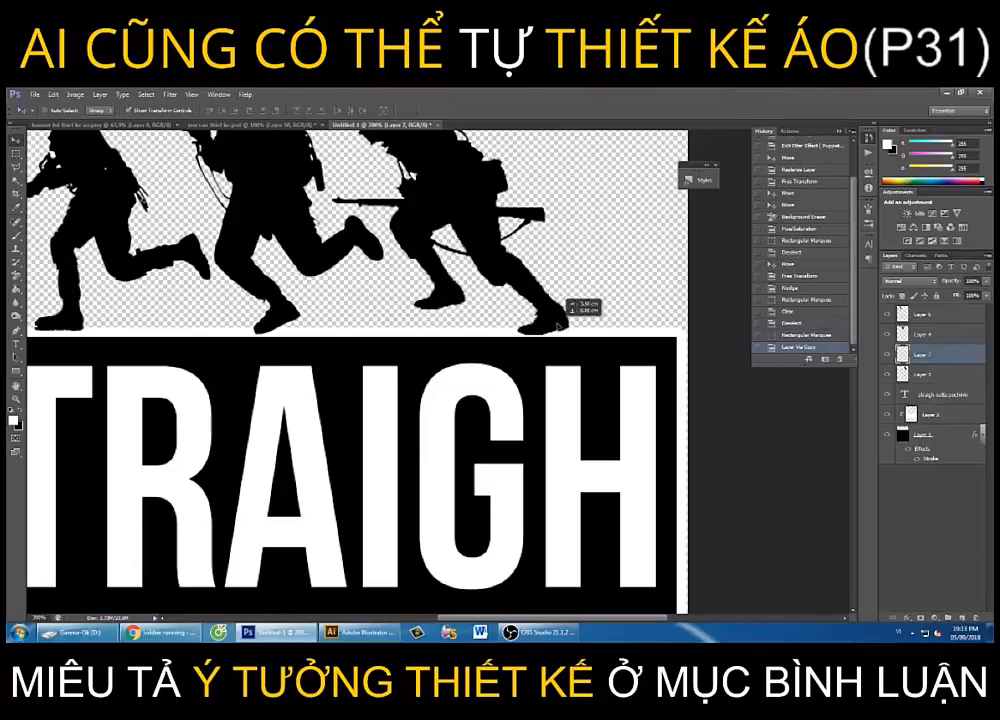
{"action": "left_click_drag", "start_coordinate": [566, 308], "coordinate": [580, 303]}
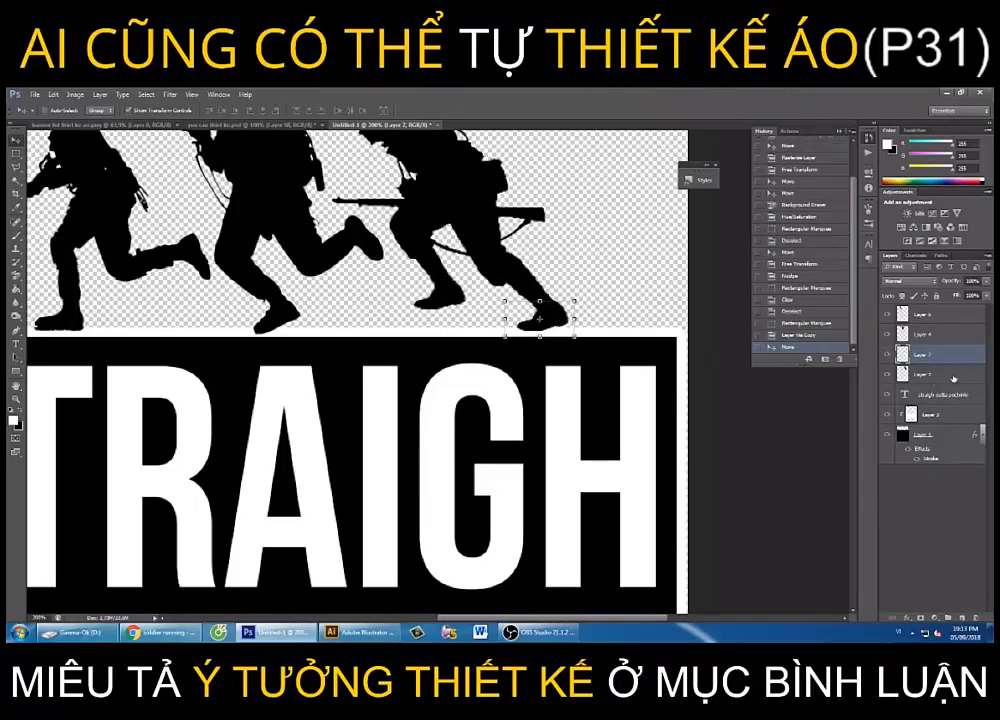
{"action": "left_click", "coordinate": [500, 262], "text": "shift"}
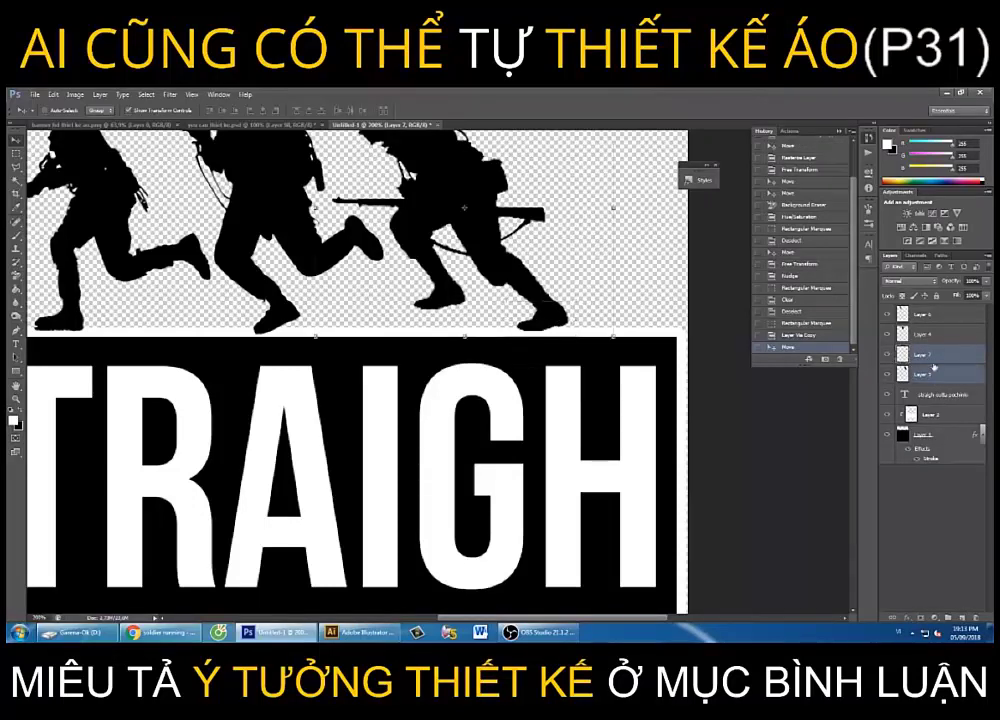
{"action": "key", "text": "ctrl+e"}
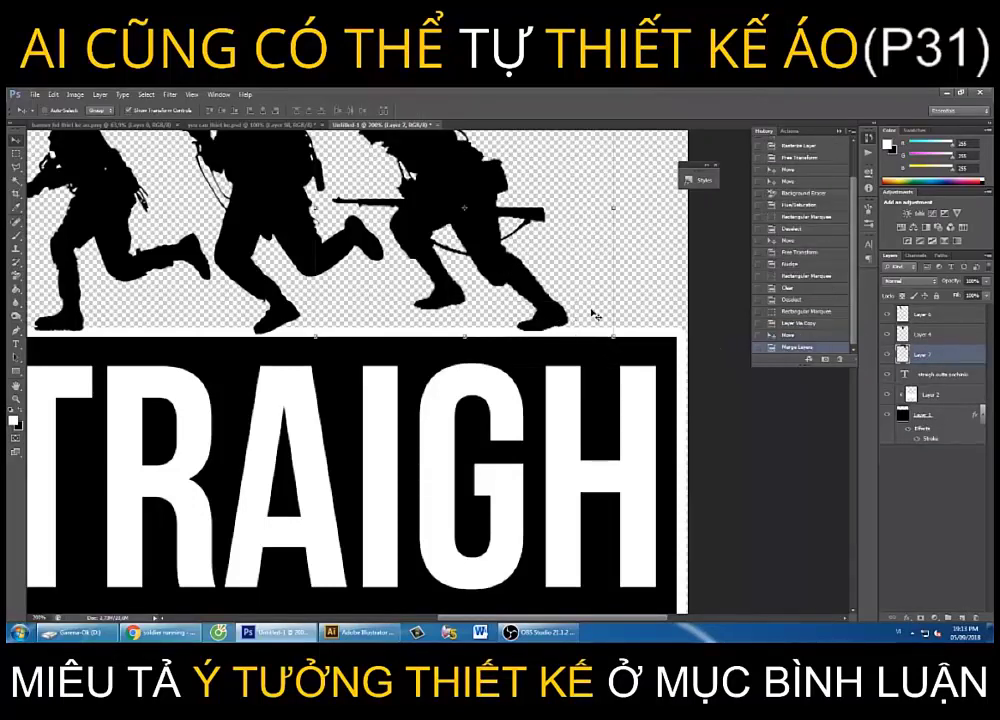
{"action": "left_click_drag", "start_coordinate": [565, 296], "coordinate": [566, 300]}
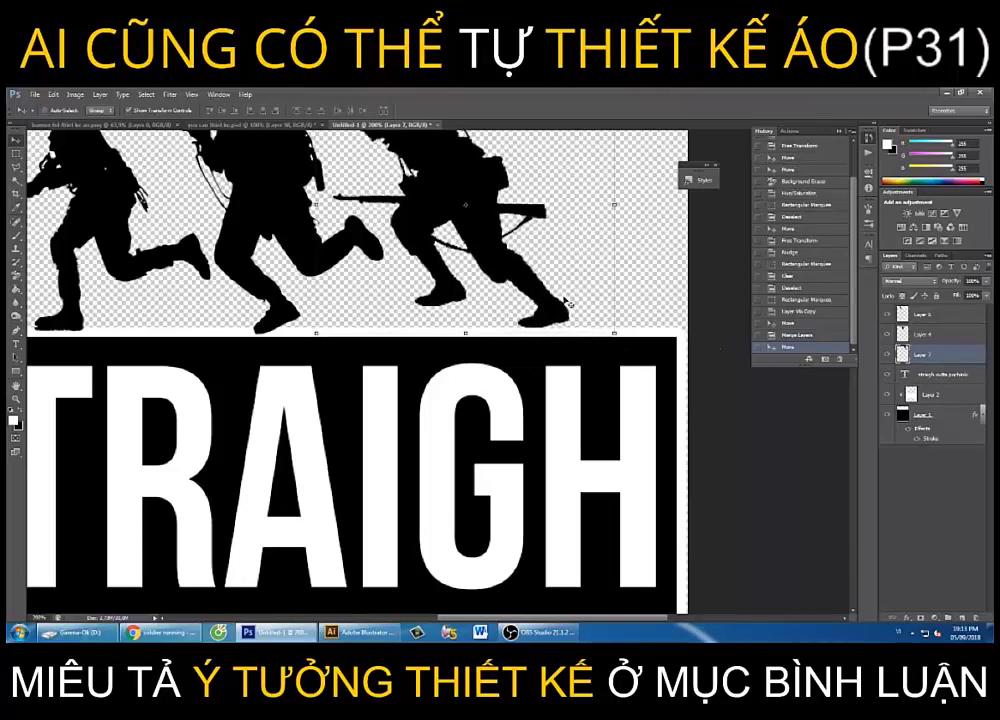
Delete the leftover bits above the black box and zoom out to the whole design
{"action": "left_click", "coordinate": [15, 153]}
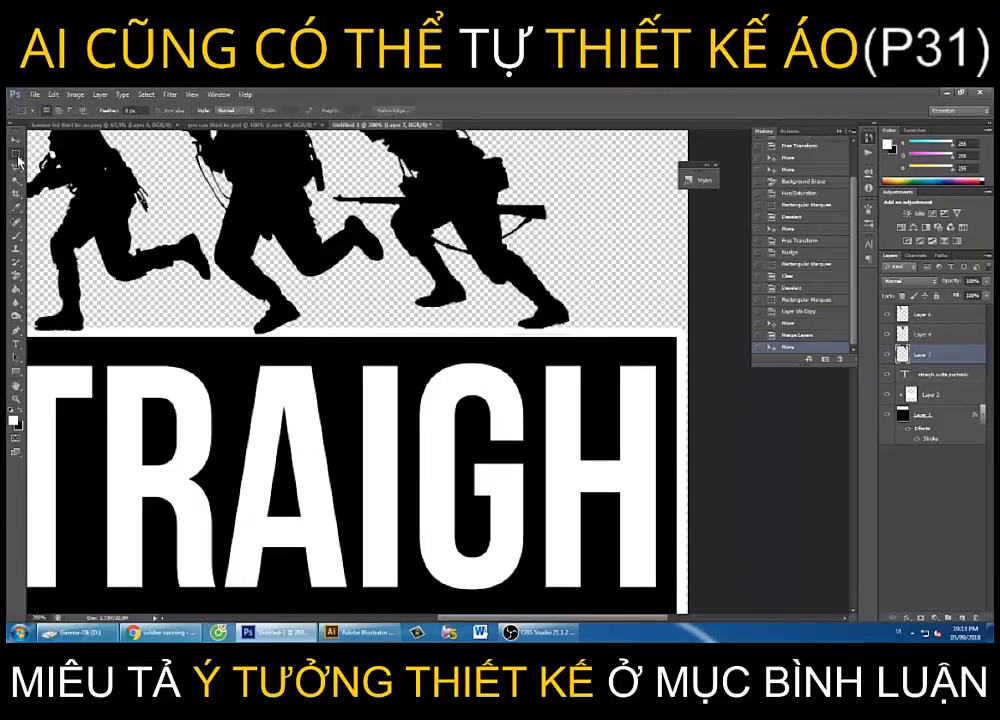
{"action": "left_click_drag", "start_coordinate": [480, 362], "coordinate": [598, 330]}
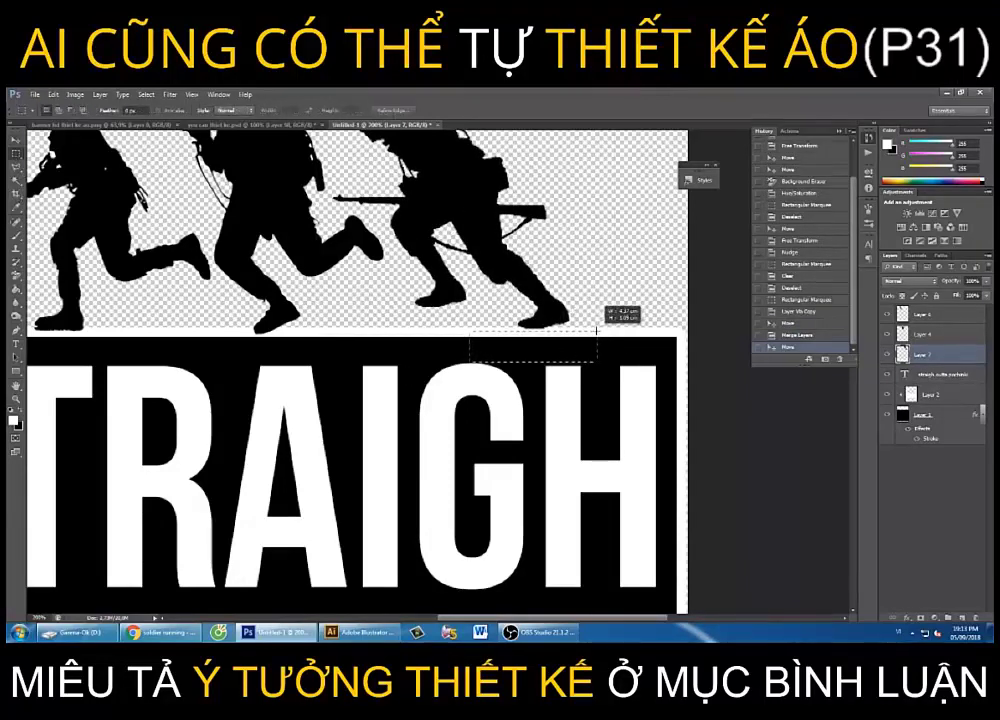
{"action": "key", "text": "Delete"}
{"action": "key", "text": "ctrl+d"}
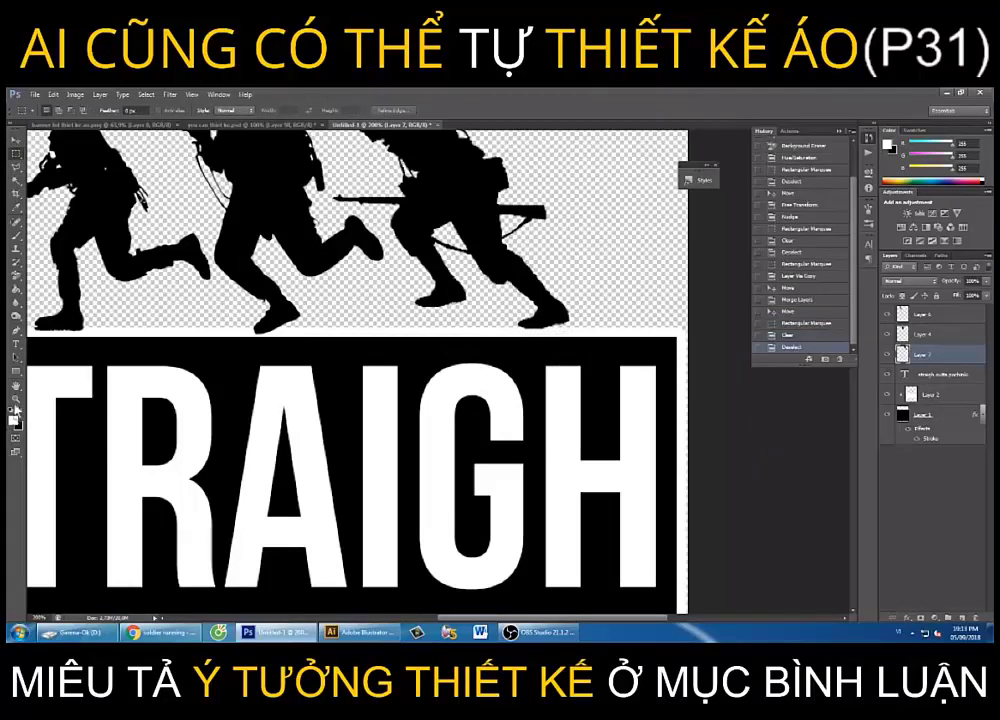
{"action": "left_click", "coordinate": [15, 398]}
{"action": "left_click", "coordinate": [317, 330], "text": "alt"}
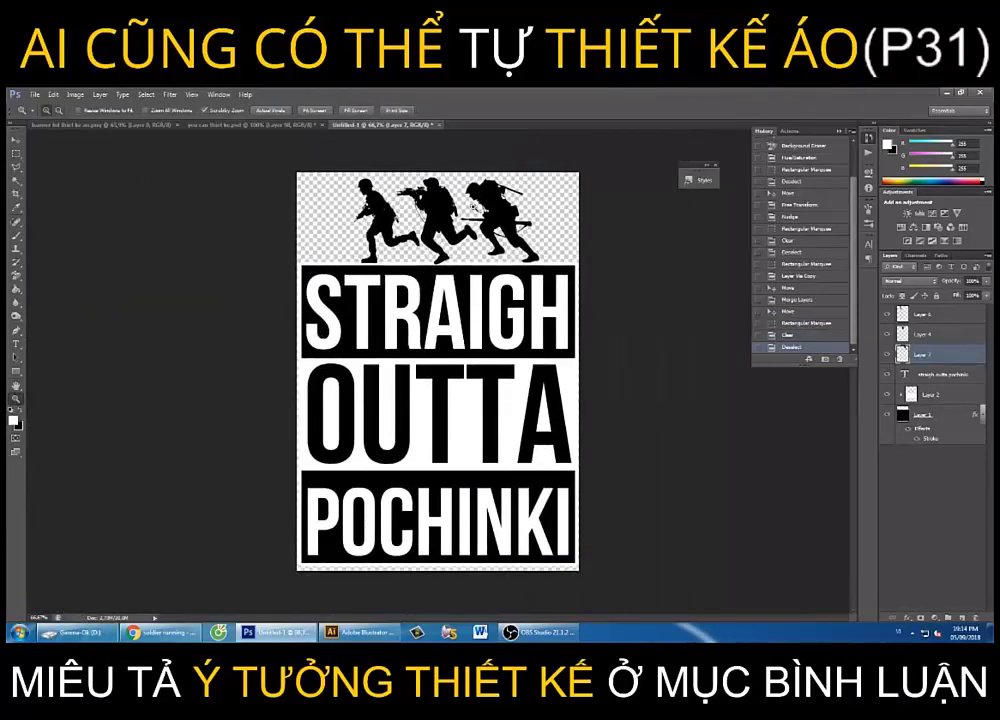
Nudge the left and middle soldier silhouettes into place, then view the hoodie mockup document
{"action": "left_click", "coordinate": [17, 143]}
{"action": "left_click_drag", "start_coordinate": [497, 206], "coordinate": [501, 193]}
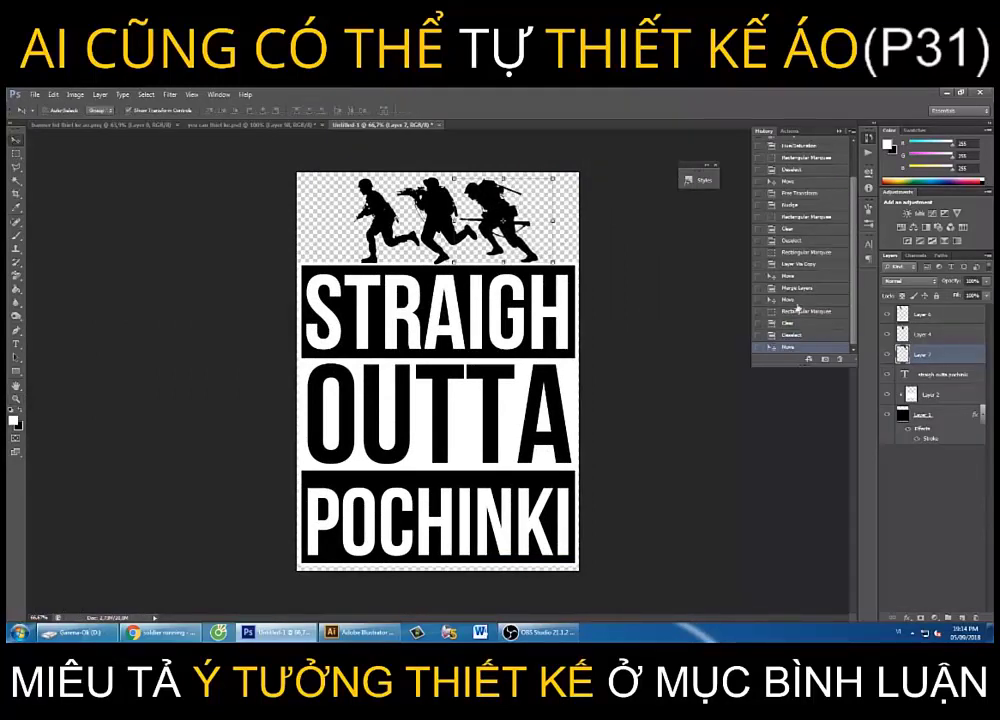
{"action": "mouse_move", "coordinate": [380, 215]}
{"action": "left_mouse_down"}
{"action": "mouse_move", "coordinate": [404, 264]}
{"action": "mouse_move", "coordinate": [390, 250]}
{"action": "left_mouse_up"}
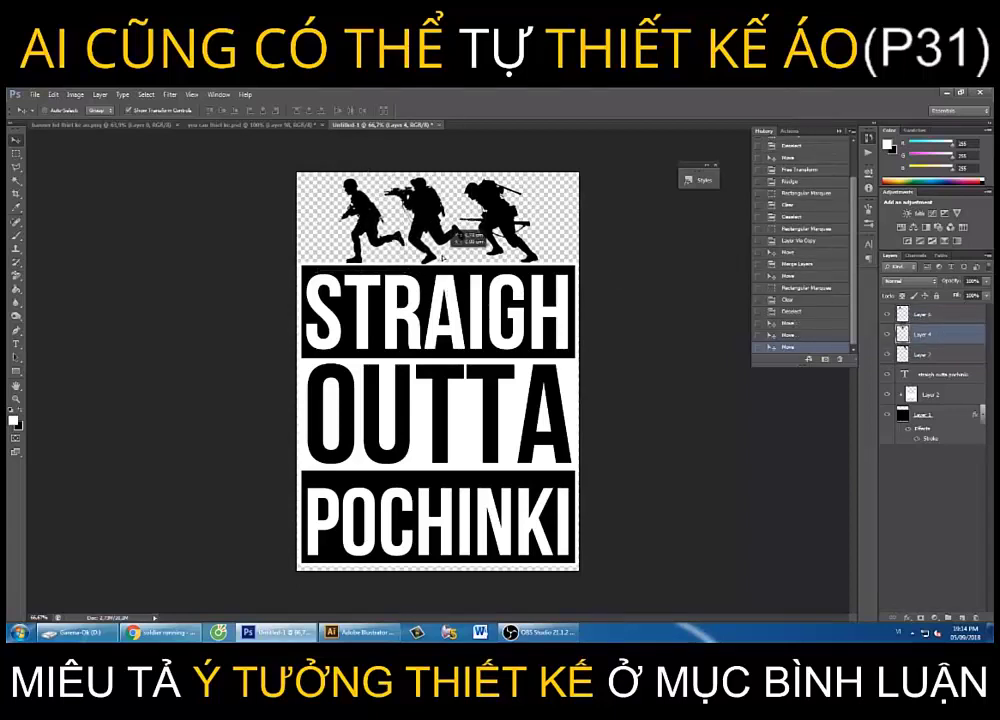
{"action": "left_click_drag", "start_coordinate": [452, 262], "coordinate": [443, 257]}
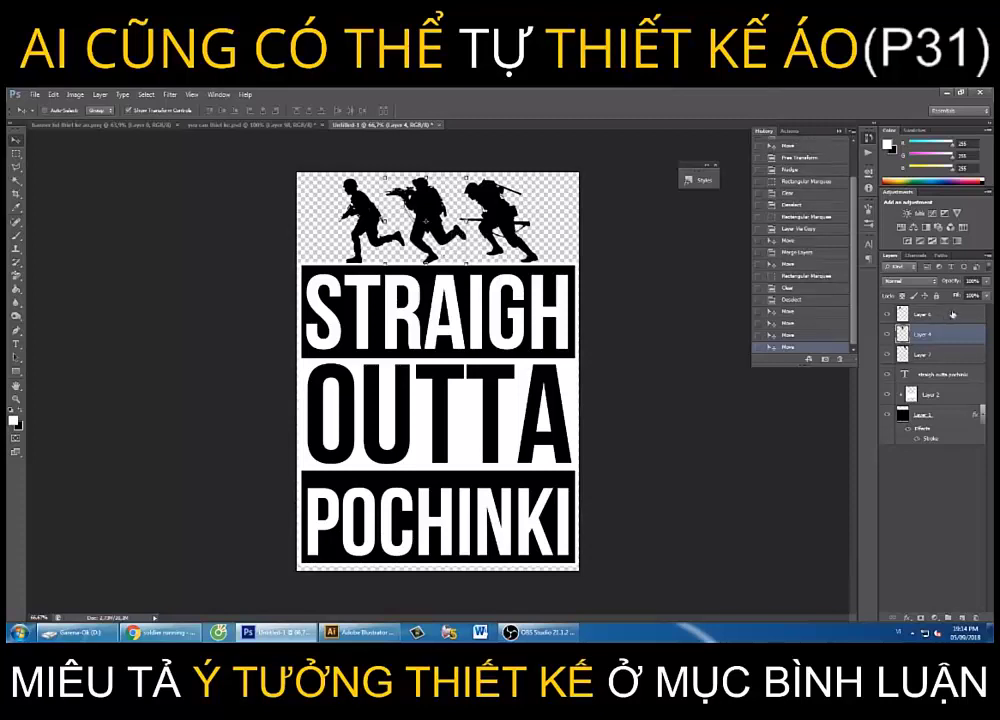
{"action": "left_click", "coordinate": [400, 250]}
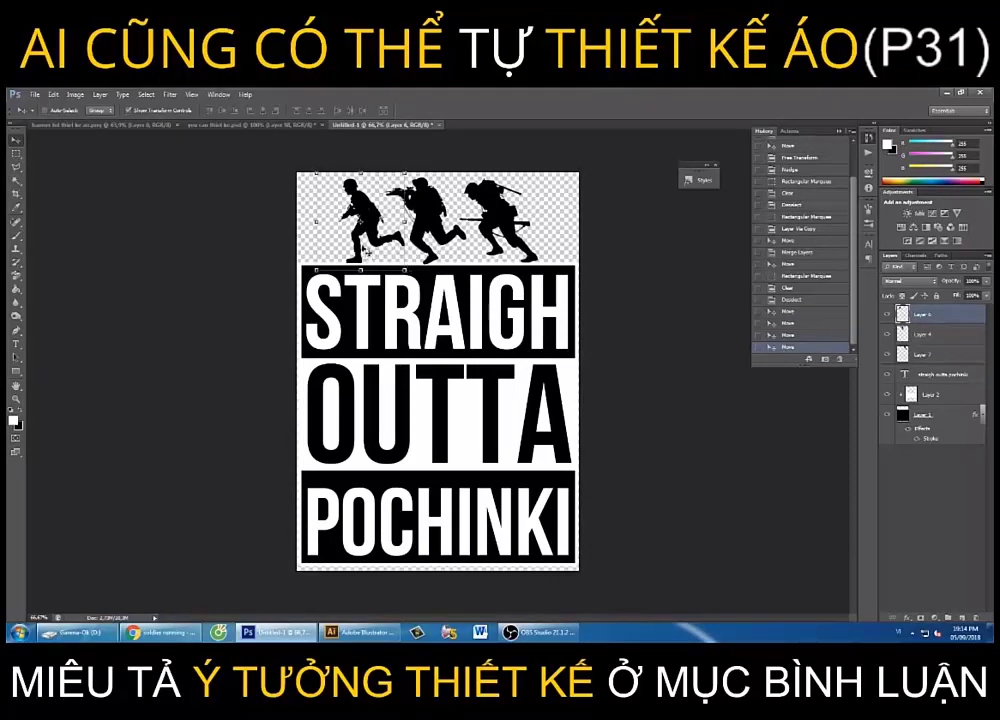
{"action": "left_click", "coordinate": [268, 125]}
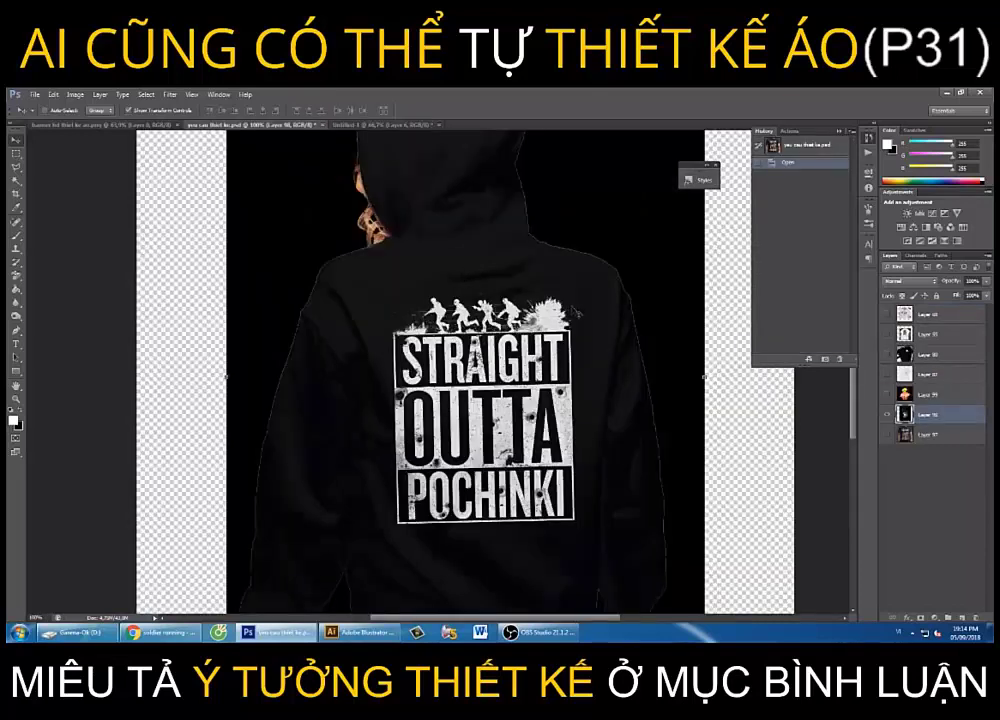
Switch back from the hoodie mockup to the Untitled-1 design document
{"action": "left_click", "coordinate": [379, 125]}
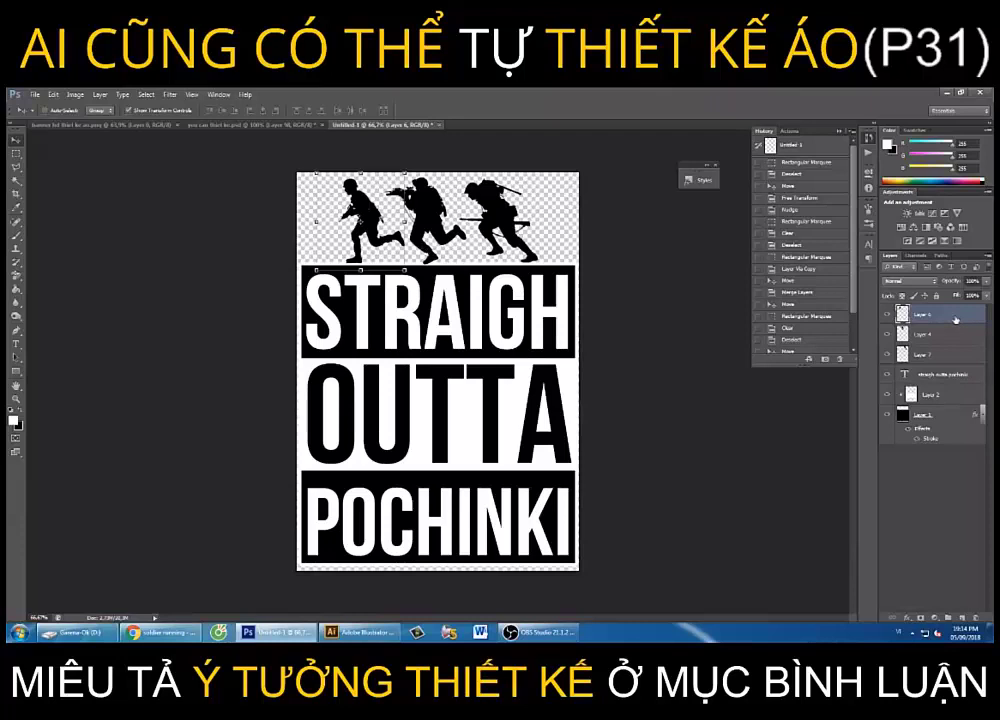
Invert each of the three soldier layers so the silhouettes turn white
{"action": "key", "text": "ctrl+i"}
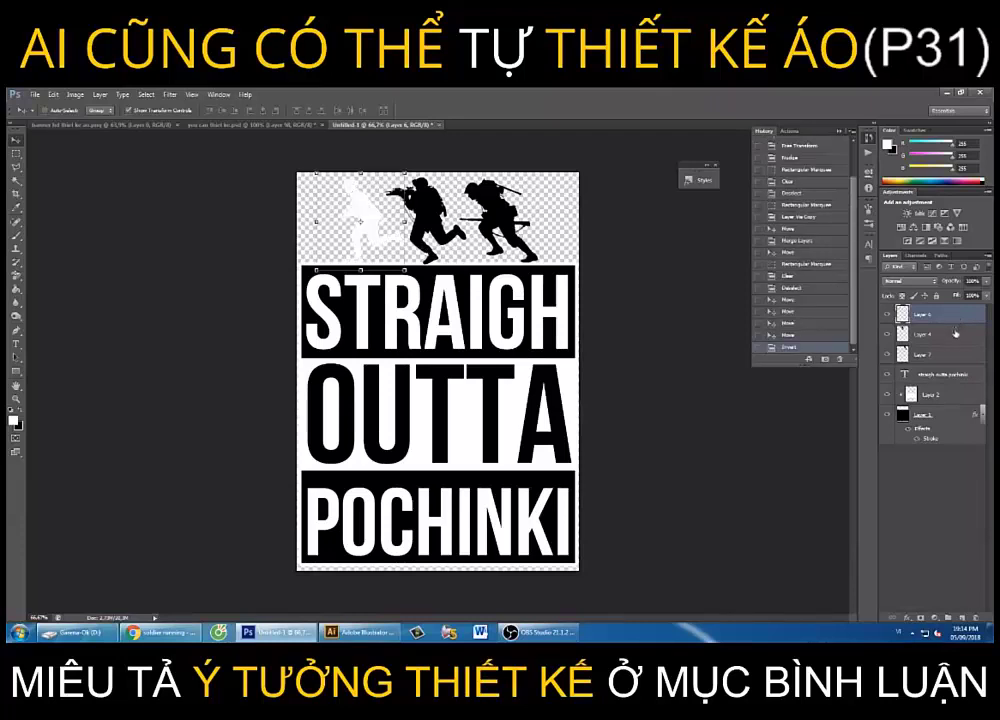
{"action": "left_click", "coordinate": [953, 336]}
{"action": "key", "text": "ctrl+i"}
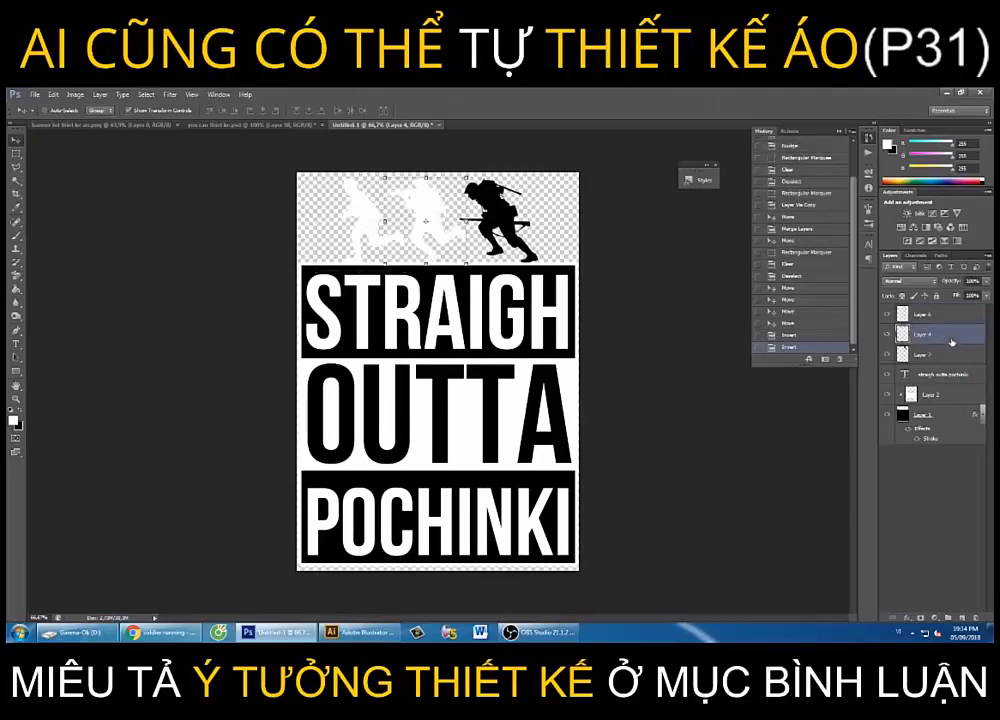
{"action": "left_click", "coordinate": [946, 352]}
{"action": "key", "text": "ctrl+i"}
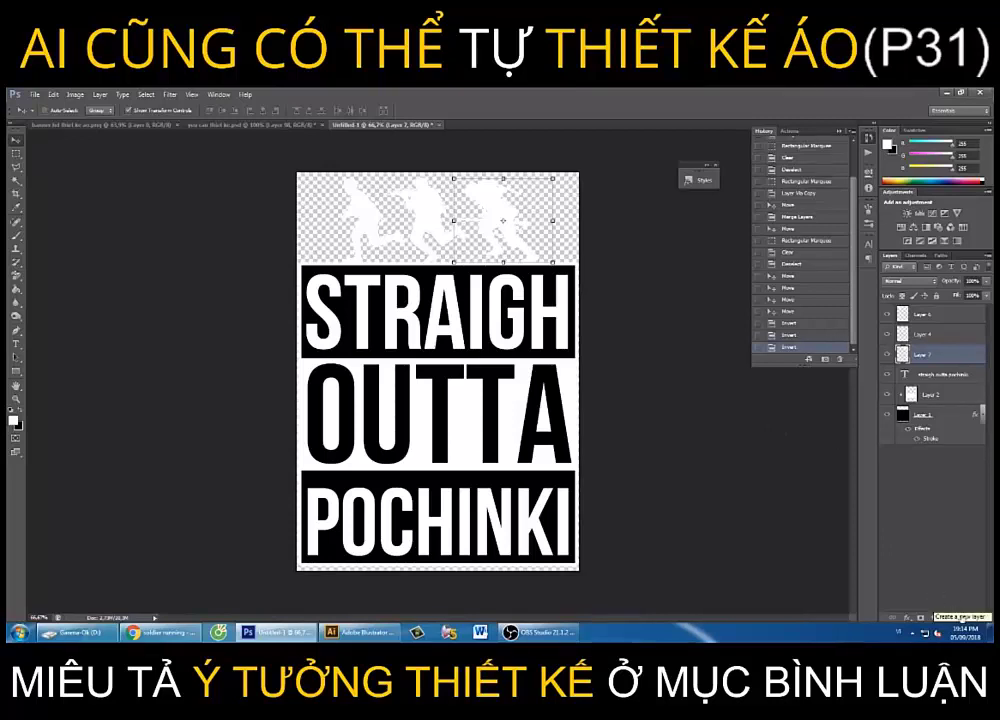
Add a new empty layer and move it to the bottom of the layer stack
{"action": "left_click", "coordinate": [962, 619]}
{"action": "left_click_drag", "start_coordinate": [923, 369], "coordinate": [958, 483]}
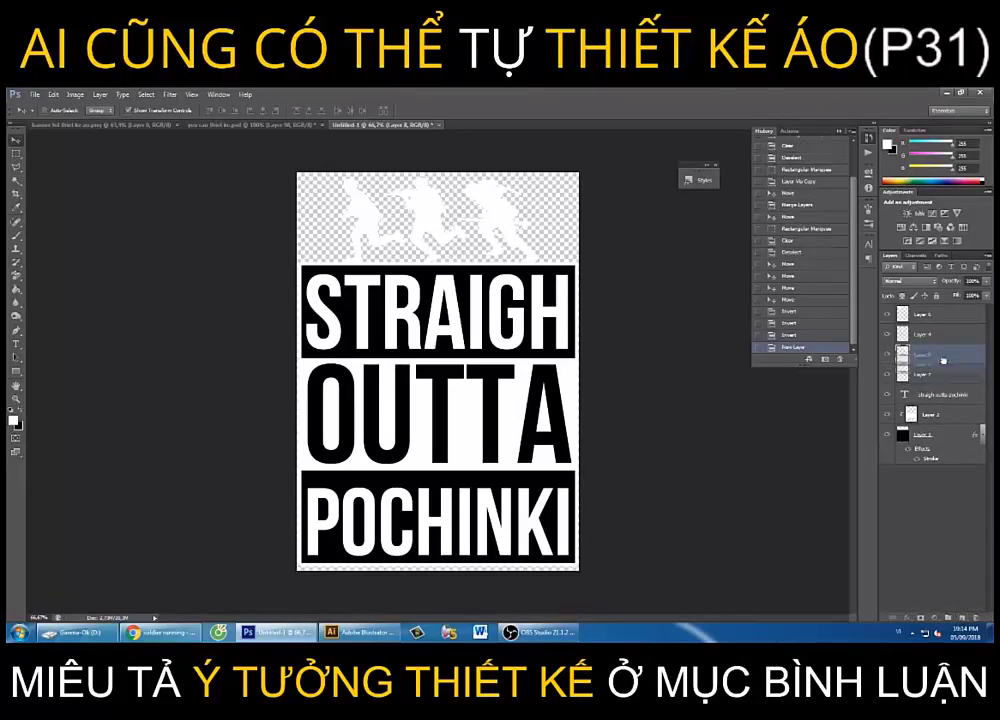
{"action": "left_click", "coordinate": [14, 292]}
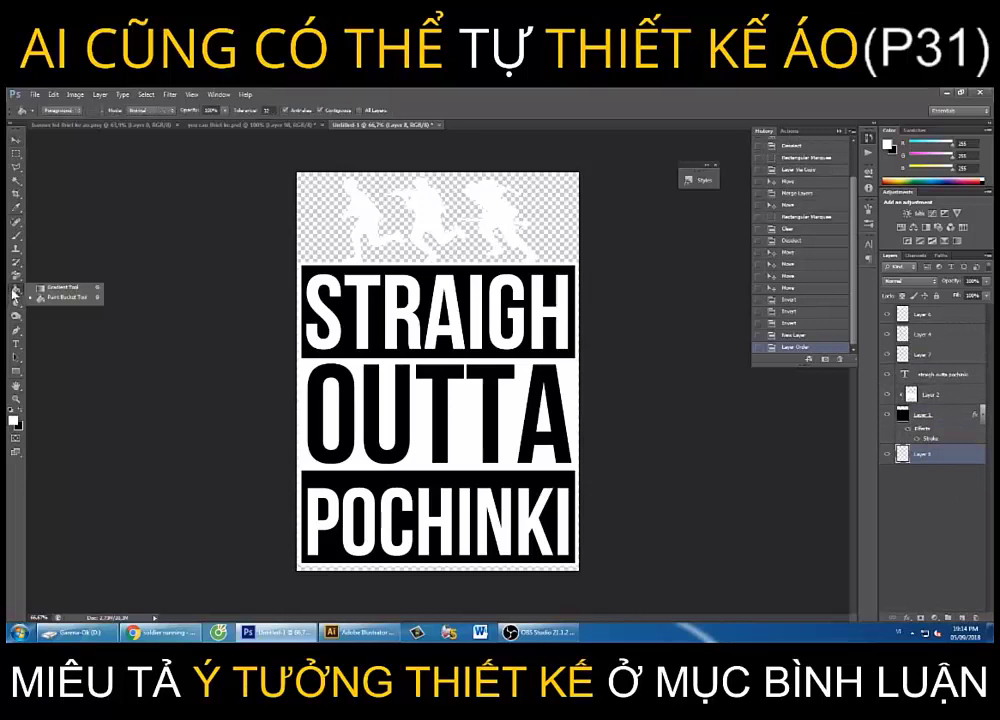
Set black as the foreground colour and paint-bucket fill the bottom Layer 8
{"action": "left_click", "coordinate": [65, 302]}
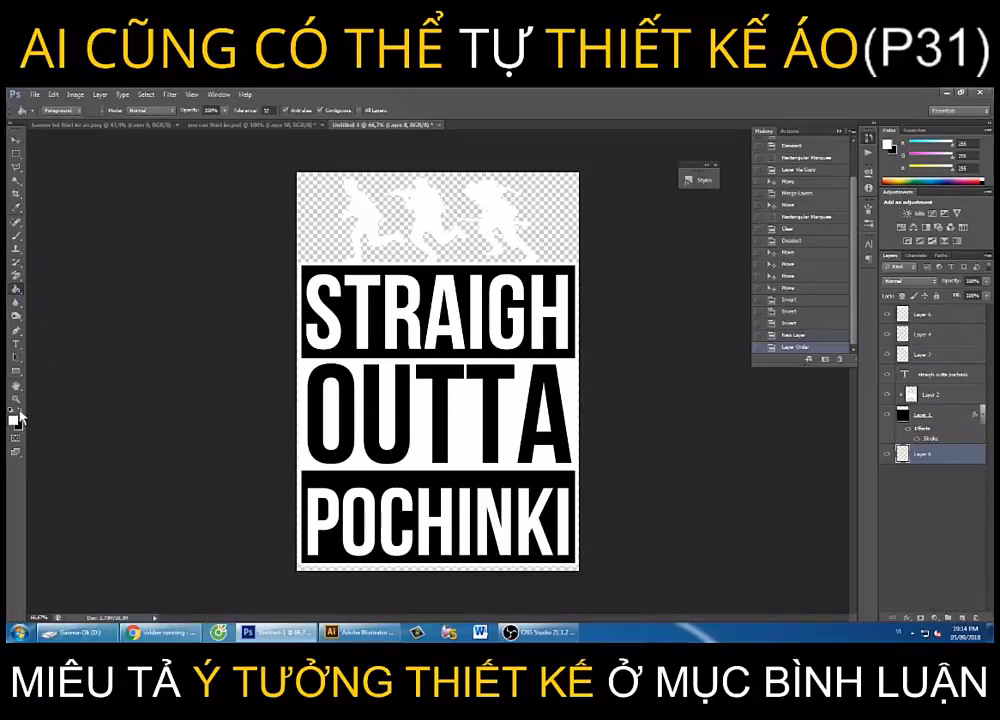
{"action": "left_click", "coordinate": [14, 422]}
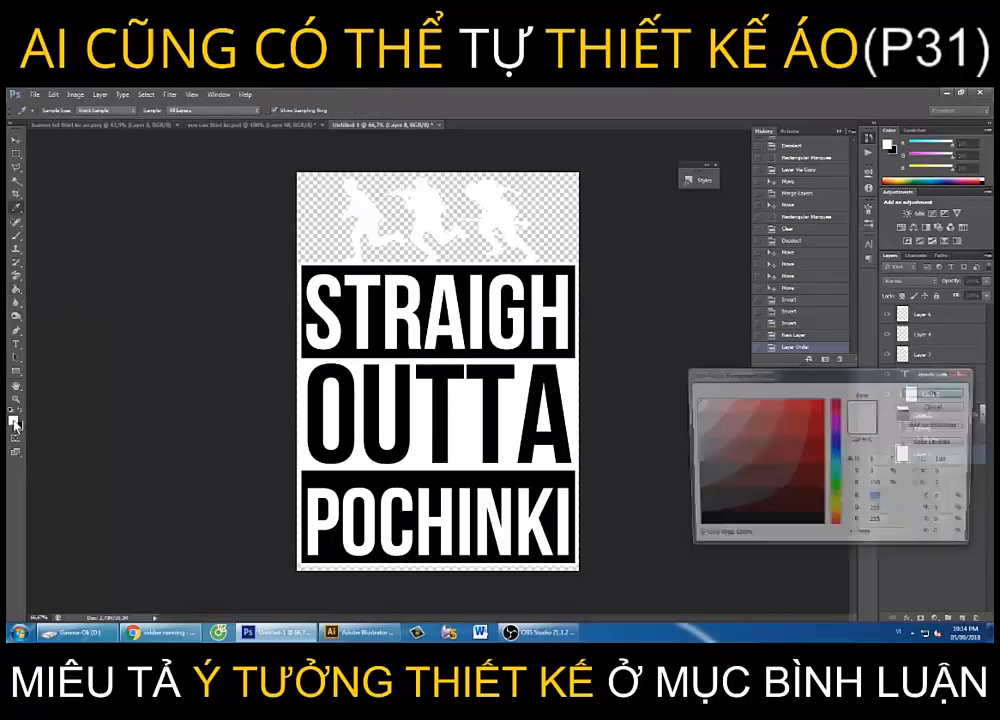
{"action": "left_click", "coordinate": [684, 545]}
{"action": "key", "text": "Return"}
{"action": "left_click", "coordinate": [455, 395]}
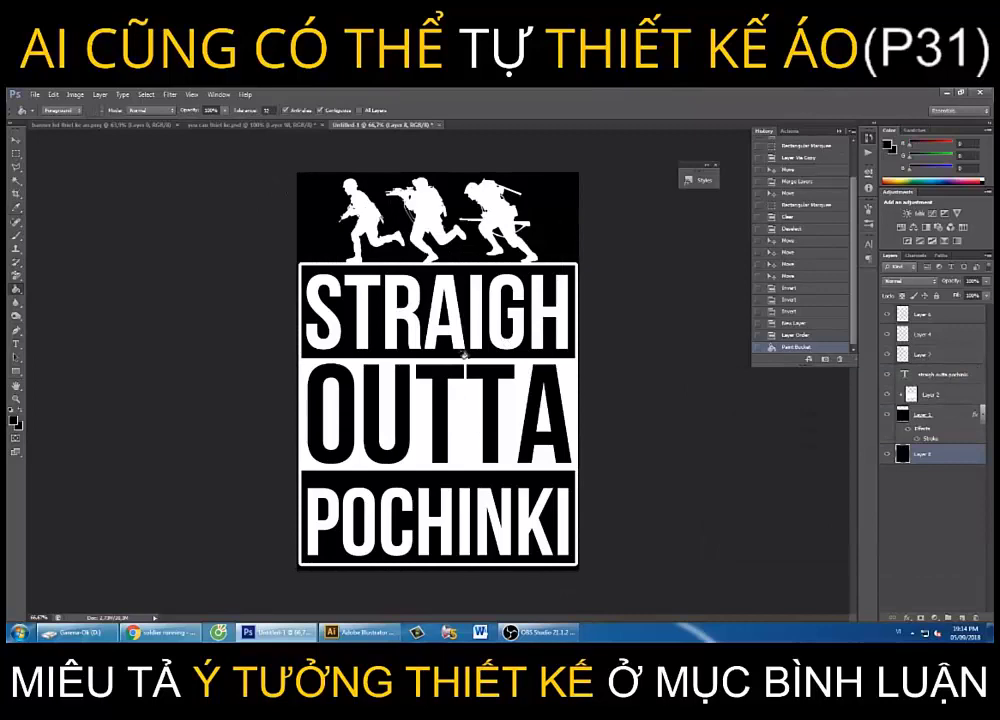
Replace the Google Images query with 'explosion png' and run the search
{"action": "left_click", "coordinate": [160, 632]}
{"action": "scroll", "coordinate": [329, 310], "scroll_direction": "up", "scroll_amount": 2}
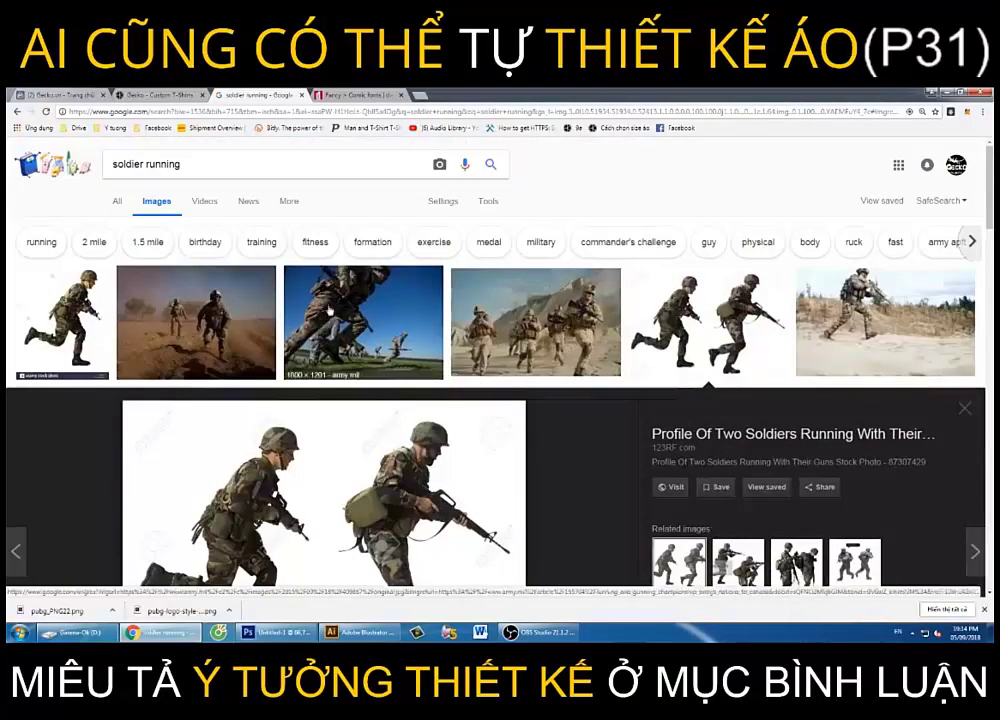
{"action": "double_click", "coordinate": [128, 164]}
{"action": "triple_click", "coordinate": [190, 164]}
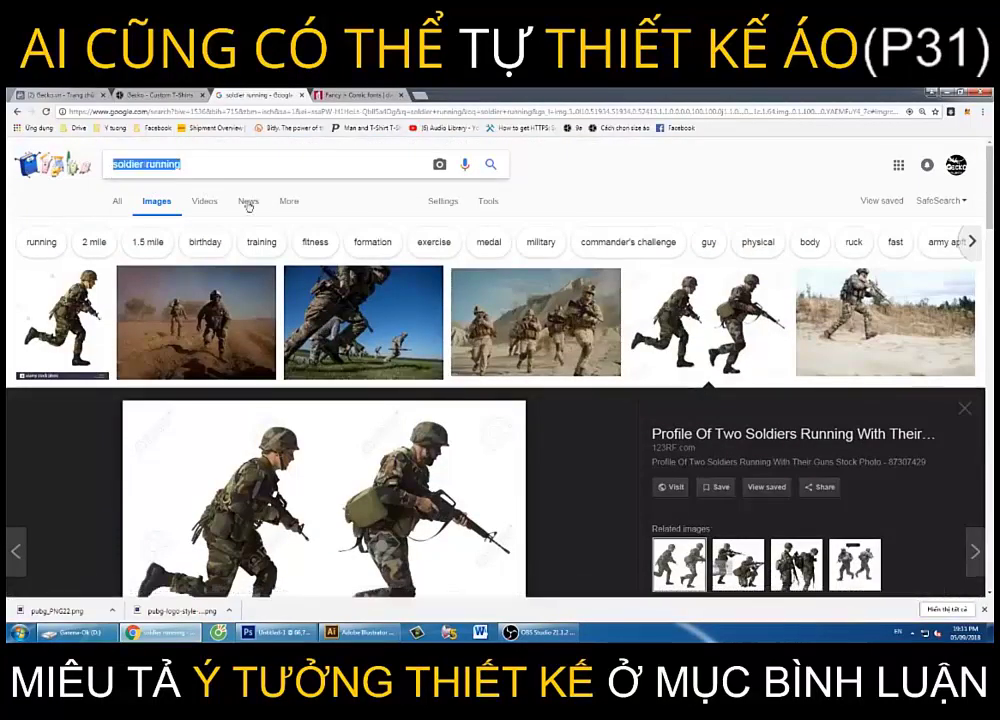
{"action": "type", "text": "expl"}
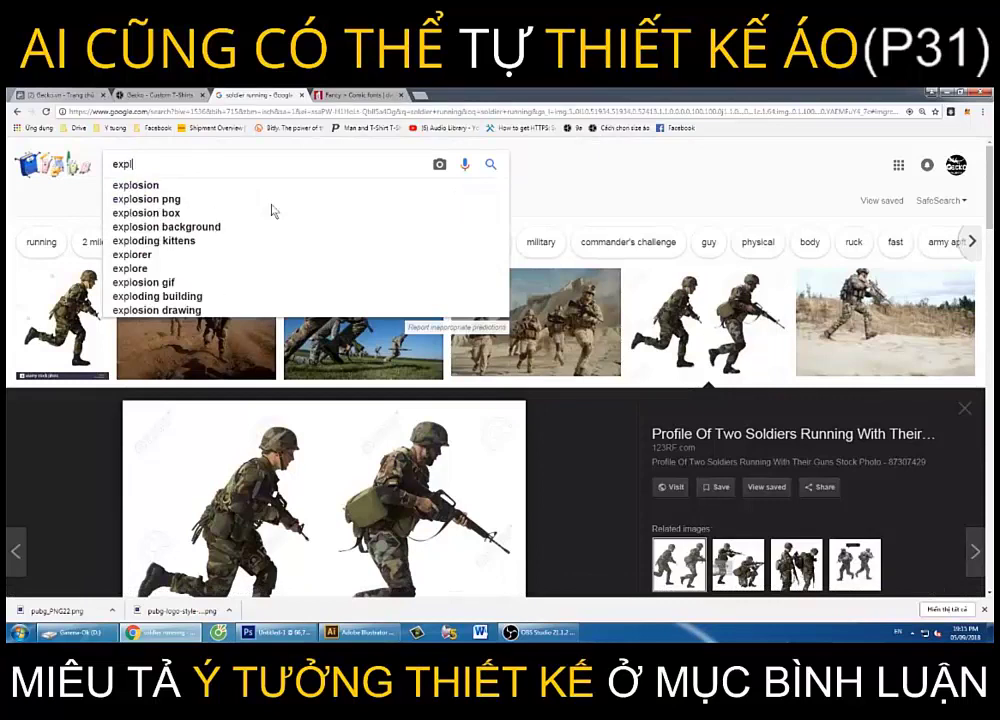
{"action": "type", "text": "osion png"}
{"action": "key", "text": "Return"}
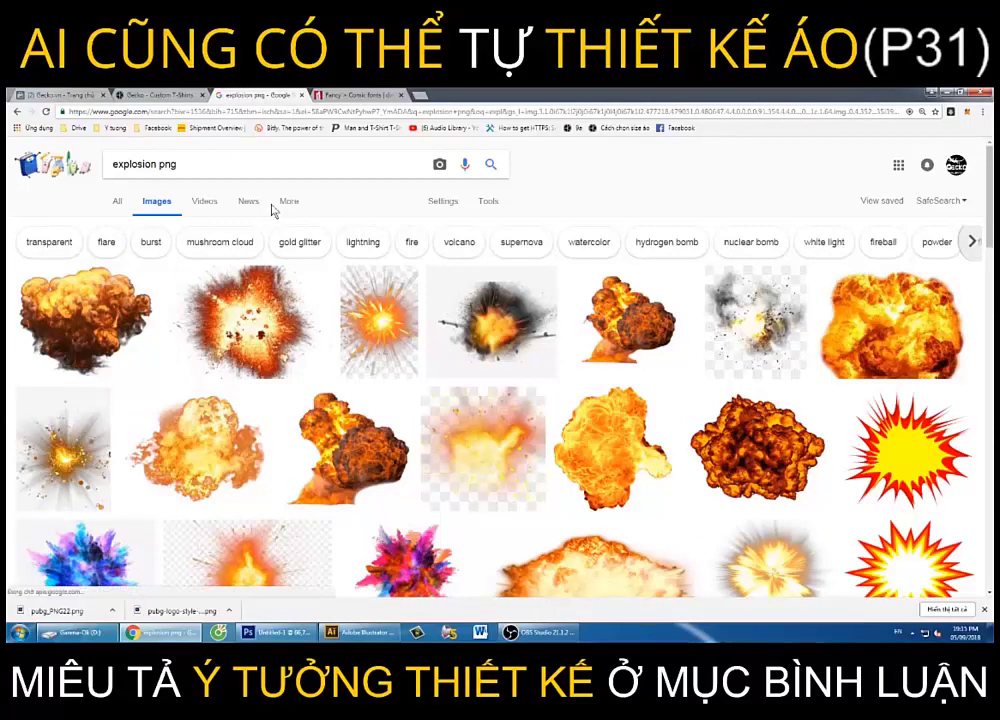
Copy the first large explosion image and return to Photoshop
{"action": "left_click", "coordinate": [90, 262]}
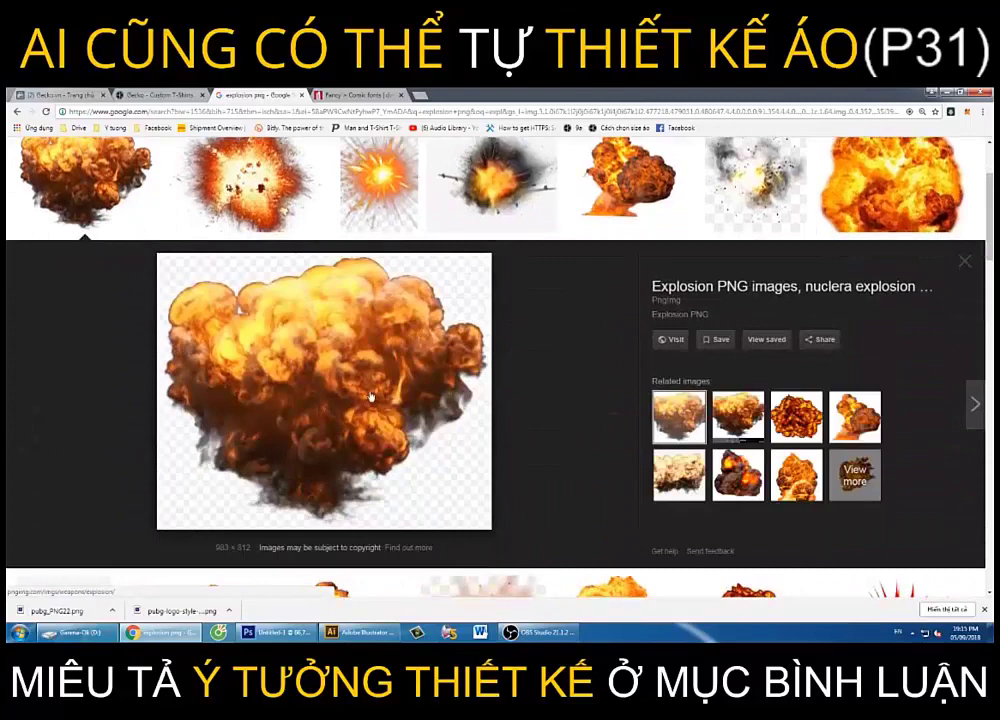
{"action": "scroll", "coordinate": [371, 398], "scroll_direction": "down", "scroll_amount": 2}
{"action": "scroll", "coordinate": [371, 398], "scroll_direction": "up", "scroll_amount": 2}
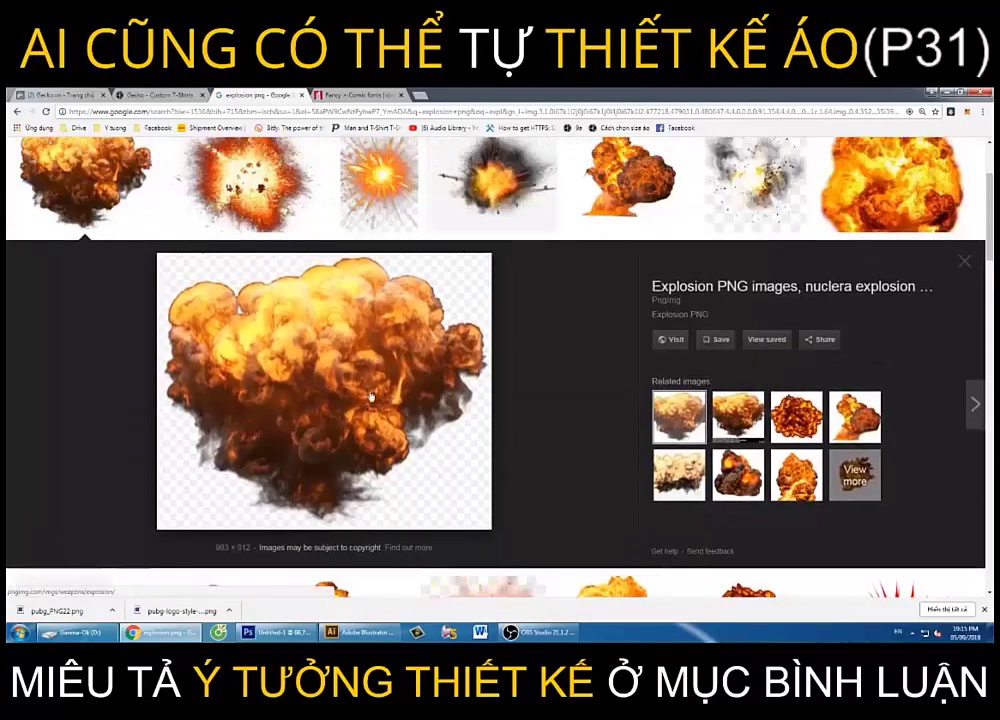
{"action": "right_click", "coordinate": [332, 347]}
{"action": "left_click", "coordinate": [370, 459]}
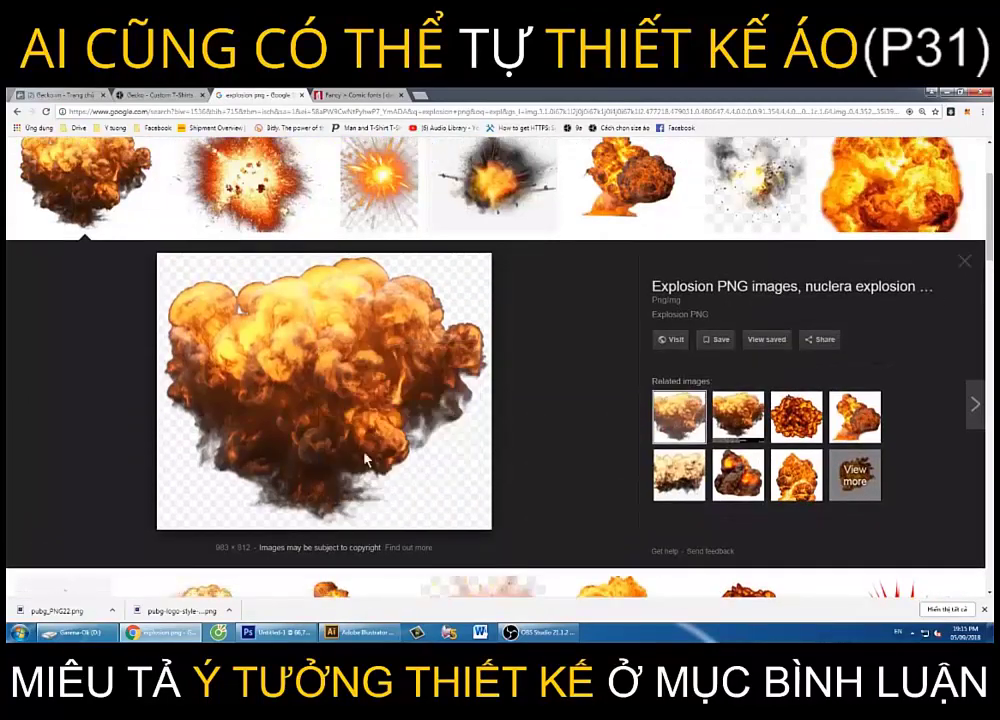
{"action": "key", "text": "alt+Tab"}
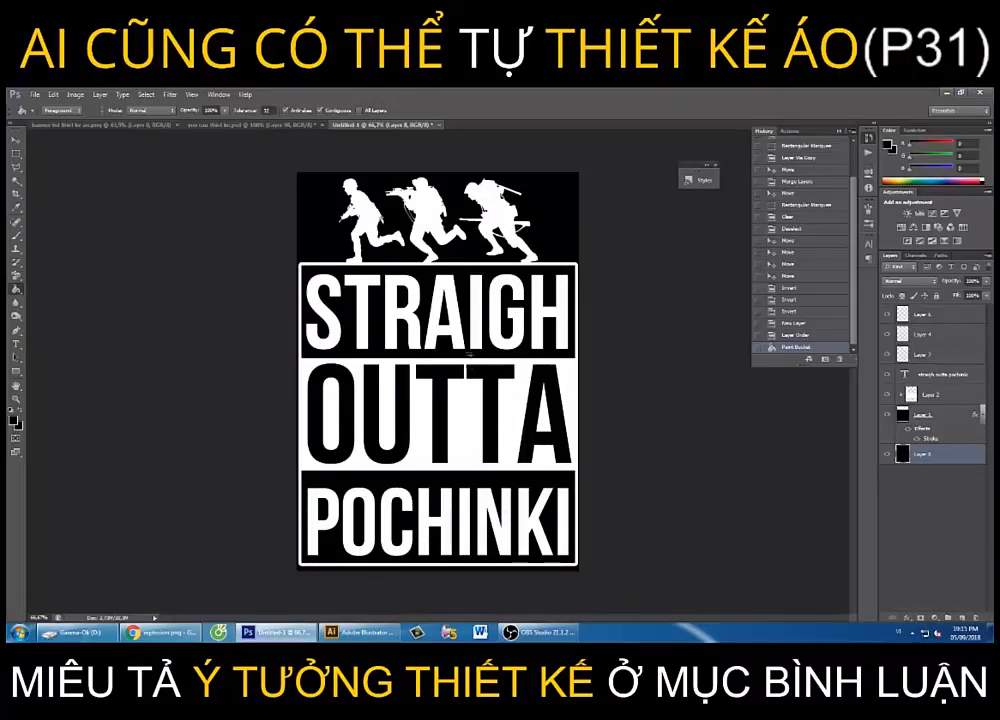
Paste a trial explosion above the soldier layers, position it, then delete that layer
{"action": "key", "text": "ctrl+v"}
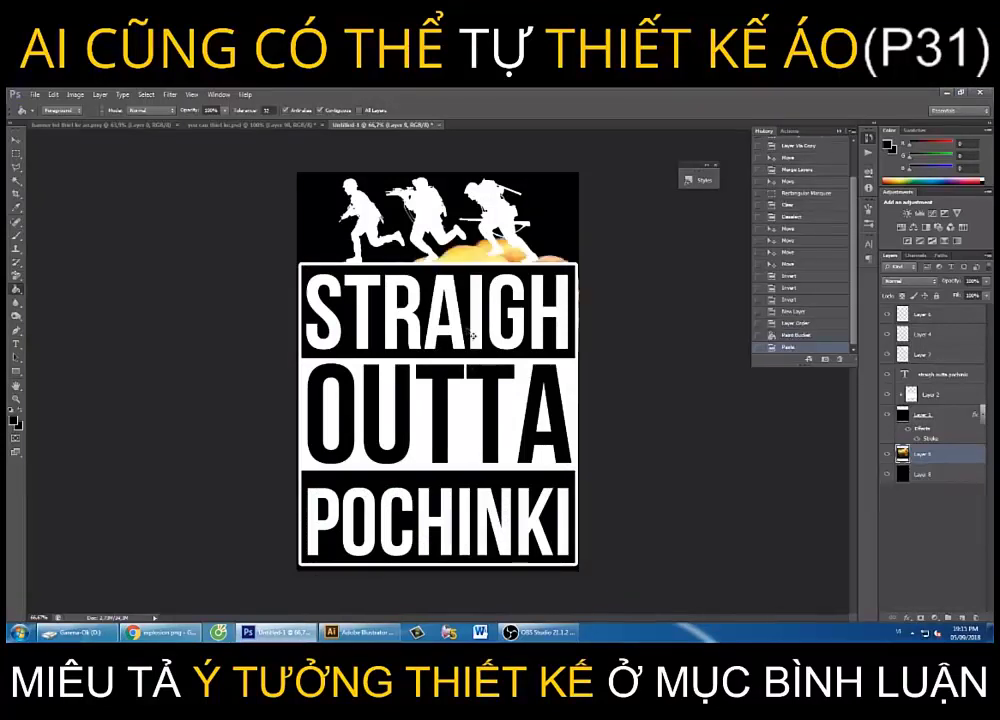
{"action": "left_click", "coordinate": [14, 140]}
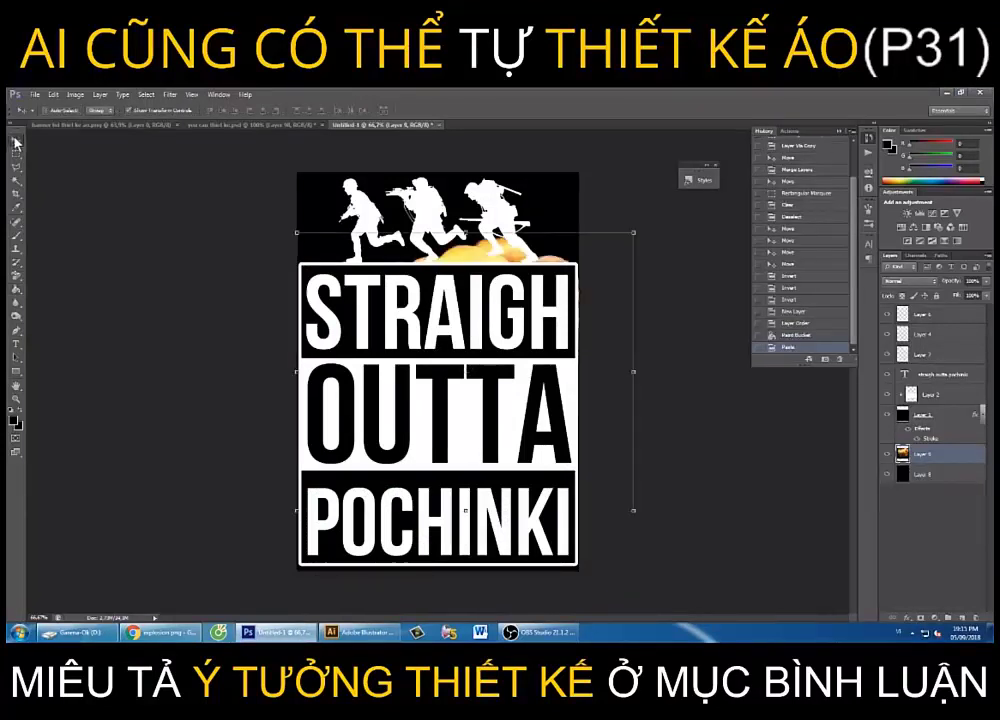
{"action": "key", "text": "ctrl+z"}
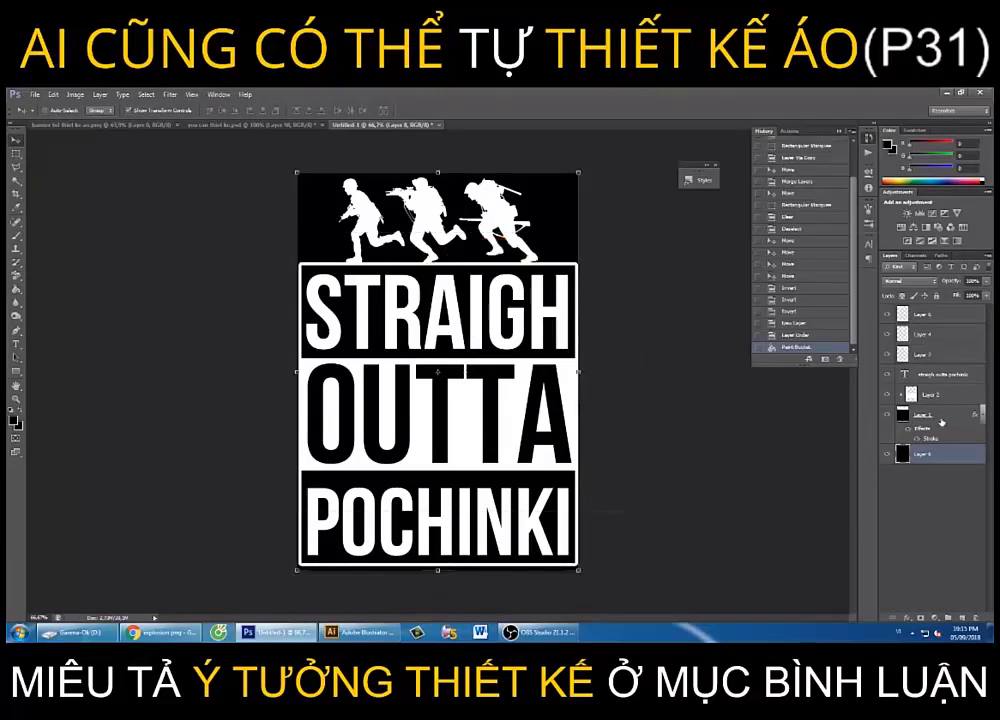
{"action": "left_click", "coordinate": [918, 314]}
{"action": "key", "text": "ctrl+v"}
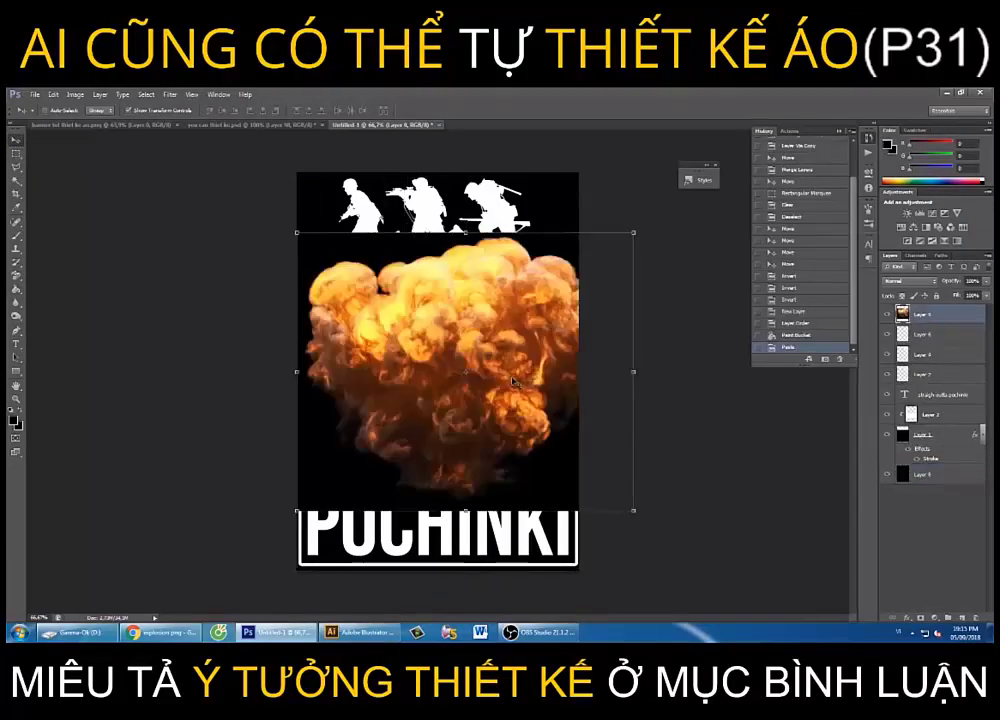
{"action": "key", "text": "ctrl+z"}
{"action": "key", "text": "ctrl+v"}
{"action": "left_click_drag", "start_coordinate": [517, 383], "coordinate": [513, 353]}
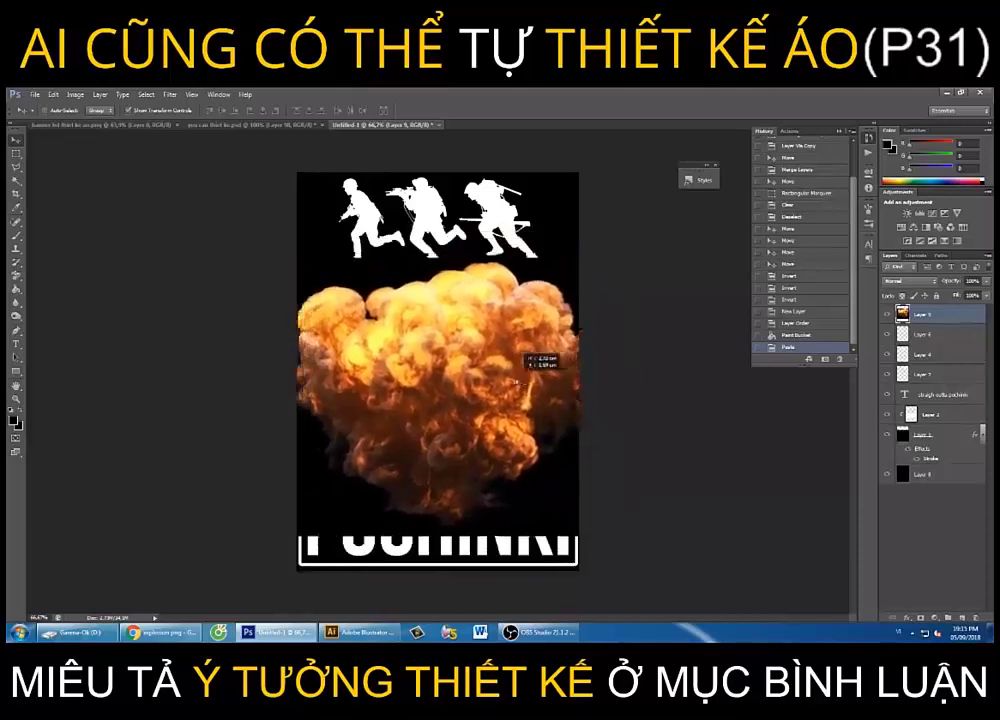
{"action": "left_click_drag", "start_coordinate": [513, 353], "coordinate": [543, 388]}
{"action": "key", "text": "shift+Right"}
{"action": "key", "text": "shift+Right"}
{"action": "key", "text": "shift+Right"}
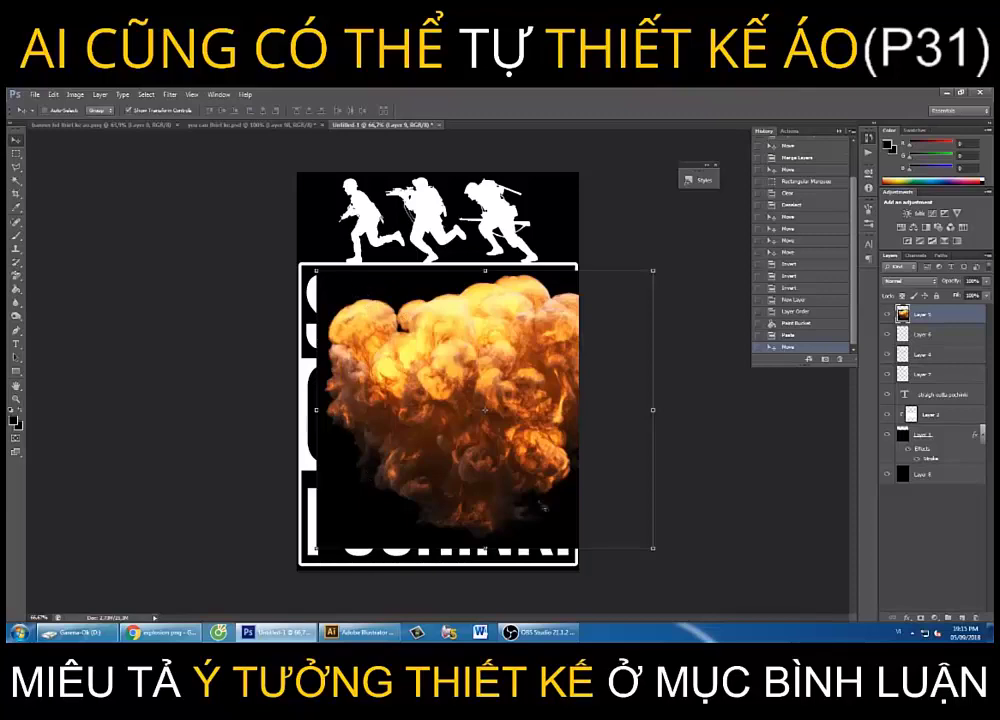
{"action": "key", "text": "Delete"}
{"action": "key", "text": "Return"}
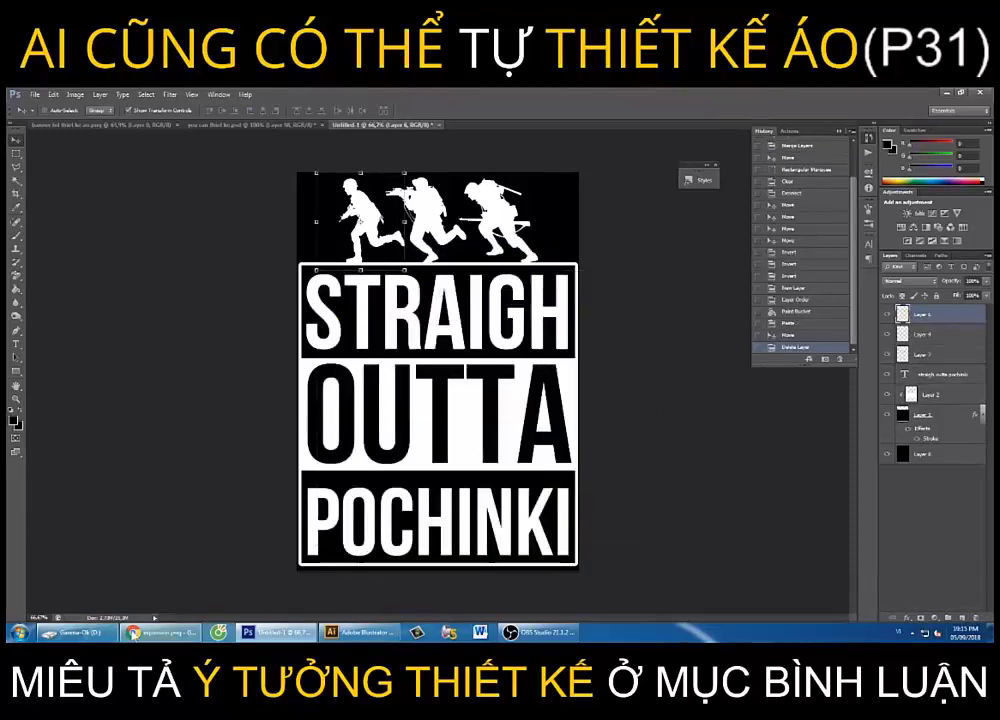
Save the explosion image as a PNG and open the download in Photoshop
{"action": "right_click", "coordinate": [318, 334]}
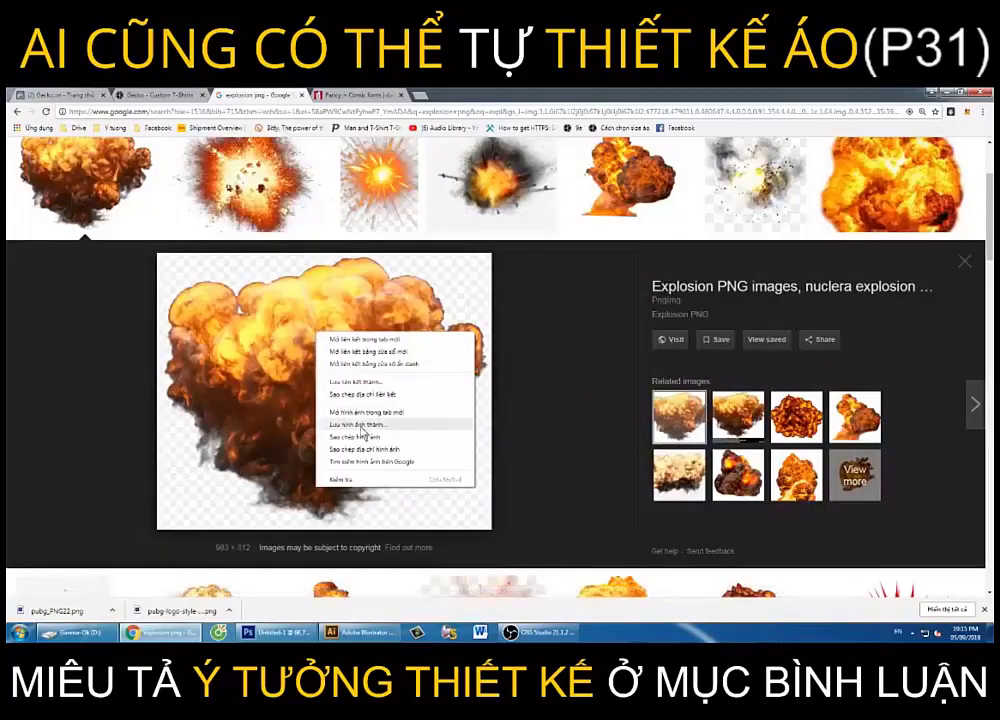
{"action": "left_click", "coordinate": [361, 426]}
{"action": "key", "text": "Return"}
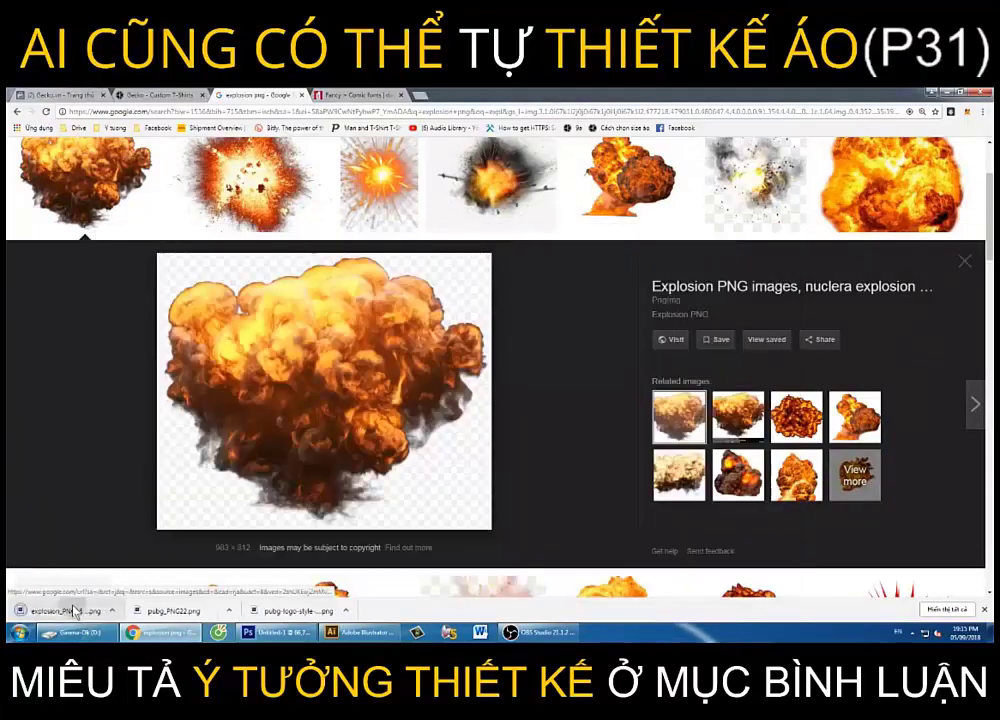
{"action": "left_click", "coordinate": [73, 611]}
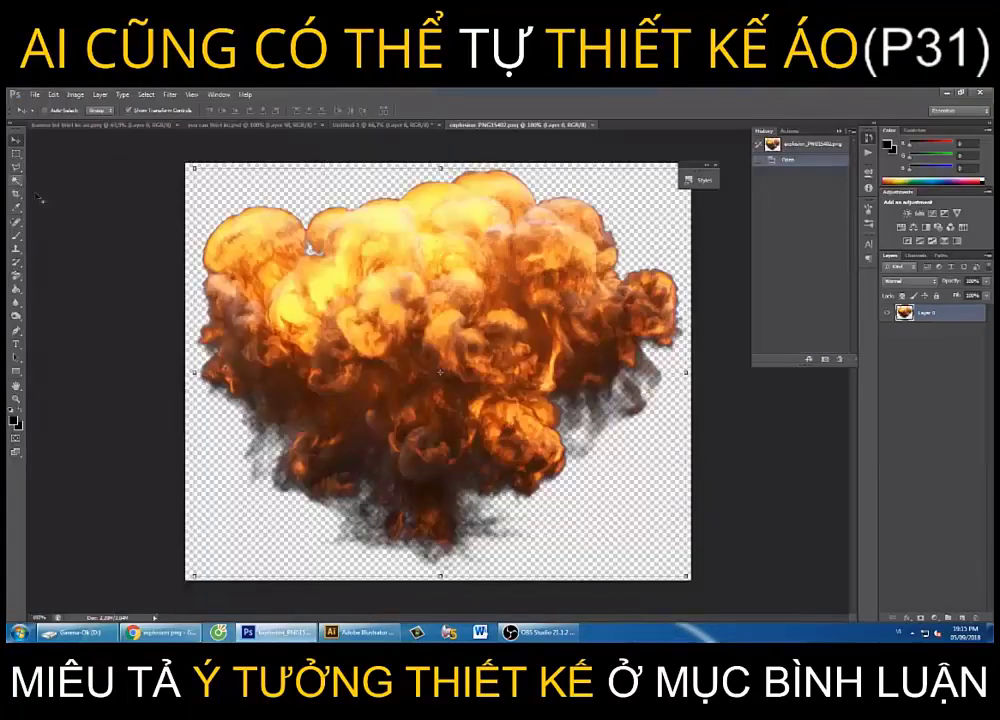
Paste the explosion into Untitled-1, shrink it onto the first soldier's legs, and move it below Layer 7
{"action": "key", "text": "ctrl+a"}
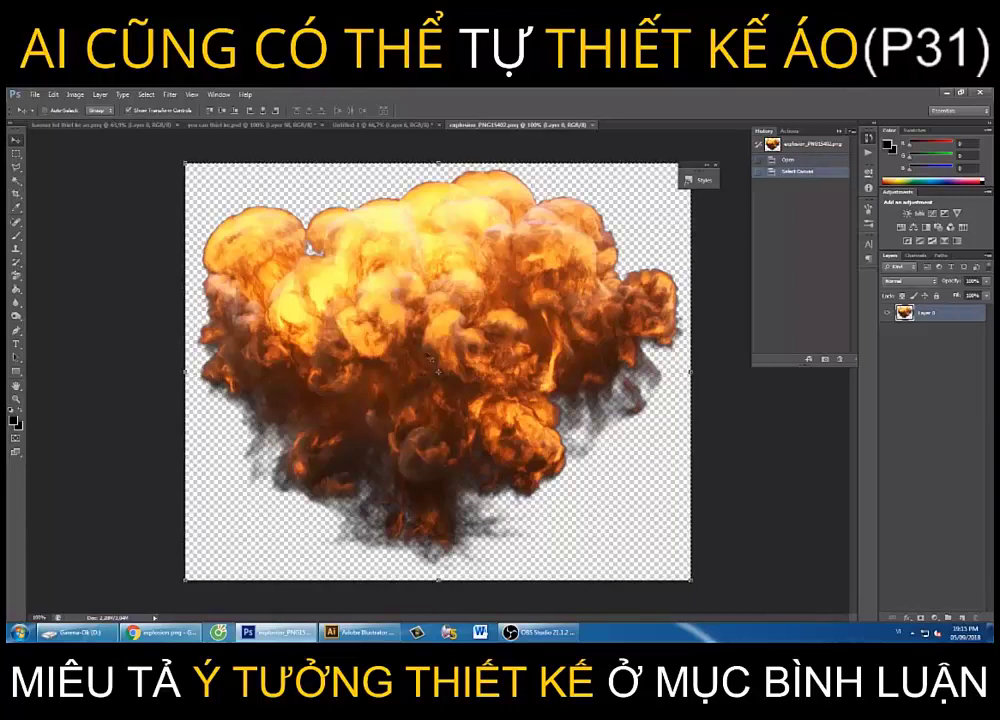
{"action": "left_click", "coordinate": [375, 127]}
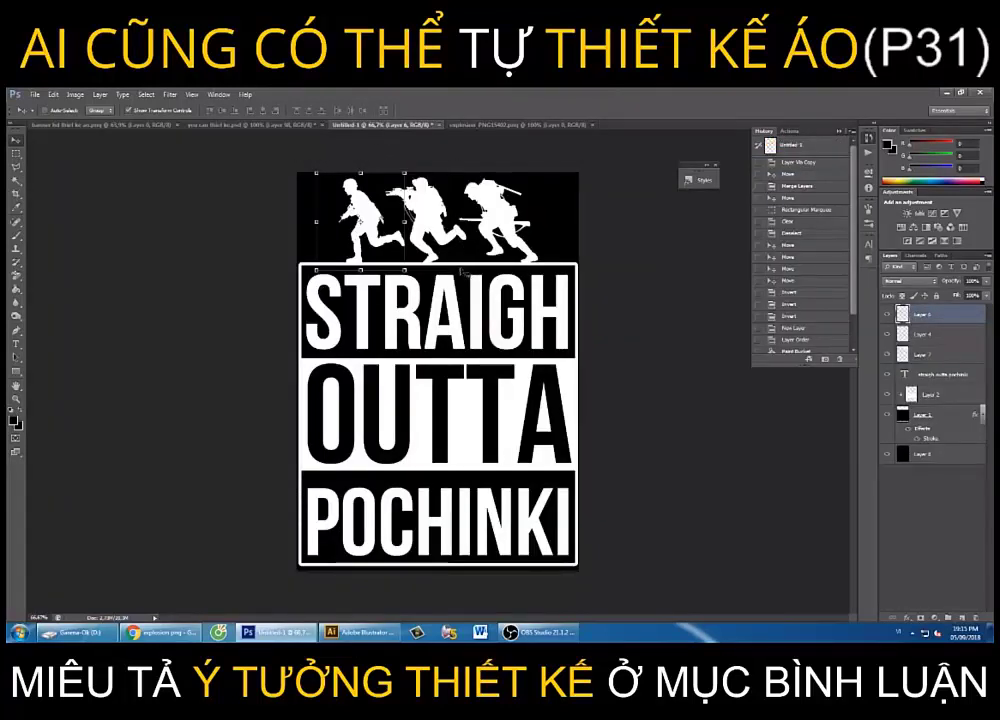
{"action": "key", "text": "ctrl+v"}
{"action": "key", "text": "ctrl+t"}
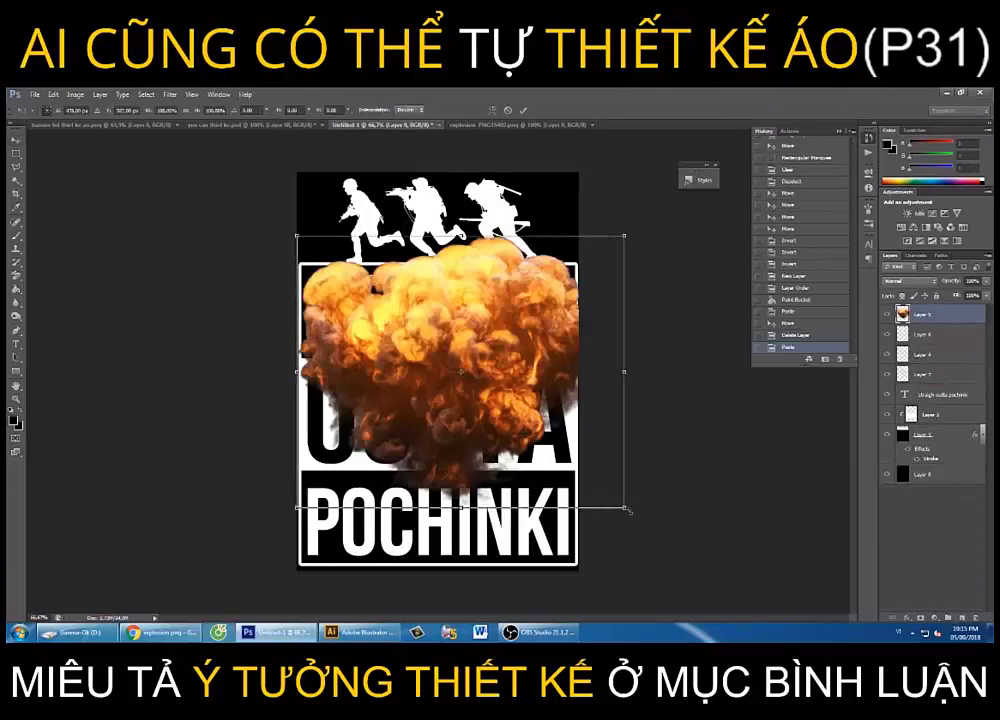
{"action": "left_click_drag", "start_coordinate": [628, 511], "coordinate": [366, 292]}
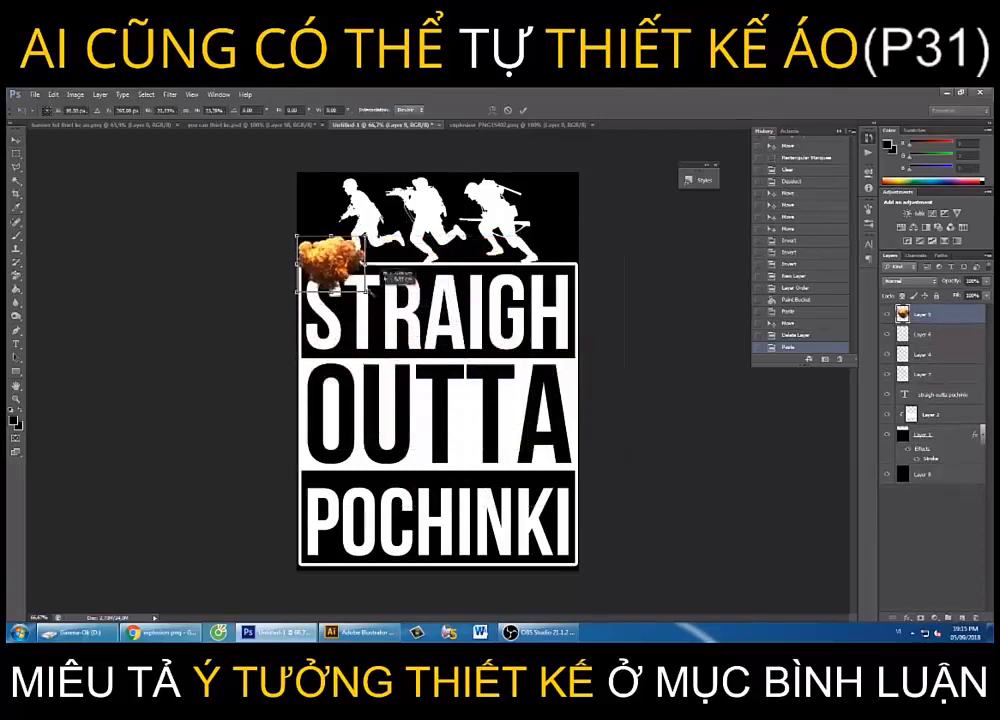
{"action": "left_click_drag", "start_coordinate": [367, 291], "coordinate": [362, 226]}
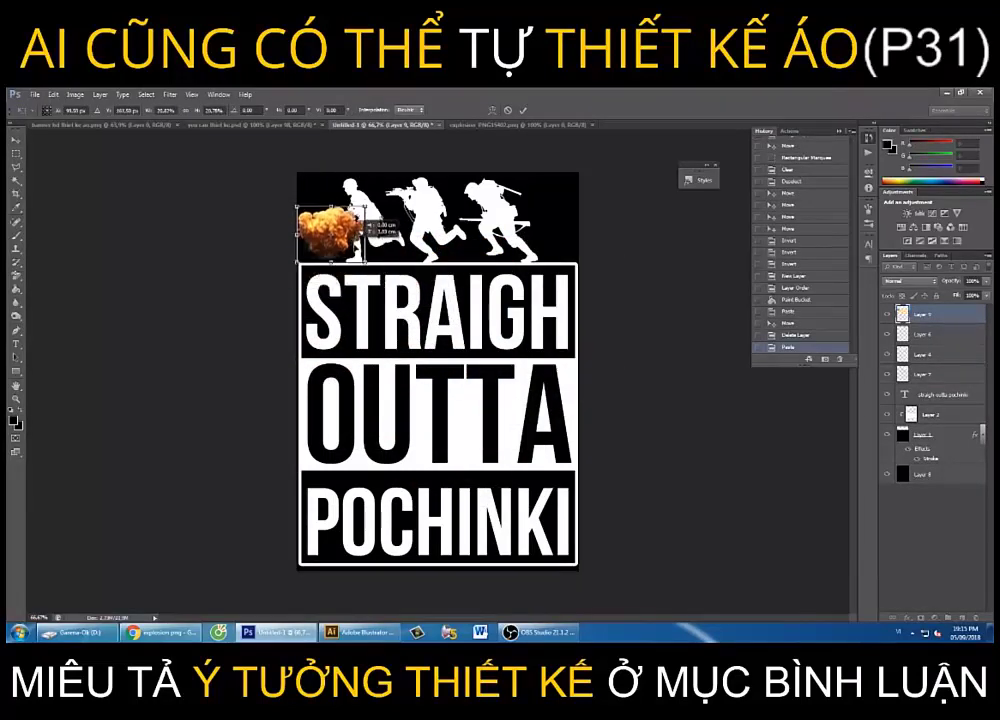
{"action": "key", "text": "Return"}
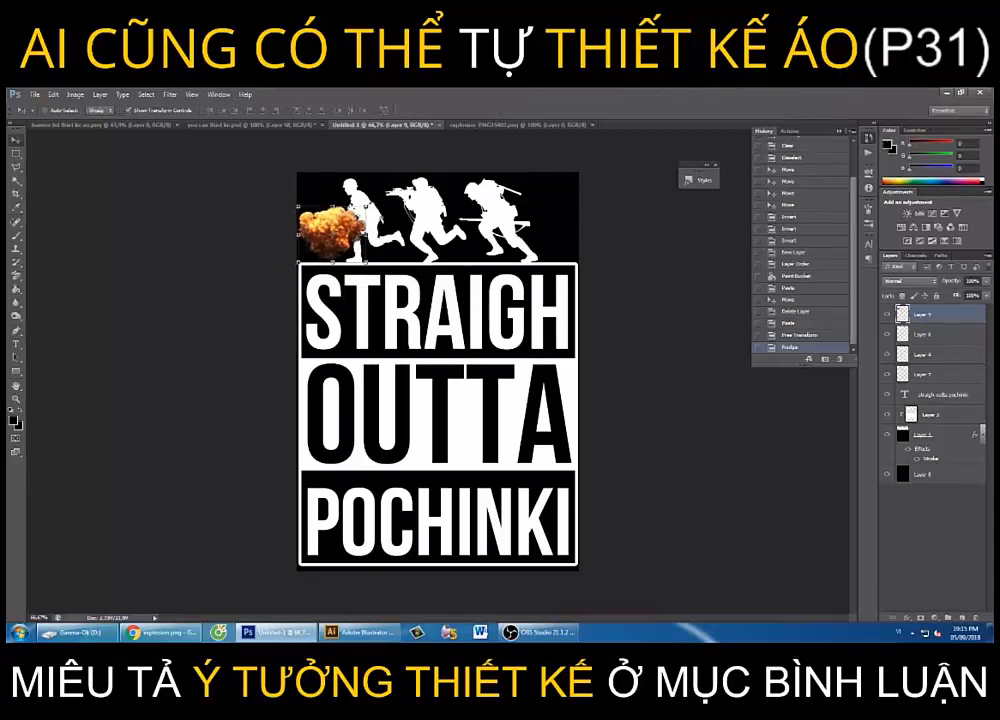
{"action": "left_click_drag", "start_coordinate": [364, 206], "coordinate": [372, 200]}
{"action": "key", "text": "Return"}
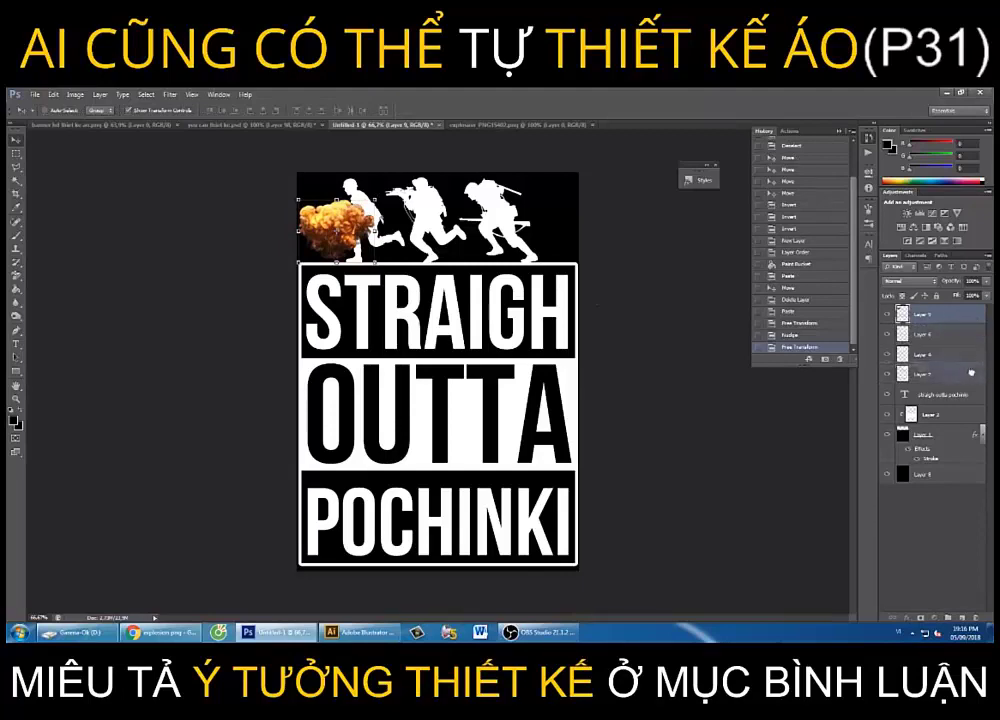
{"action": "left_click_drag", "start_coordinate": [953, 317], "coordinate": [967, 385]}
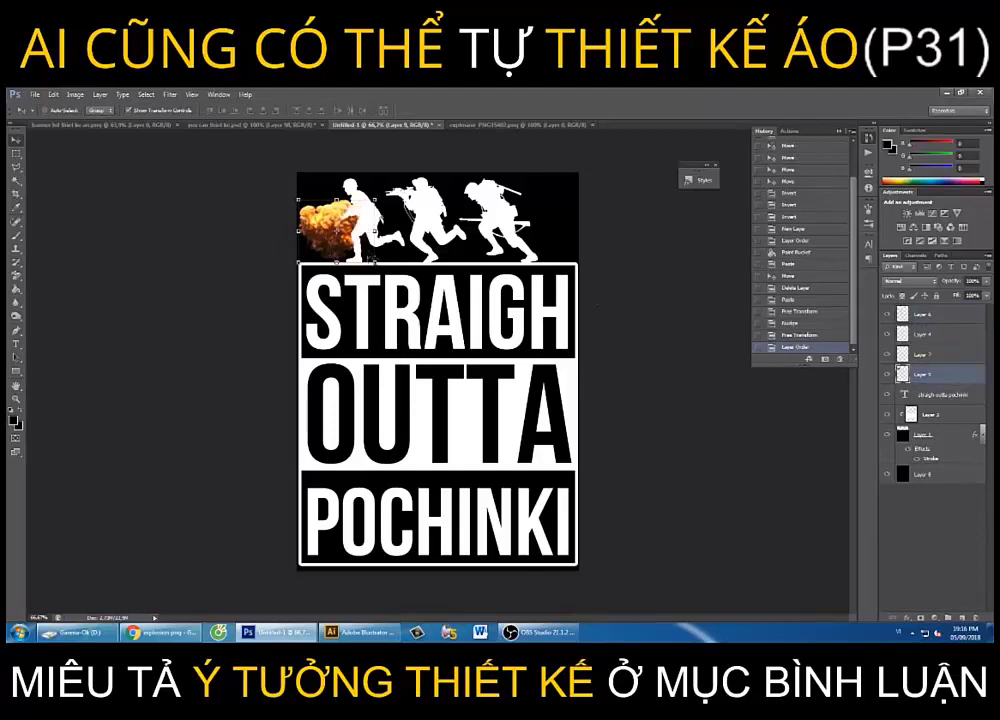
Browse the explosion image results, previewing the tall fiery and grey explosion images
{"action": "key", "text": "alt+Tab"}
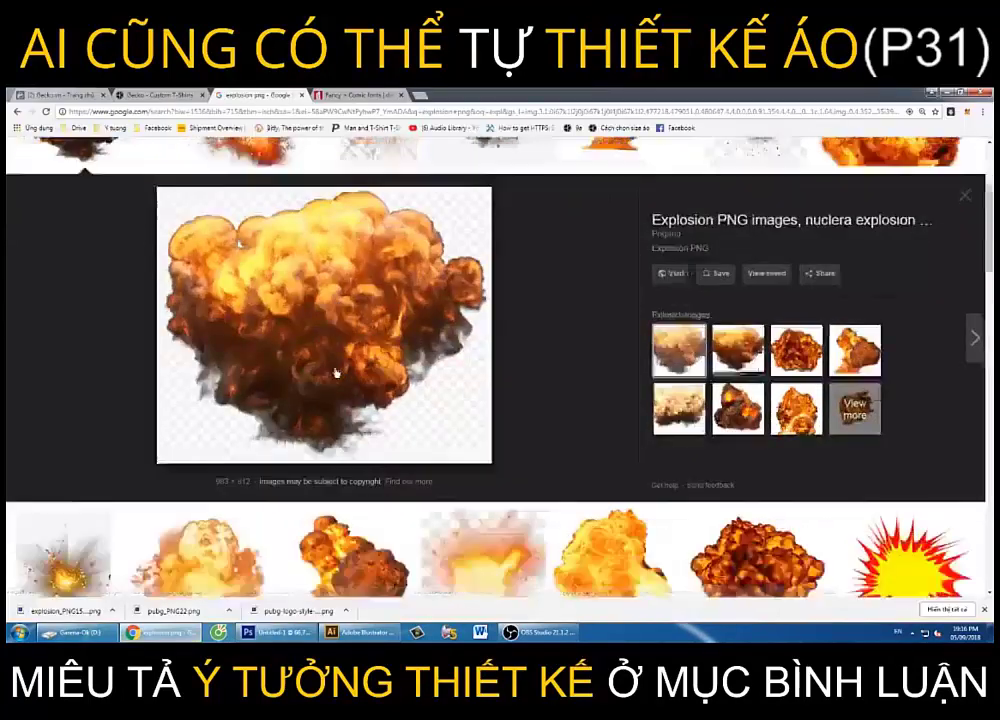
{"action": "scroll", "coordinate": [335, 373], "scroll_direction": "down", "scroll_amount": 3}
{"action": "scroll", "coordinate": [336, 374], "scroll_direction": "down", "scroll_amount": 3}
{"action": "scroll", "coordinate": [338, 374], "scroll_direction": "up", "scroll_amount": 2}
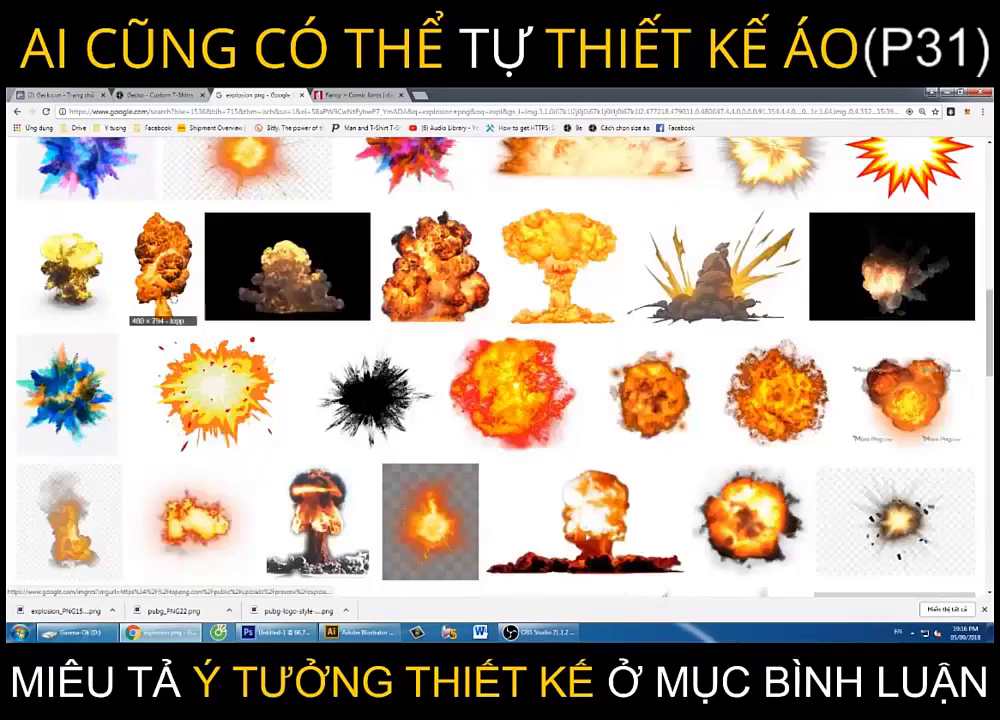
{"action": "left_click", "coordinate": [163, 265]}
{"action": "scroll", "coordinate": [564, 367], "scroll_direction": "down", "scroll_amount": 3}
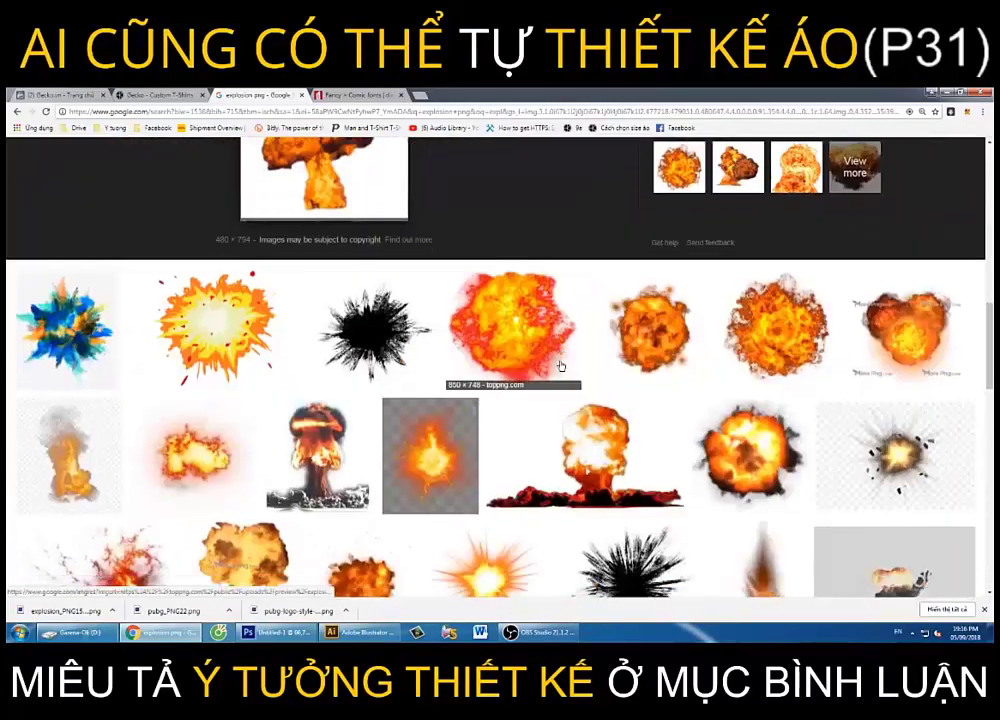
{"action": "scroll", "coordinate": [450, 380], "scroll_direction": "down", "scroll_amount": 3}
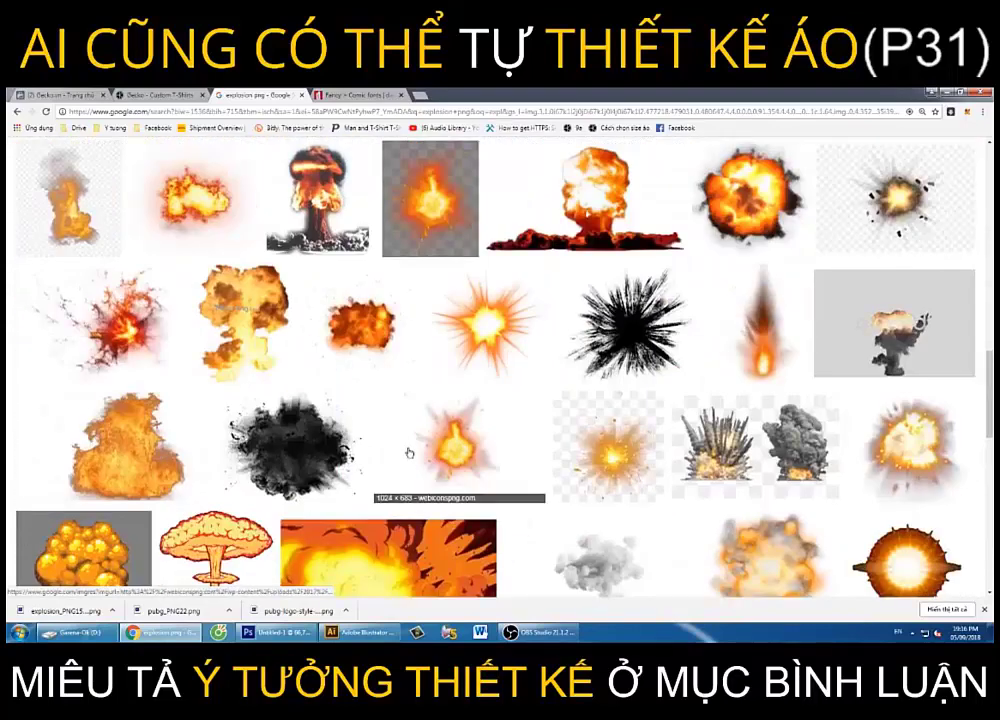
{"action": "scroll", "coordinate": [550, 455], "scroll_direction": "down", "scroll_amount": 1}
{"action": "left_click", "coordinate": [700, 430]}
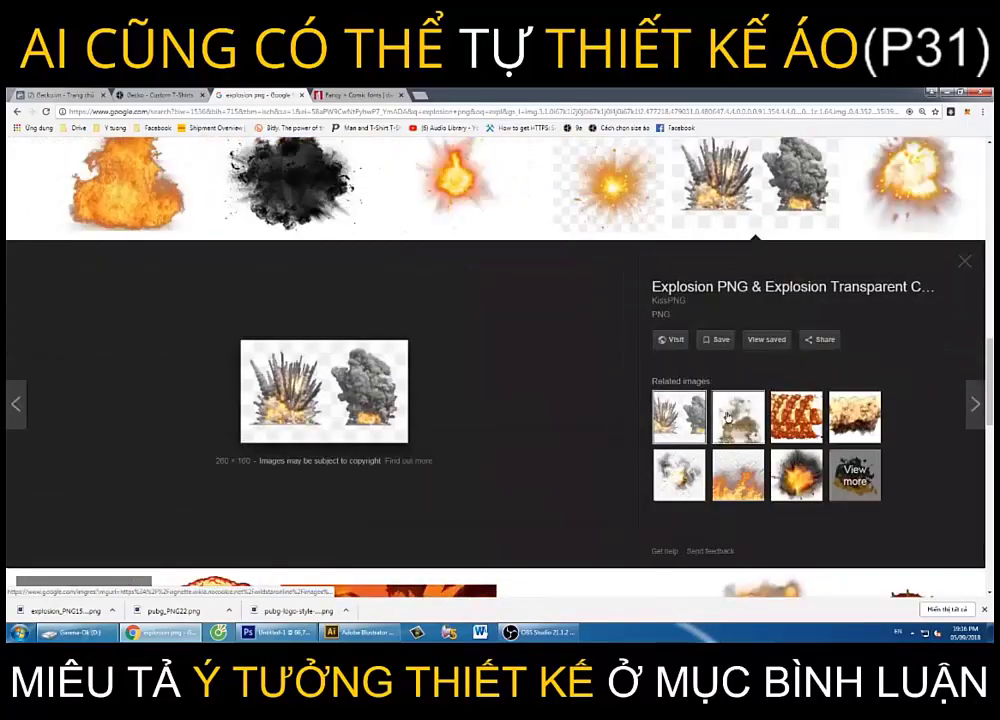
{"action": "scroll", "coordinate": [542, 404], "scroll_direction": "down", "scroll_amount": 1}
{"action": "scroll", "coordinate": [542, 404], "scroll_direction": "down", "scroll_amount": 3}
{"action": "scroll", "coordinate": [541, 400], "scroll_direction": "down", "scroll_amount": 2}
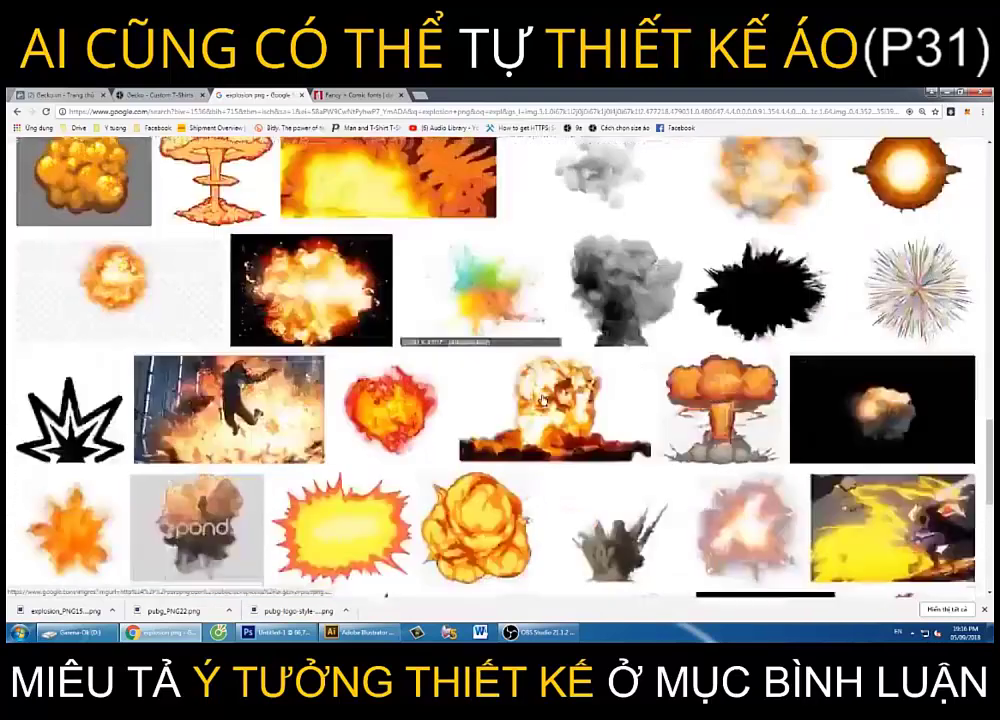
{"action": "scroll", "coordinate": [542, 400], "scroll_direction": "down", "scroll_amount": 2}
{"action": "scroll", "coordinate": [542, 400], "scroll_direction": "down", "scroll_amount": 2}
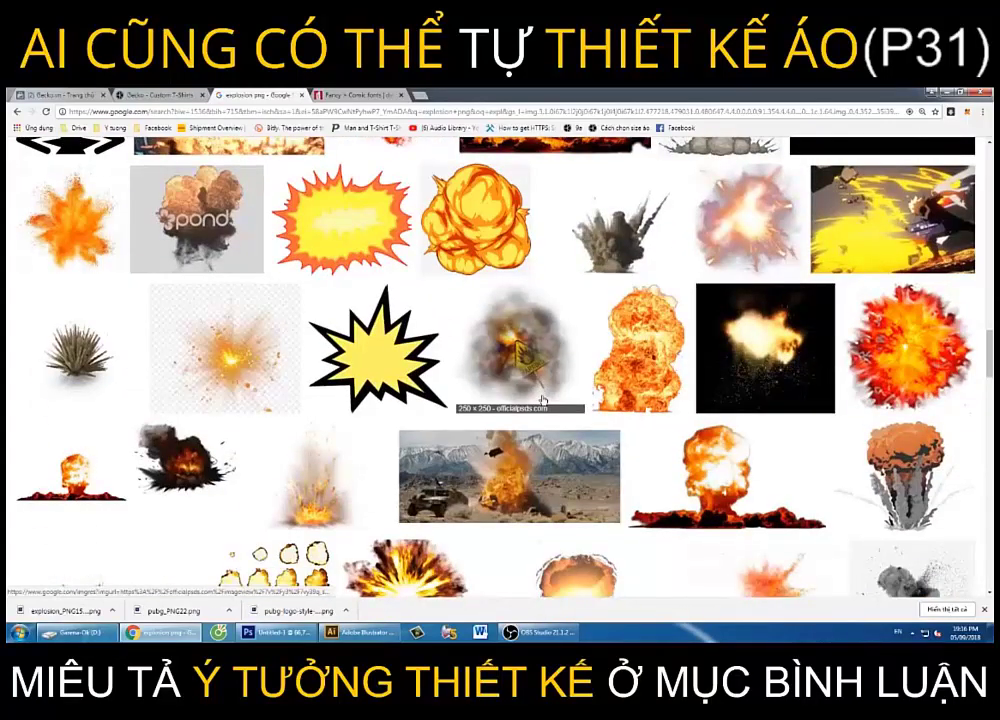
Download the transparent Dirt Explosion PNG from its preview
{"action": "left_click", "coordinate": [612, 230]}
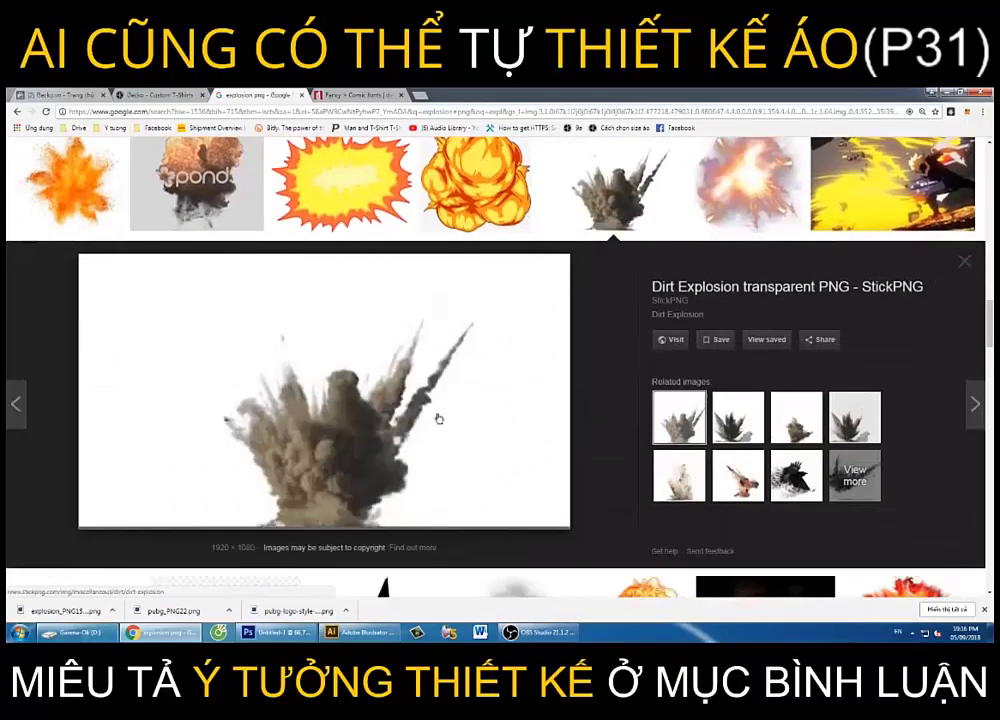
{"action": "right_click", "coordinate": [332, 412]}
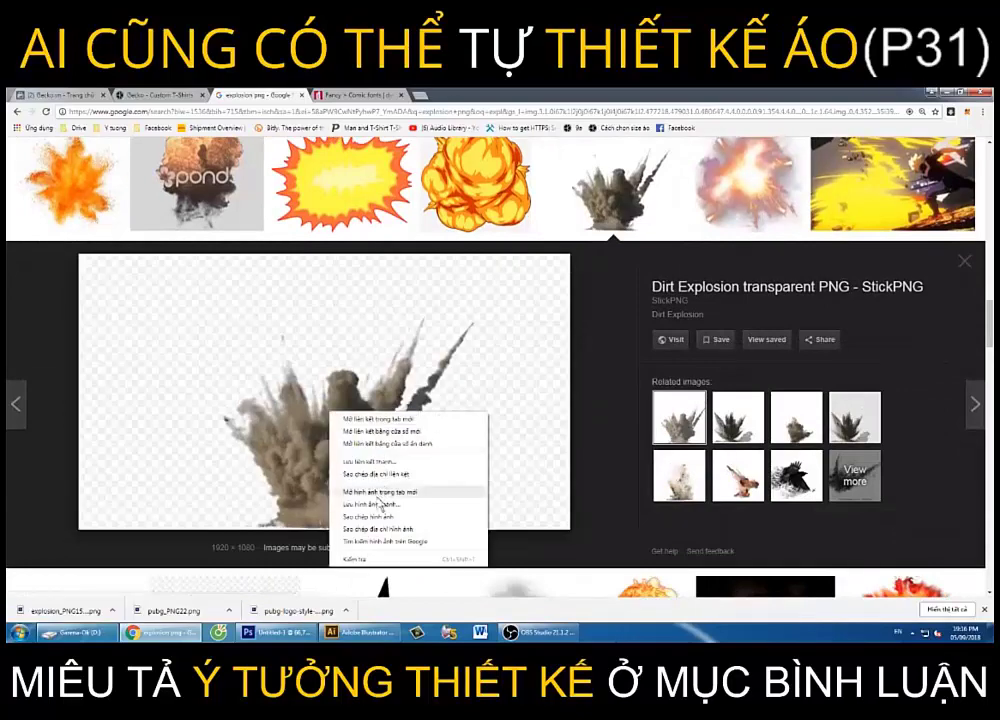
{"action": "left_click", "coordinate": [375, 506]}
{"action": "key", "text": "Return"}
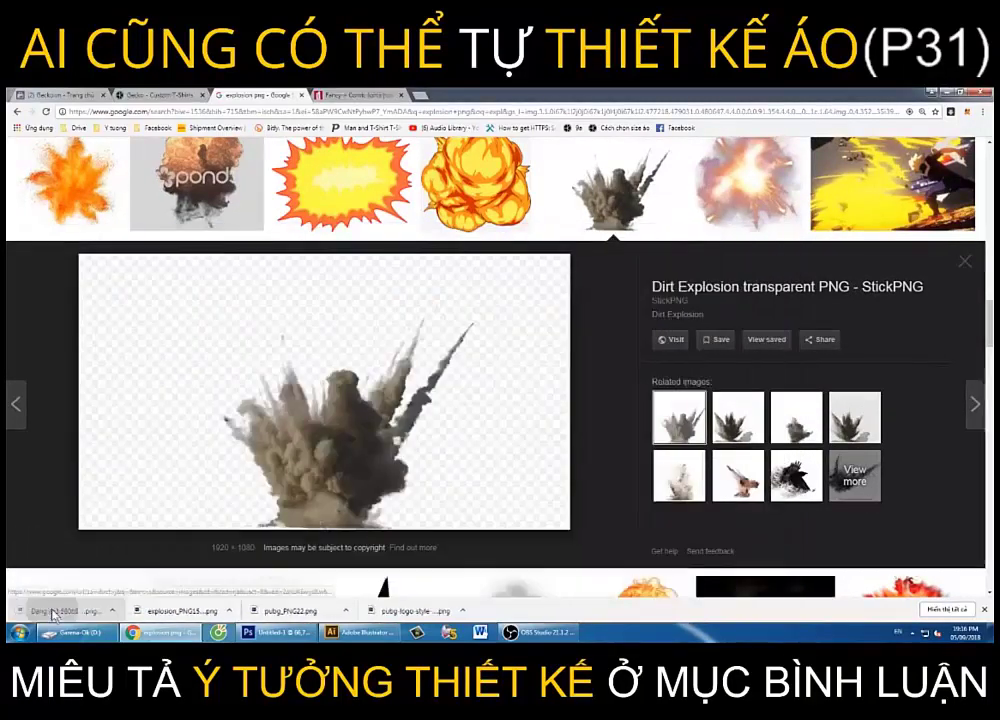
Open the Dirt Explosion file in Photoshop, select all, and return to the Pochinki poster
{"action": "left_click", "coordinate": [50, 609]}
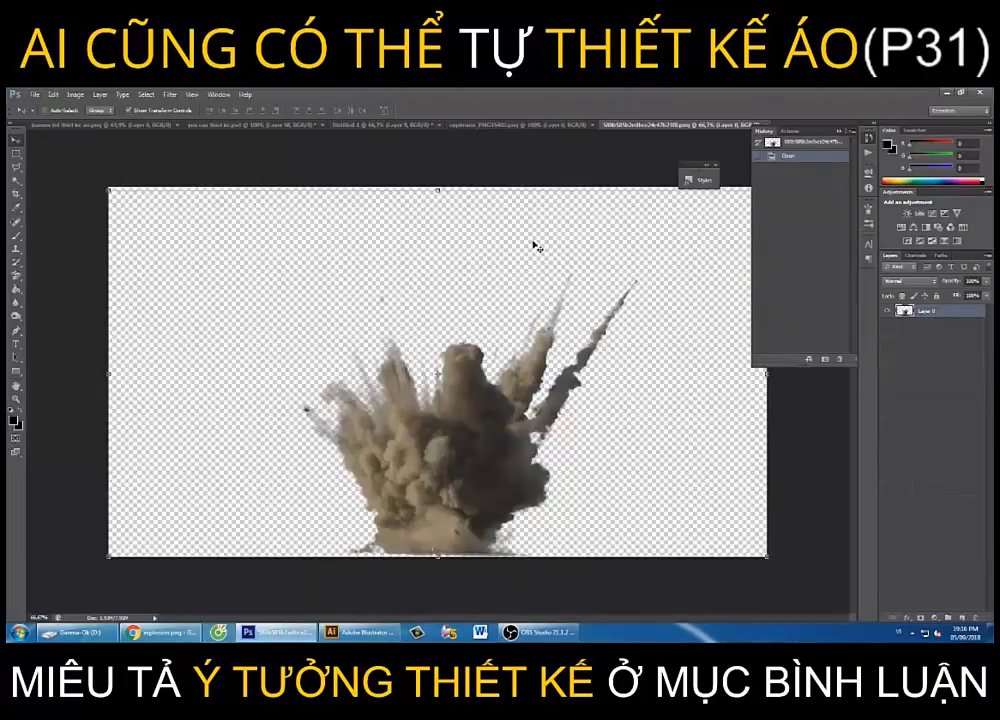
{"action": "key", "text": "ctrl+a"}
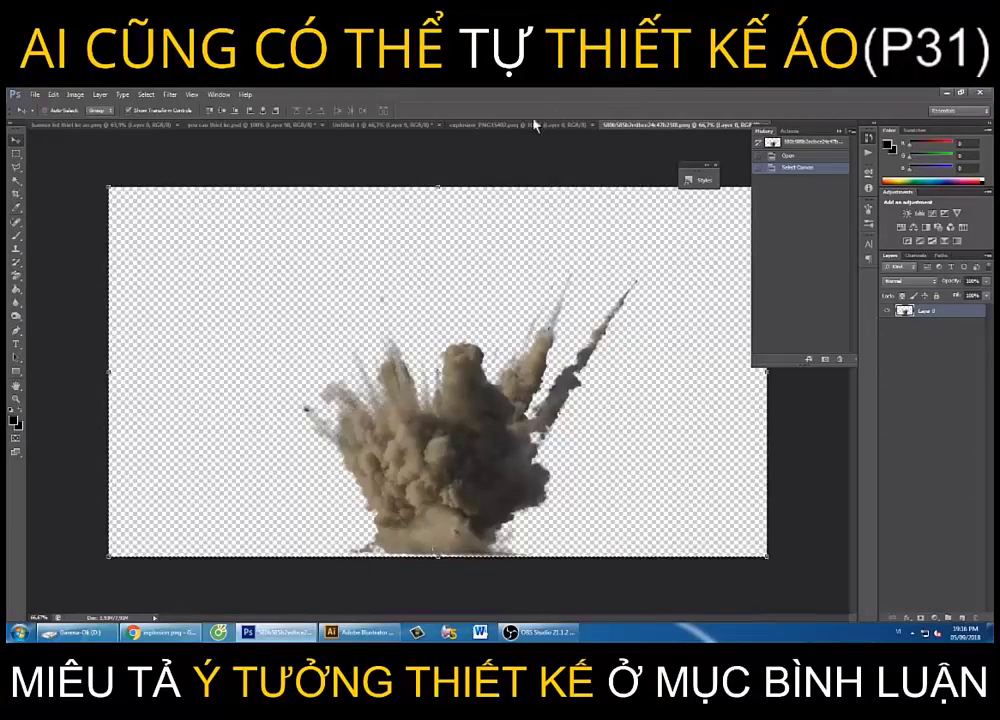
{"action": "left_click", "coordinate": [535, 125]}
{"action": "left_click", "coordinate": [404, 127]}
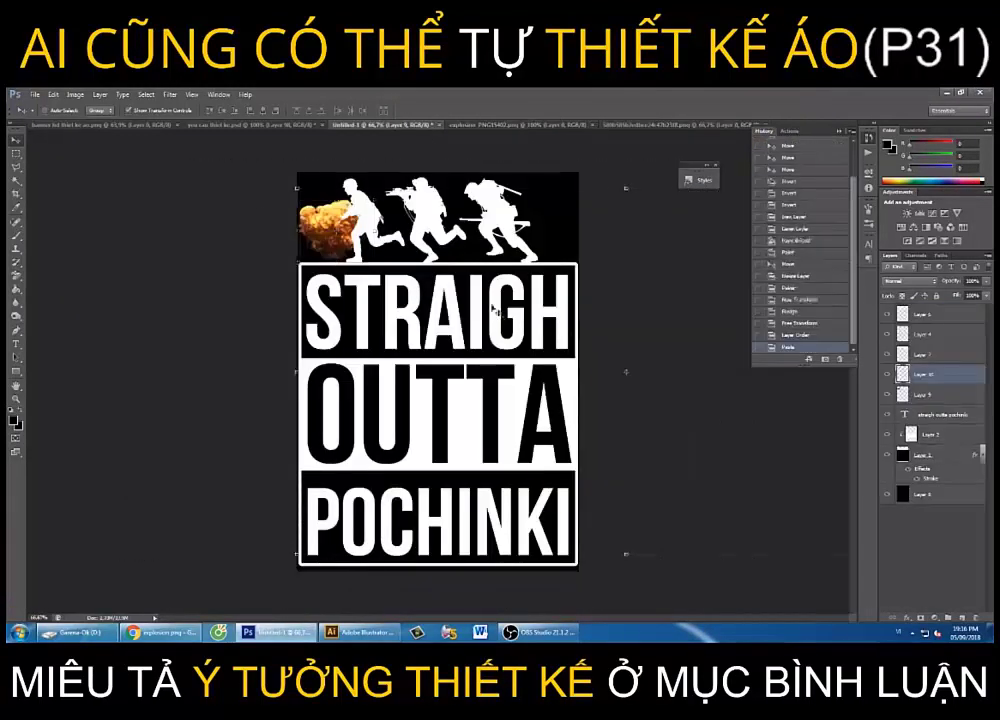
Paste the grey dirt explosion, shrink it, and tuck it behind the third running soldier
{"action": "key", "text": "ctrl+v"}
{"action": "left_click_drag", "start_coordinate": [548, 357], "coordinate": [428, 317]}
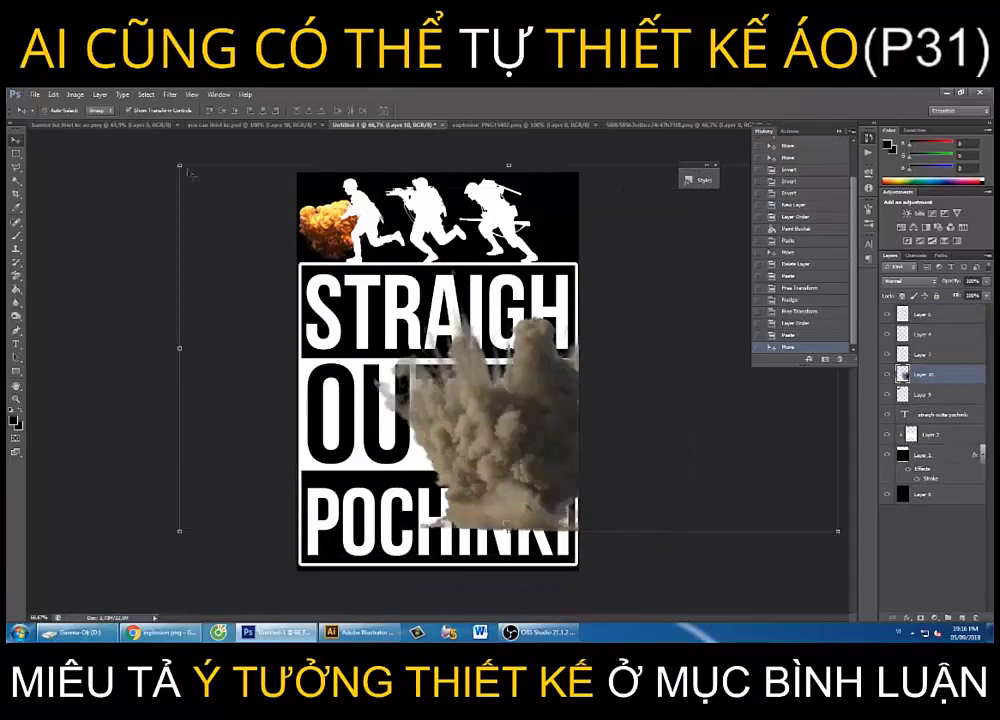
{"action": "key", "text": "ctrl+t"}
{"action": "mouse_move", "coordinate": [178, 174]}
{"action": "left_mouse_down"}
{"action": "mouse_move", "coordinate": [280, 243]}
{"action": "mouse_move", "coordinate": [397, 280]}
{"action": "left_mouse_up"}
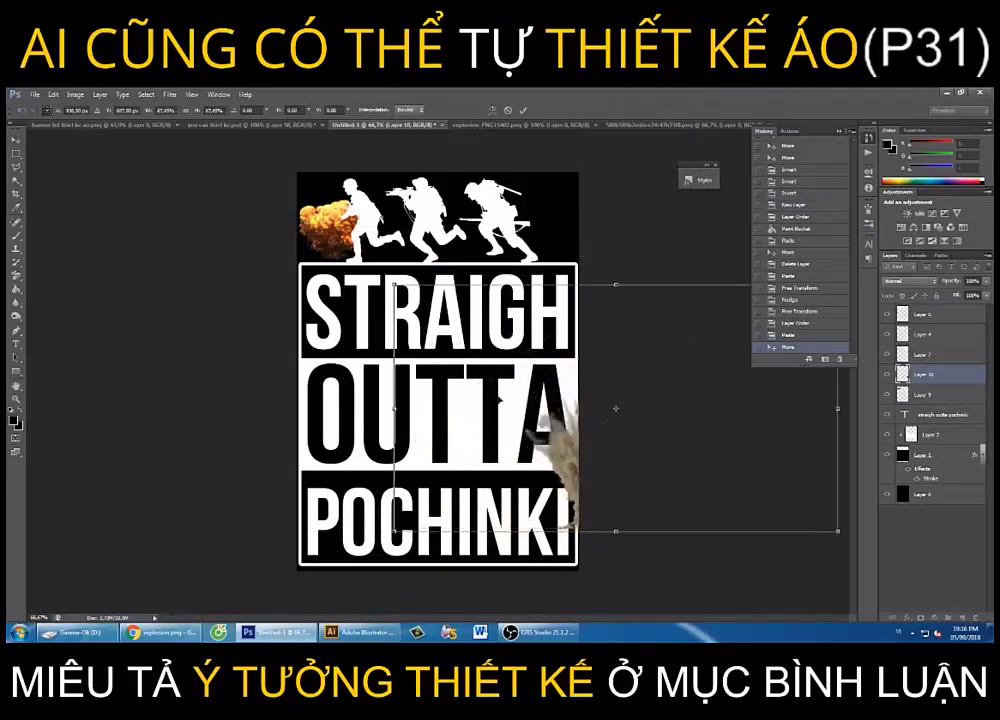
{"action": "mouse_move", "coordinate": [500, 390]}
{"action": "left_mouse_down"}
{"action": "mouse_move", "coordinate": [385, 243]}
{"action": "mouse_move", "coordinate": [398, 257]}
{"action": "left_mouse_up"}
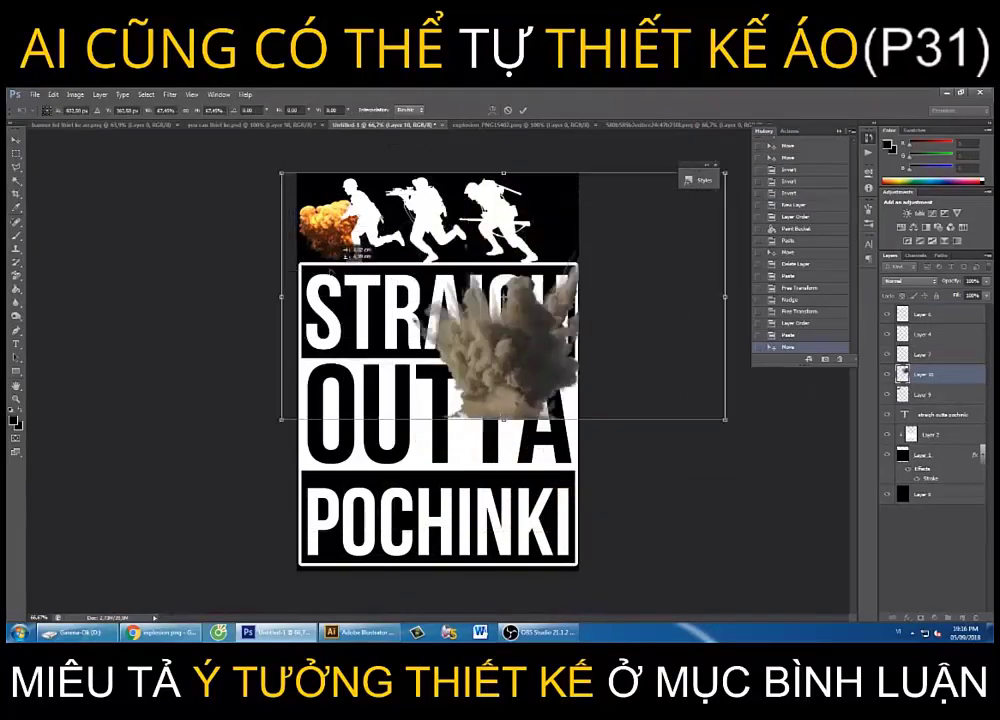
{"action": "left_click_drag", "start_coordinate": [286, 174], "coordinate": [478, 283]}
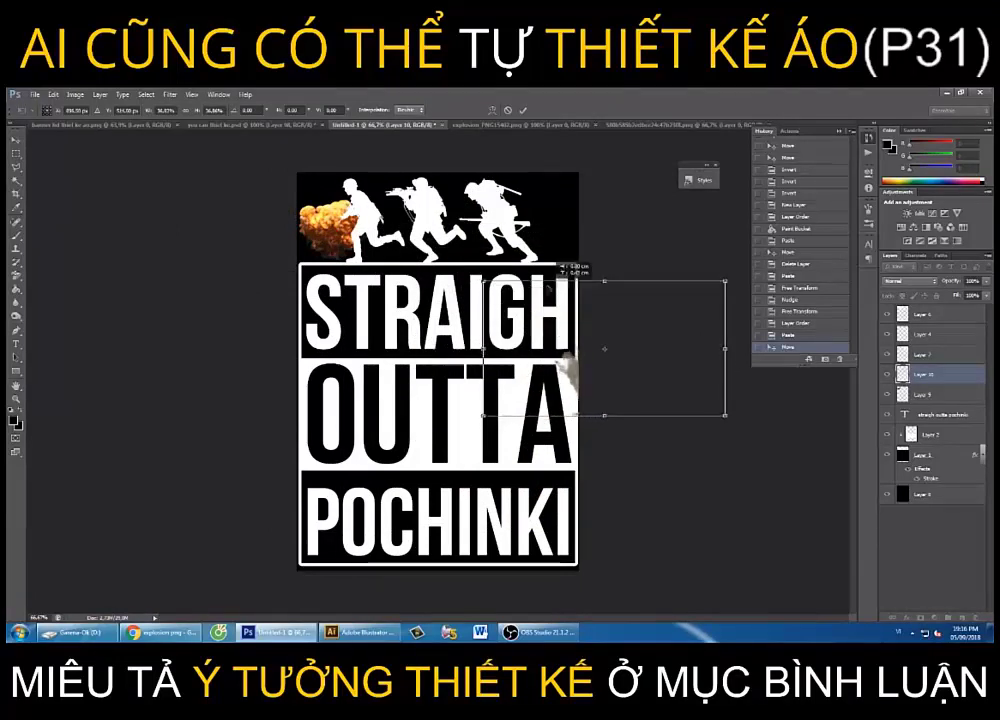
{"action": "left_click_drag", "start_coordinate": [555, 317], "coordinate": [485, 163]}
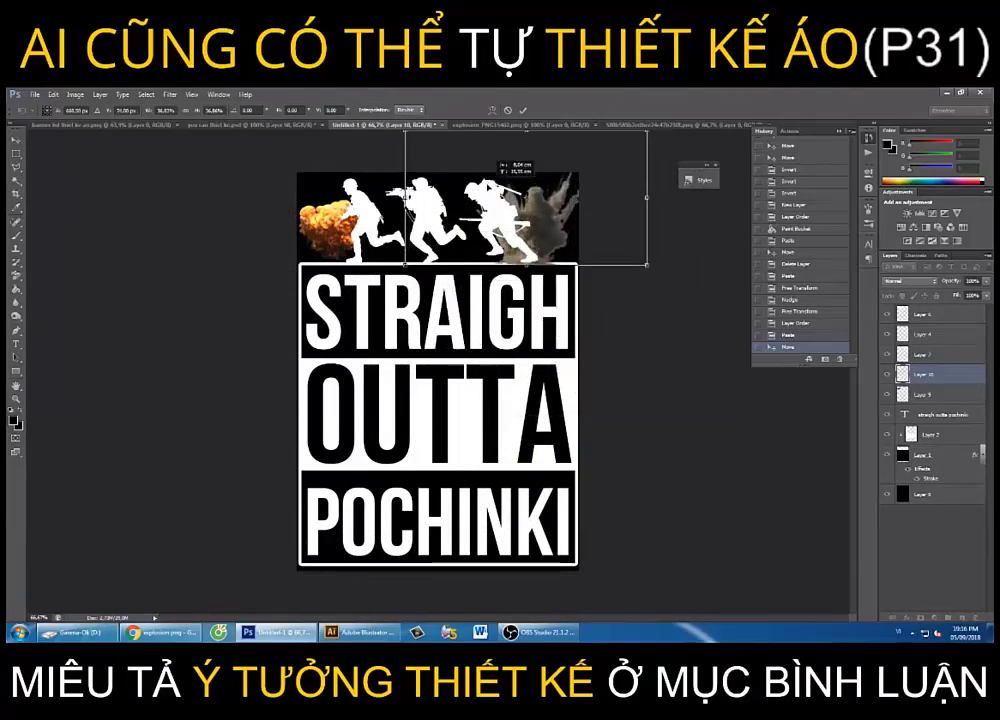
{"action": "left_click_drag", "start_coordinate": [647, 131], "coordinate": [609, 144]}
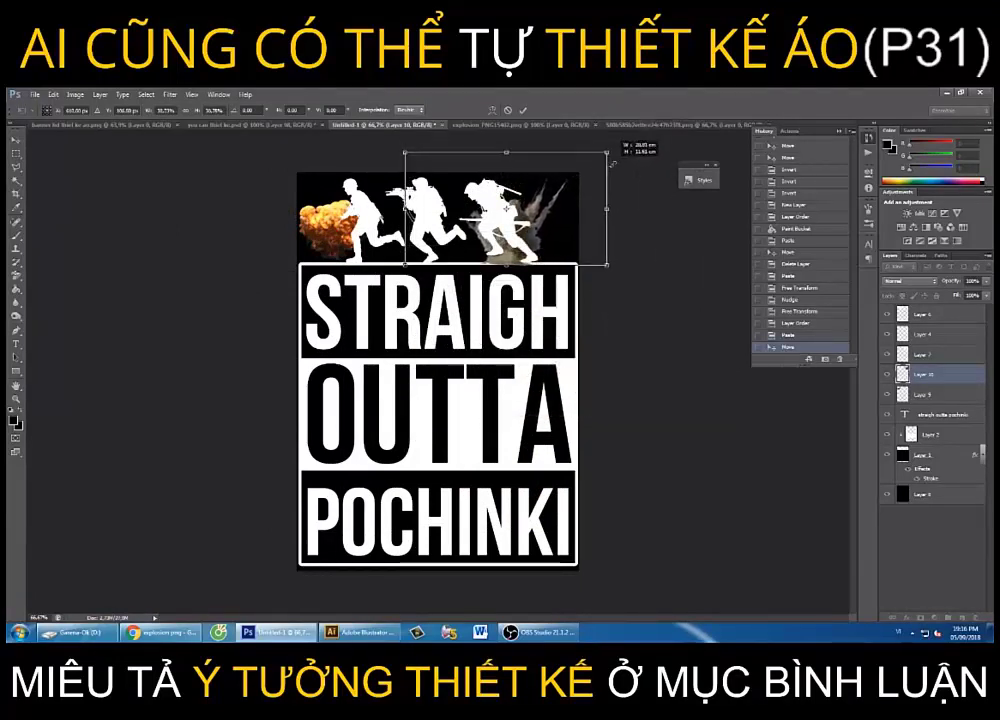
{"action": "left_click_drag", "start_coordinate": [556, 201], "coordinate": [570, 200]}
{"action": "key", "text": "Return"}
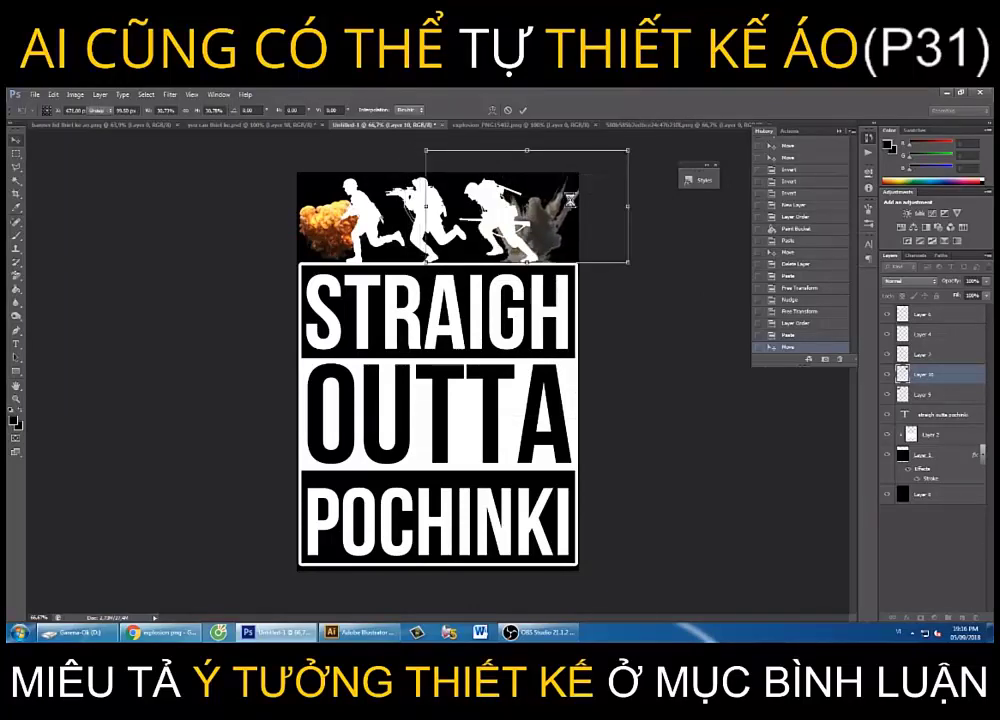
{"action": "key", "text": "Down"}
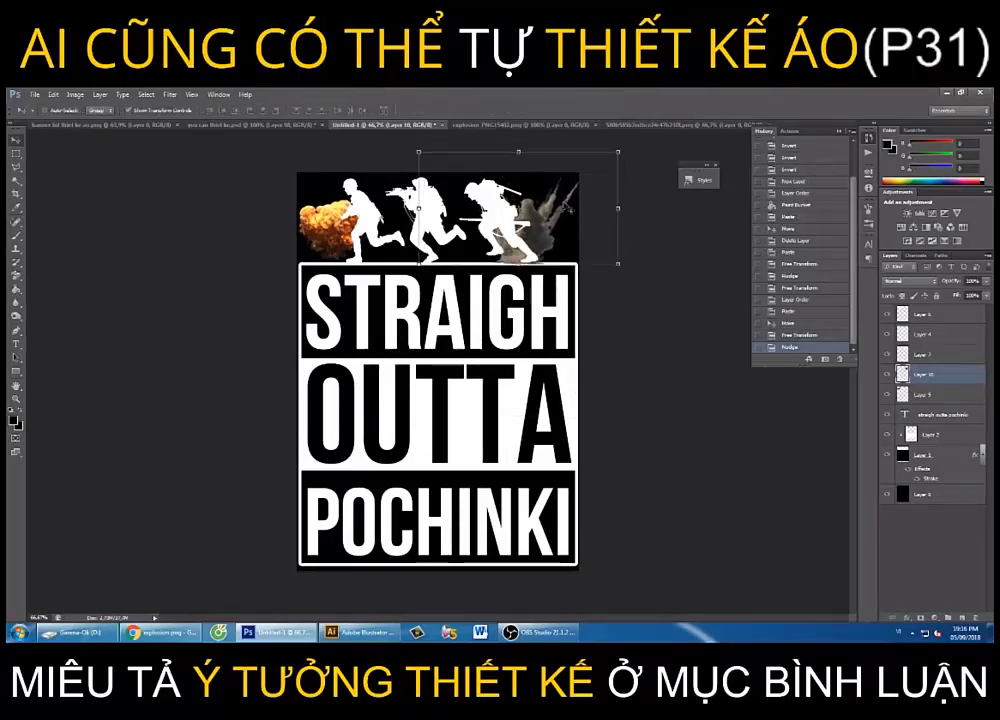
Scroll through the explosion png results to find a smoky fire explosion
{"action": "left_click", "coordinate": [160, 632]}
{"action": "scroll", "coordinate": [383, 397], "scroll_direction": "down", "scroll_amount": 1}
{"action": "scroll", "coordinate": [383, 397], "scroll_direction": "down", "scroll_amount": 4}
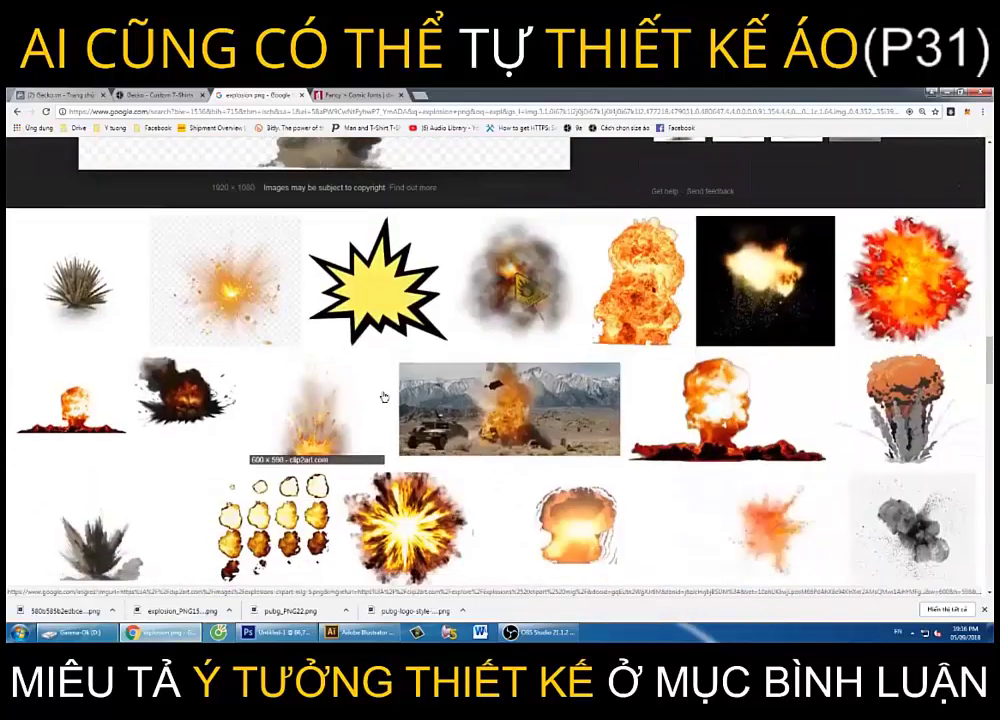
{"action": "scroll", "coordinate": [383, 397], "scroll_direction": "down", "scroll_amount": 4}
{"action": "scroll", "coordinate": [383, 397], "scroll_direction": "down", "scroll_amount": 4}
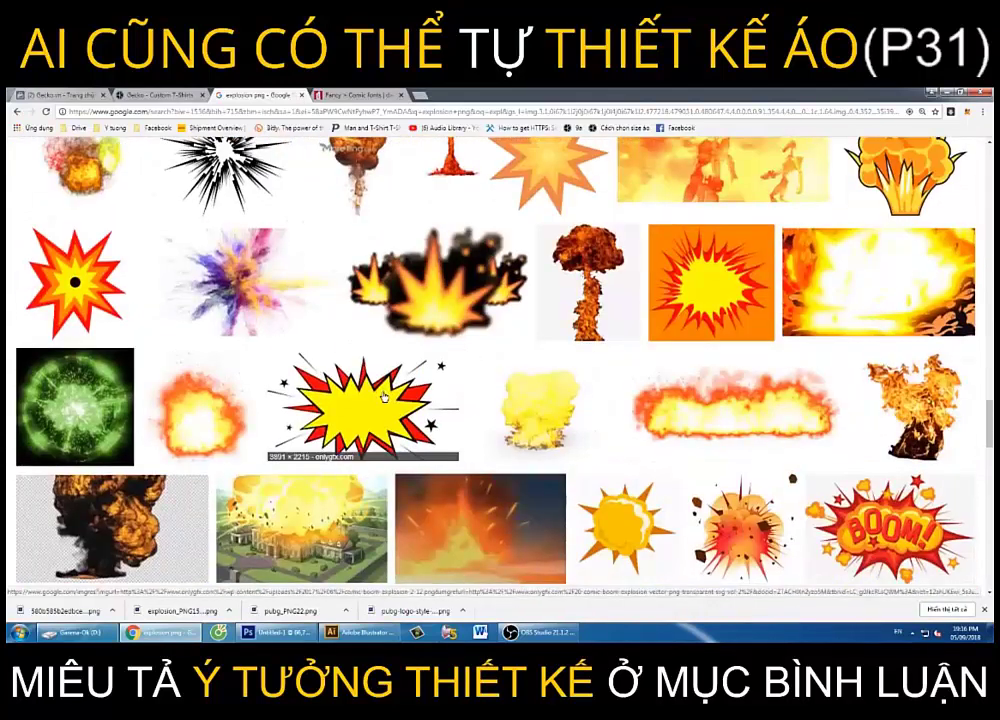
{"action": "scroll", "coordinate": [383, 397], "scroll_direction": "down", "scroll_amount": 1}
{"action": "scroll", "coordinate": [383, 397], "scroll_direction": "down", "scroll_amount": 2}
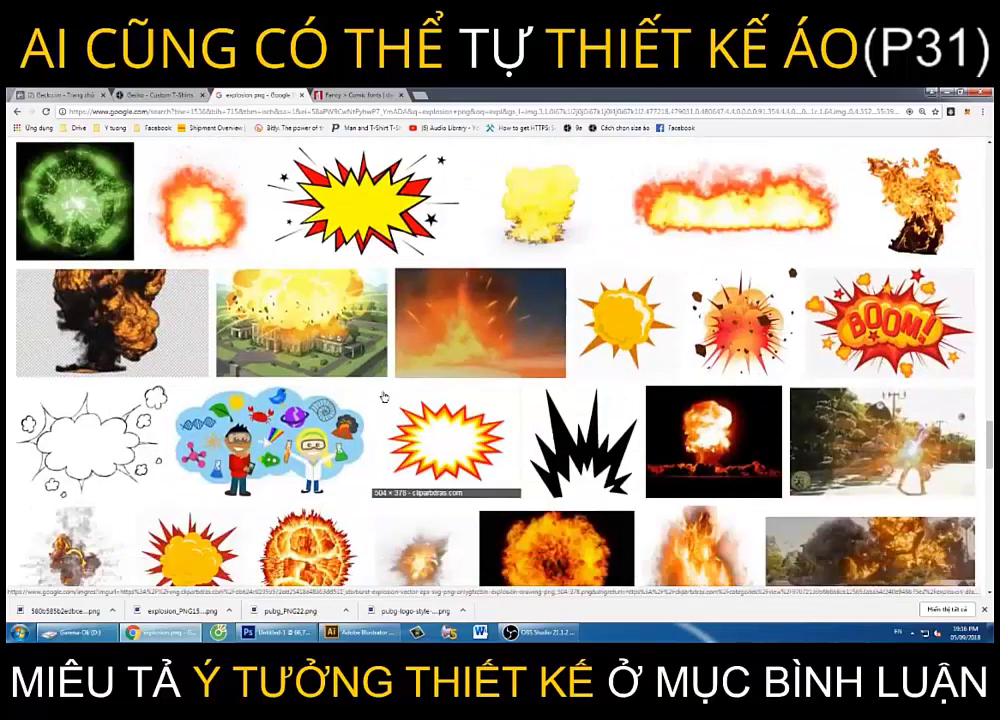
{"action": "scroll", "coordinate": [383, 397], "scroll_direction": "down", "scroll_amount": 3}
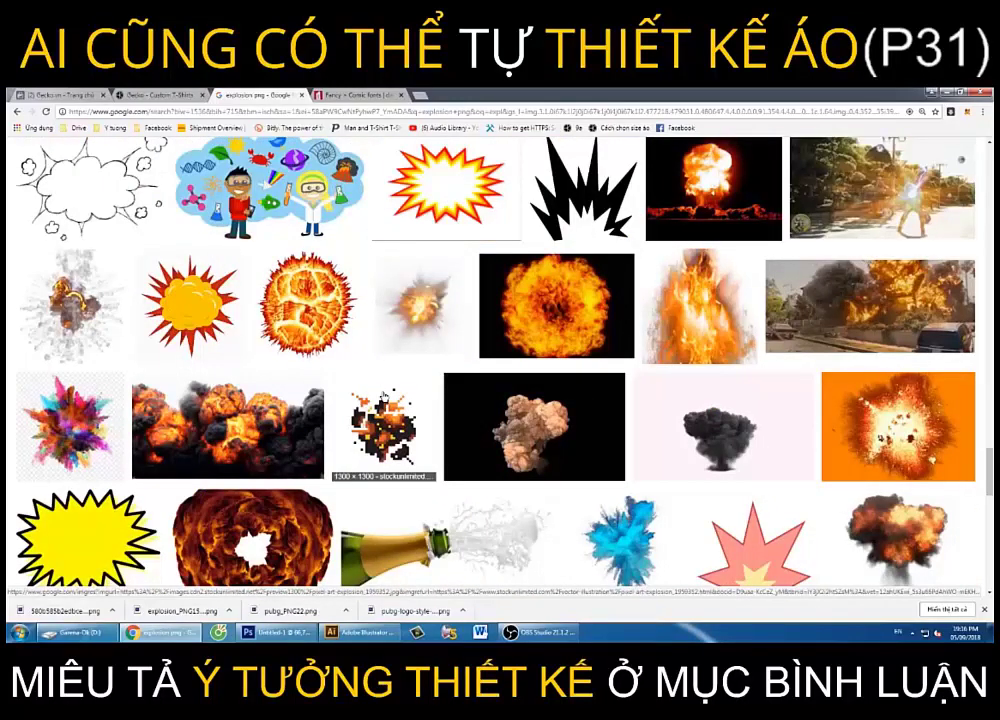
{"action": "scroll", "coordinate": [383, 397], "scroll_direction": "down", "scroll_amount": 3}
{"action": "scroll", "coordinate": [383, 397], "scroll_direction": "down", "scroll_amount": 4}
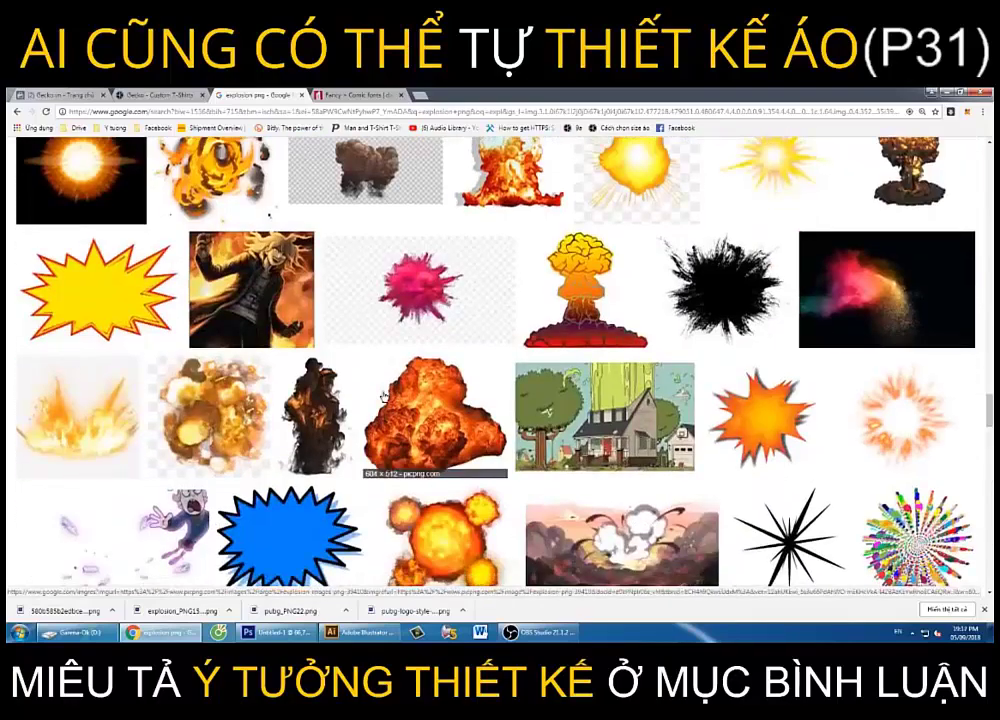
{"action": "scroll", "coordinate": [383, 397], "scroll_direction": "down", "scroll_amount": 3}
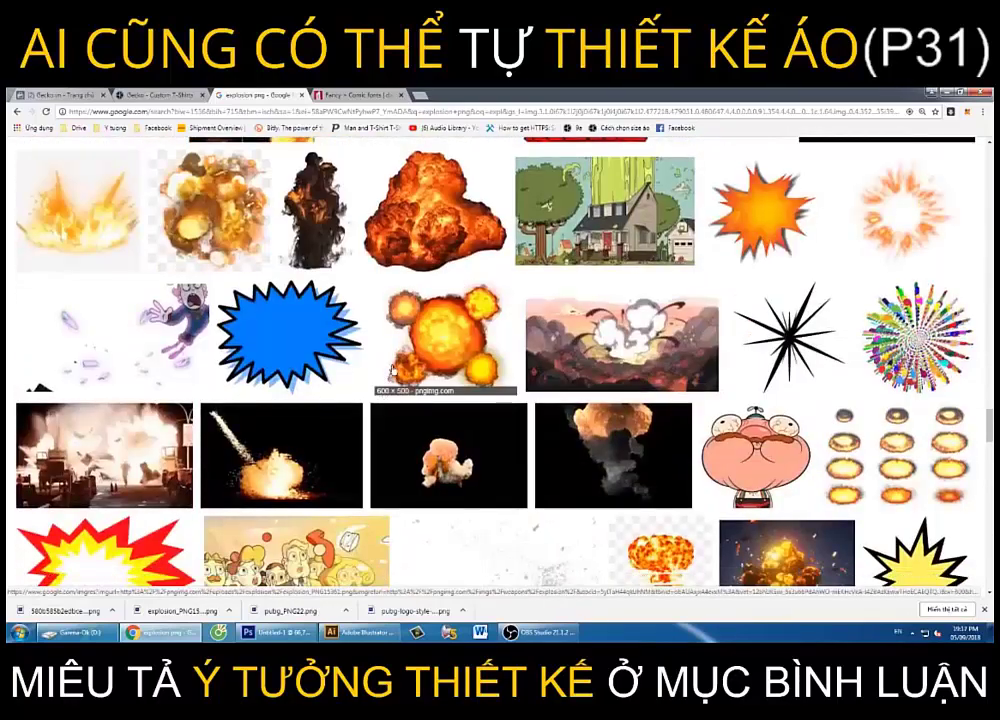
{"action": "scroll", "coordinate": [390, 371], "scroll_direction": "down", "scroll_amount": 3}
{"action": "scroll", "coordinate": [395, 368], "scroll_direction": "down", "scroll_amount": 2}
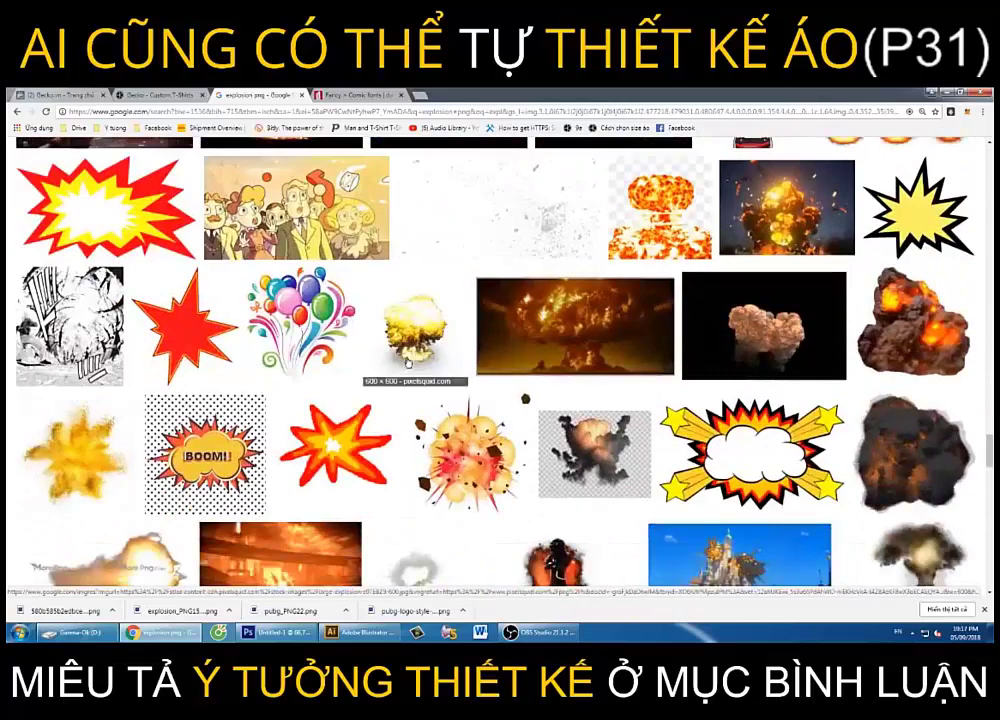
{"action": "scroll", "coordinate": [407, 362], "scroll_direction": "down", "scroll_amount": 2}
{"action": "scroll", "coordinate": [407, 362], "scroll_direction": "down", "scroll_amount": 1}
{"action": "scroll", "coordinate": [407, 362], "scroll_direction": "down", "scroll_amount": 3}
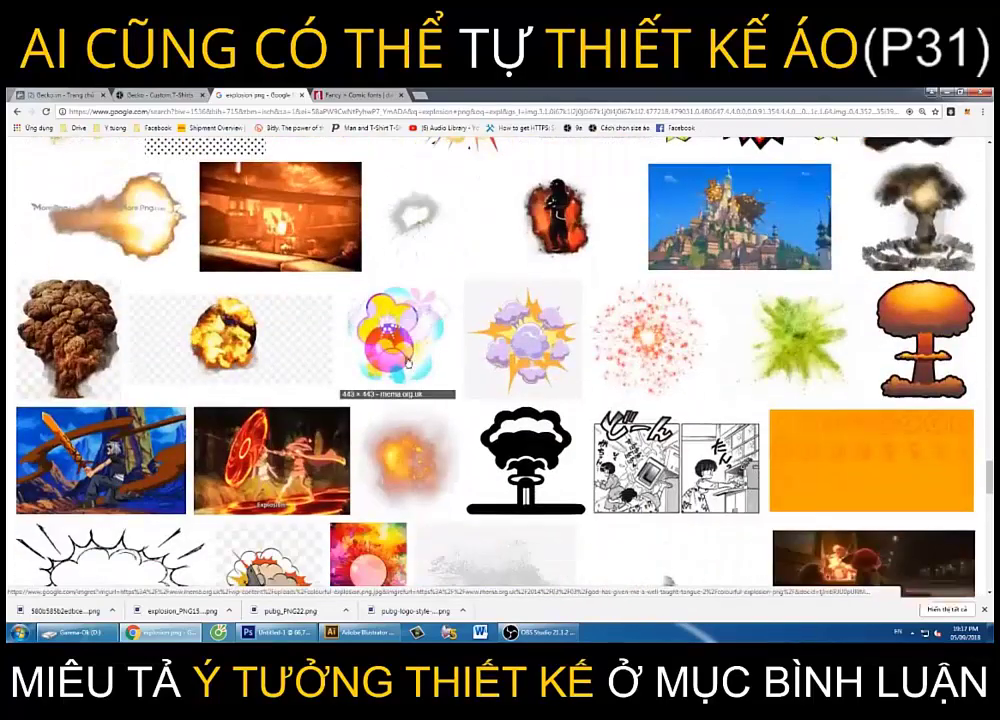
{"action": "scroll", "coordinate": [408, 363], "scroll_direction": "down", "scroll_amount": 3}
{"action": "scroll", "coordinate": [407, 360], "scroll_direction": "up", "scroll_amount": 1}
{"action": "scroll", "coordinate": [408, 363], "scroll_direction": "down", "scroll_amount": 3}
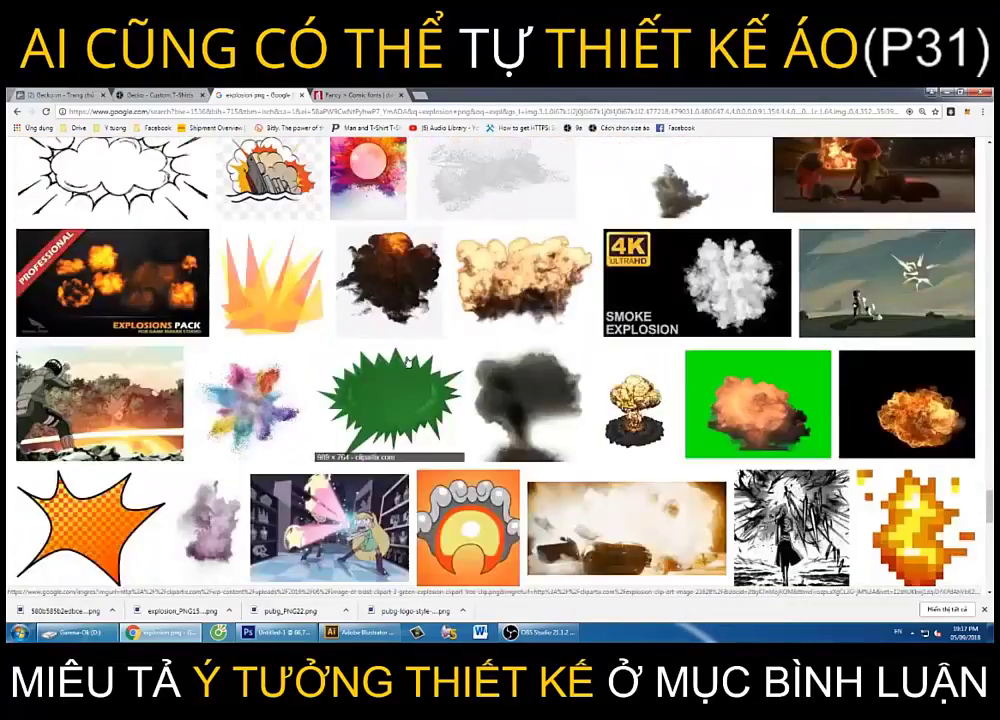
Save the smoky tan explosion image from its preview to the computer
{"action": "left_click", "coordinate": [521, 272]}
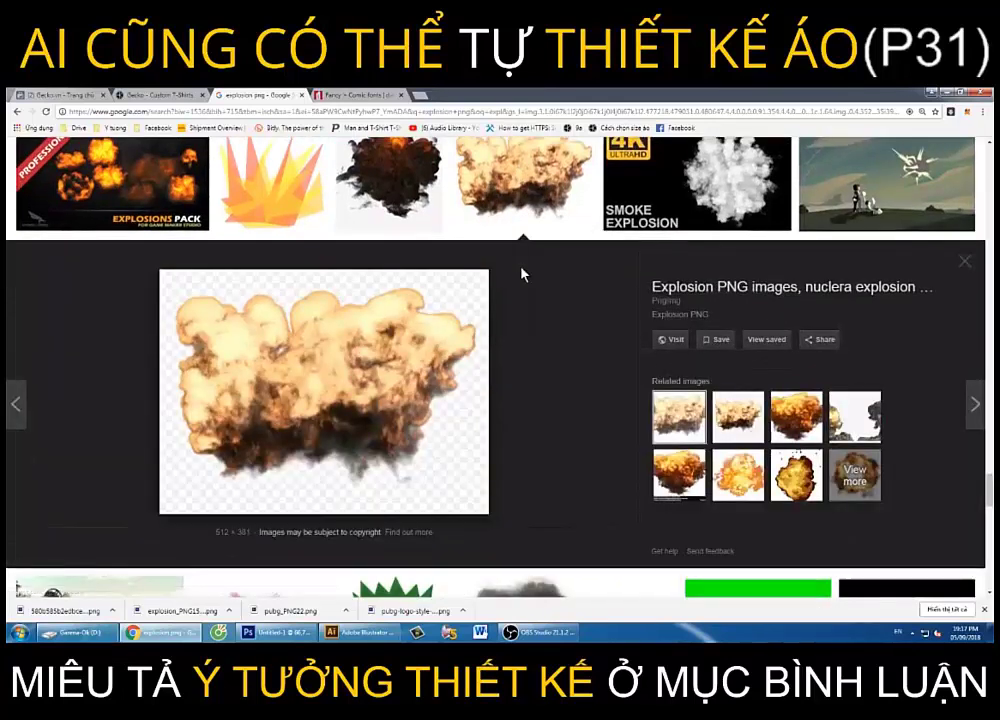
{"action": "right_click", "coordinate": [323, 348]}
{"action": "left_click", "coordinate": [366, 441]}
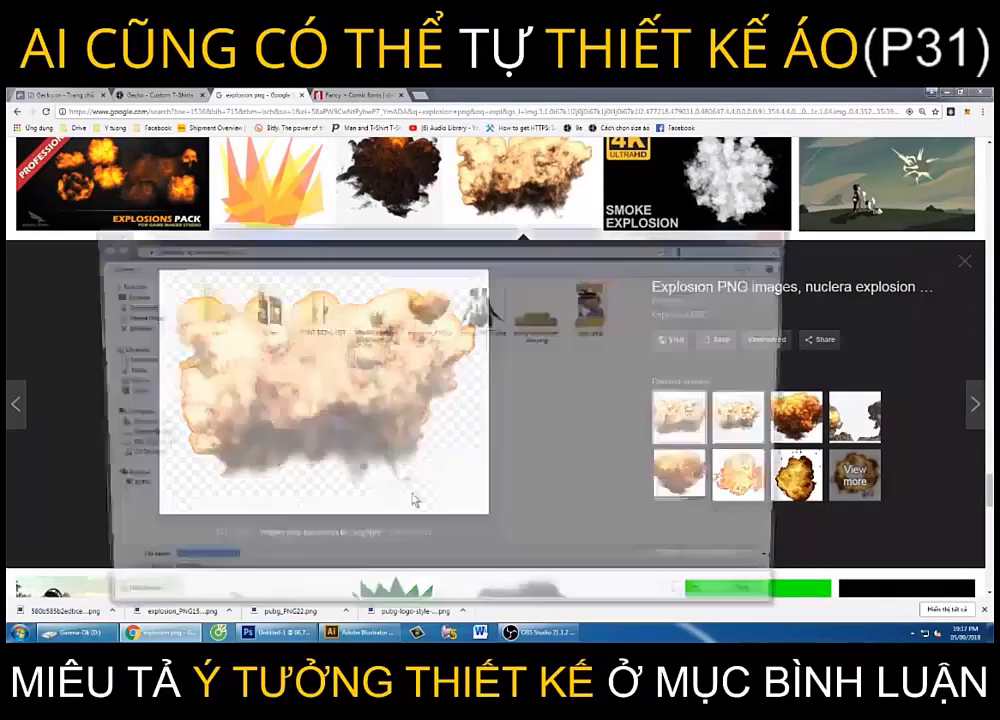
{"action": "key", "text": "Return"}
Open the downloaded explosion PNG and paste it into the poster above STRAIGH
{"action": "left_click", "coordinate": [44, 613]}
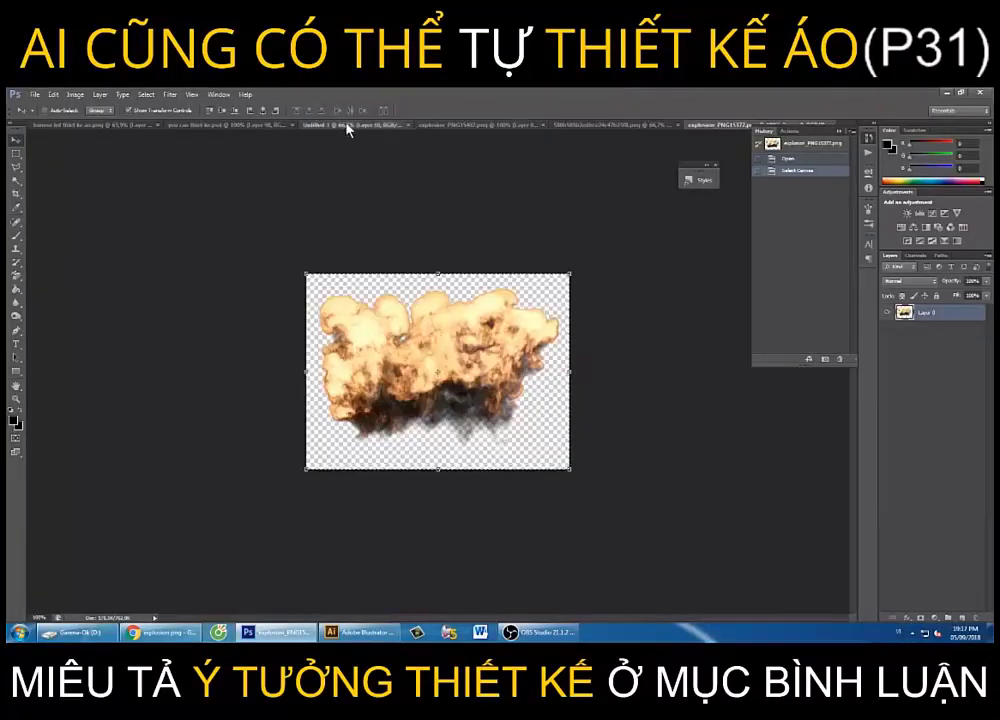
{"action": "left_click", "coordinate": [346, 126]}
{"action": "key", "text": "ctrl+v"}
{"action": "left_click_drag", "start_coordinate": [475, 390], "coordinate": [468, 283]}
Shrink the pasted explosion and position it behind the middle running soldier
{"action": "key", "text": "ctrl+t"}
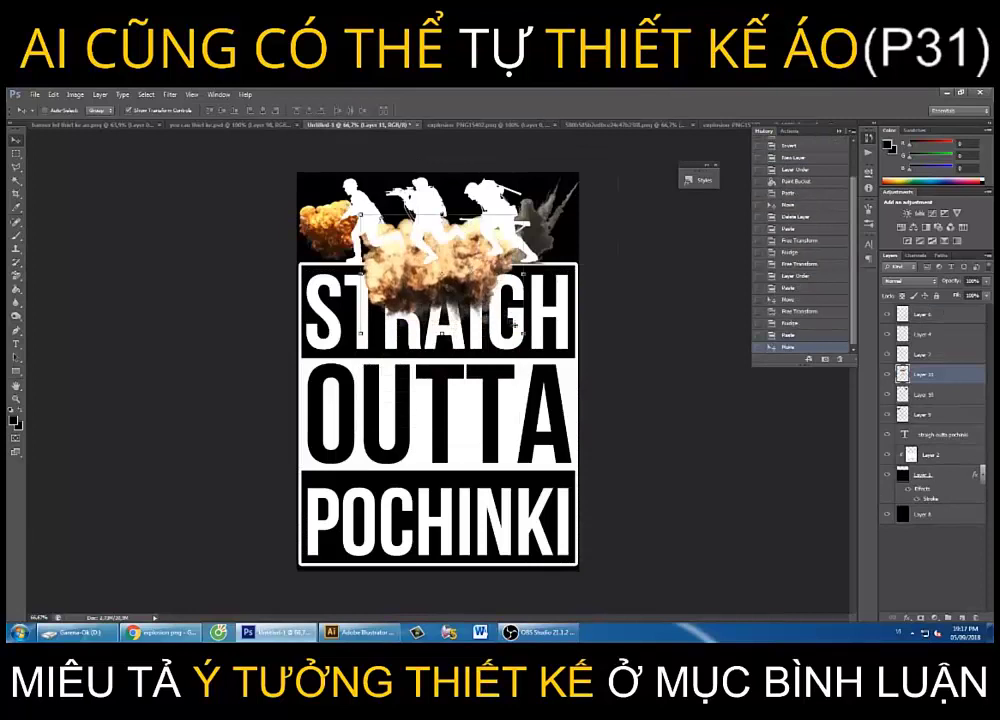
{"action": "mouse_move", "coordinate": [525, 333]}
{"action": "left_mouse_down"}
{"action": "mouse_move", "coordinate": [478, 212]}
{"action": "mouse_move", "coordinate": [462, 232]}
{"action": "left_mouse_up"}
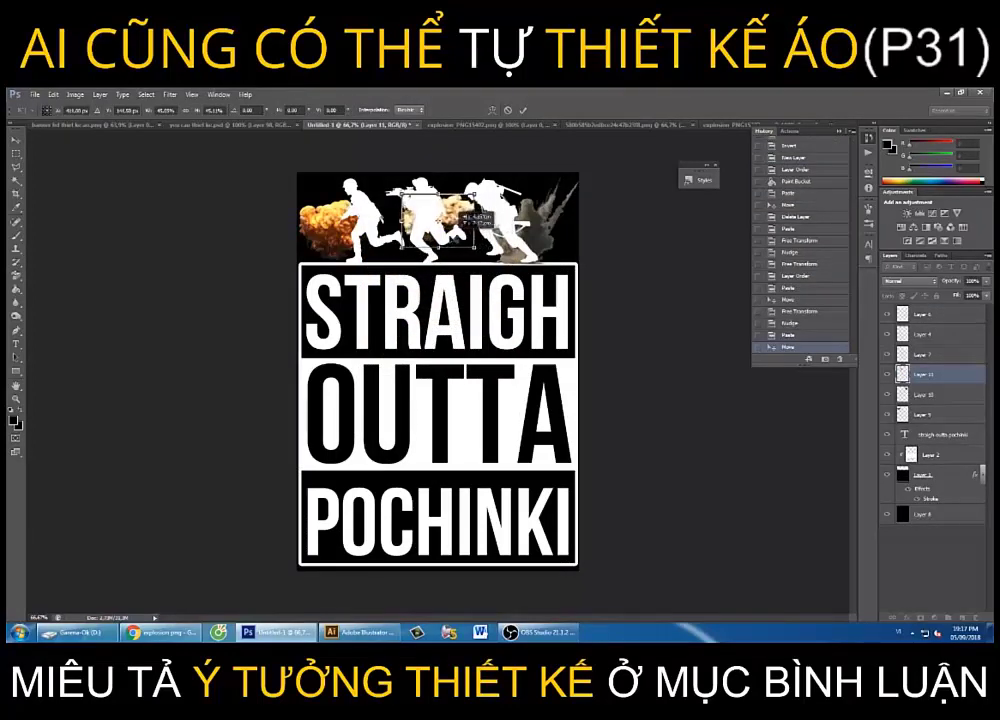
{"action": "key", "text": "Return"}
{"action": "key", "text": "Down"}
{"action": "key", "text": "Down"}
{"action": "key", "text": "Right"}
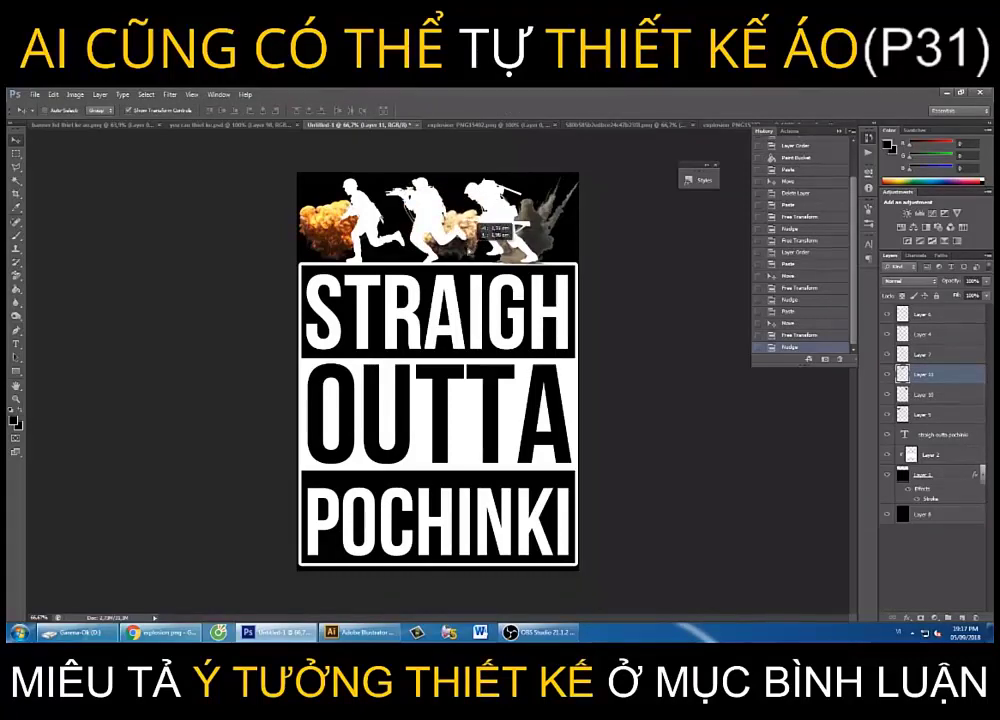
{"action": "mouse_move", "coordinate": [465, 205]}
{"action": "left_mouse_down"}
{"action": "mouse_move", "coordinate": [478, 227]}
{"action": "mouse_move", "coordinate": [452, 205]}
{"action": "mouse_move", "coordinate": [470, 236]}
{"action": "left_mouse_up"}
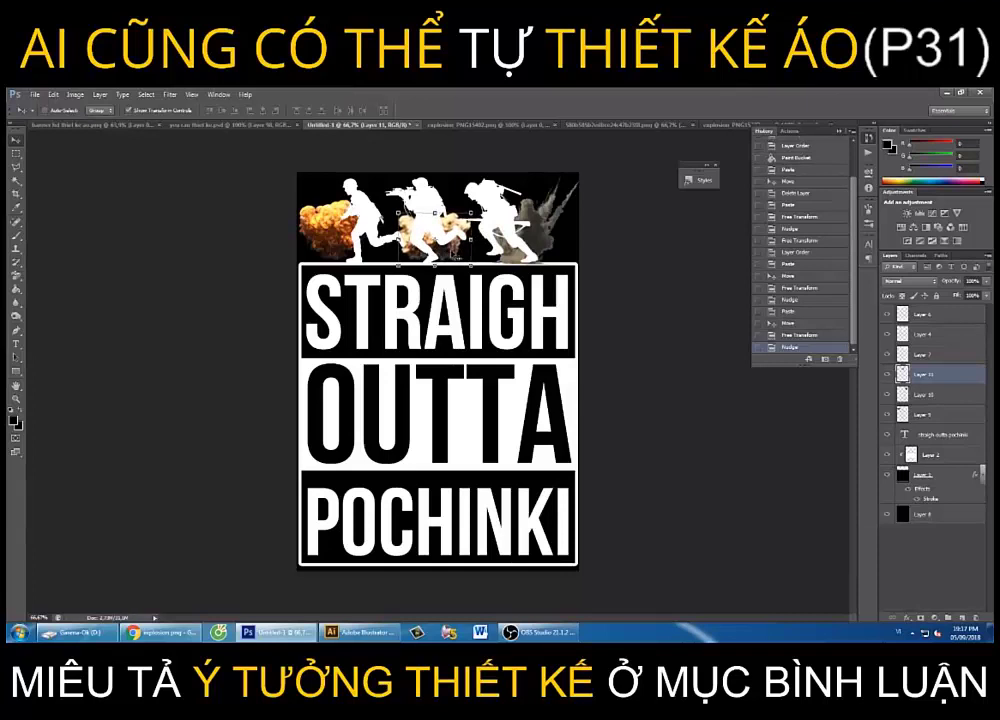
{"action": "left_click_drag", "start_coordinate": [470, 236], "coordinate": [456, 257]}
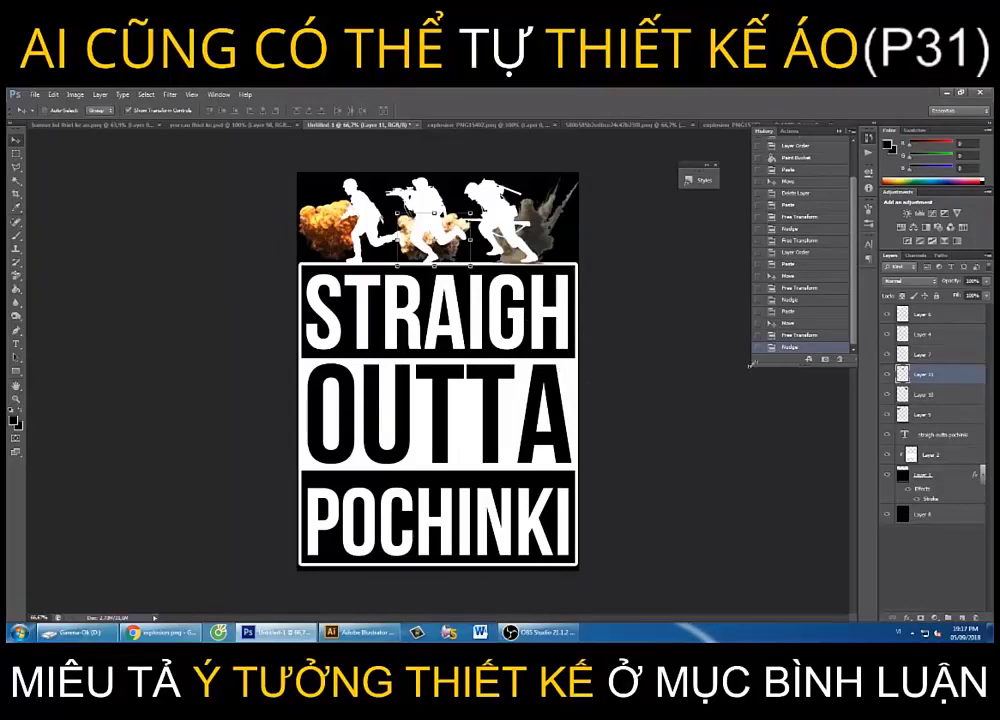
Merge the three explosion layers into one and desaturate them to grey
{"action": "left_click", "coordinate": [935, 414], "text": "shift"}
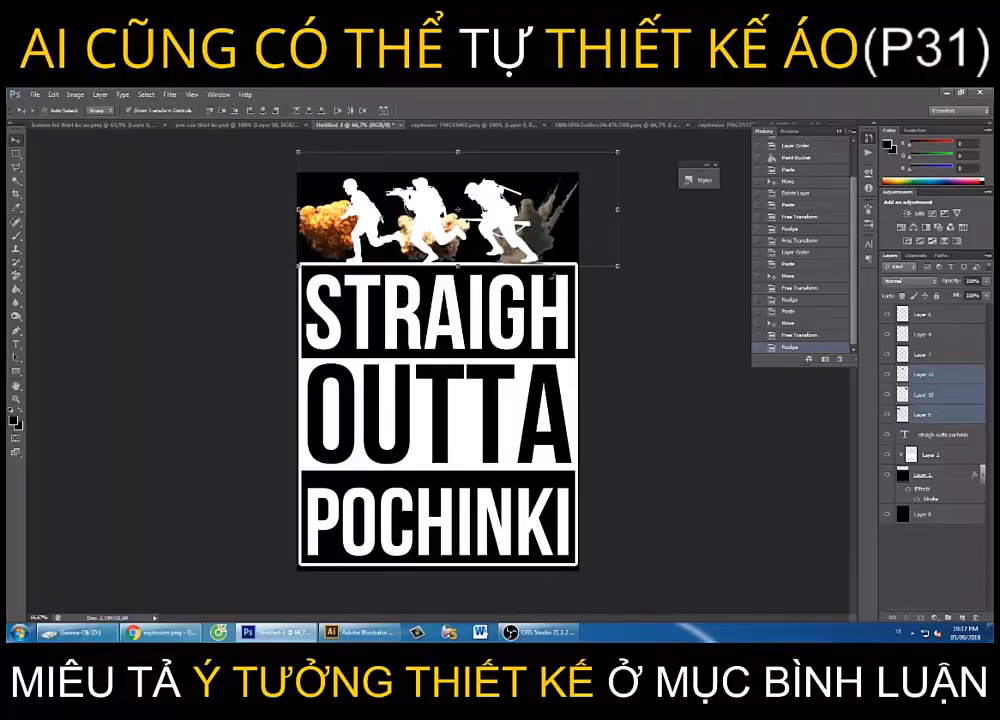
{"action": "key", "text": "ctrl+e"}
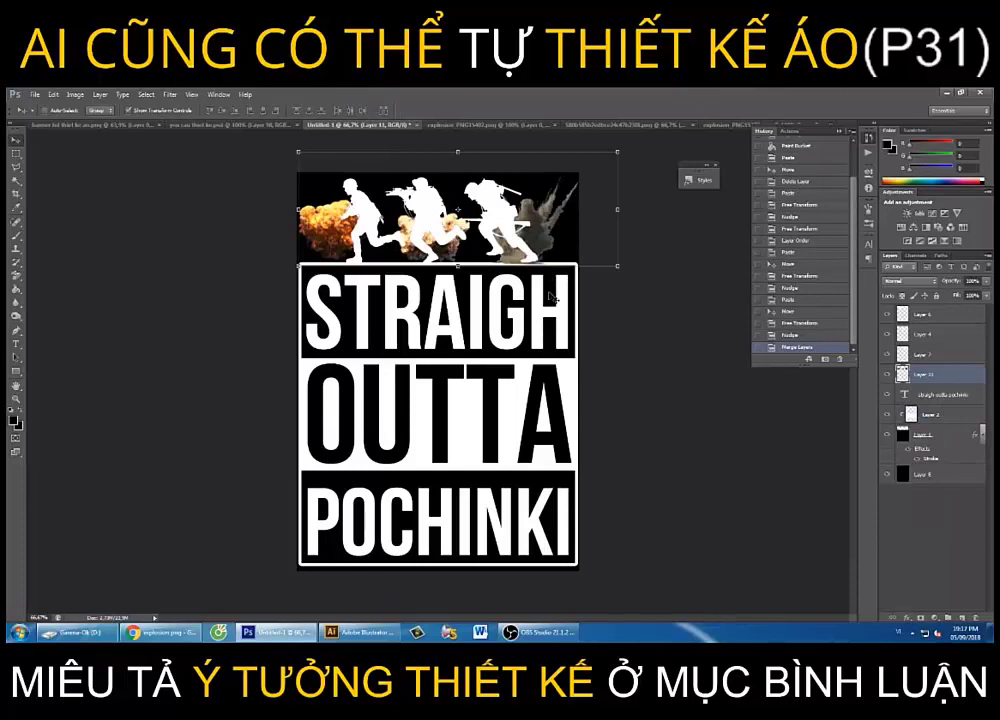
{"action": "key", "text": "ctrl+shift+u"}
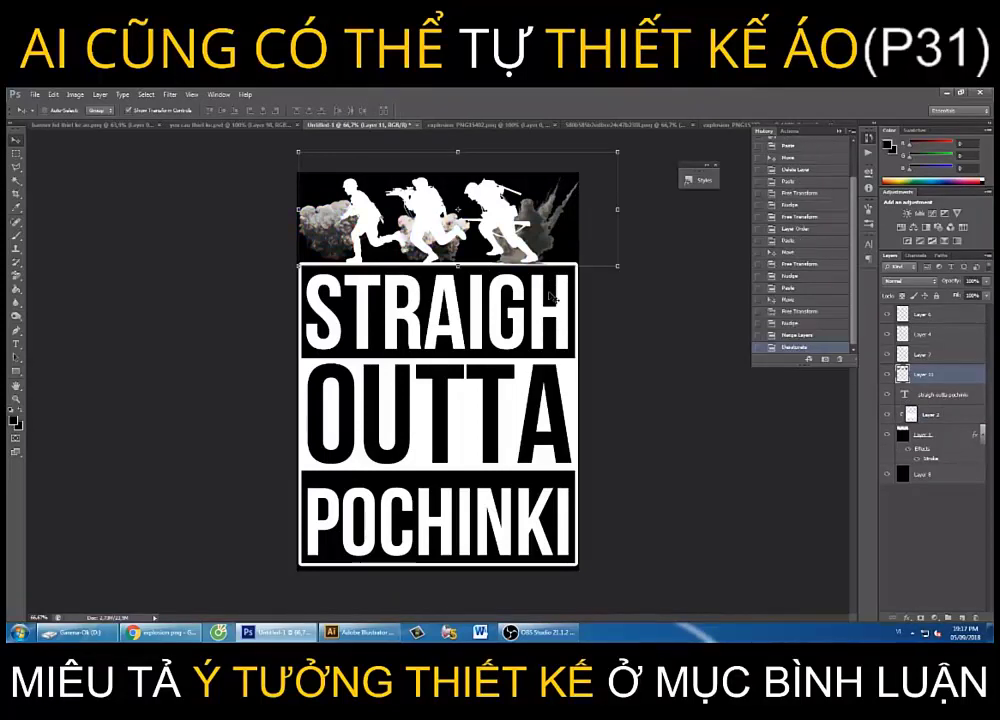
{"action": "left_click", "coordinate": [15, 153]}
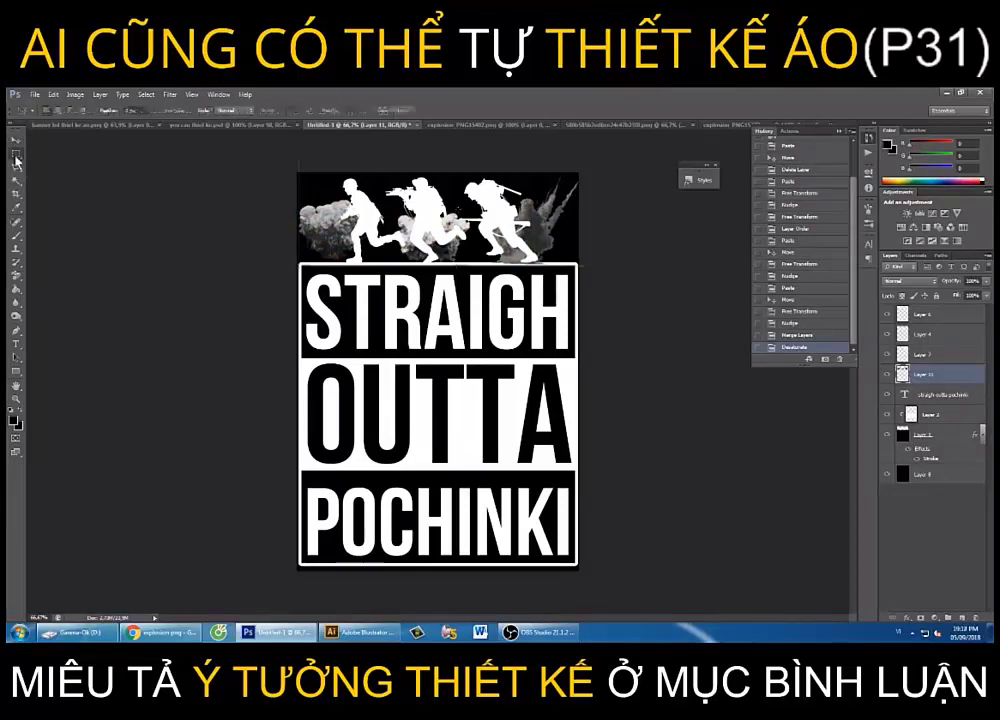
Show the 'you cau thiet ke.psd' hoodie mockup at 100% zoom
{"action": "left_click", "coordinate": [247, 126]}
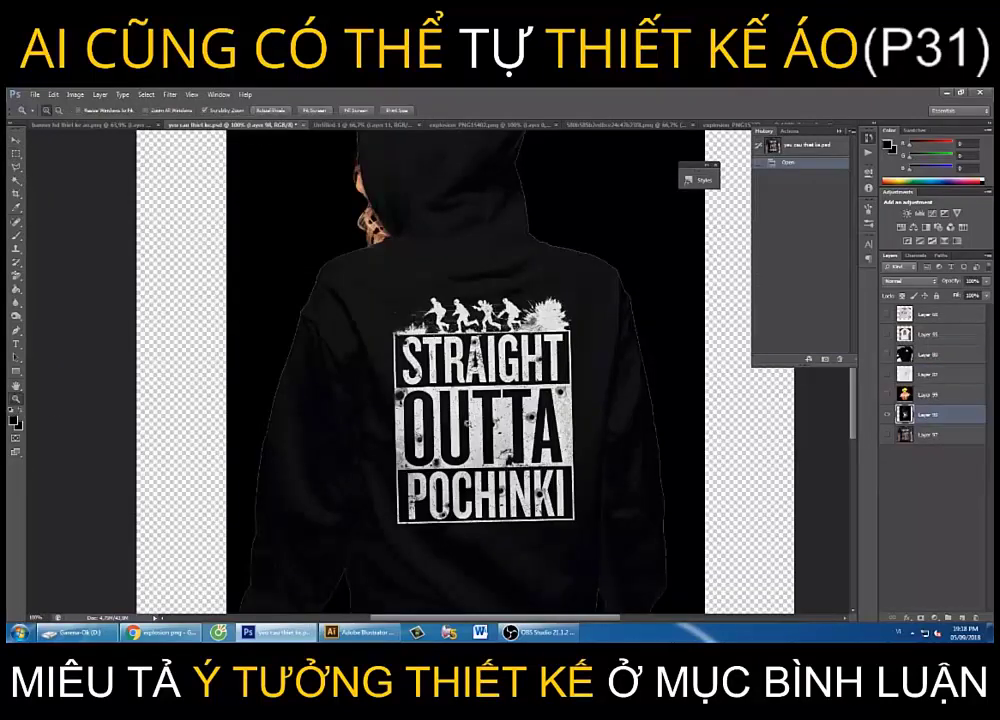
{"action": "double_click", "coordinate": [15, 398]}
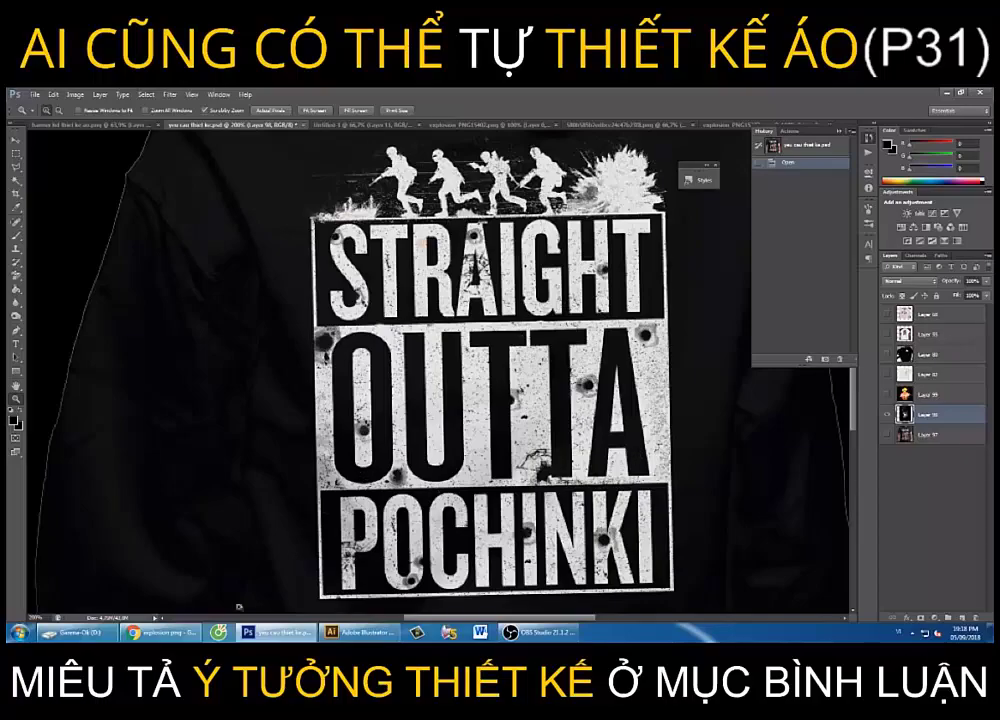
Search Google Images for 'bullet hole'
{"action": "scroll", "coordinate": [331, 415], "scroll_direction": "up", "scroll_amount": 3}
{"action": "scroll", "coordinate": [331, 415], "scroll_direction": "up", "scroll_amount": 5}
{"action": "scroll", "coordinate": [331, 415], "scroll_direction": "up", "scroll_amount": 5}
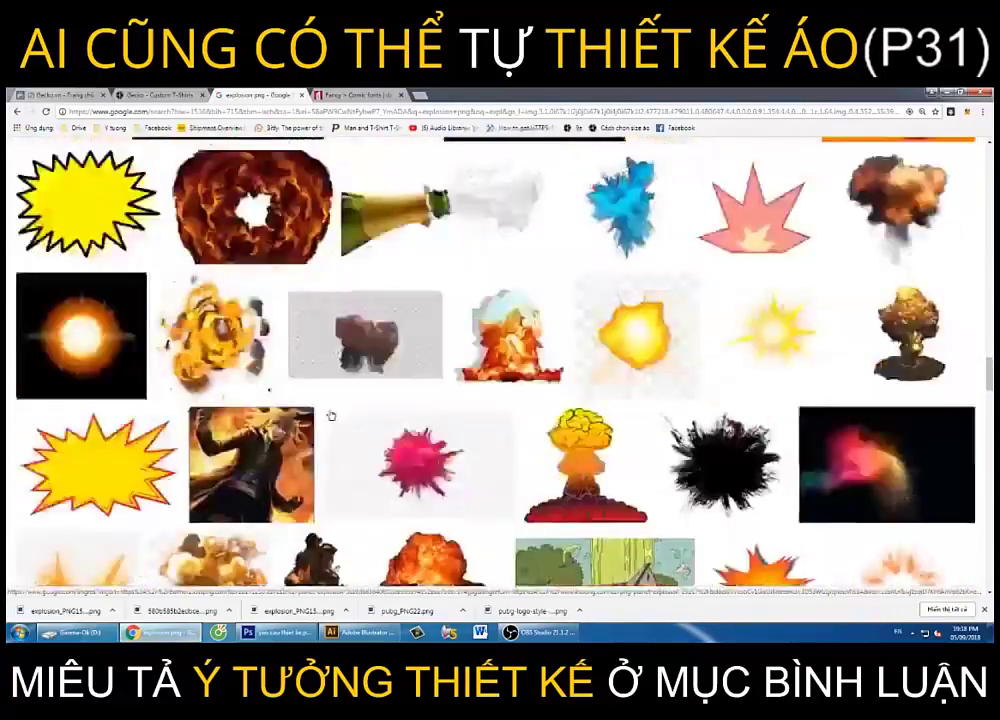
{"action": "scroll", "coordinate": [331, 415], "scroll_direction": "up", "scroll_amount": 5}
{"action": "scroll", "coordinate": [331, 415], "scroll_direction": "up", "scroll_amount": 5}
{"action": "scroll", "coordinate": [331, 415], "scroll_direction": "up", "scroll_amount": 5}
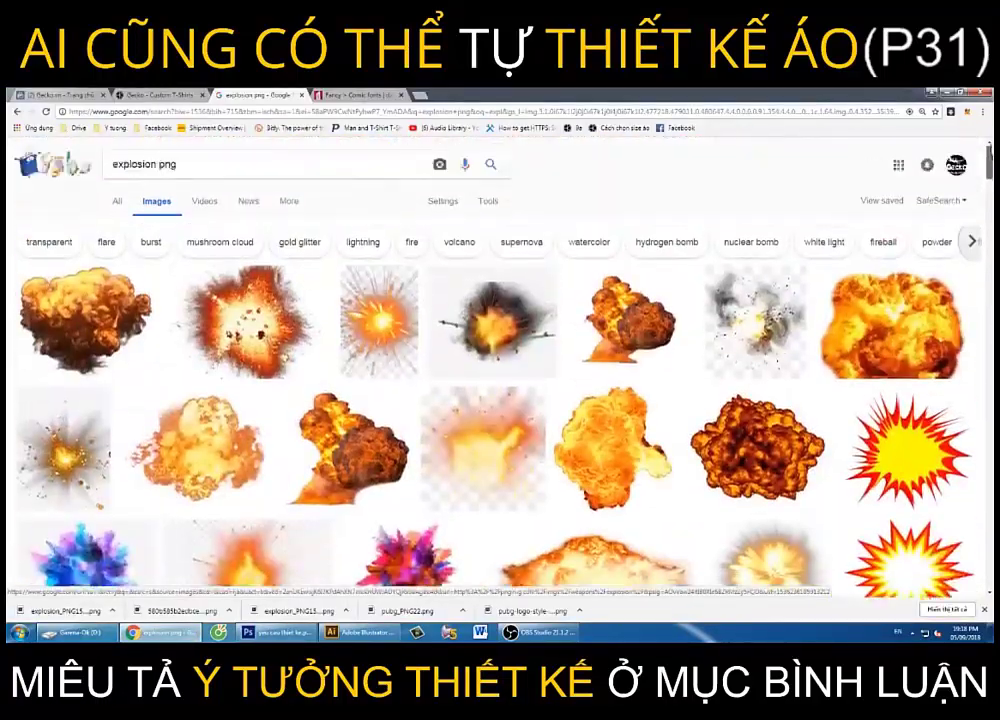
{"action": "triple_click", "coordinate": [250, 163]}
{"action": "type", "text": "bu"}
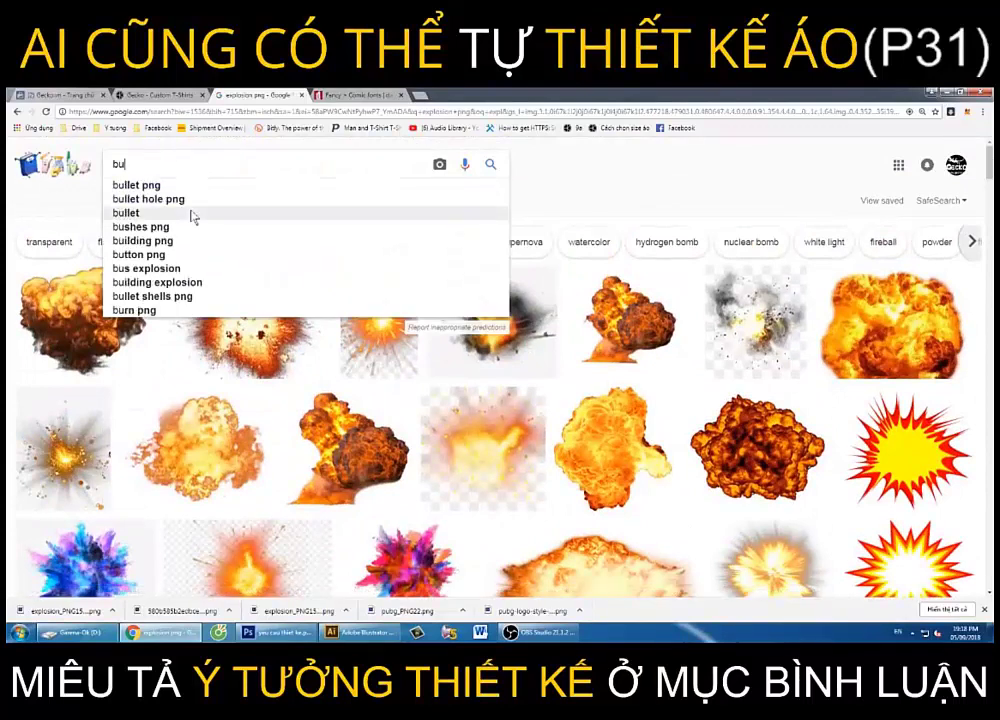
{"action": "type", "text": "llet"}
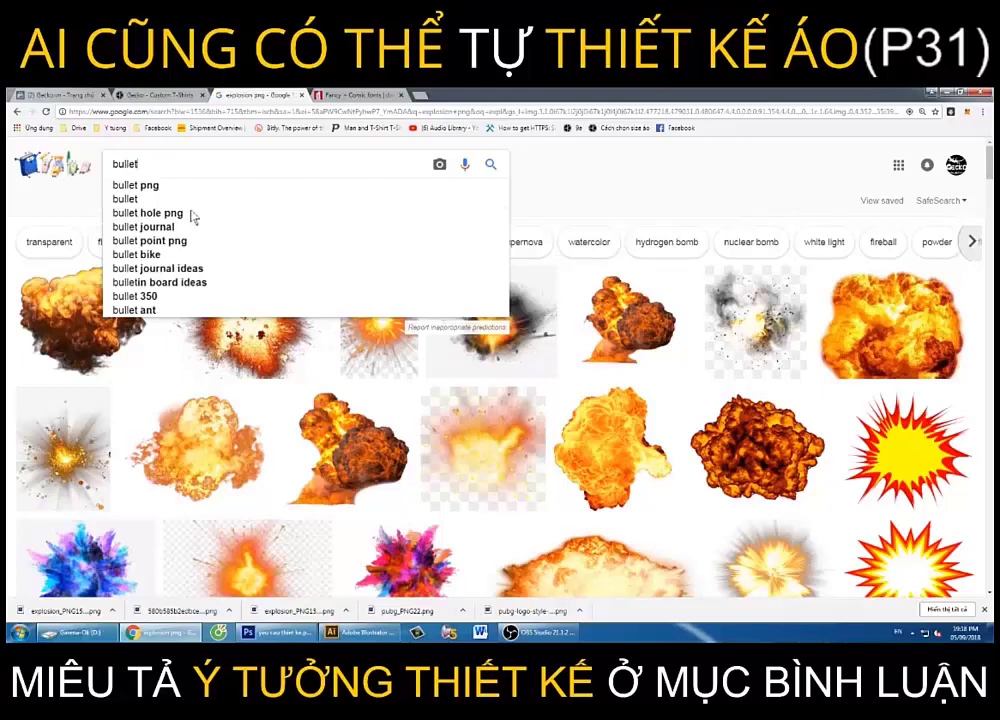
{"action": "type", "text": " hole"}
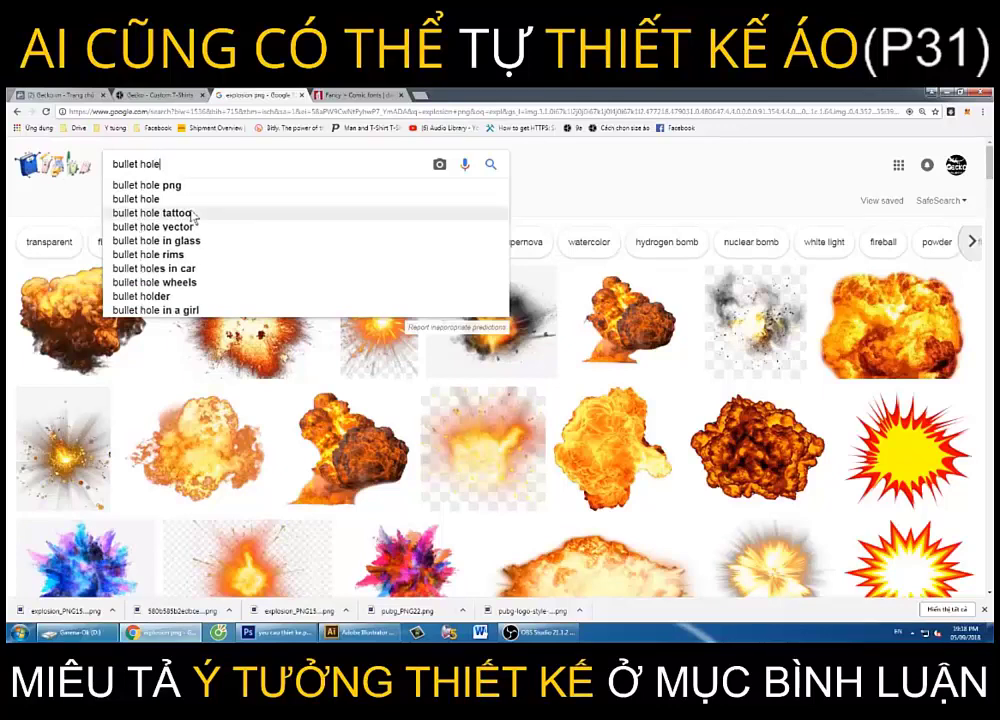
{"action": "key", "text": "Return"}
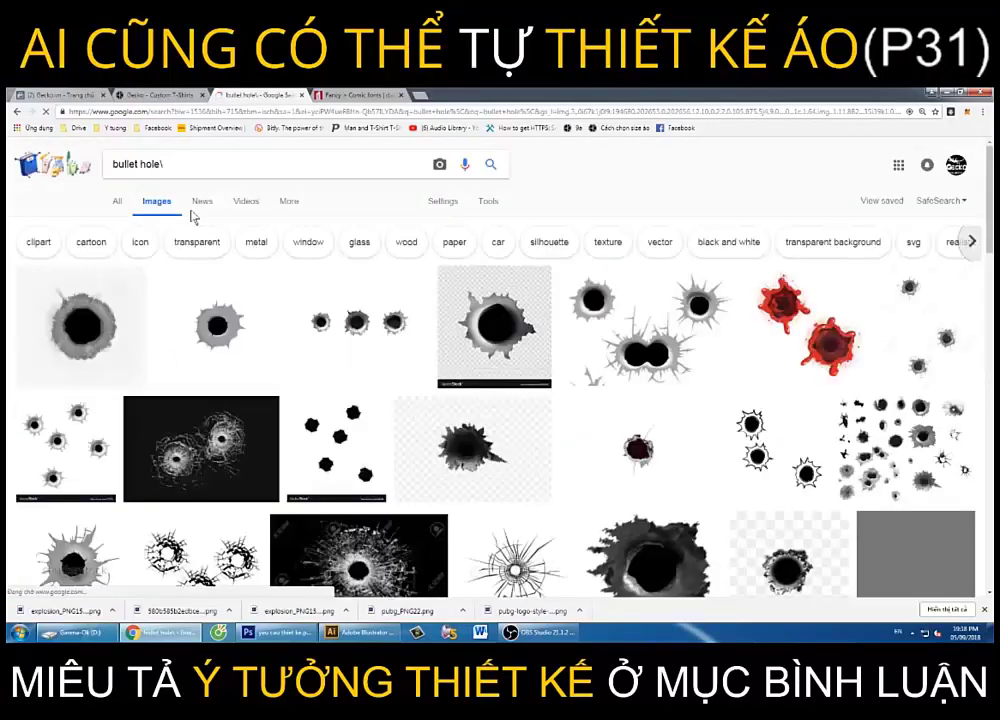
{"action": "left_click", "coordinate": [190, 167]}
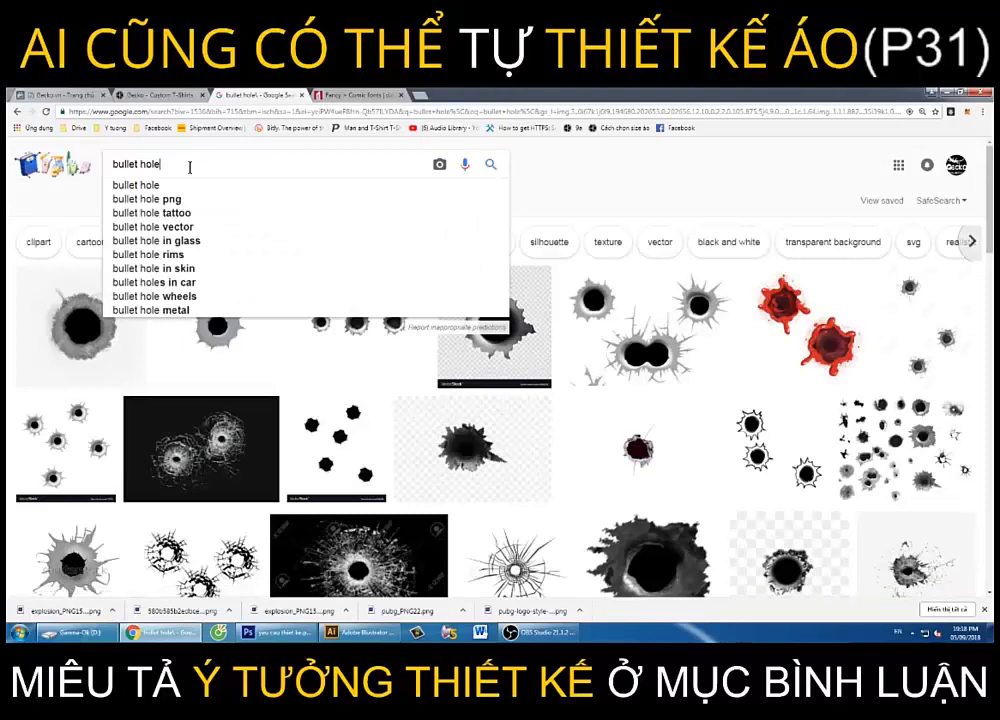
{"action": "key", "text": "Escape"}
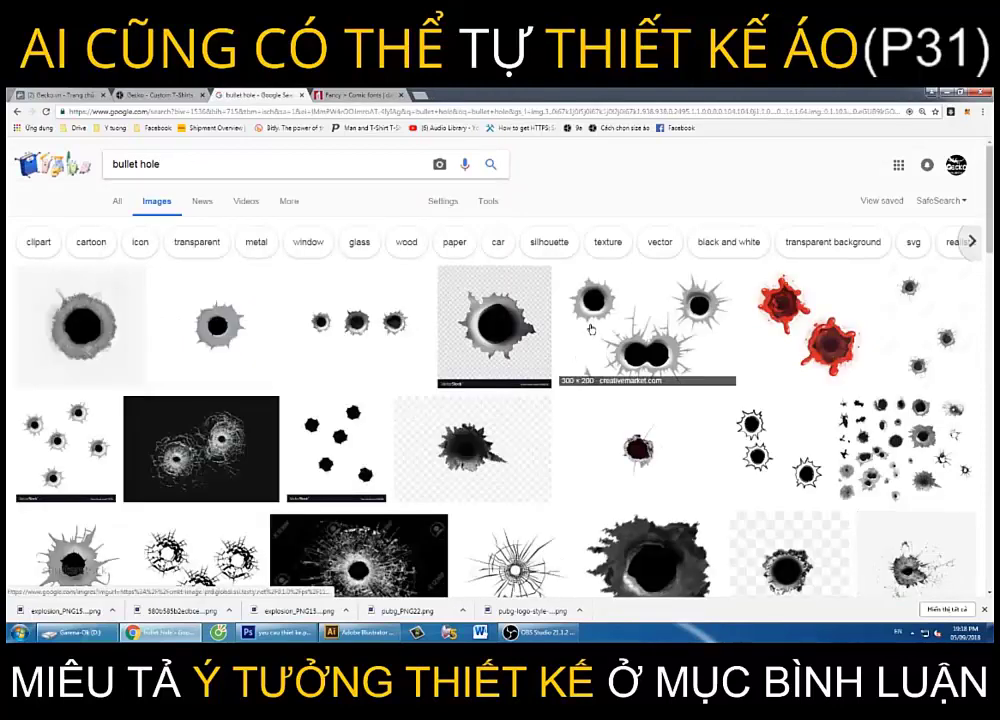
Preview the Bullet Hole Brushes (PSD) image and save it to the computer
{"action": "left_click", "coordinate": [621, 333]}
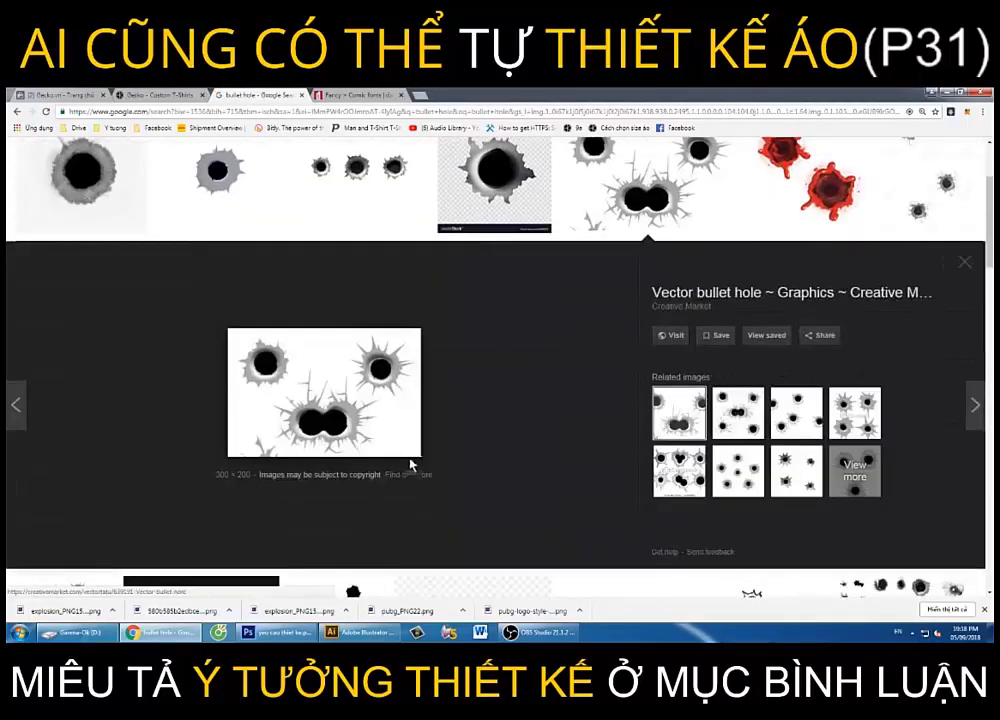
{"action": "scroll", "coordinate": [409, 456], "scroll_direction": "down", "scroll_amount": 1}
{"action": "scroll", "coordinate": [408, 457], "scroll_direction": "up", "scroll_amount": 1}
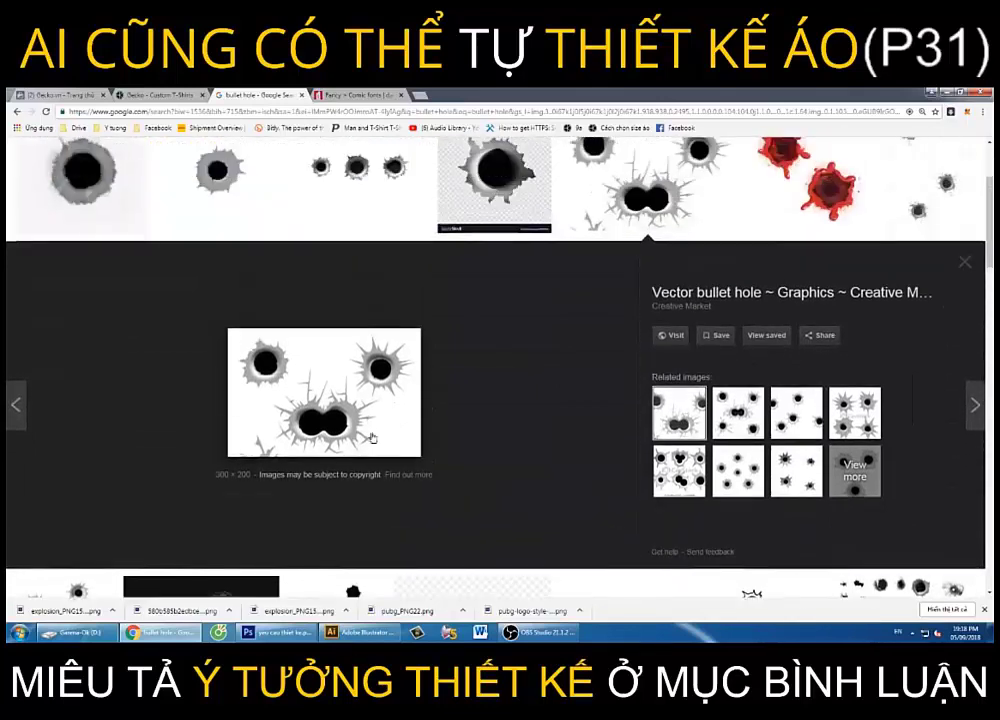
{"action": "scroll", "coordinate": [370, 440], "scroll_direction": "down", "scroll_amount": 2}
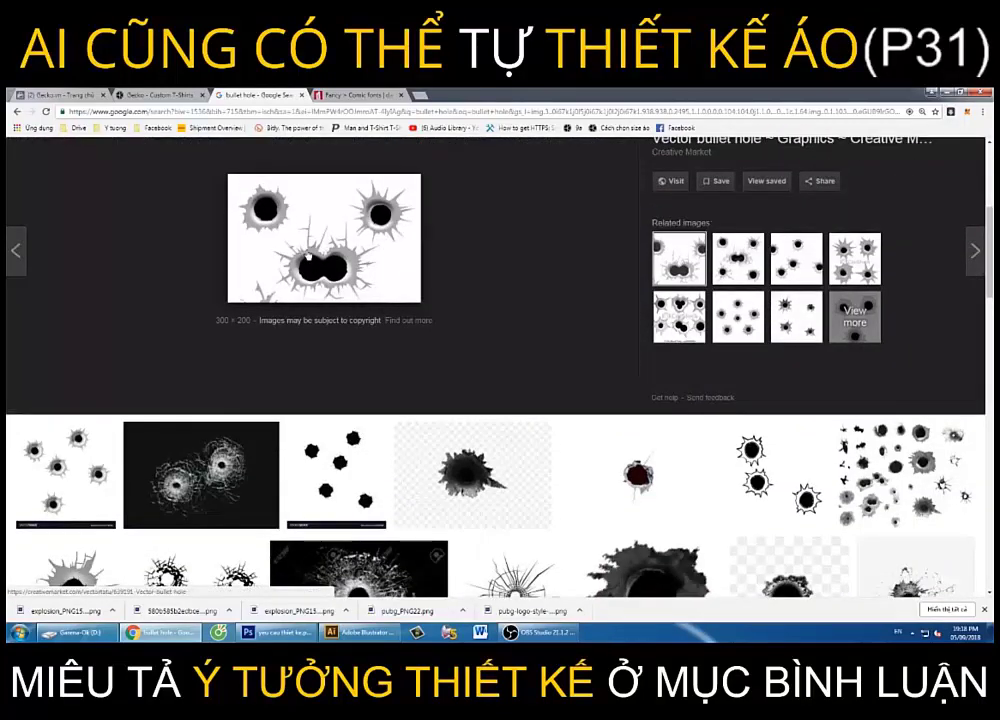
{"action": "left_click", "coordinate": [905, 475]}
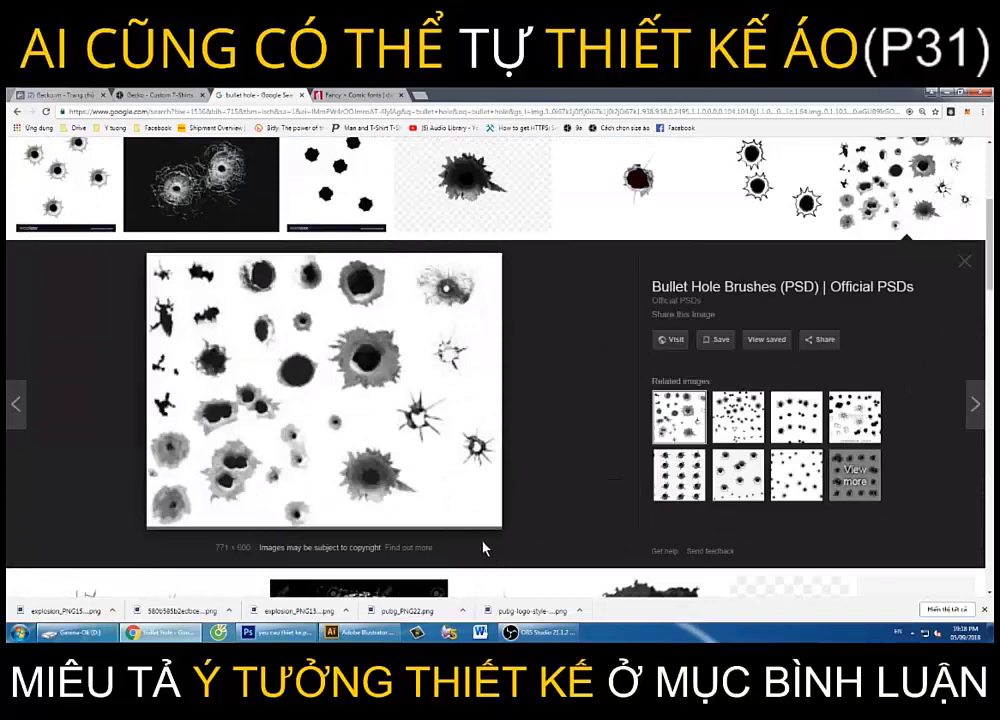
{"action": "scroll", "coordinate": [481, 540], "scroll_direction": "up", "scroll_amount": 2}
{"action": "scroll", "coordinate": [481, 538], "scroll_direction": "down", "scroll_amount": 2}
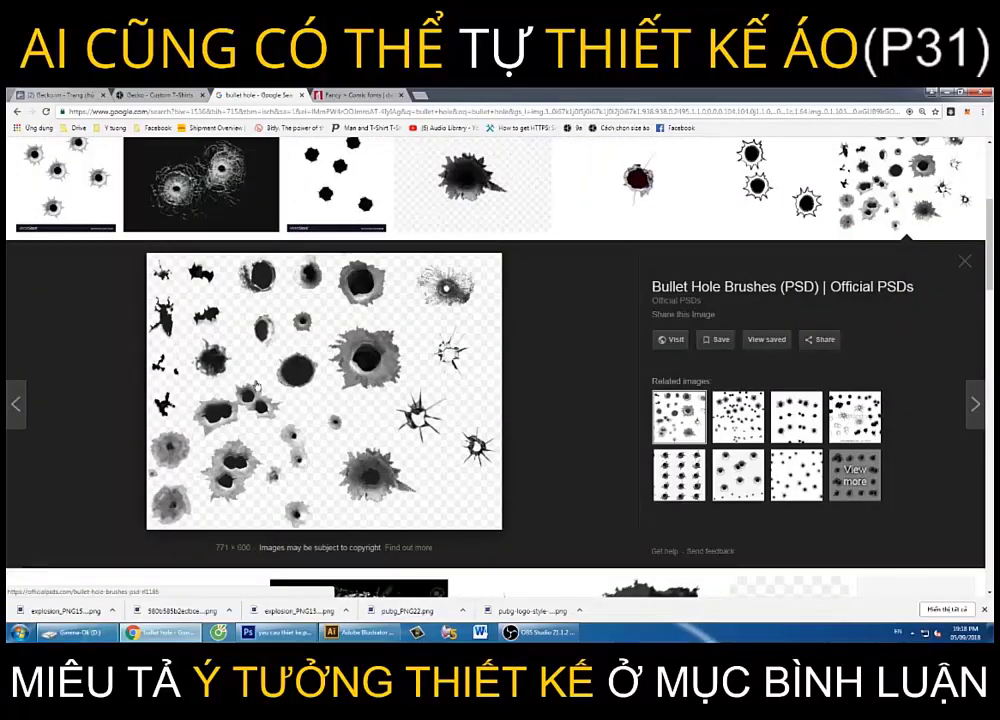
{"action": "right_click", "coordinate": [250, 340]}
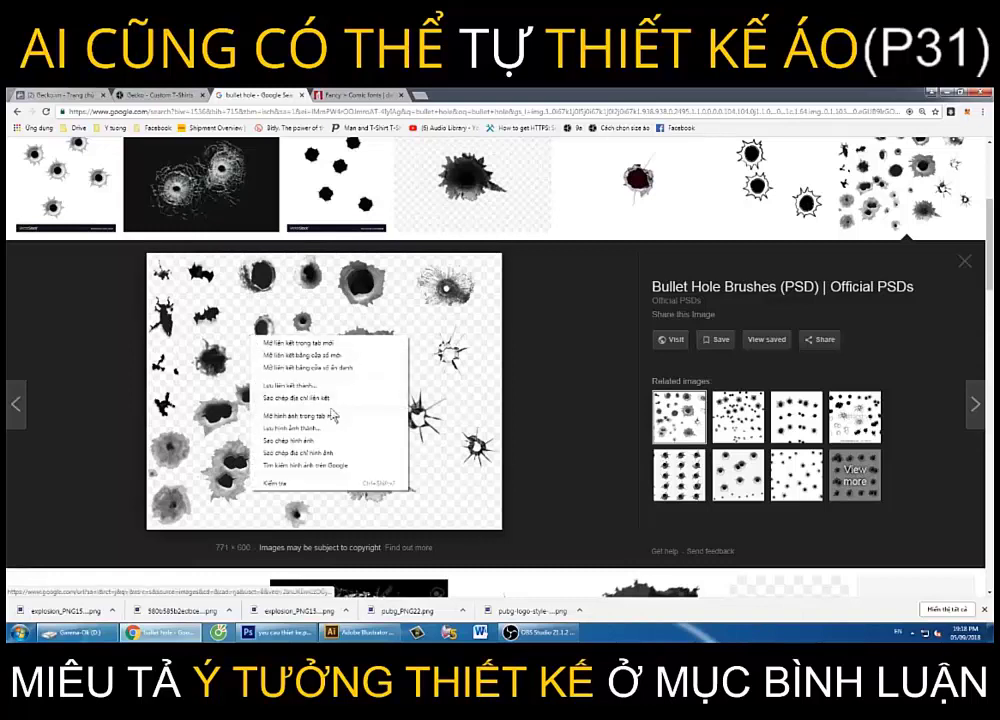
{"action": "left_click", "coordinate": [320, 430]}
{"action": "key", "text": "Return"}
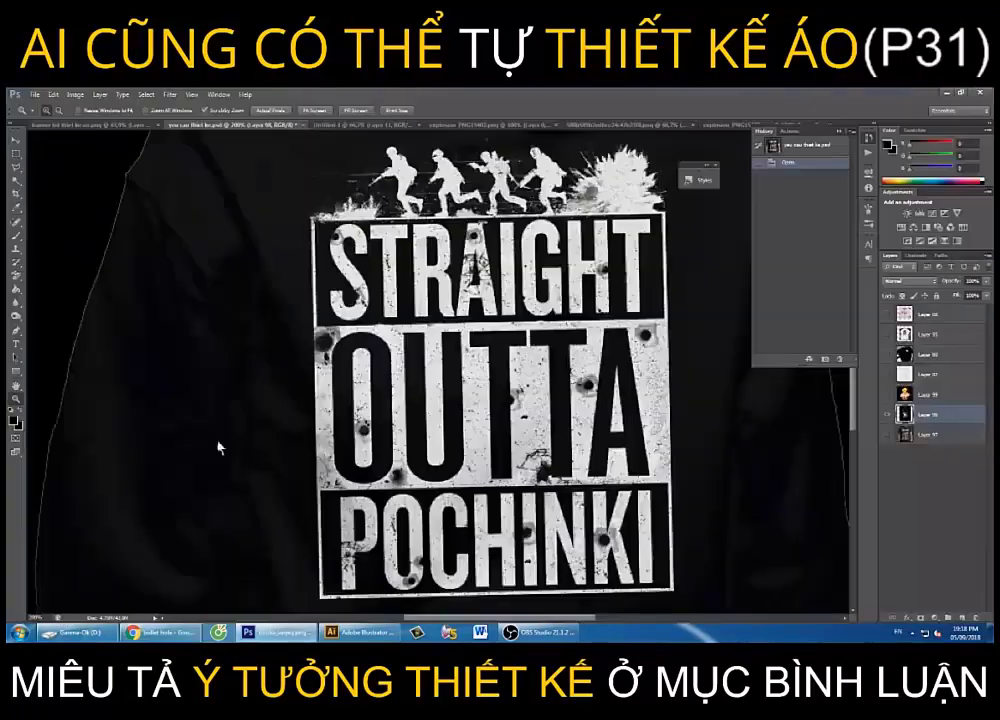
Open the bullet-hole sheet in Photoshop and marquee-select a hole near its top
{"action": "left_click_drag", "start_coordinate": [65, 615], "coordinate": [220, 445]}
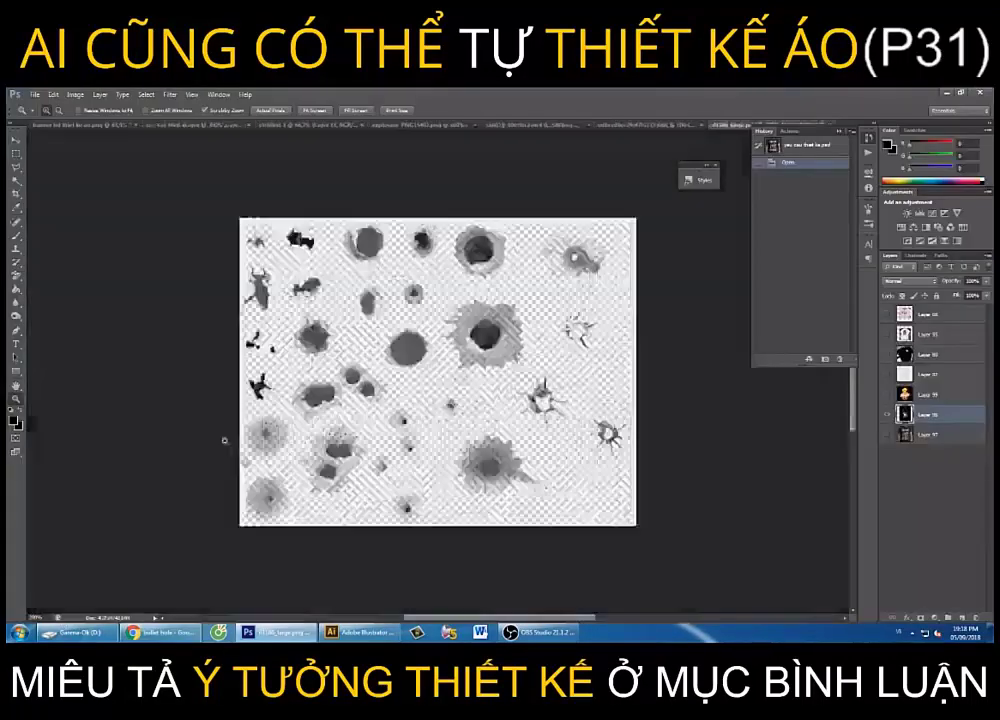
{"action": "left_click", "coordinate": [15, 153]}
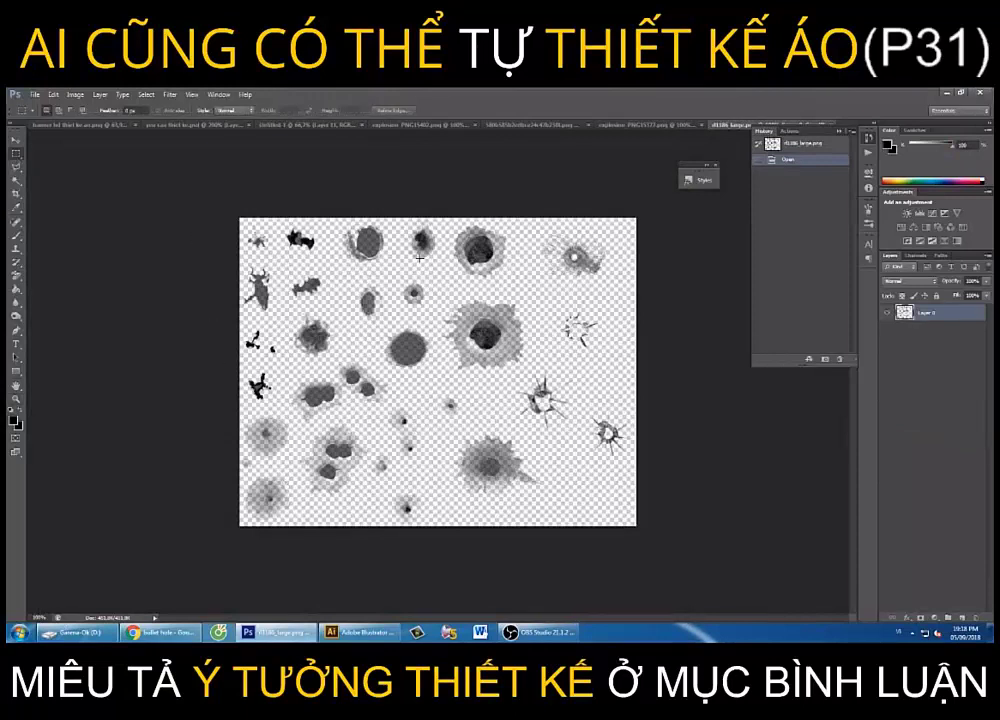
{"action": "right_click", "coordinate": [15, 154]}
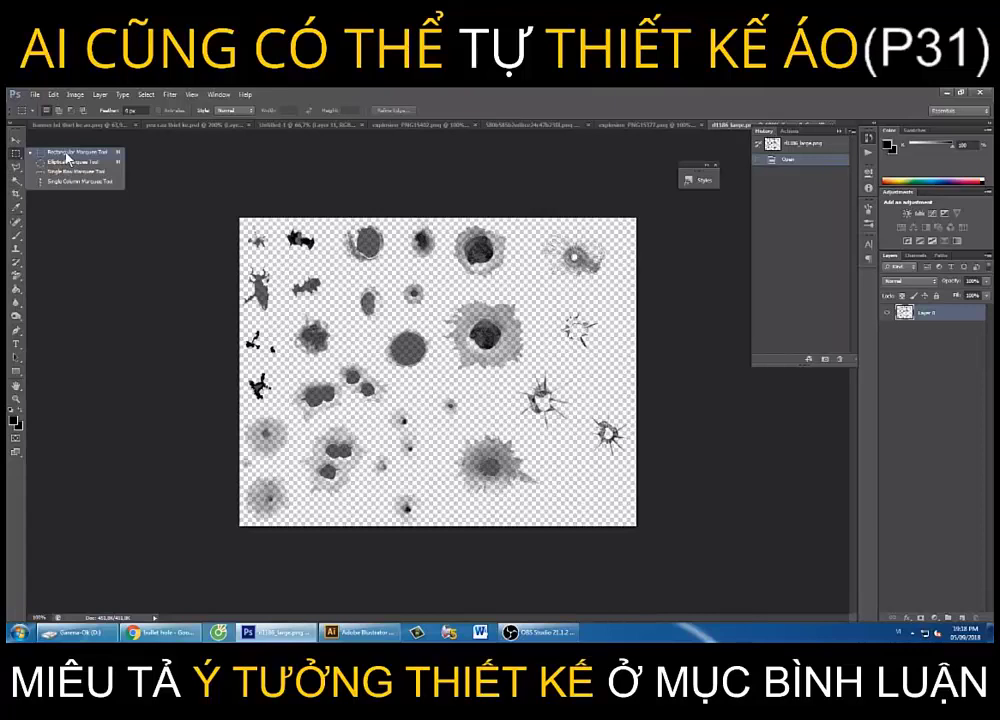
{"action": "left_click", "coordinate": [68, 153]}
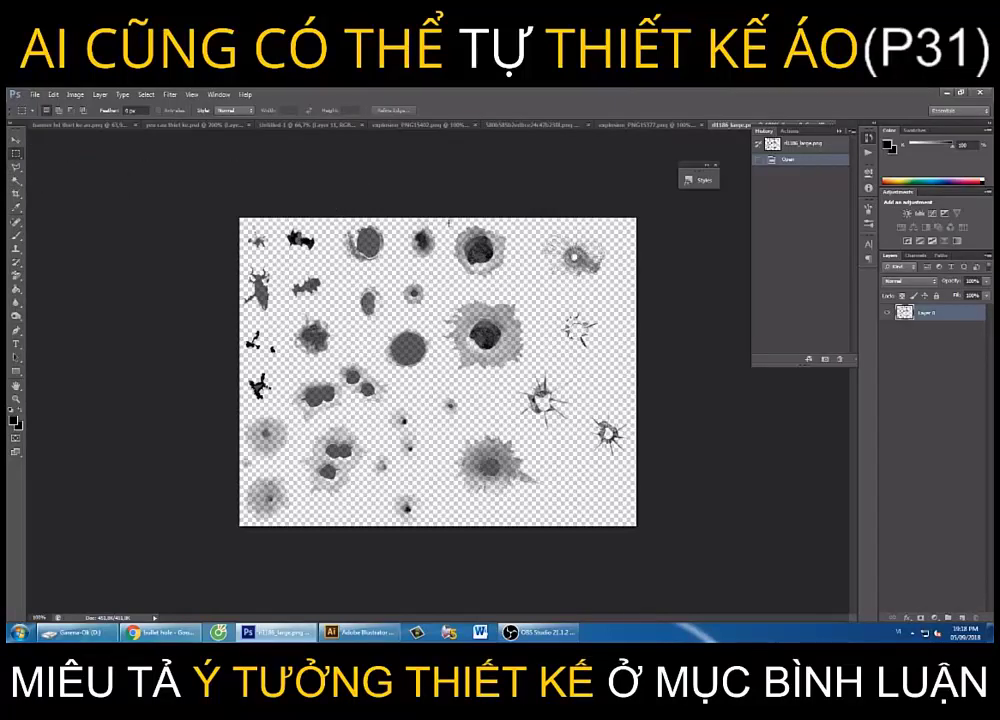
{"action": "left_click_drag", "start_coordinate": [446, 218], "coordinate": [517, 280]}
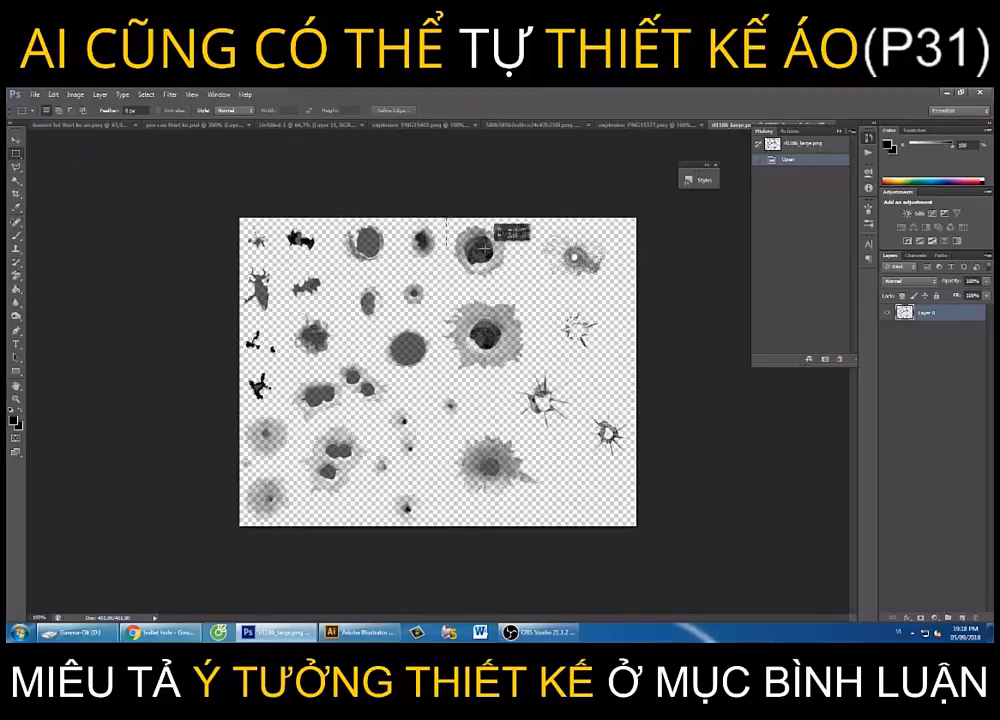
Close the extra image documents and paste the bullet hole into the poster
{"action": "left_click", "coordinate": [384, 126]}
{"action": "left_click", "coordinate": [324, 126]}
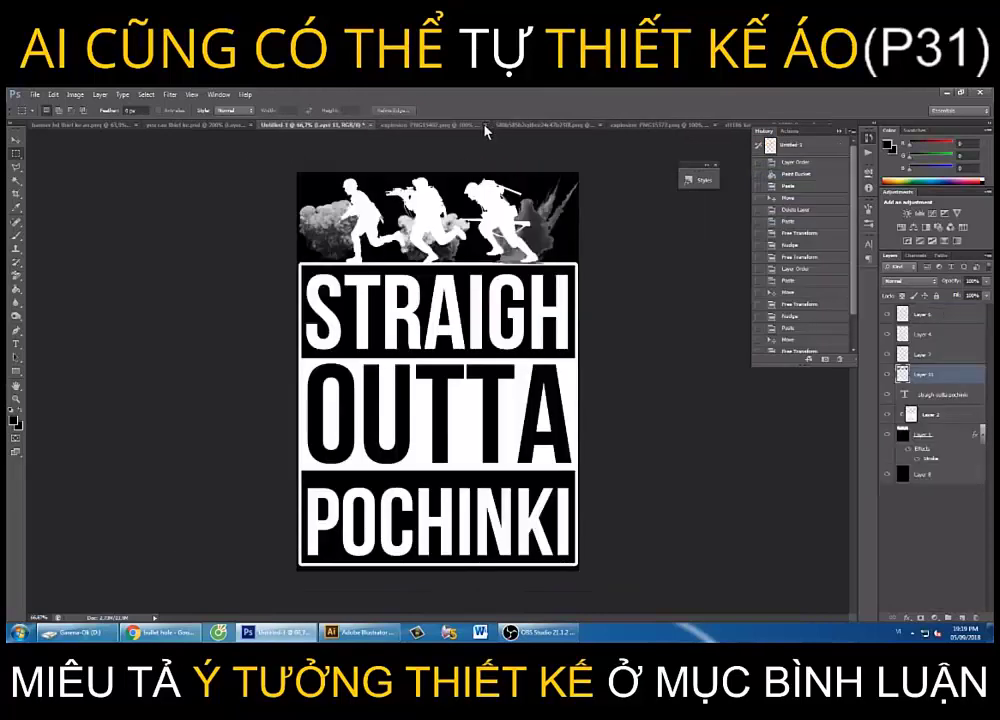
{"action": "left_click", "coordinate": [485, 126]}
{"action": "left_click", "coordinate": [564, 127]}
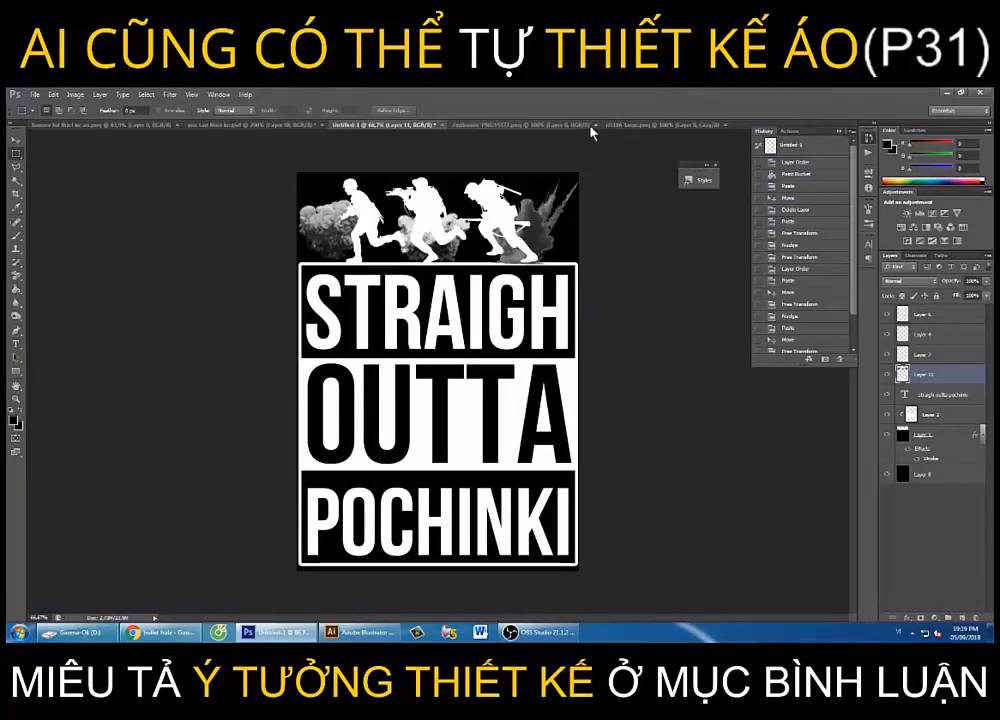
{"action": "left_click", "coordinate": [589, 127]}
{"action": "key", "text": "ctrl+v"}
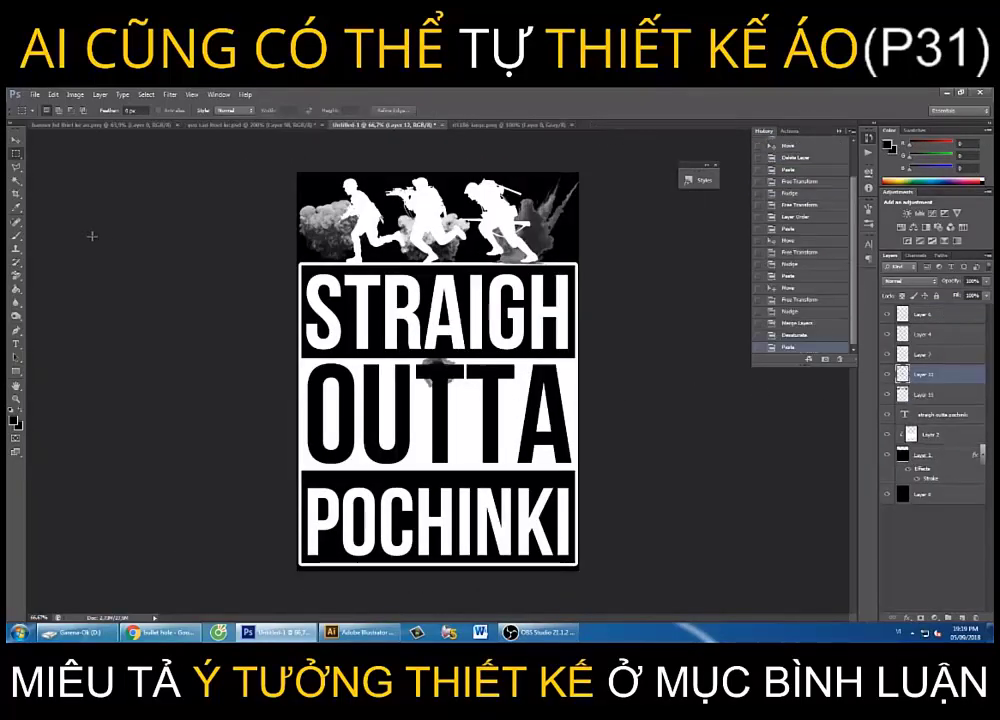
Place a shrunken bullet hole beside the O of OUTTA and duplicate it right of OUTTA
{"action": "key", "text": "v"}
{"action": "mouse_move", "coordinate": [437, 357]}
{"action": "left_mouse_down"}
{"action": "mouse_move", "coordinate": [456, 362]}
{"action": "mouse_move", "coordinate": [410, 404]}
{"action": "left_mouse_up"}
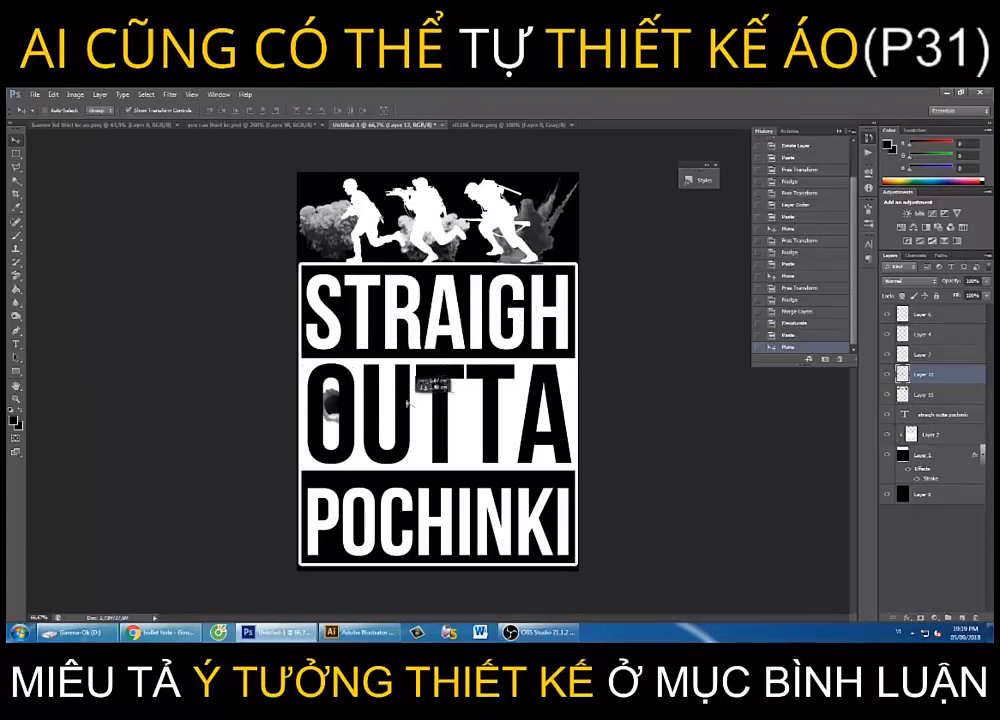
{"action": "key", "text": "ctrl+t"}
{"action": "left_click", "coordinate": [289, 126]}
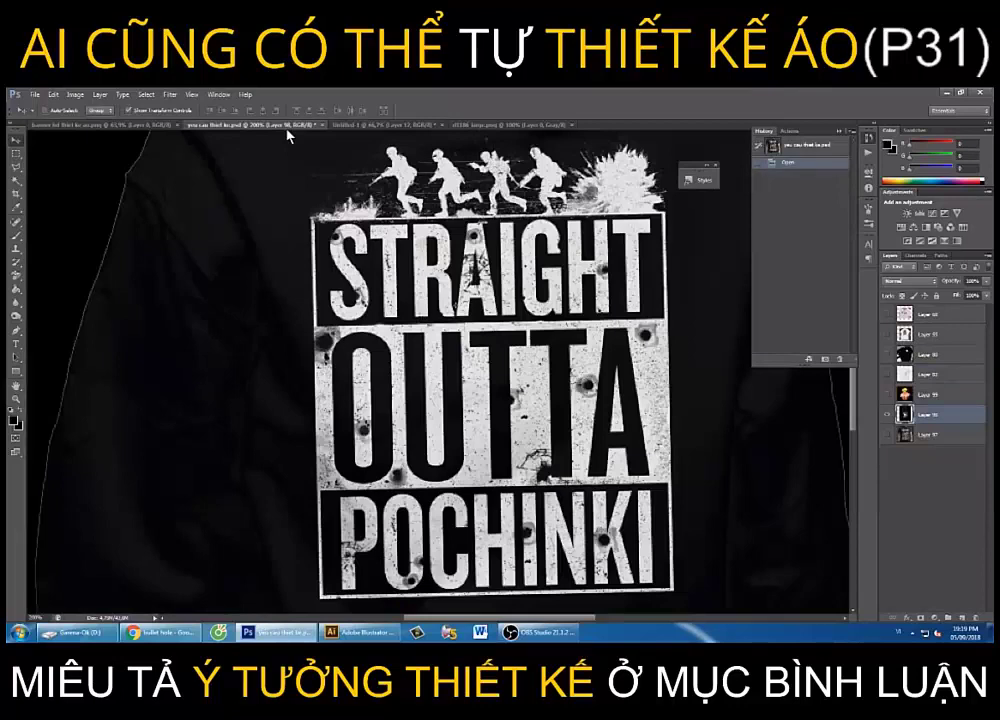
{"action": "left_click", "coordinate": [385, 126]}
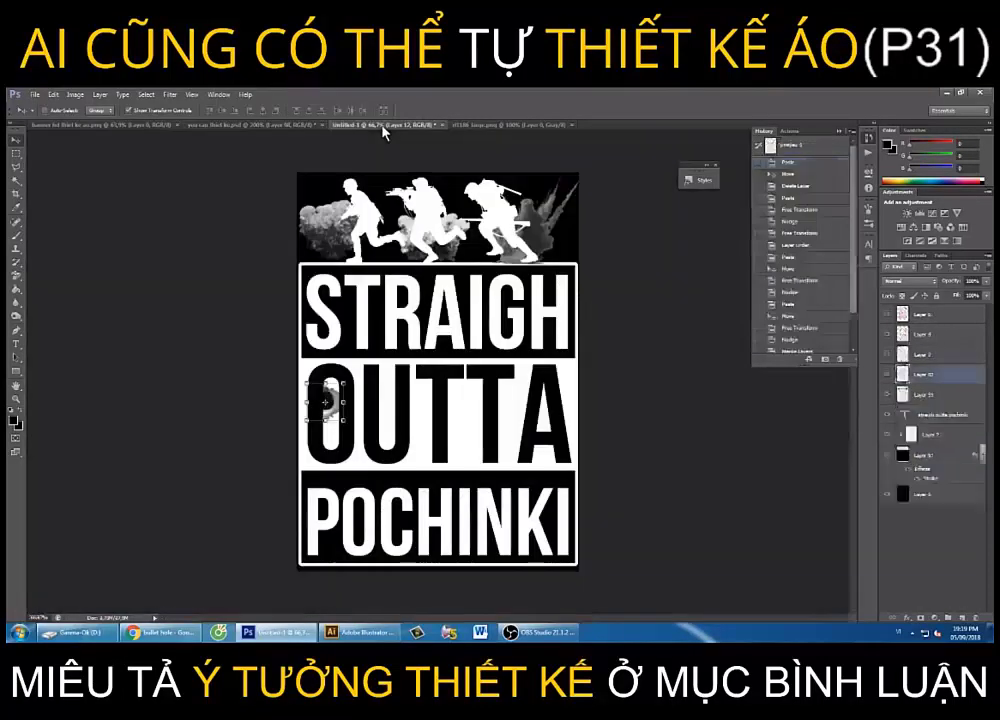
{"action": "left_click_drag", "start_coordinate": [400, 310], "coordinate": [312, 372]}
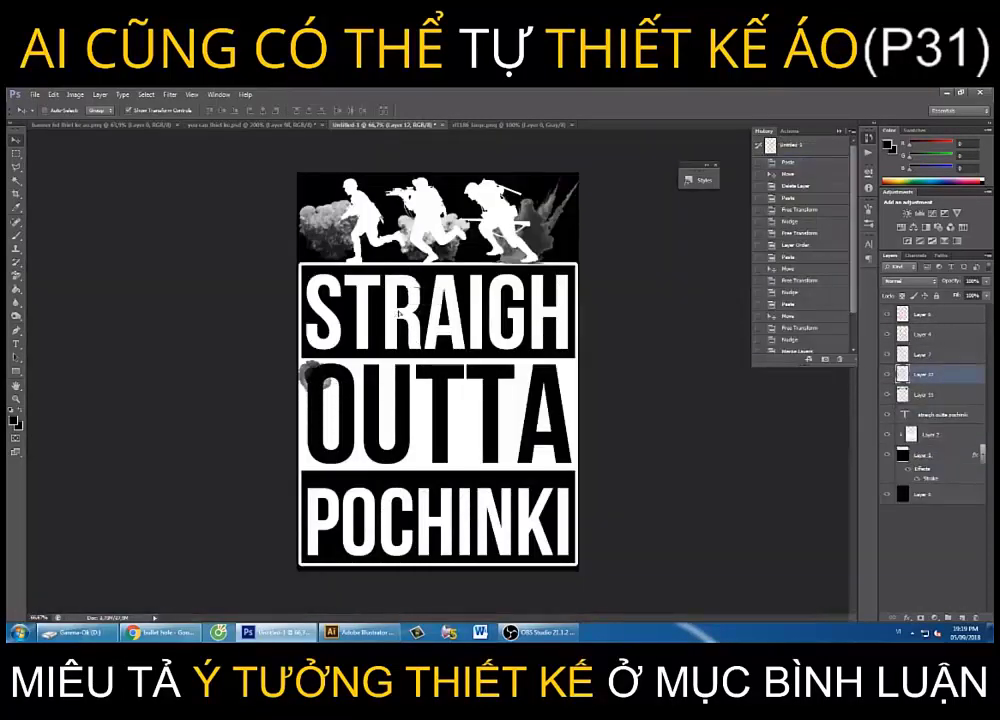
{"action": "key", "text": "ctrl+t"}
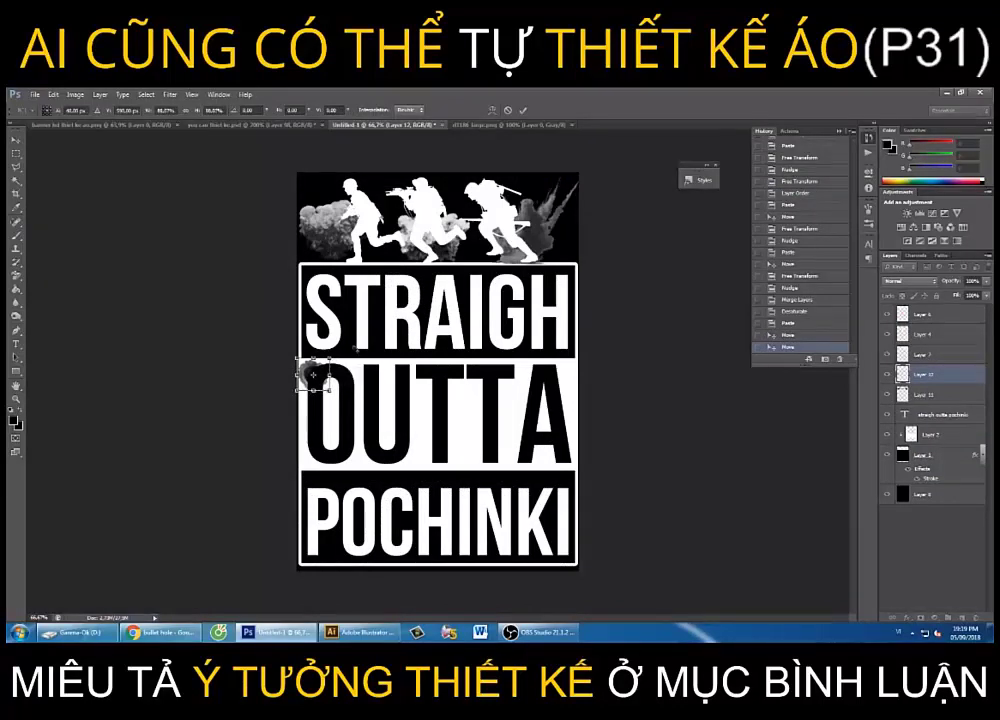
{"action": "key", "text": "Return"}
{"action": "key", "text": "Up"}
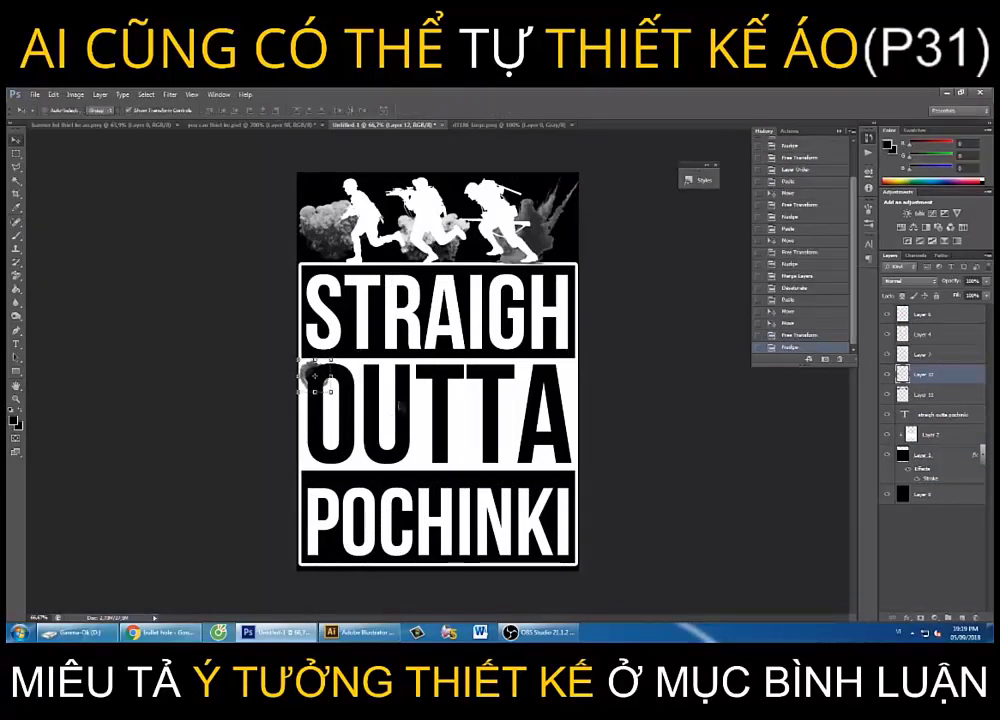
{"action": "mouse_move", "coordinate": [315, 376]}
{"action": "left_mouse_down"}
{"action": "mouse_move", "coordinate": [630, 396]}
{"action": "mouse_move", "coordinate": [614, 458]}
{"action": "mouse_move", "coordinate": [614, 448]}
{"action": "left_mouse_up"}
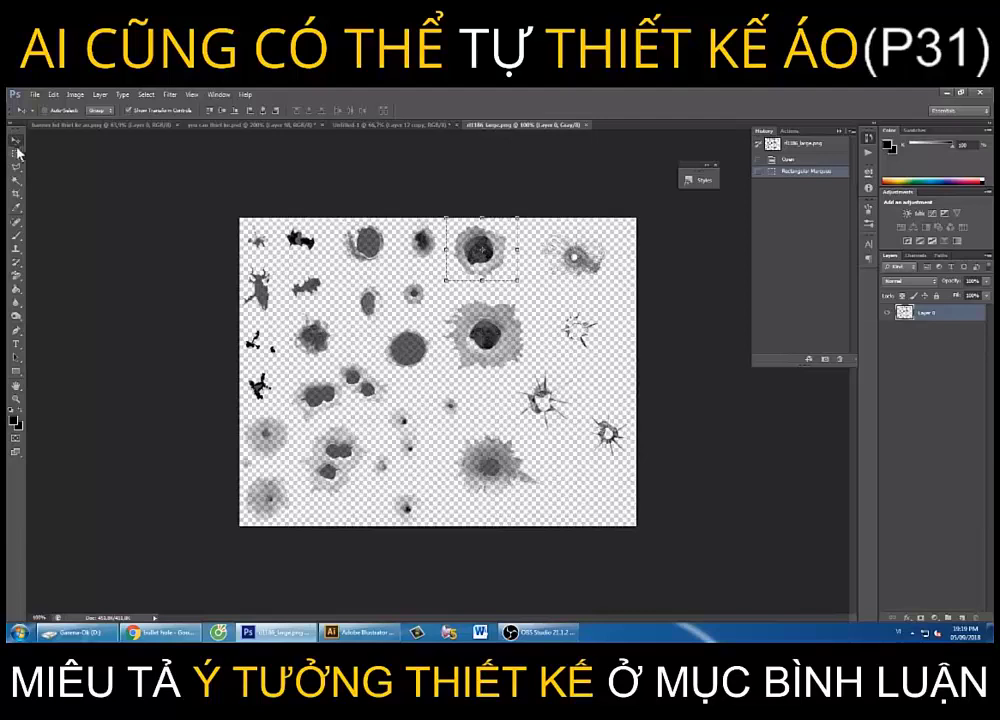
Copy the large centre bullet hole onto the top of STRAIGH and resize it
{"action": "left_click", "coordinate": [16, 153]}
{"action": "left_click_drag", "start_coordinate": [440, 293], "coordinate": [532, 378]}
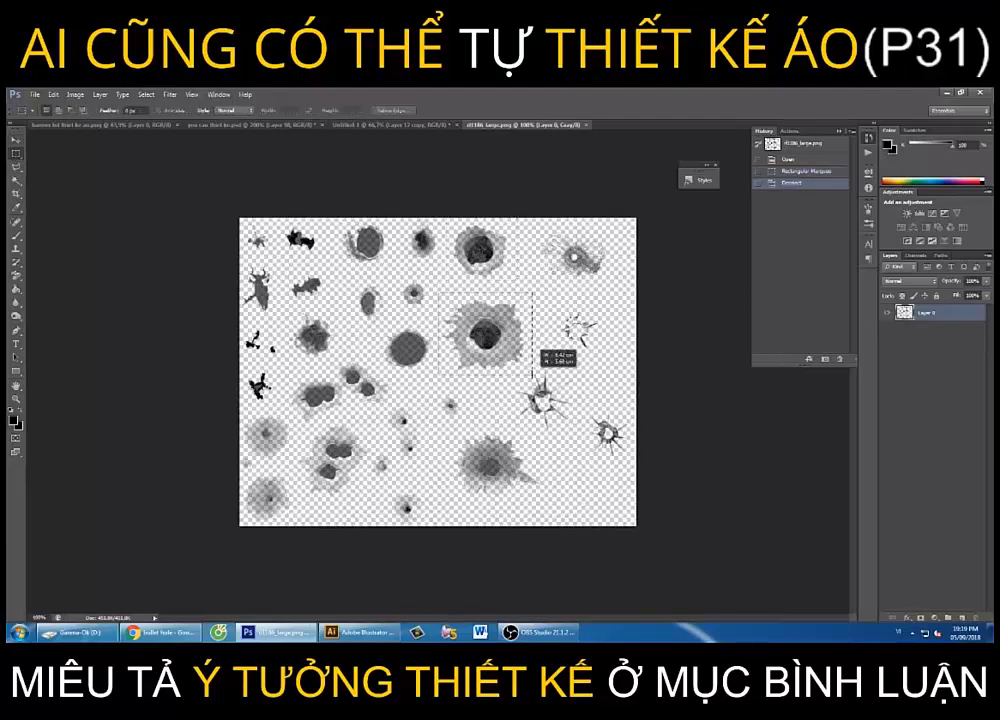
{"action": "key", "text": "ctrl+c"}
{"action": "left_click", "coordinate": [360, 125]}
{"action": "key", "text": "ctrl+v"}
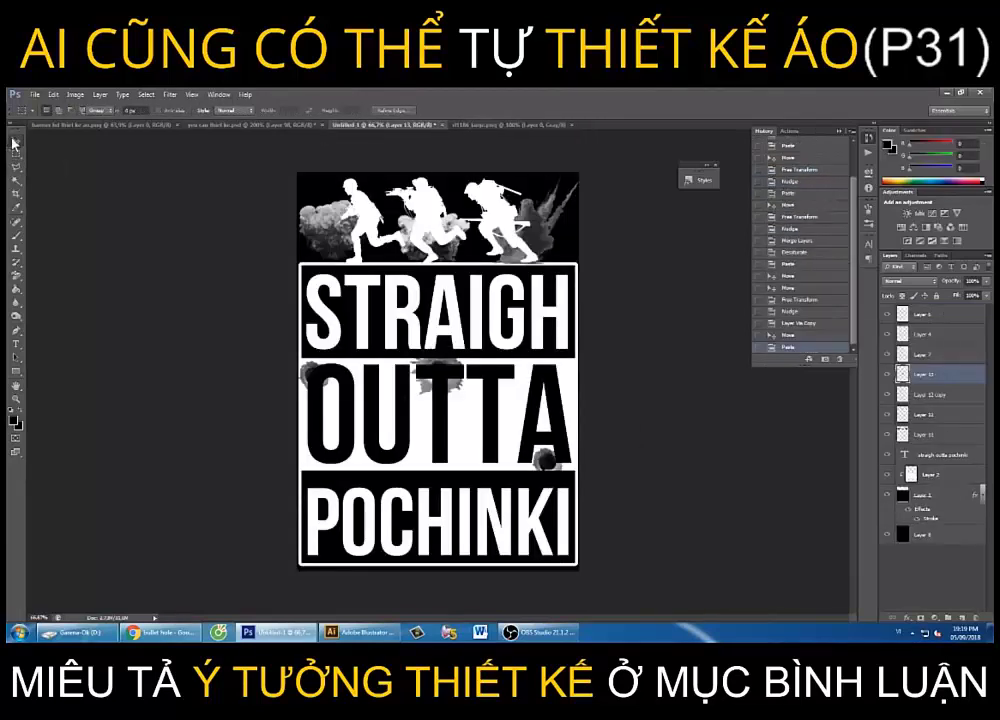
{"action": "key", "text": "v"}
{"action": "mouse_move", "coordinate": [484, 389]}
{"action": "left_mouse_down"}
{"action": "mouse_move", "coordinate": [547, 320]}
{"action": "mouse_move", "coordinate": [502, 295]}
{"action": "left_mouse_up"}
{"action": "key", "text": "ctrl+t"}
{"action": "key", "text": "Return"}
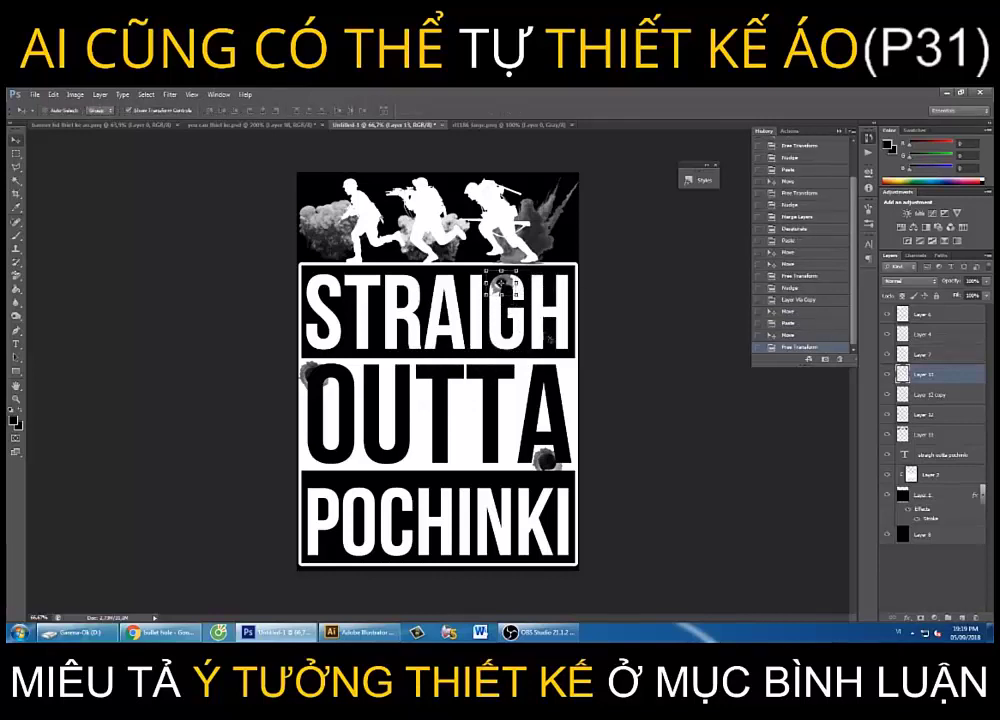
Paste the splatter from the sheet's bottom over the PO of POCHINKI, shrunk
{"action": "left_click", "coordinate": [487, 125]}
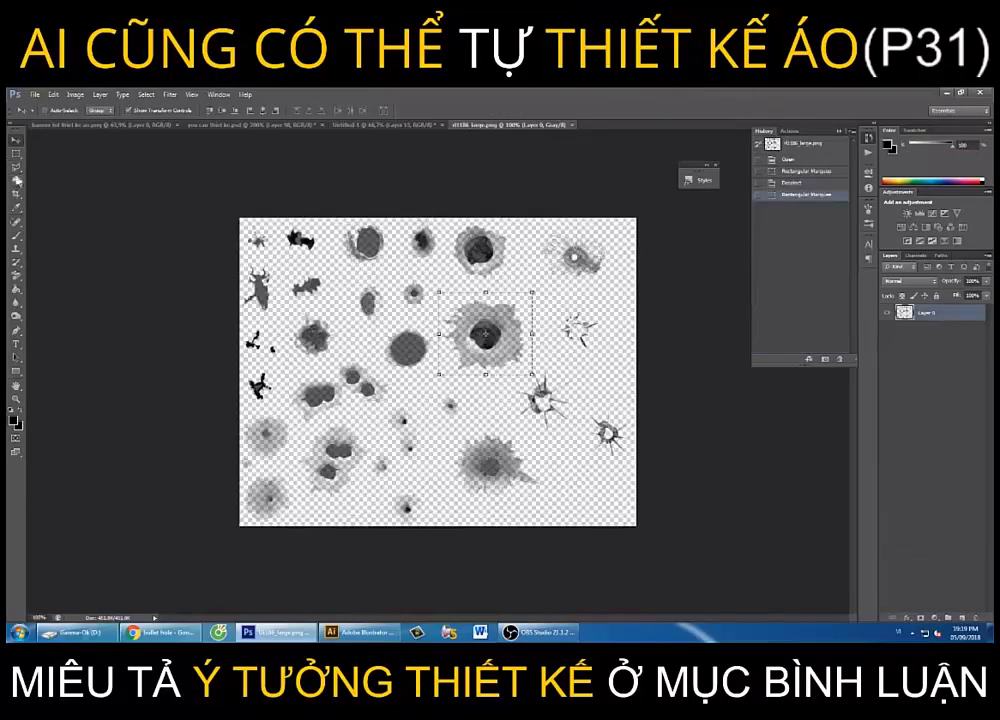
{"action": "left_click", "coordinate": [15, 153]}
{"action": "key", "text": "ctrl+d"}
{"action": "left_click_drag", "start_coordinate": [452, 427], "coordinate": [551, 500]}
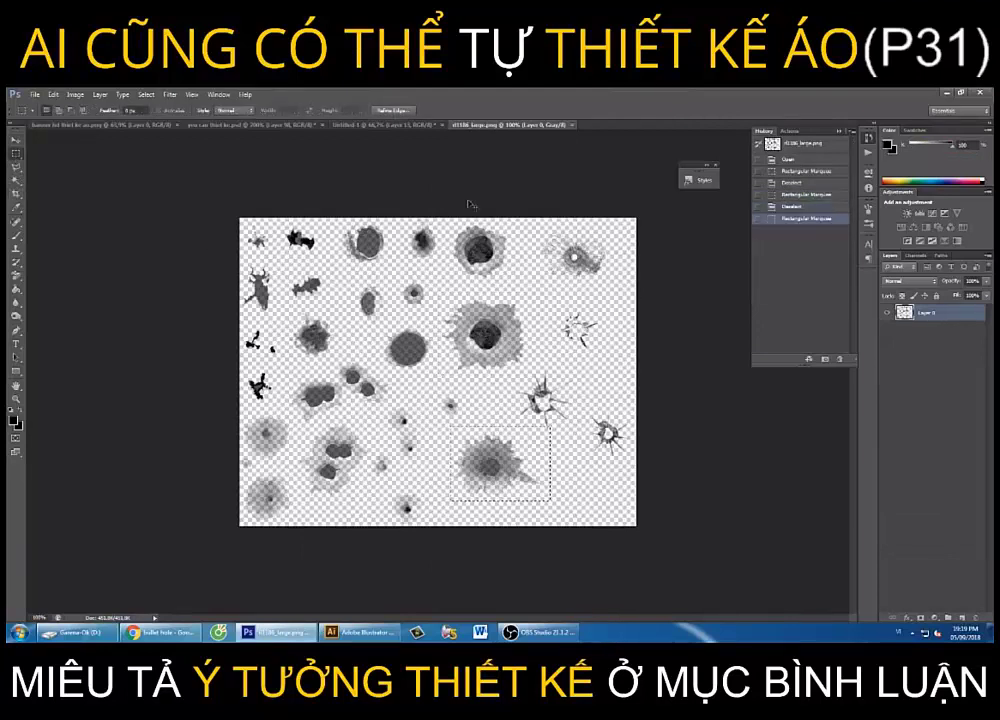
{"action": "left_click", "coordinate": [410, 127]}
{"action": "key", "text": "ctrl+v"}
{"action": "key", "text": "v"}
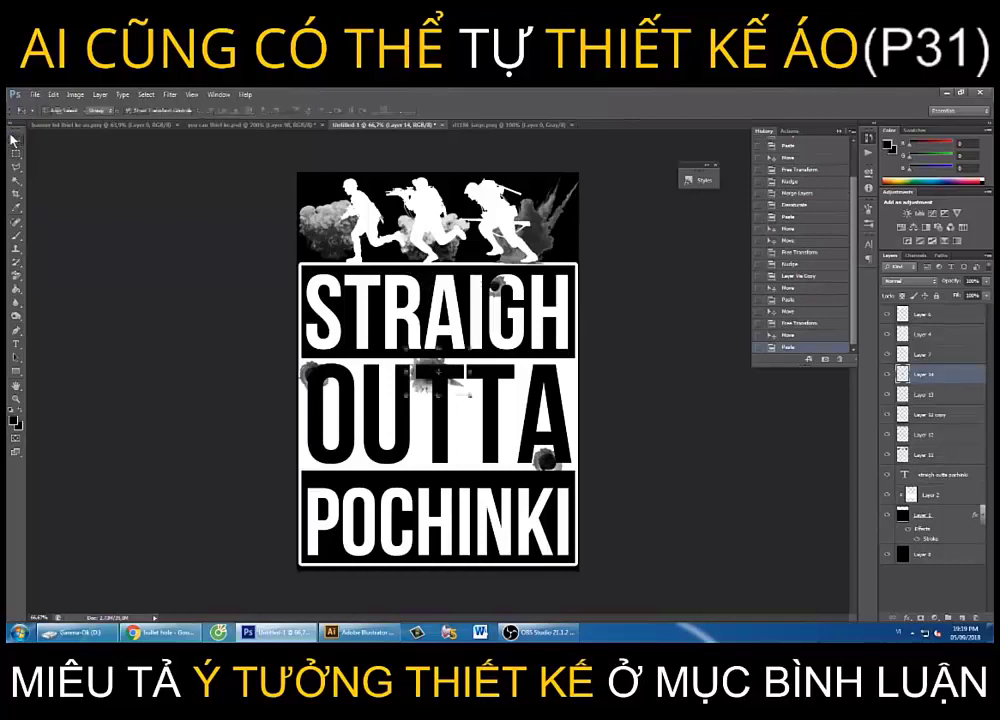
{"action": "left_click_drag", "start_coordinate": [400, 340], "coordinate": [410, 586]}
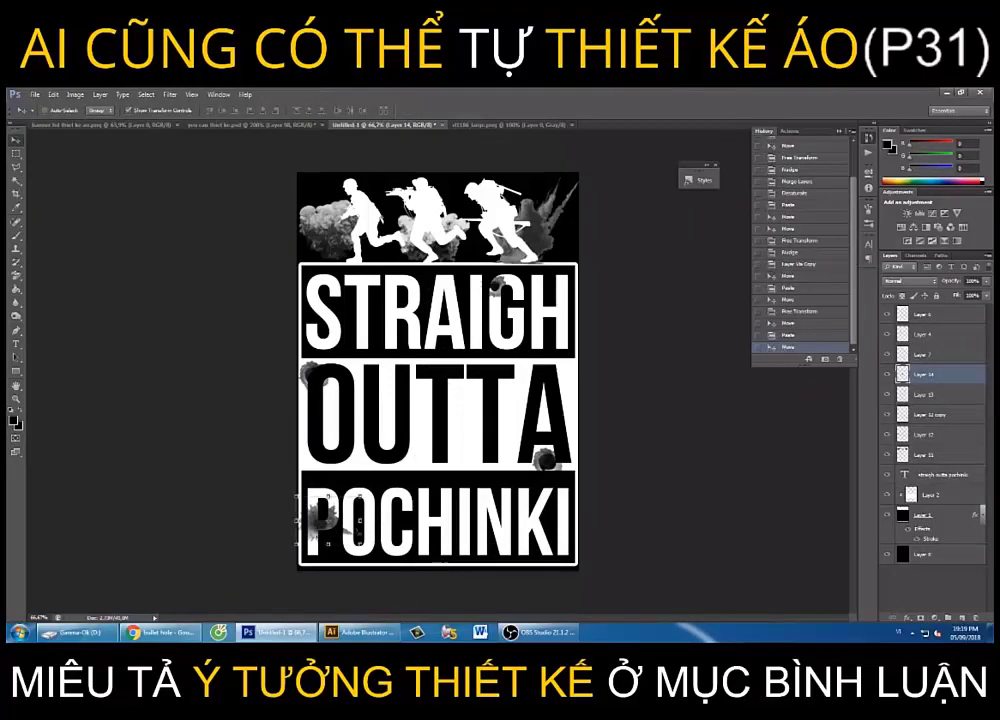
{"action": "mouse_move", "coordinate": [355, 548]}
{"action": "left_mouse_down"}
{"action": "mouse_move", "coordinate": [350, 535]}
{"action": "mouse_move", "coordinate": [386, 533]}
{"action": "left_mouse_up"}
{"action": "key", "text": "Return"}
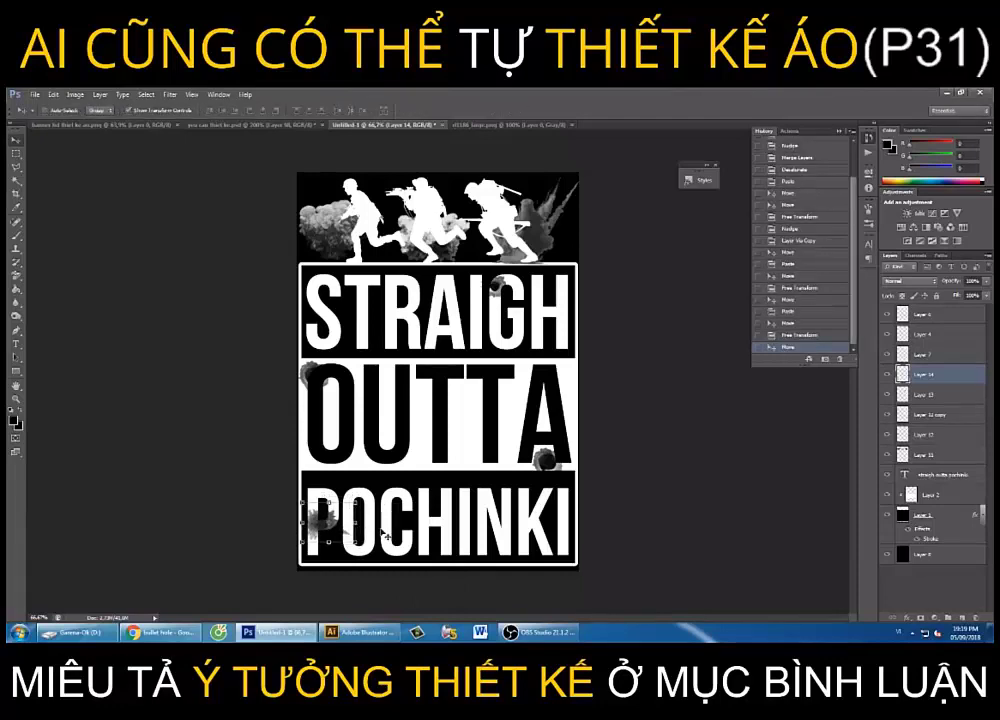
Outline a splatter with a polygon selection on the sheet, then reposition a splatter on the poster
{"action": "left_click", "coordinate": [500, 127]}
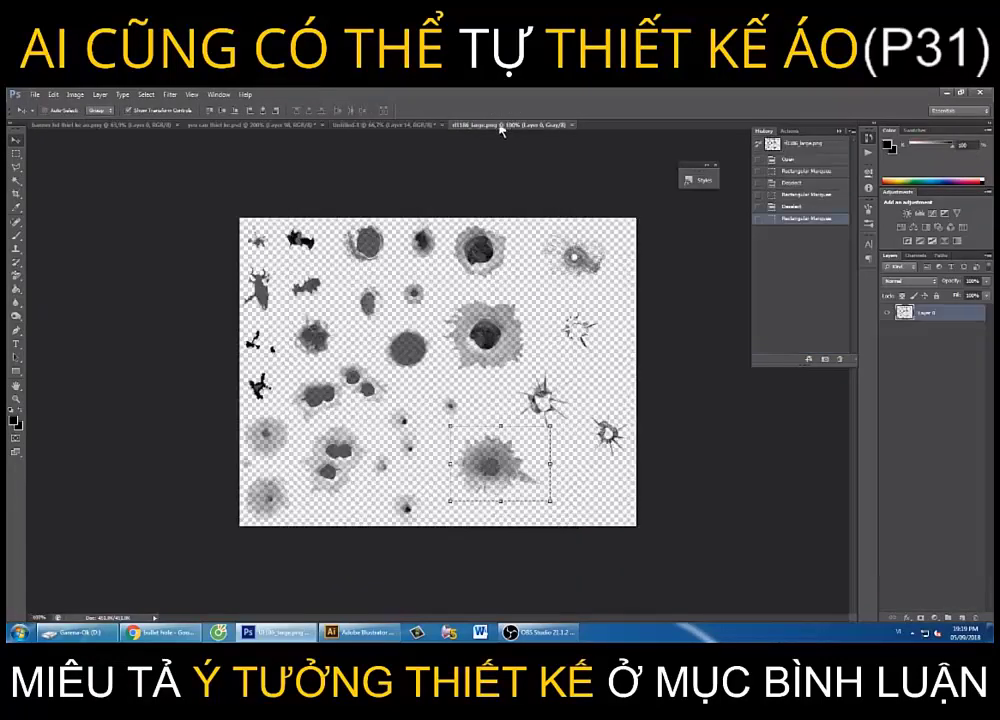
{"action": "left_click", "coordinate": [16, 154]}
{"action": "left_click", "coordinate": [303, 368]}
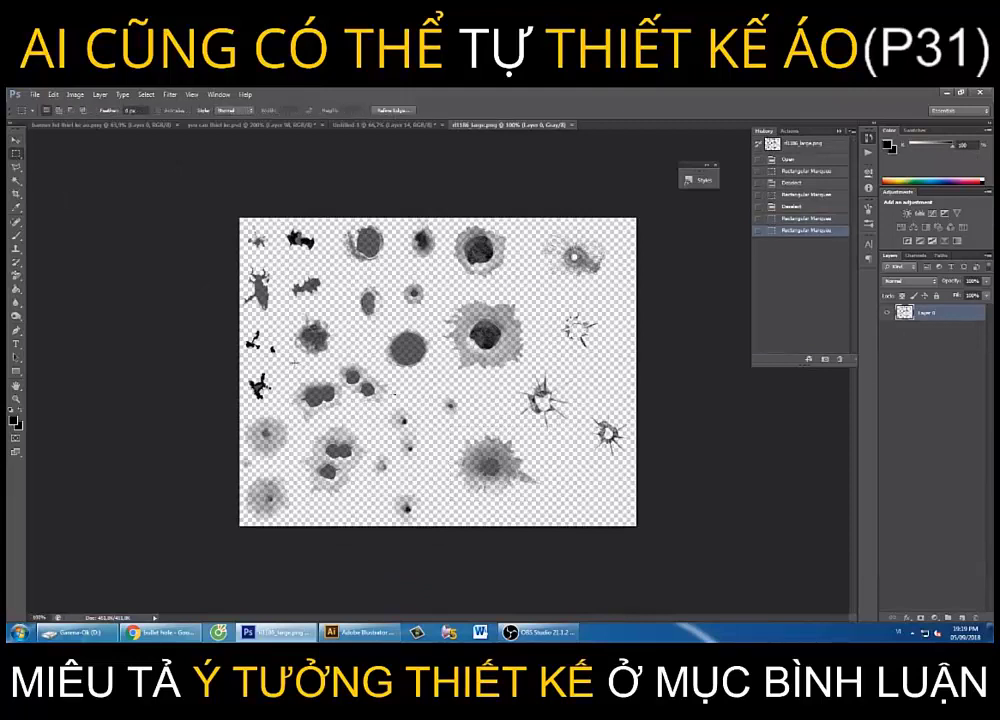
{"action": "left_click", "coordinate": [16, 168]}
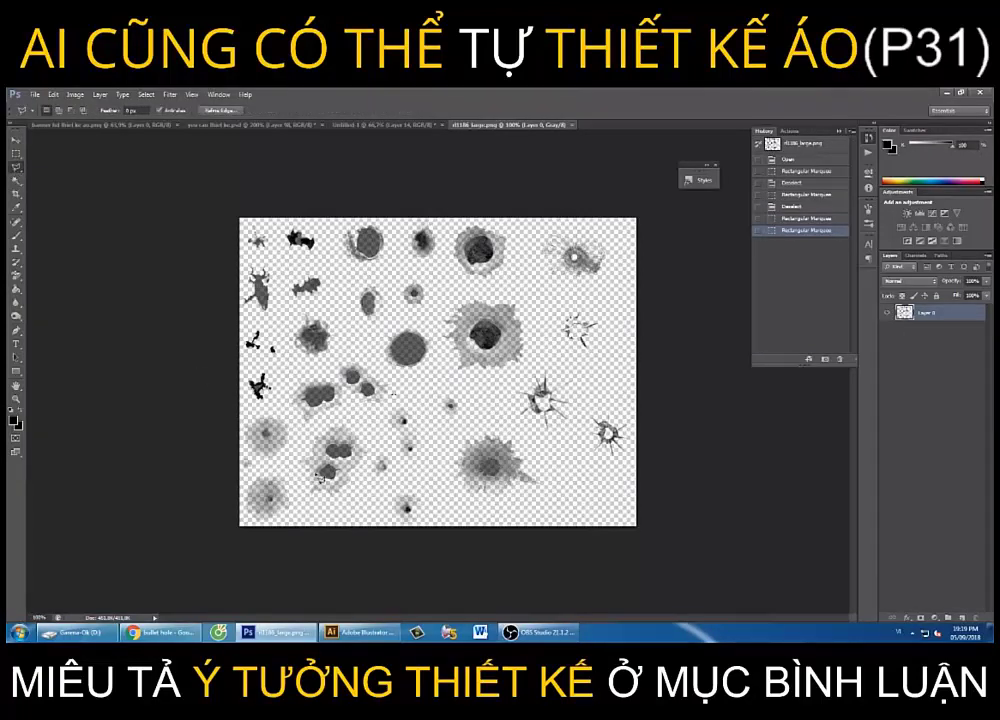
{"action": "left_click", "coordinate": [378, 430]}
{"action": "left_click", "coordinate": [372, 480]}
{"action": "left_click", "coordinate": [340, 518]}
{"action": "left_click", "coordinate": [305, 505]}
{"action": "left_click", "coordinate": [293, 467]}
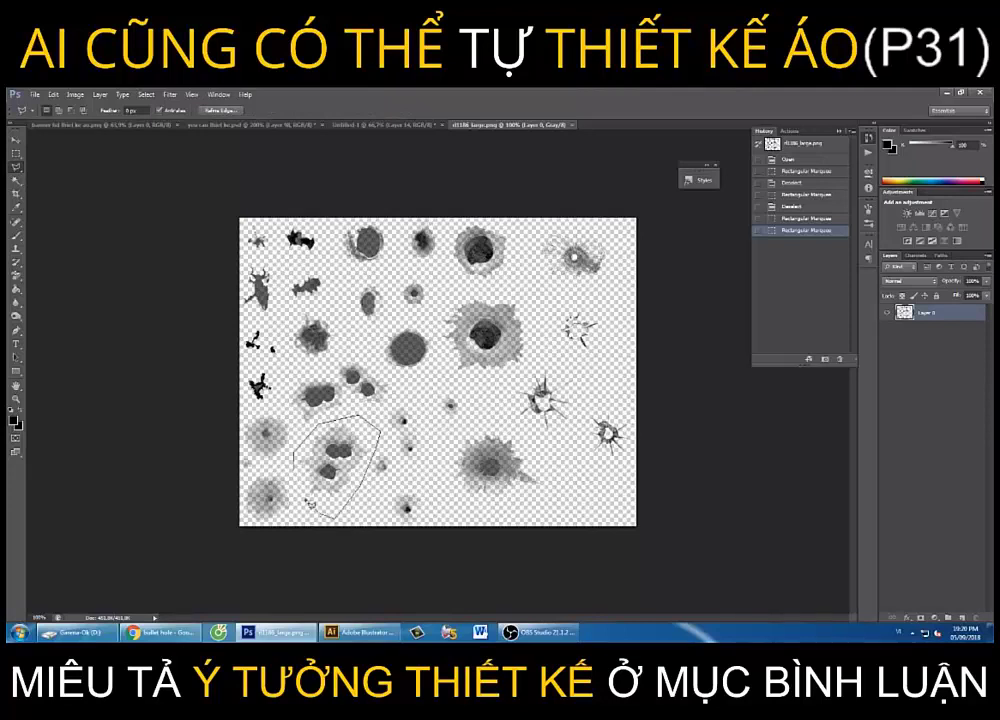
{"action": "left_click", "coordinate": [365, 125]}
{"action": "left_click", "coordinate": [15, 138]}
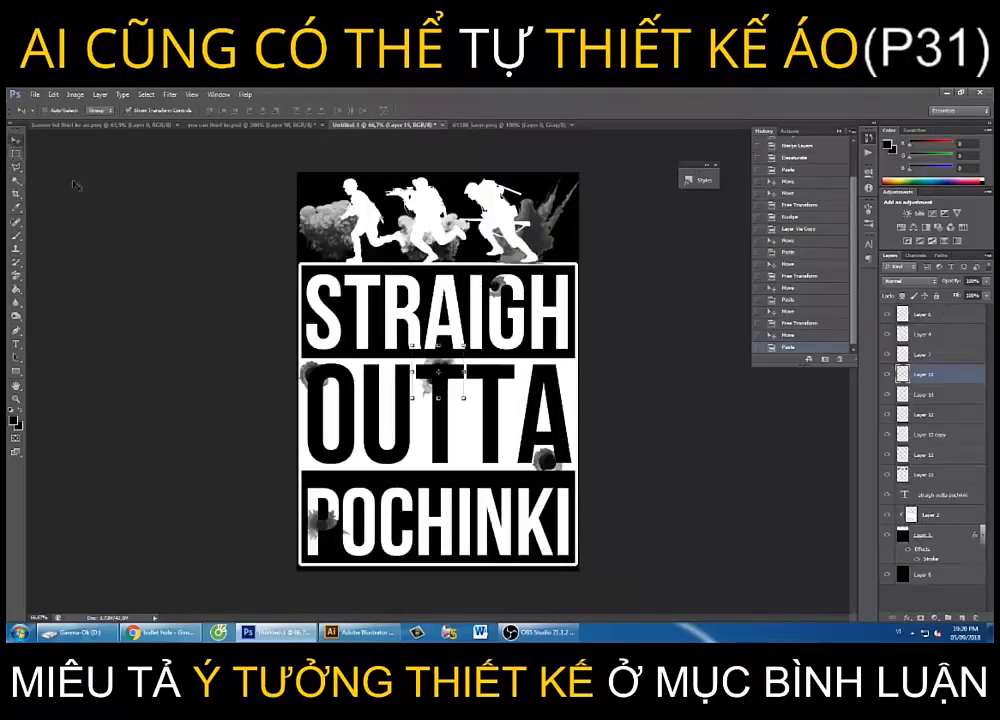
{"action": "mouse_move", "coordinate": [340, 283]}
{"action": "left_mouse_down"}
{"action": "mouse_move", "coordinate": [503, 433]}
{"action": "mouse_move", "coordinate": [540, 418]}
{"action": "left_mouse_up"}
Paste another bullet-hole splatter into the poster and place it onto STRAIGH
{"action": "left_click", "coordinate": [497, 125]}
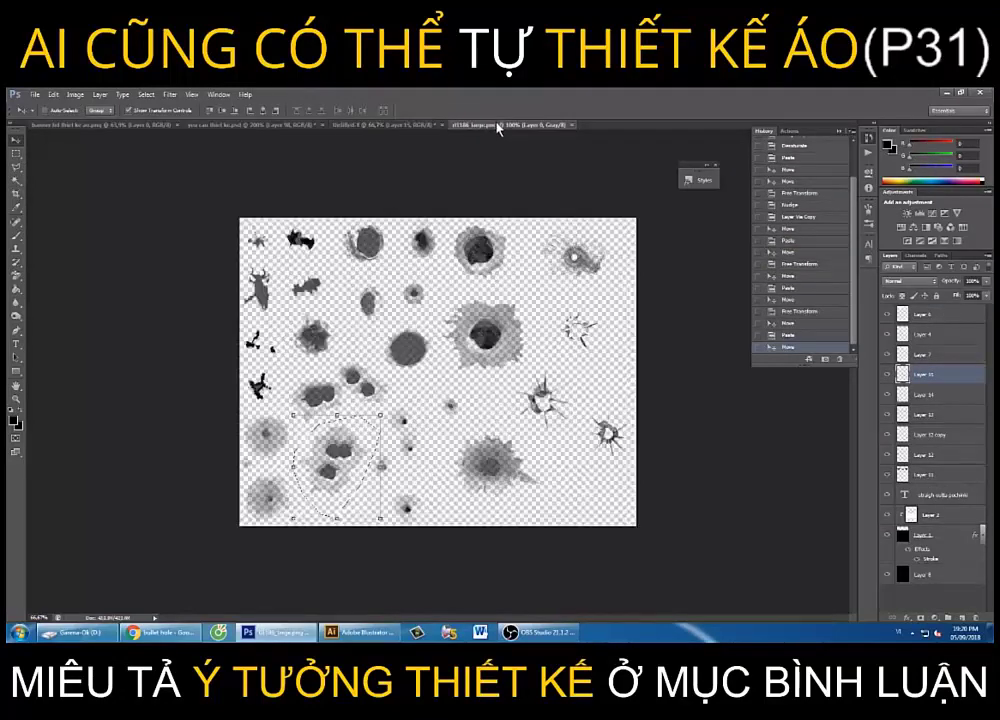
{"action": "left_click", "coordinate": [16, 163]}
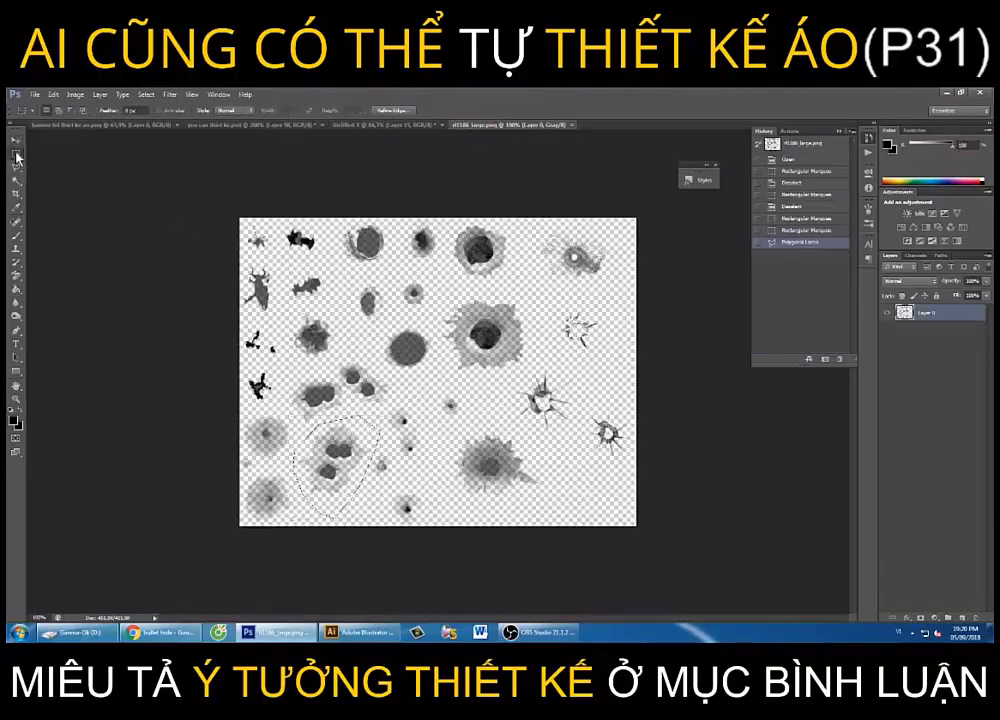
{"action": "left_click", "coordinate": [294, 370]}
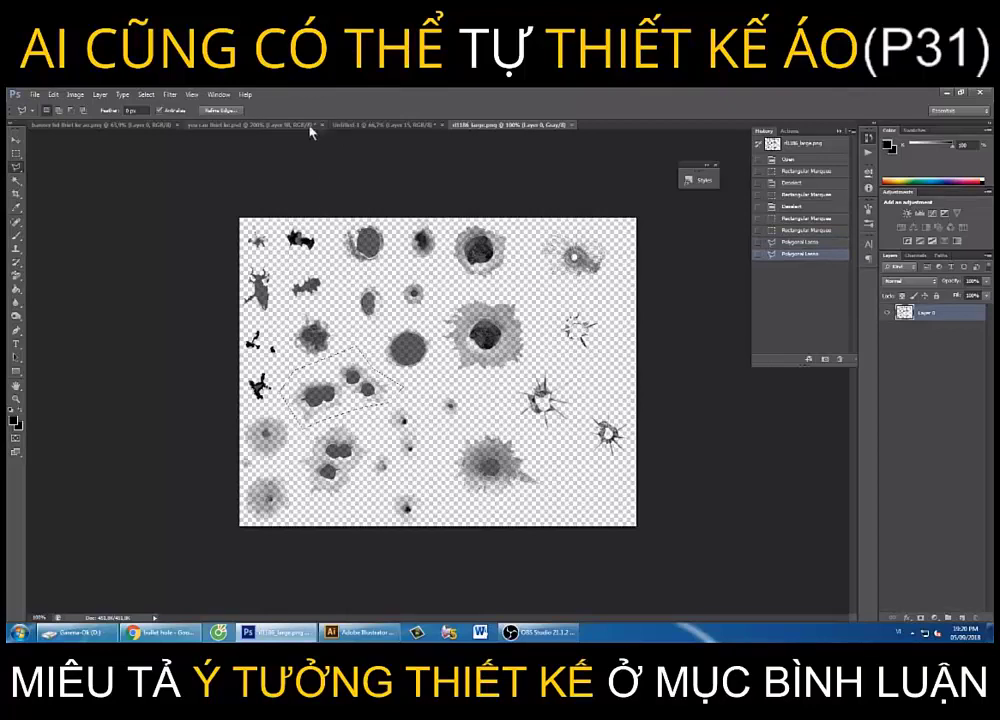
{"action": "left_click", "coordinate": [385, 125]}
{"action": "key", "text": "ctrl+v"}
{"action": "key", "text": "v"}
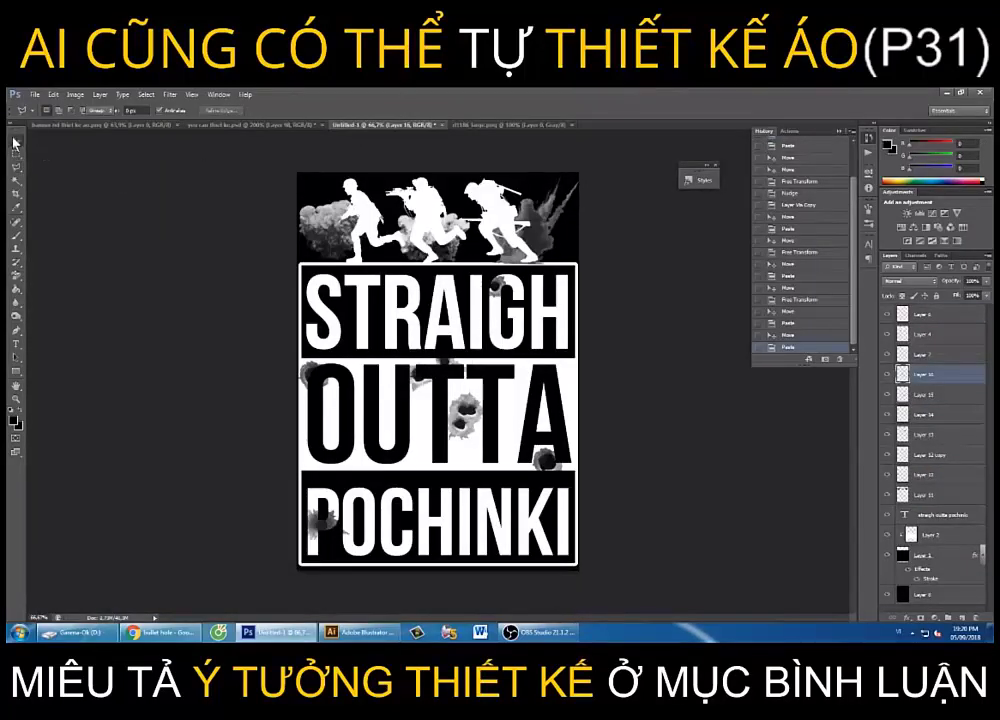
{"action": "left_click_drag", "start_coordinate": [450, 330], "coordinate": [418, 263]}
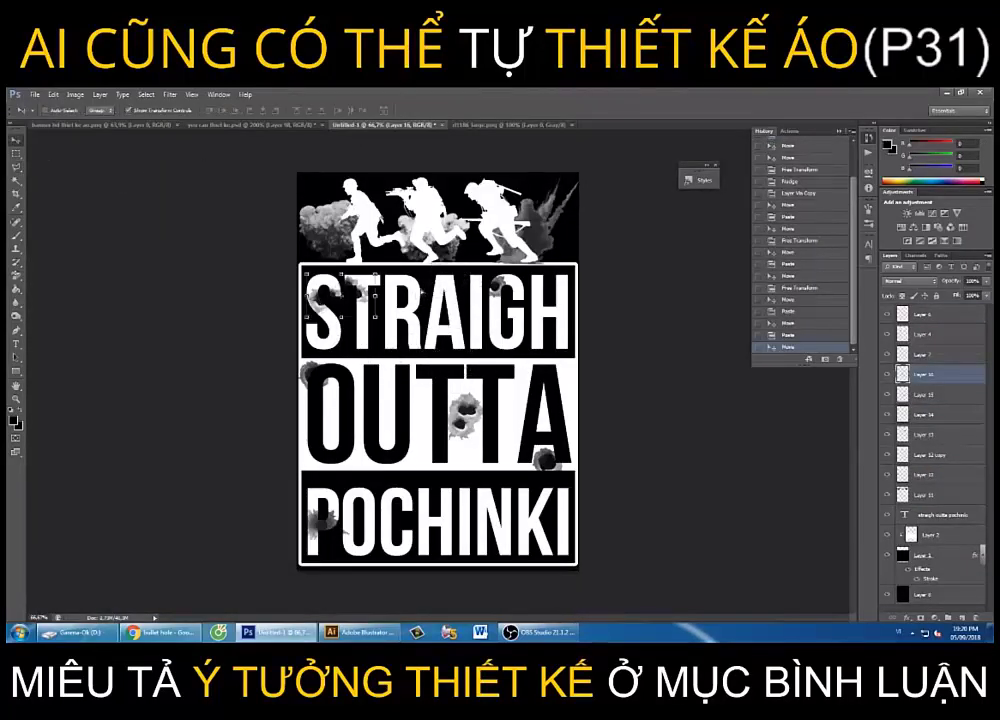
Outline the top-right splatter and position and size it to the left of OUTTA
{"action": "key", "text": "ctrl+Tab"}
{"action": "key", "text": "l"}
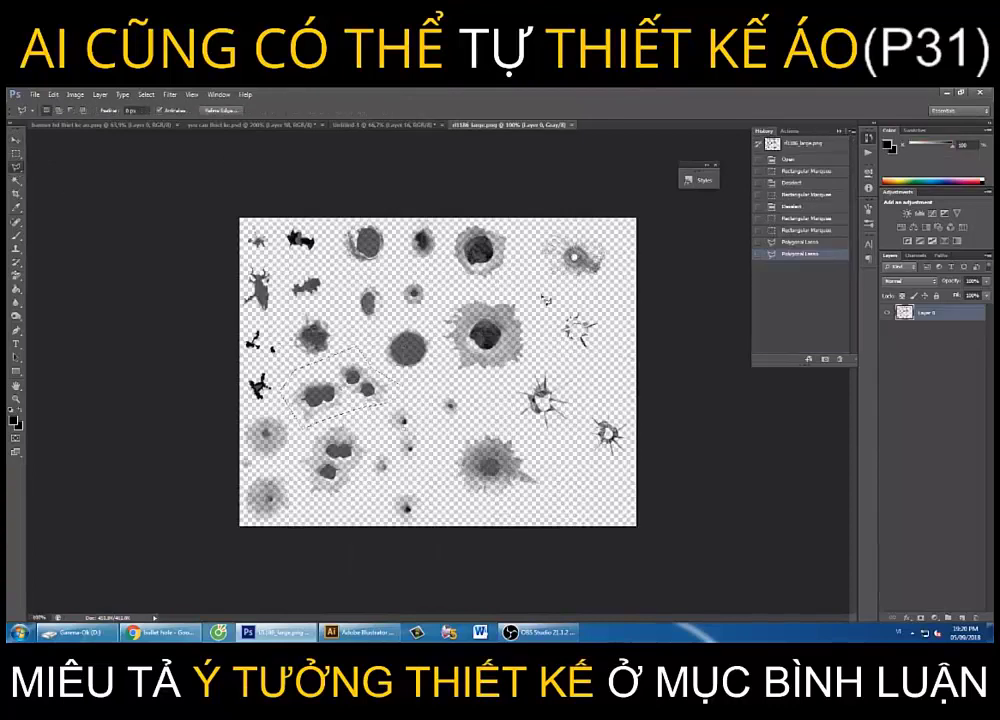
{"action": "left_click", "coordinate": [543, 200]}
{"action": "left_click", "coordinate": [527, 242]}
{"action": "left_click", "coordinate": [537, 291]}
{"action": "left_click", "coordinate": [633, 320]}
{"action": "left_click", "coordinate": [642, 244]}
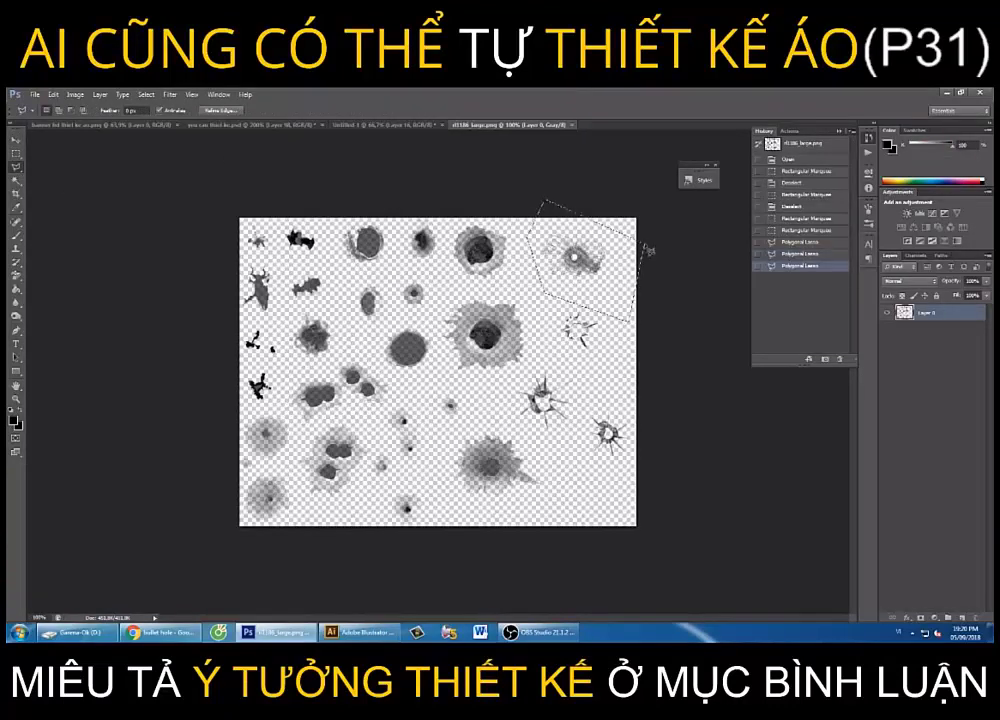
{"action": "left_click", "coordinate": [543, 200]}
{"action": "left_click", "coordinate": [360, 128]}
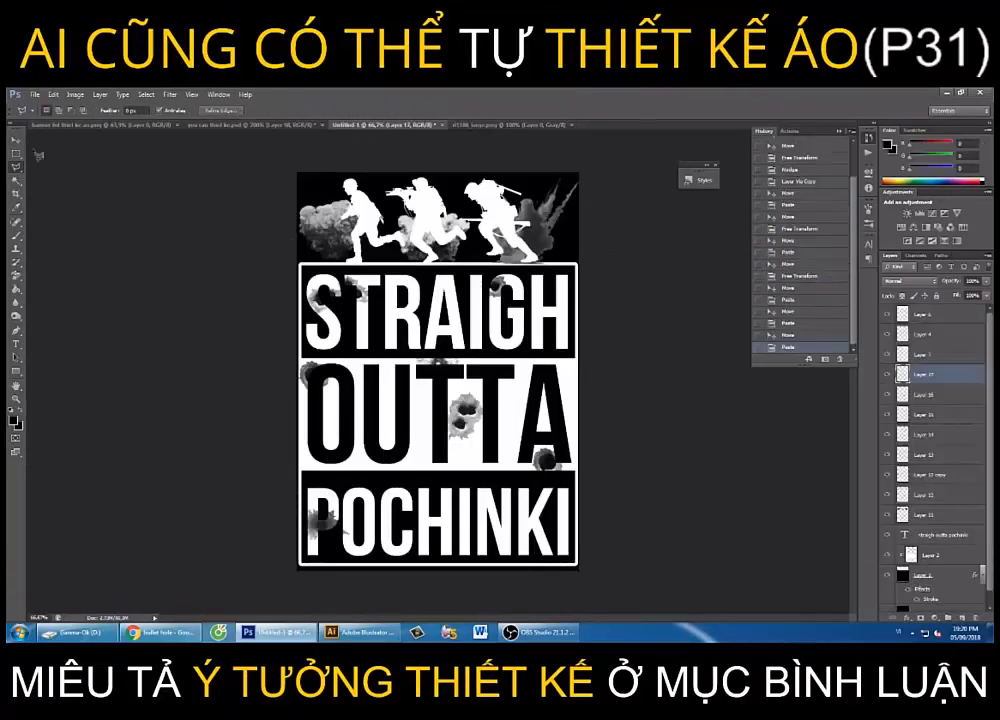
{"action": "key", "text": "v"}
{"action": "mouse_move", "coordinate": [437, 359]}
{"action": "left_mouse_down"}
{"action": "mouse_move", "coordinate": [340, 425]}
{"action": "mouse_move", "coordinate": [470, 412]}
{"action": "left_mouse_up"}
{"action": "key", "text": "Return"}
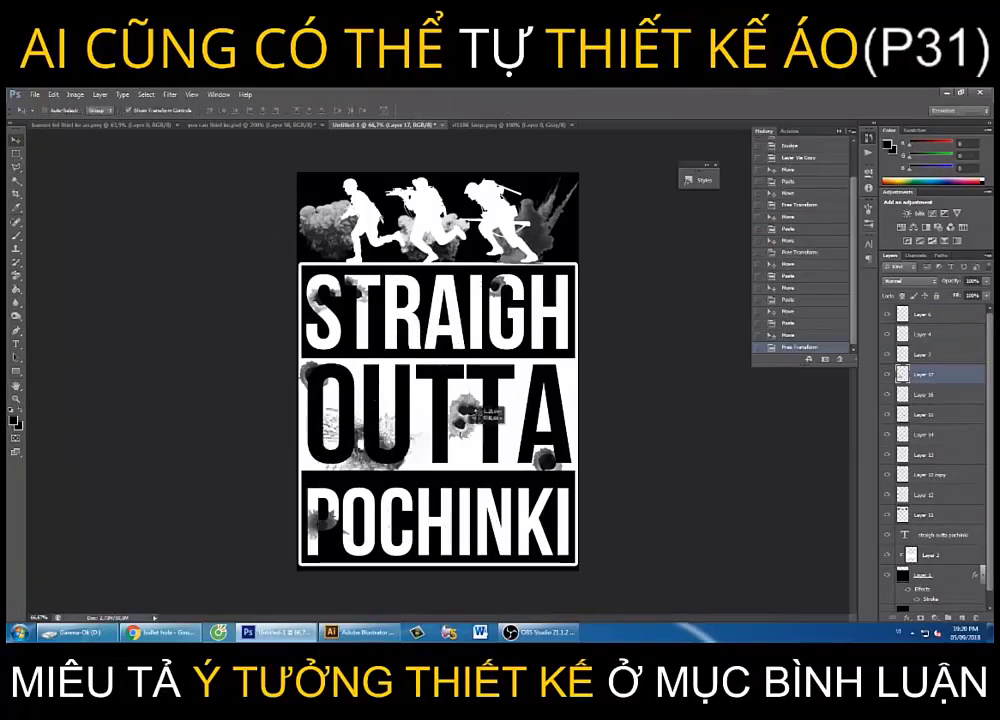
Copy the small starburst splatter with a rectangular selection and paste it into the poster
{"action": "left_click", "coordinate": [498, 127]}
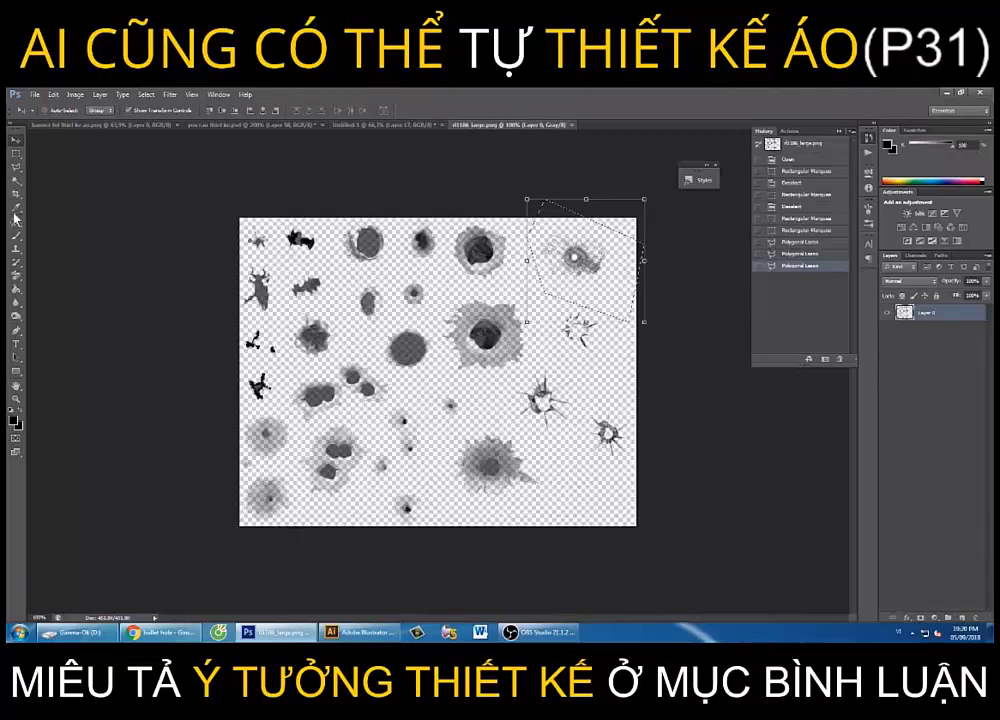
{"action": "left_click", "coordinate": [15, 153]}
{"action": "left_click", "coordinate": [628, 316]}
{"action": "left_click_drag", "start_coordinate": [543, 296], "coordinate": [621, 362]}
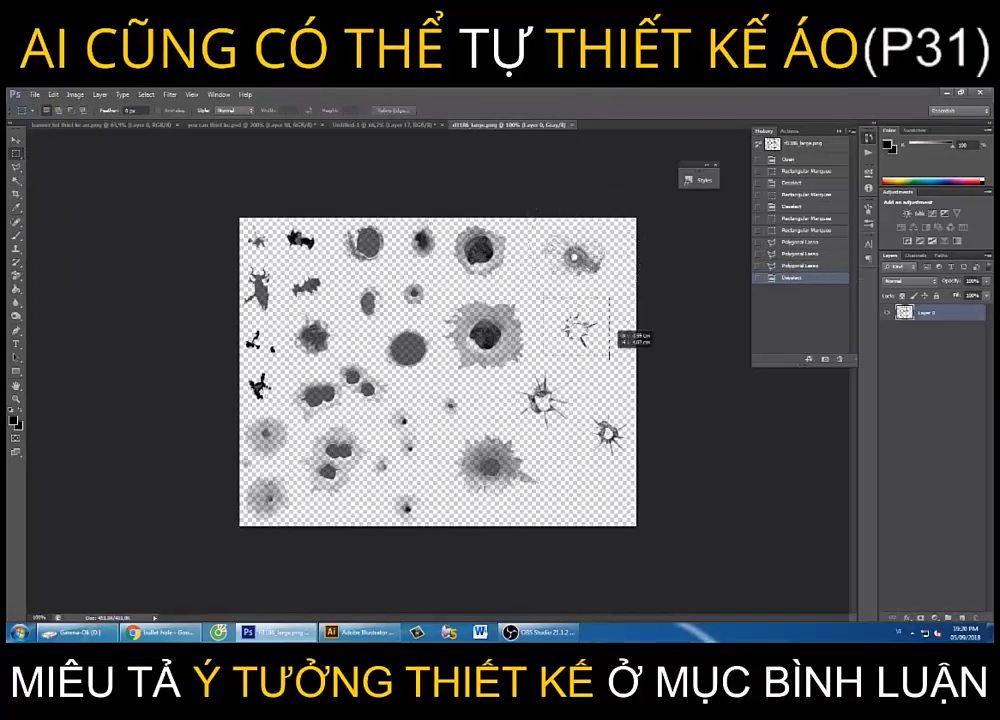
{"action": "key", "text": "ctrl+c"}
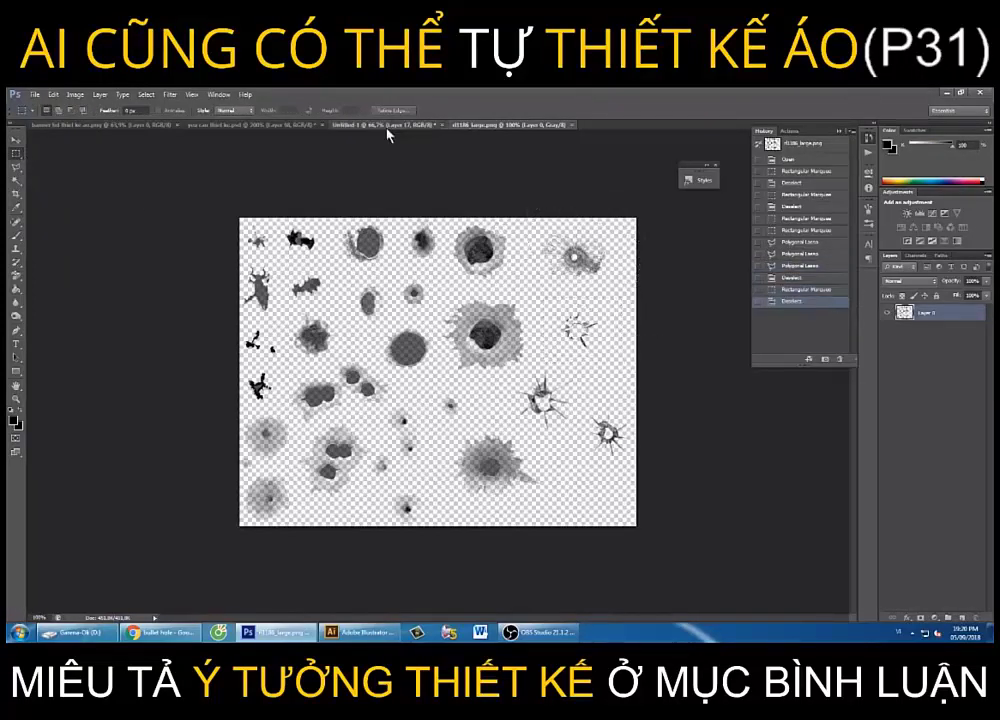
{"action": "left_click", "coordinate": [388, 127]}
{"action": "key", "text": "ctrl+v"}
Move the starburst splatter over the middle of STRAIGH and enlarge it
{"action": "key", "text": "v"}
{"action": "left_click_drag", "start_coordinate": [437, 372], "coordinate": [470, 340]}
{"action": "key", "text": "ctrl+t"}
{"action": "key", "text": "Return"}
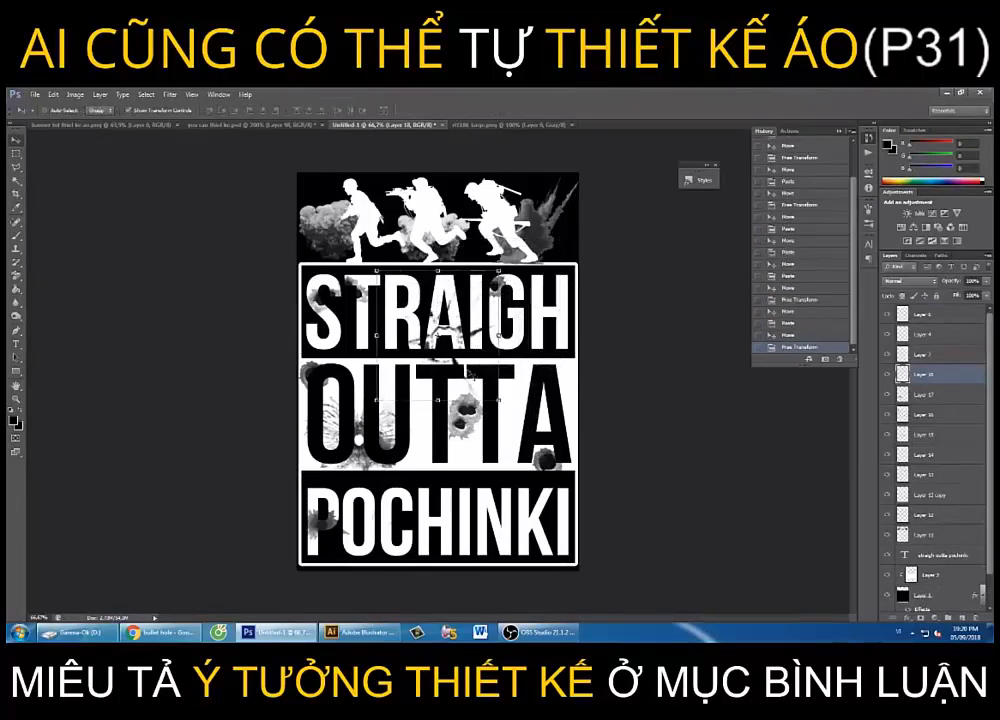
{"action": "mouse_move", "coordinate": [365, 285]}
{"action": "left_mouse_down"}
{"action": "mouse_move", "coordinate": [382, 310]}
{"action": "mouse_move", "coordinate": [368, 264]}
{"action": "left_mouse_up"}
{"action": "key", "text": "ctrl+t"}
{"action": "key", "text": "Return"}
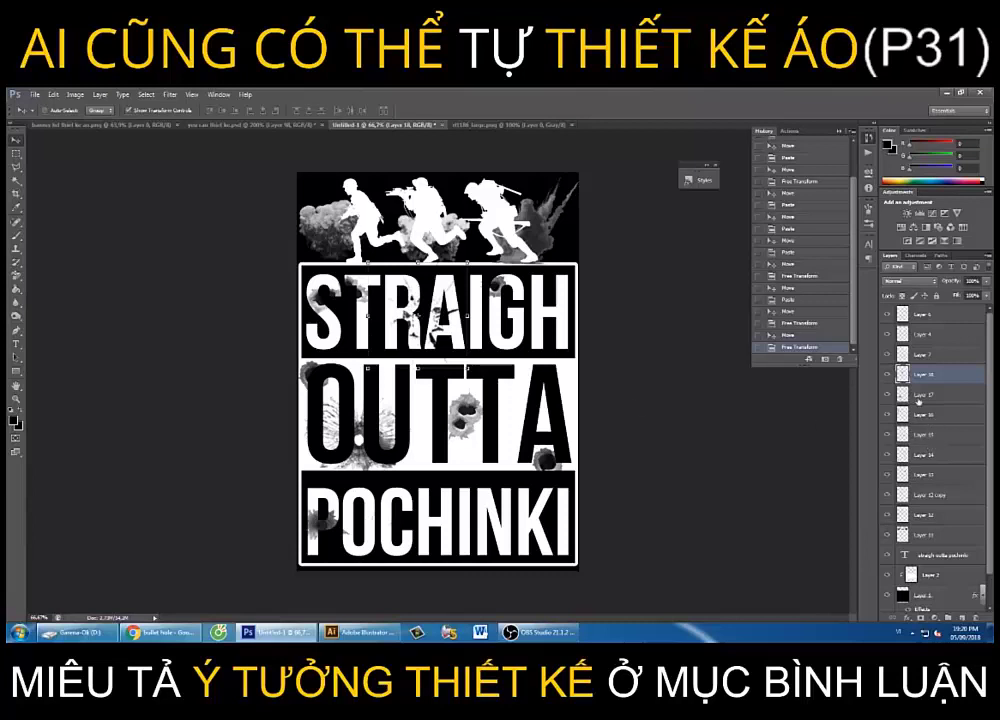
Merge the splatter layers, Layer 16 down to Layer 12, into one layer
{"action": "left_click", "coordinate": [925, 532], "text": "shift"}
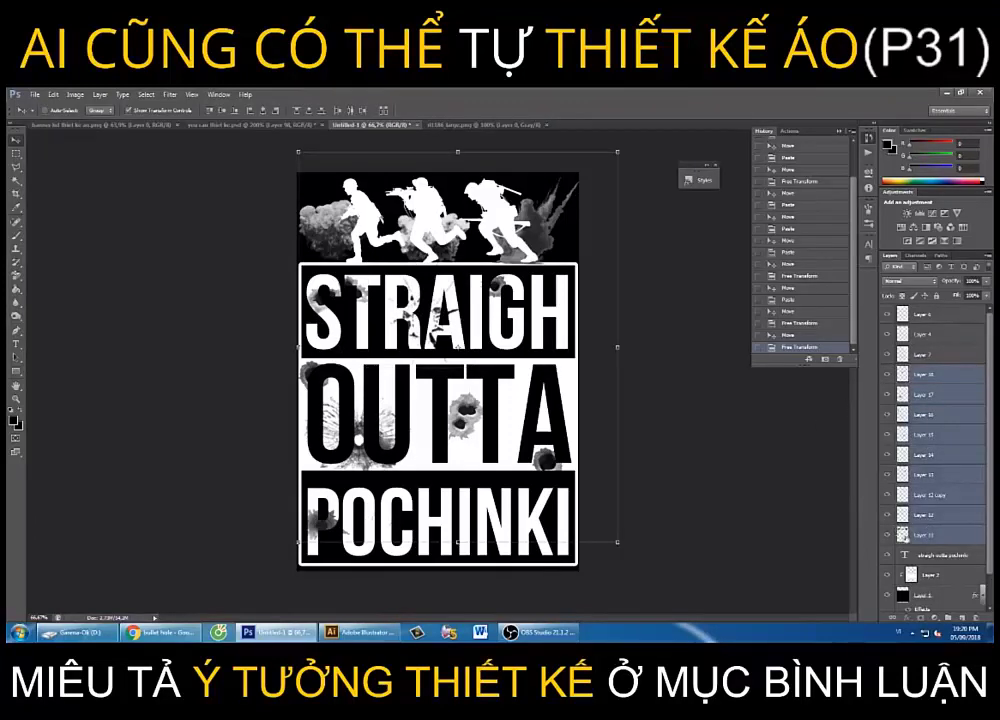
{"action": "left_click", "coordinate": [920, 374]}
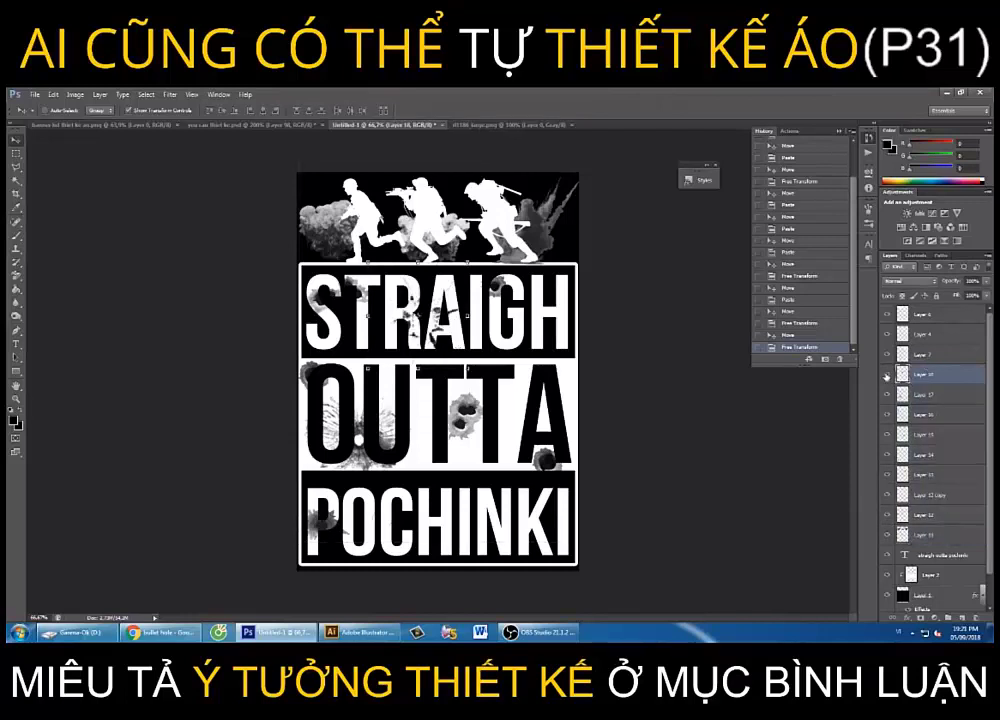
{"action": "left_click", "coordinate": [941, 531], "text": "shift"}
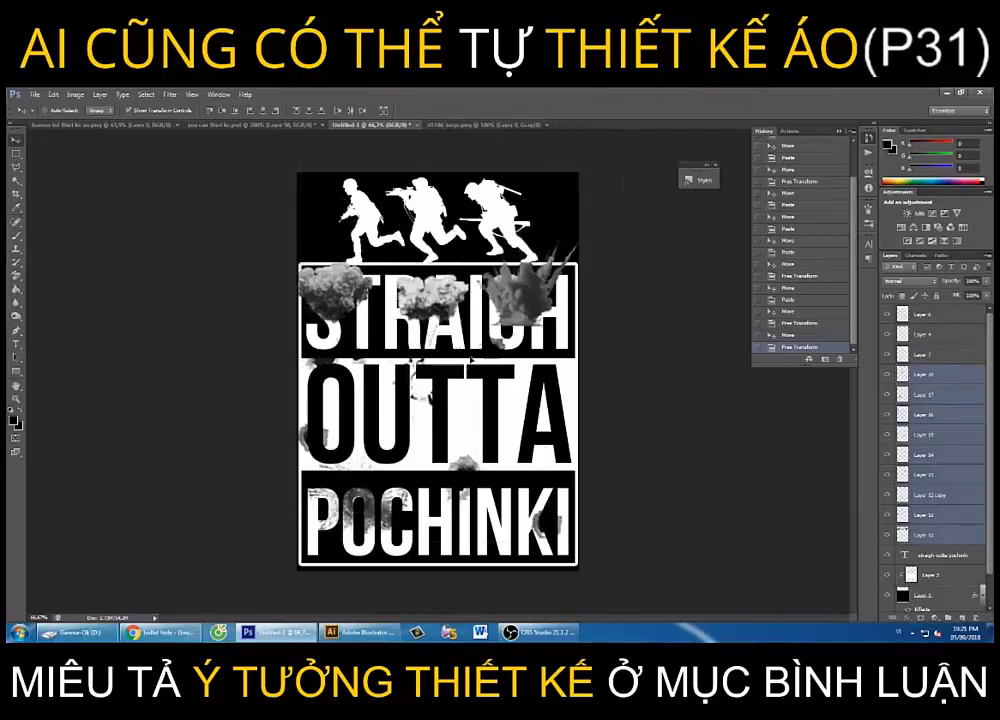
{"action": "left_click", "coordinate": [930, 535], "text": "ctrl"}
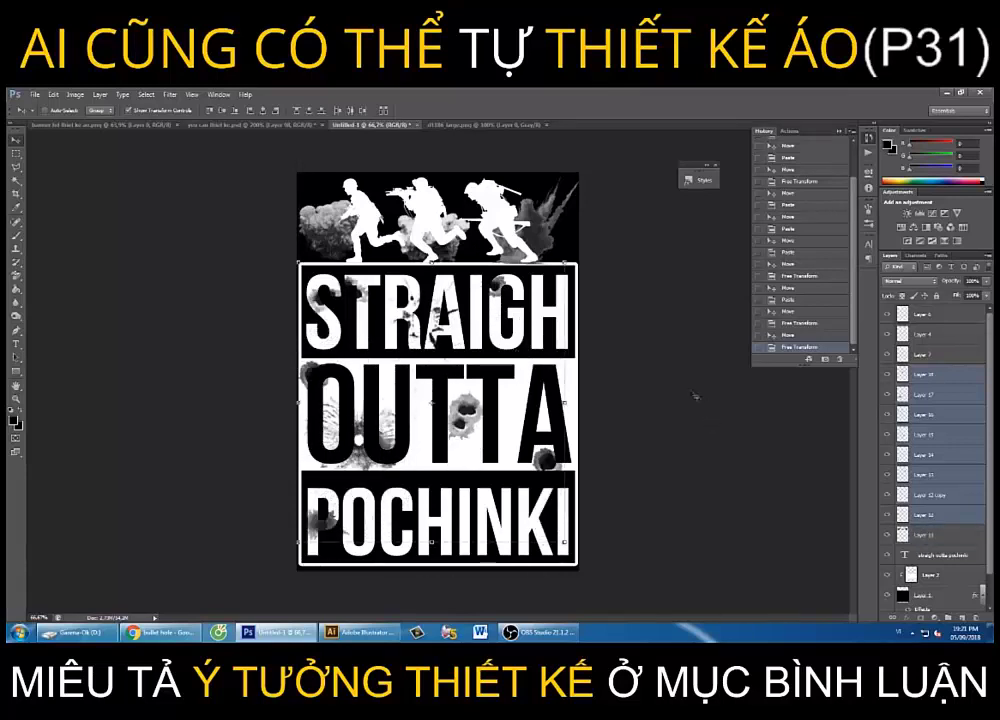
{"action": "key", "text": "ctrl+e"}
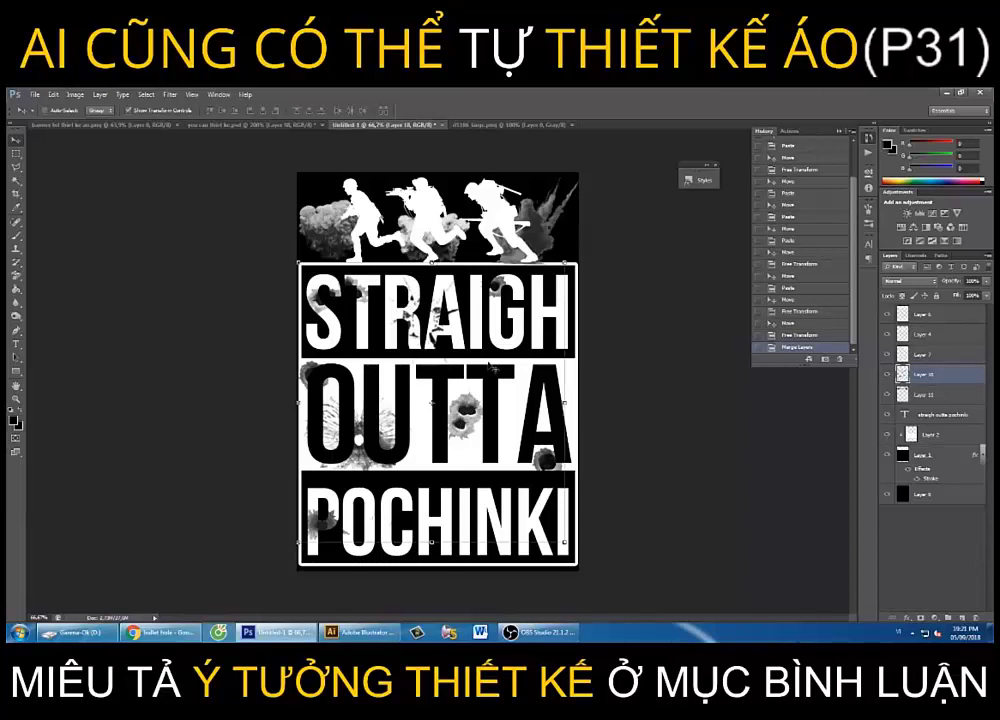
Try different Levels white and black input points on the splatters, then apply
{"action": "key", "text": "ctrl+l"}
{"action": "left_click_drag", "start_coordinate": [711, 252], "coordinate": [652, 253]}
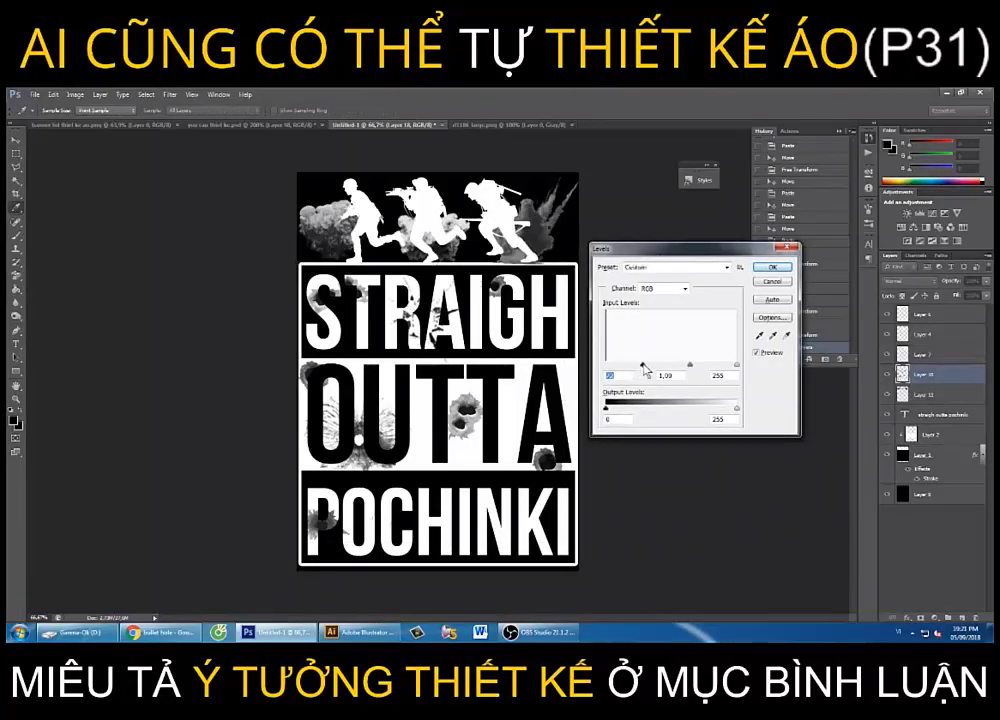
{"action": "left_click_drag", "start_coordinate": [737, 366], "coordinate": [578, 372]}
{"action": "left_click_drag", "start_coordinate": [684, 366], "coordinate": [727, 367]}
{"action": "mouse_move", "coordinate": [649, 368]}
{"action": "left_mouse_down"}
{"action": "mouse_move", "coordinate": [600, 369]}
{"action": "mouse_move", "coordinate": [668, 366]}
{"action": "left_mouse_up"}
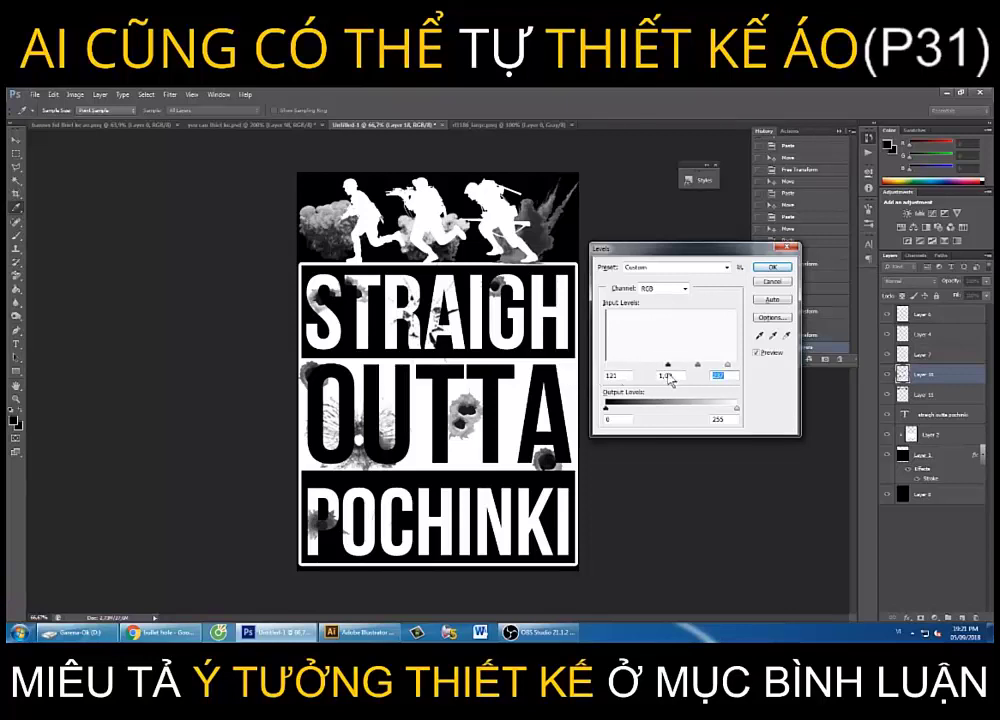
{"action": "key", "text": "Return"}
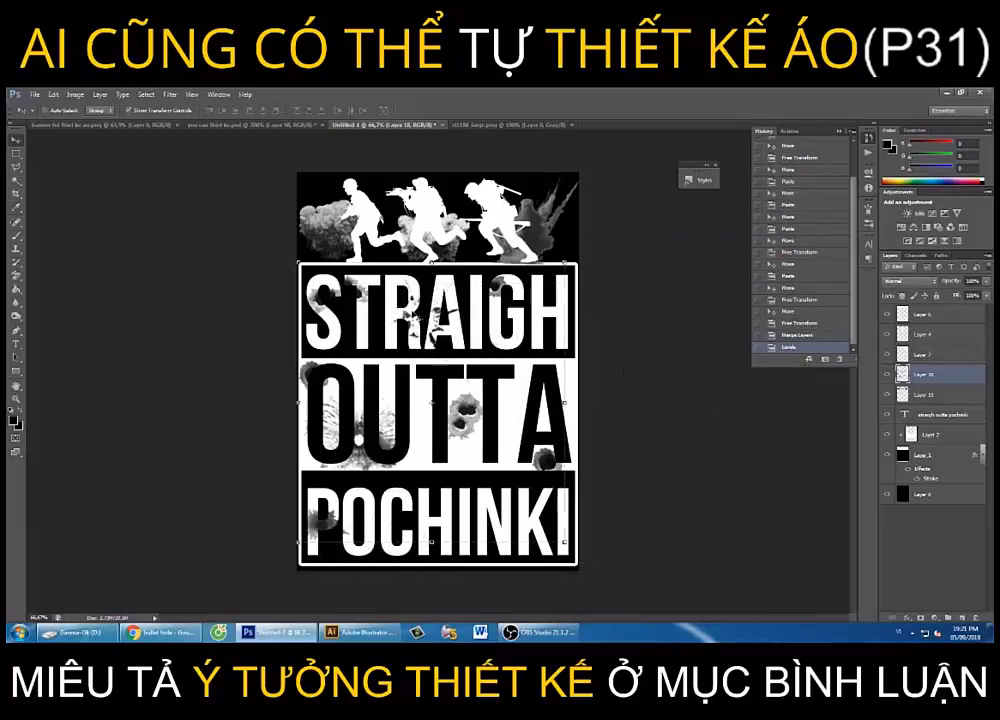
Darken the splatters with Levels, raising the black input level to 105
{"action": "key", "text": "ctrl+l"}
{"action": "left_click_drag", "start_coordinate": [607, 366], "coordinate": [660, 366]}
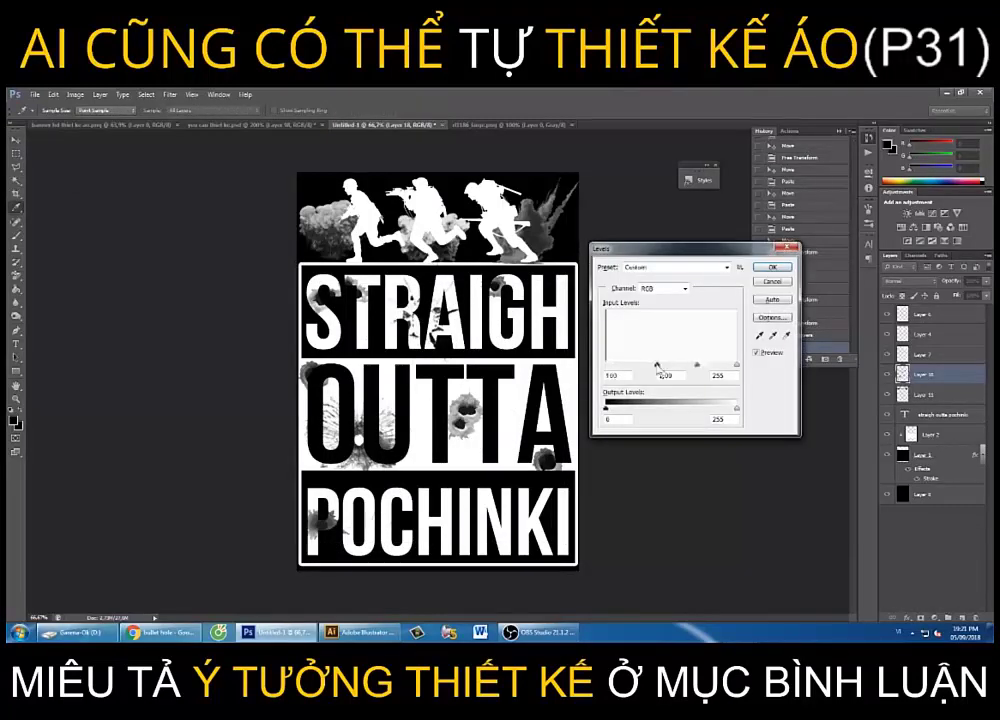
{"action": "key", "text": "Return"}
{"action": "key", "text": "v"}
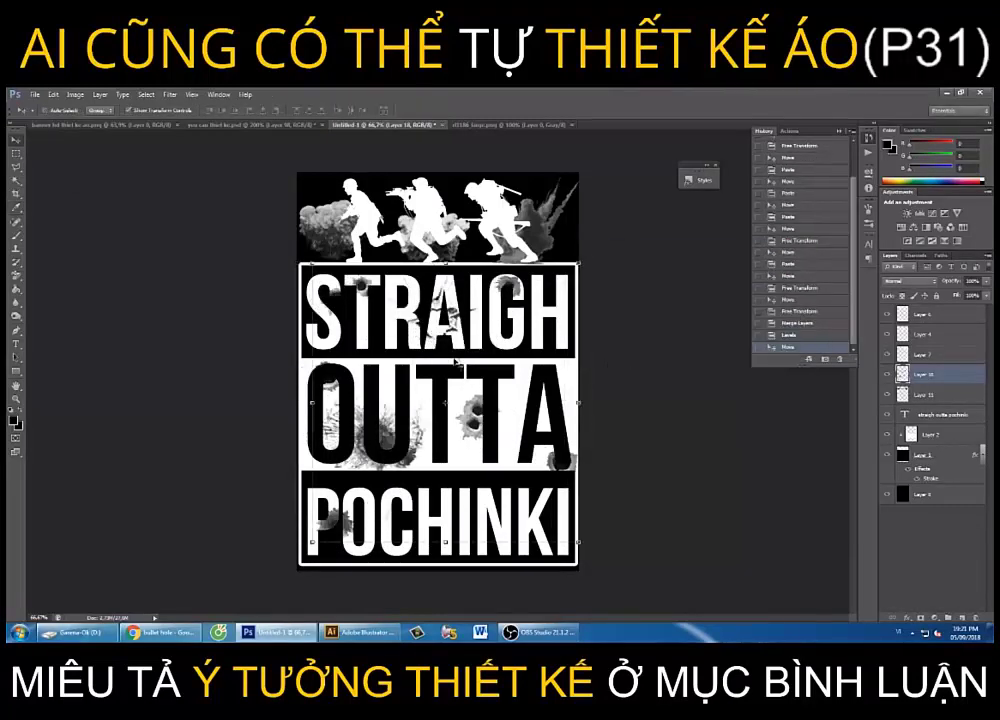
{"action": "key", "text": "ctrl+l"}
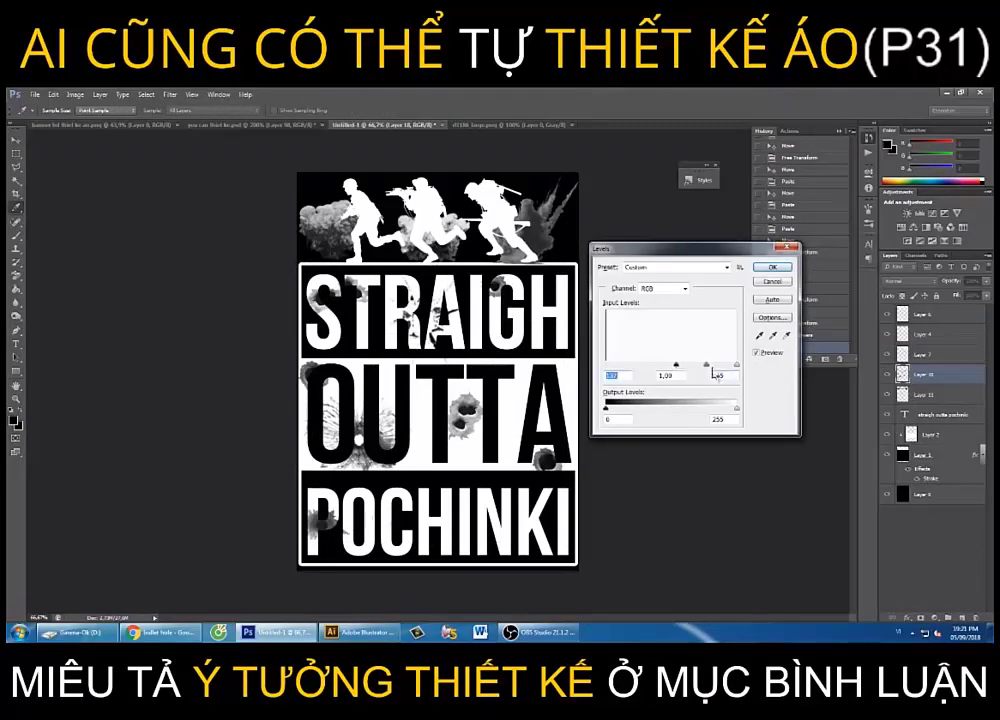
{"action": "key", "text": "Return"}
Reapply Levels to the splatter layer at its default values
{"action": "left_click", "coordinate": [14, 155]}
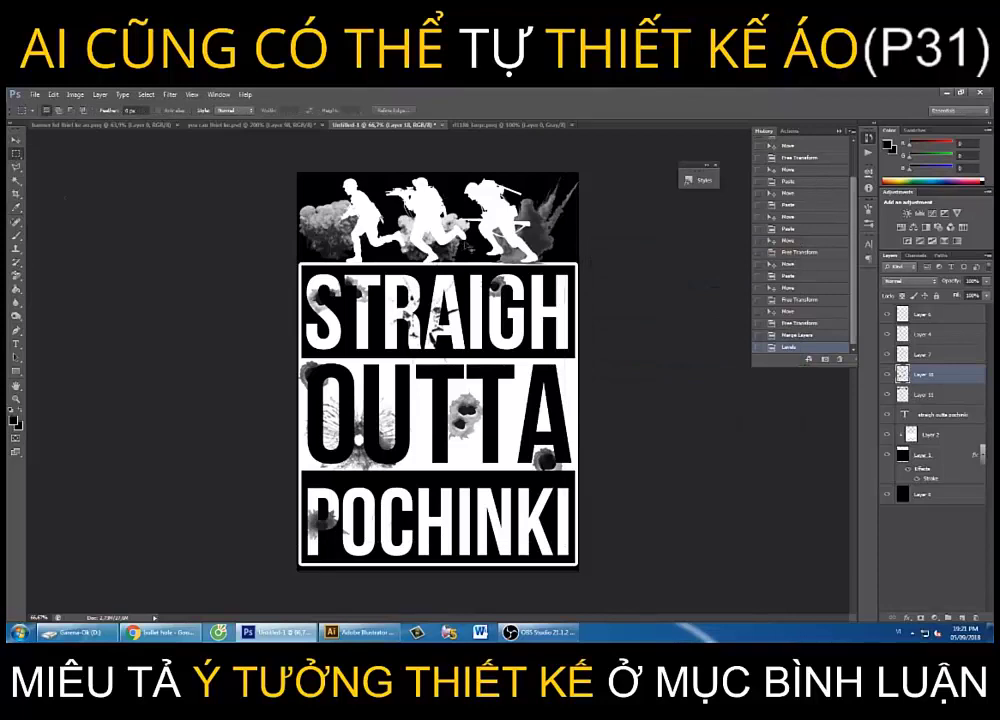
{"action": "key", "text": "ctrl+l"}
{"action": "left_click_drag", "start_coordinate": [606, 366], "coordinate": [657, 368]}
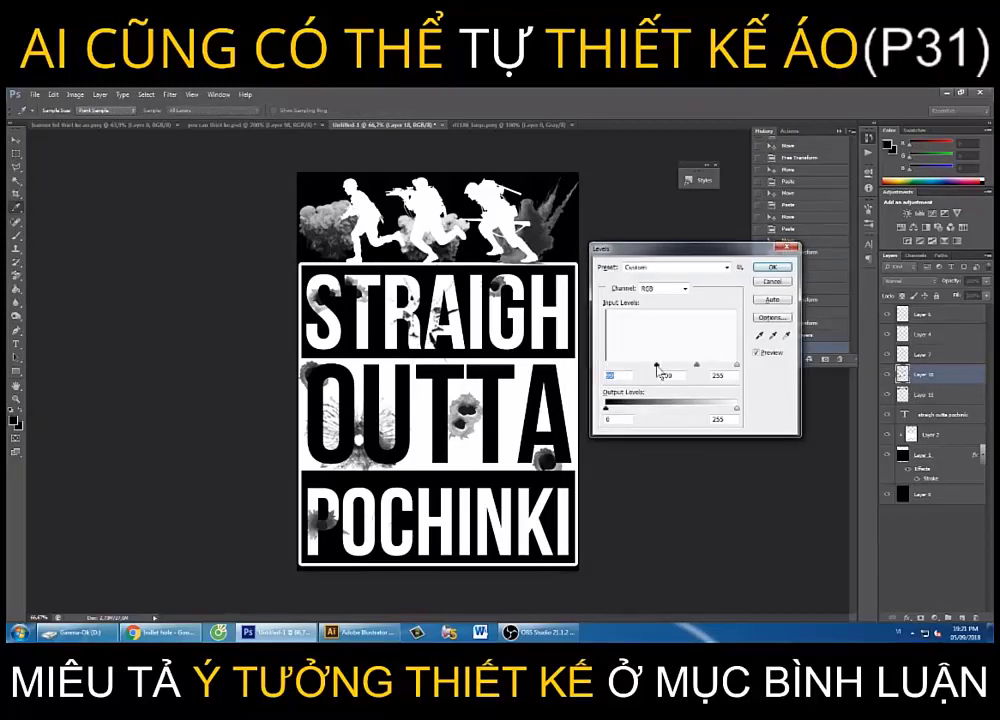
{"action": "key", "text": "Escape"}
{"action": "key", "text": "ctrl+l"}
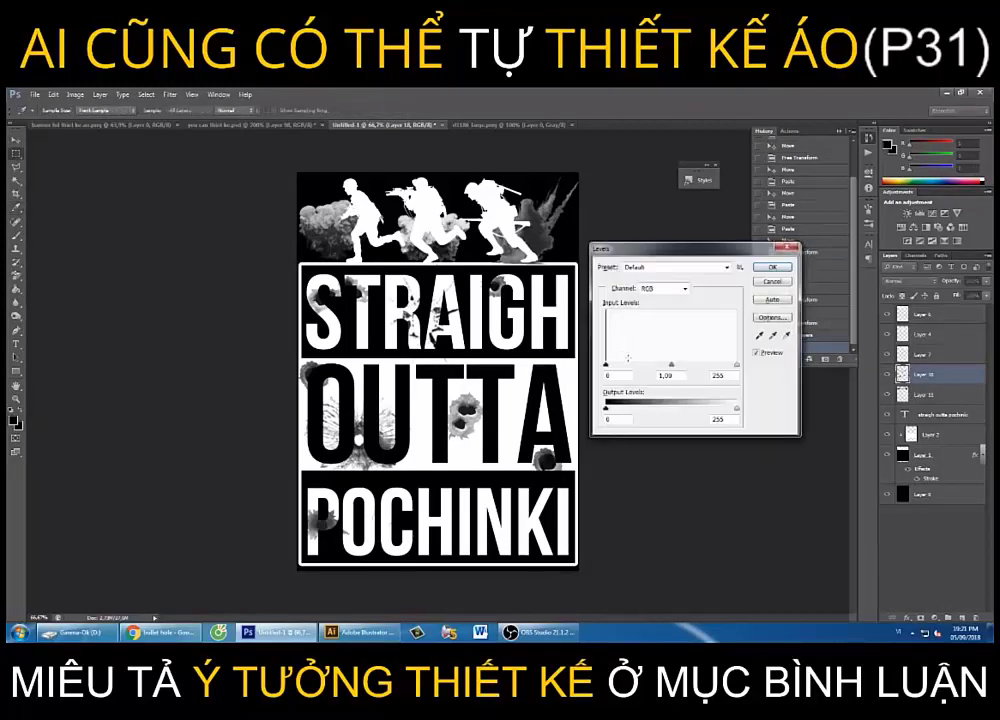
{"action": "key", "text": "Return"}
Apply a steep Curves adjustment to the splatters and zoom in on the bullet holes
{"action": "key", "text": "ctrl+m"}
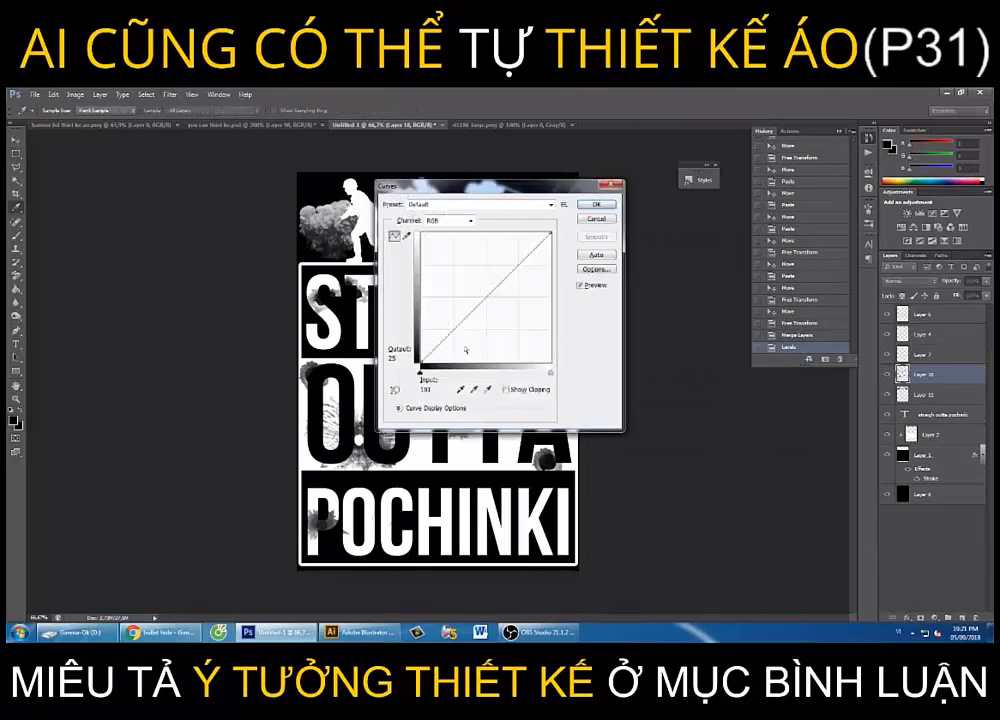
{"action": "mouse_move", "coordinate": [440, 342]}
{"action": "left_mouse_down"}
{"action": "mouse_move", "coordinate": [445, 320]}
{"action": "mouse_move", "coordinate": [521, 330]}
{"action": "left_mouse_up"}
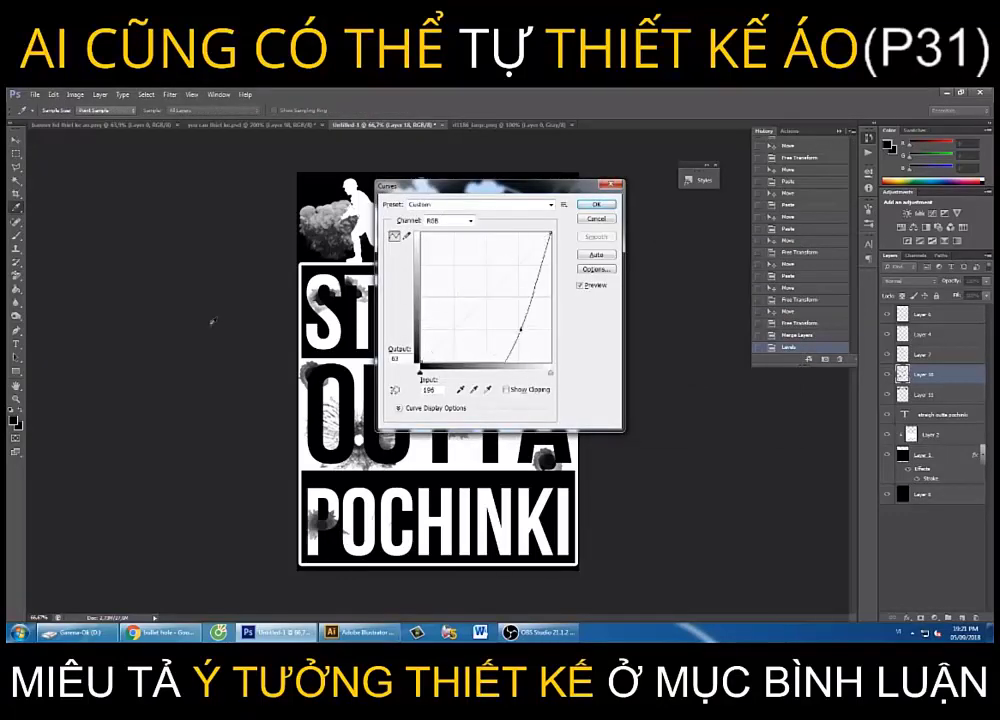
{"action": "key", "text": "Return"}
{"action": "key", "text": "z"}
{"action": "left_click", "coordinate": [517, 438]}
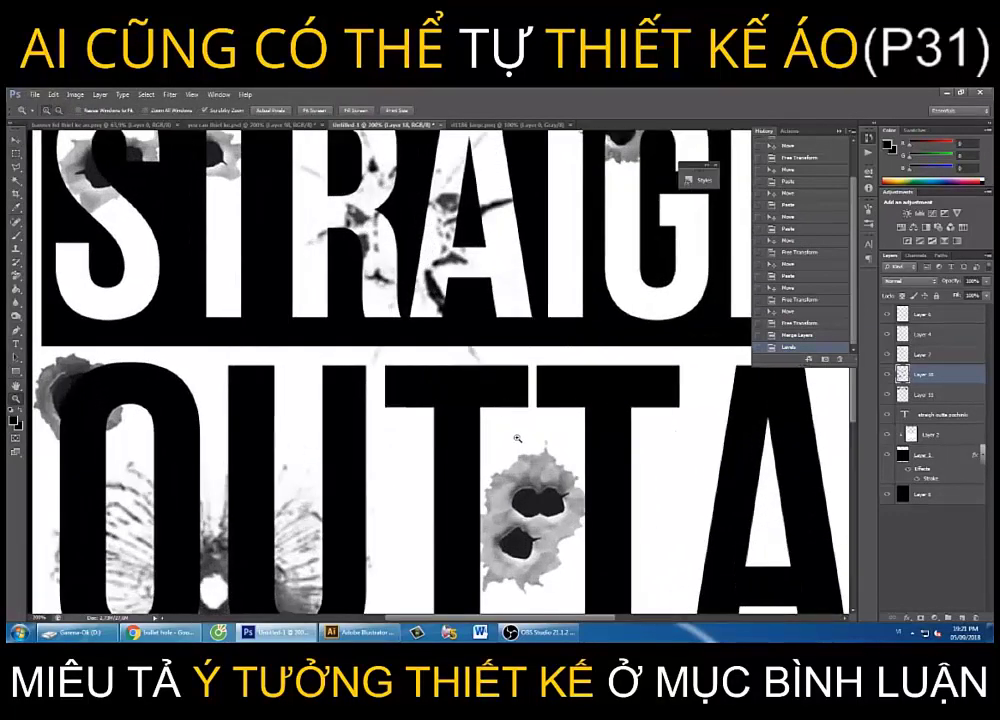
Duplicate the bullet-hole layer and merge the copy back down to darken it
{"action": "left_click", "coordinate": [405, 343], "text": "alt"}
{"action": "left_click", "coordinate": [405, 343], "text": "alt"}
{"action": "key", "text": "ctrl+j"}
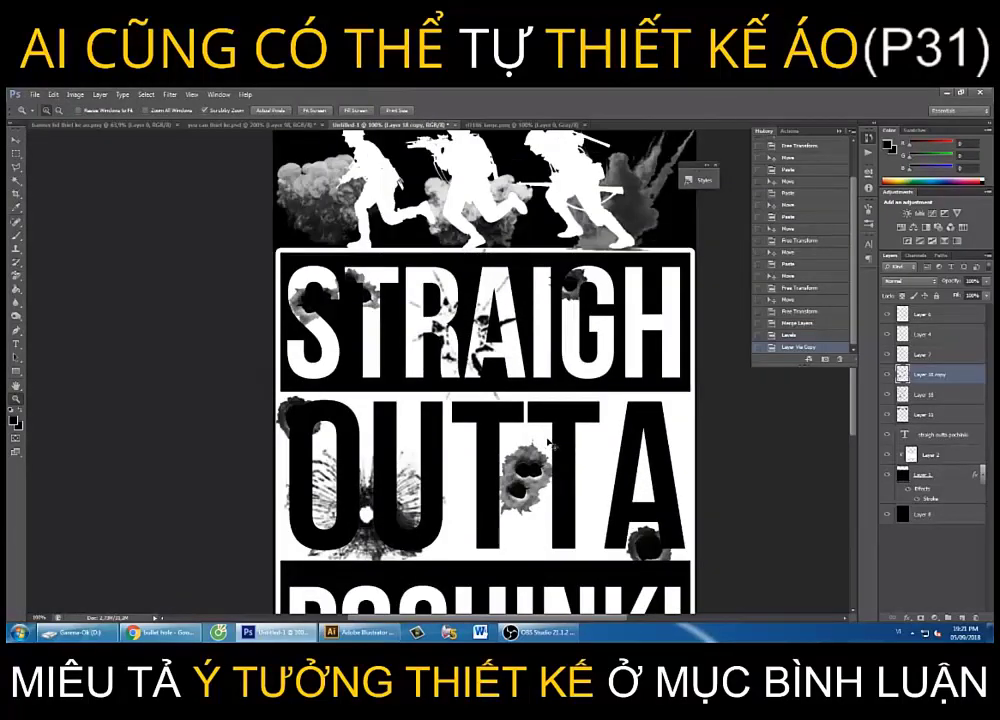
{"action": "key", "text": "ctrl+z"}
{"action": "scroll", "coordinate": [548, 441], "scroll_direction": "down", "scroll_amount": 2}
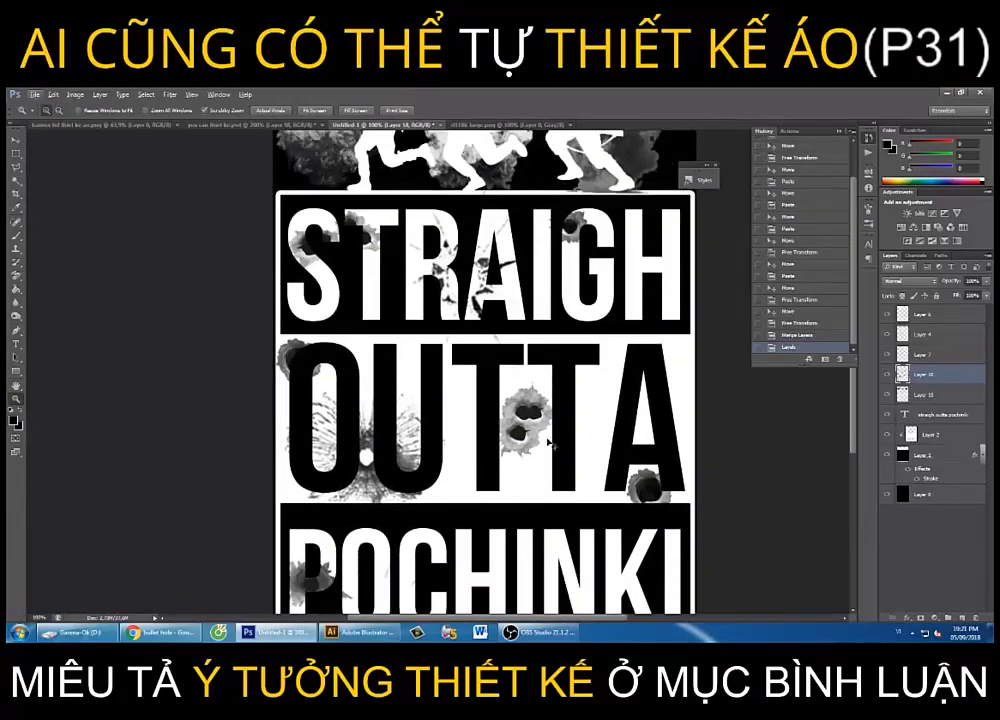
{"action": "key", "text": "ctrl+j"}
{"action": "key", "text": "ctrl+e"}
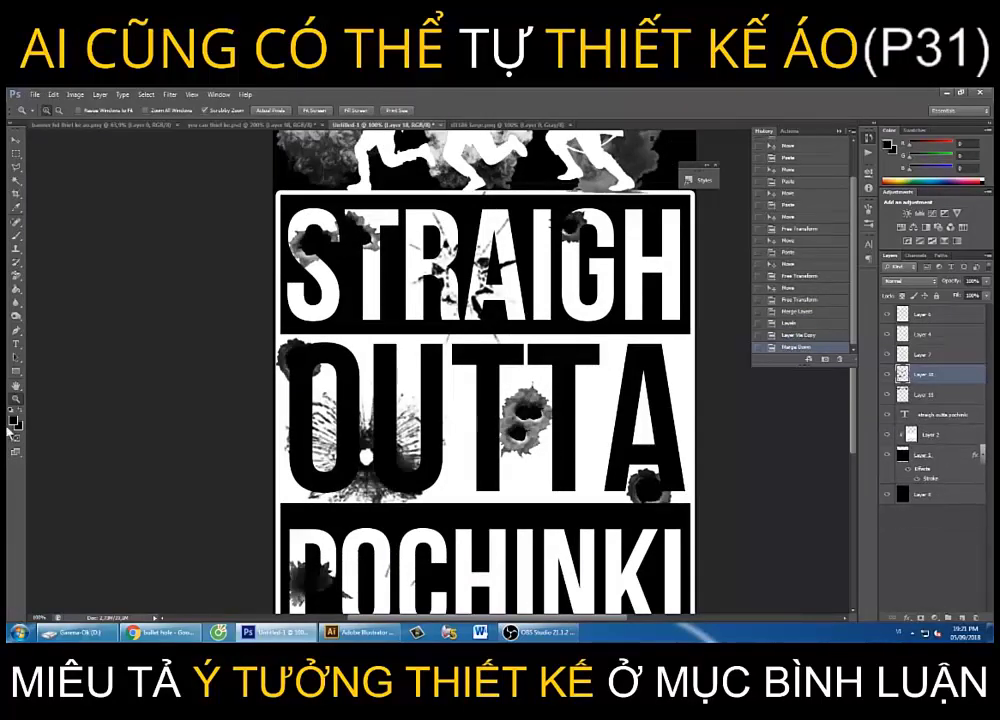
{"action": "scroll", "coordinate": [641, 416], "scroll_direction": "up", "scroll_amount": 2}
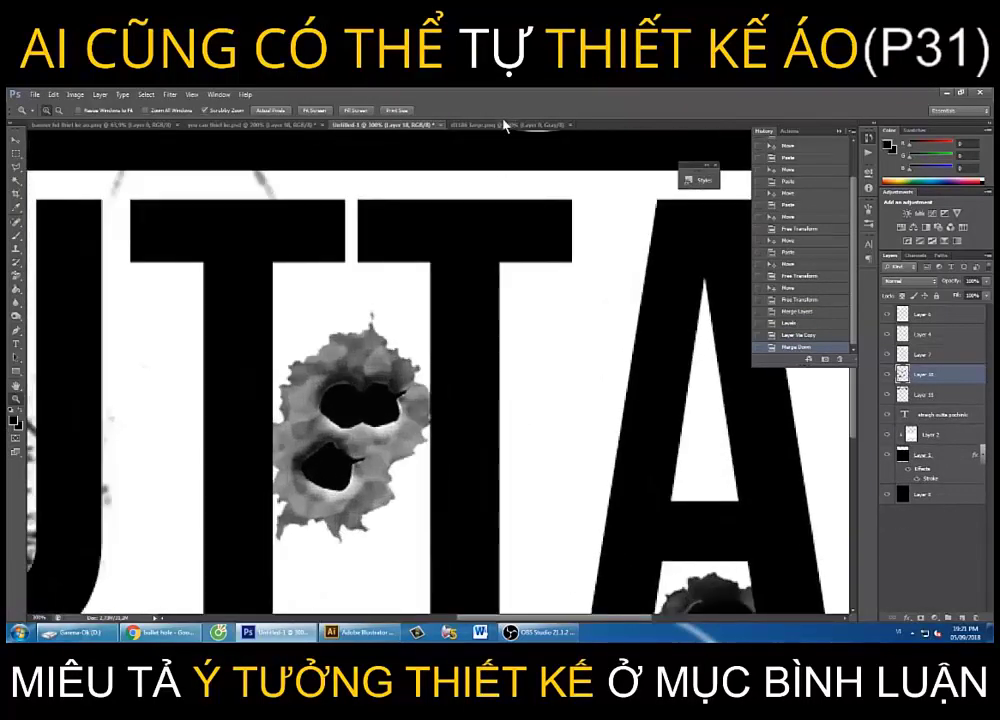
Duplicate the splatter layer again and merge the copy down into Layer 10
{"action": "left_click", "coordinate": [505, 125]}
{"action": "scroll", "coordinate": [540, 298], "scroll_direction": "up", "scroll_amount": 3}
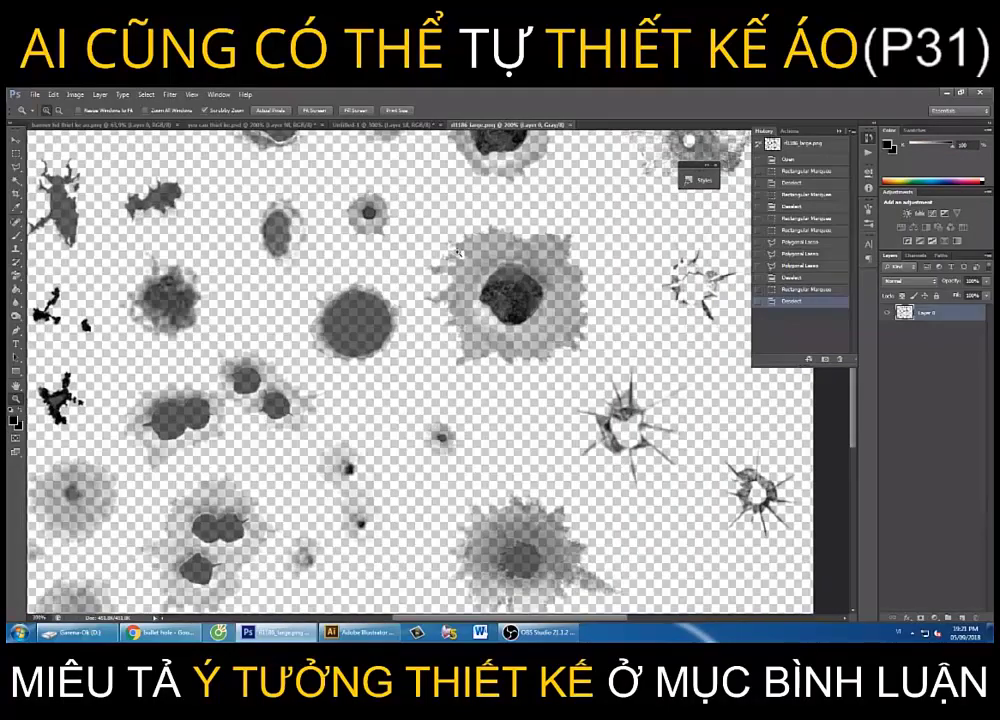
{"action": "scroll", "coordinate": [457, 252], "scroll_direction": "up", "scroll_amount": 1}
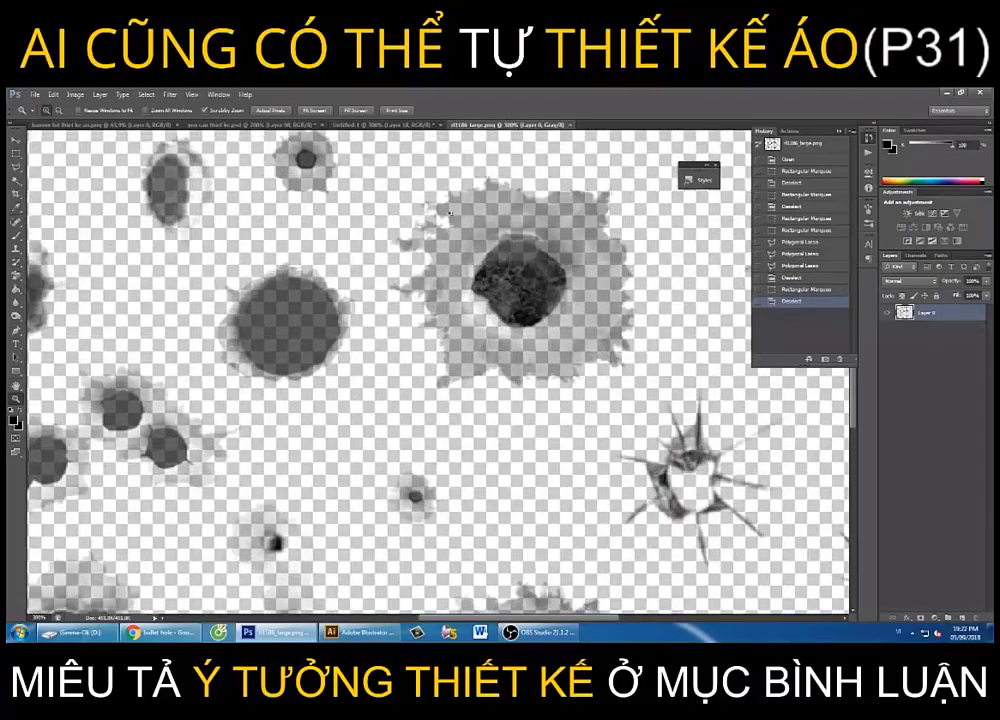
{"action": "scroll", "coordinate": [474, 254], "scroll_direction": "down", "scroll_amount": 1}
{"action": "scroll", "coordinate": [474, 254], "scroll_direction": "down", "scroll_amount": 2}
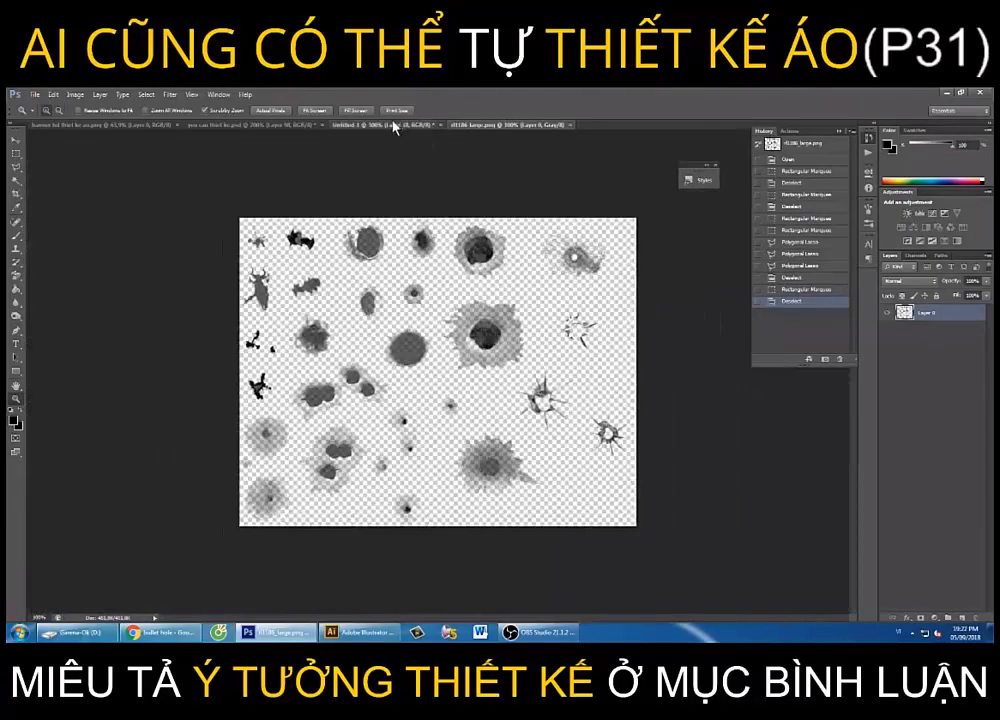
{"action": "left_click", "coordinate": [393, 124]}
{"action": "scroll", "coordinate": [386, 268], "scroll_direction": "down", "scroll_amount": 2}
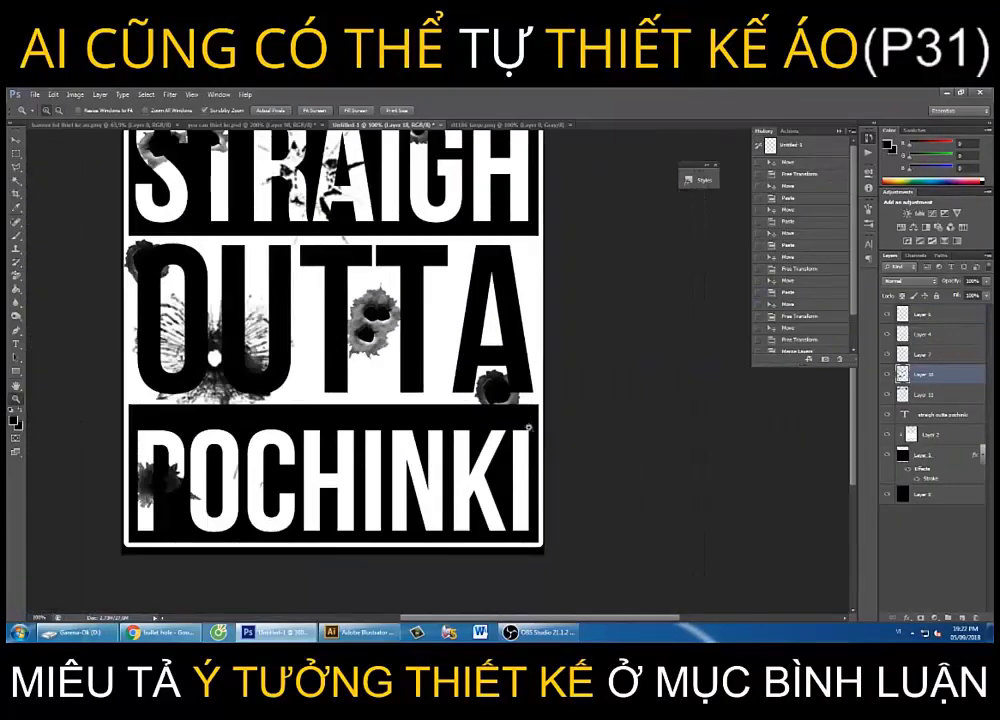
{"action": "key", "text": "ctrl+j"}
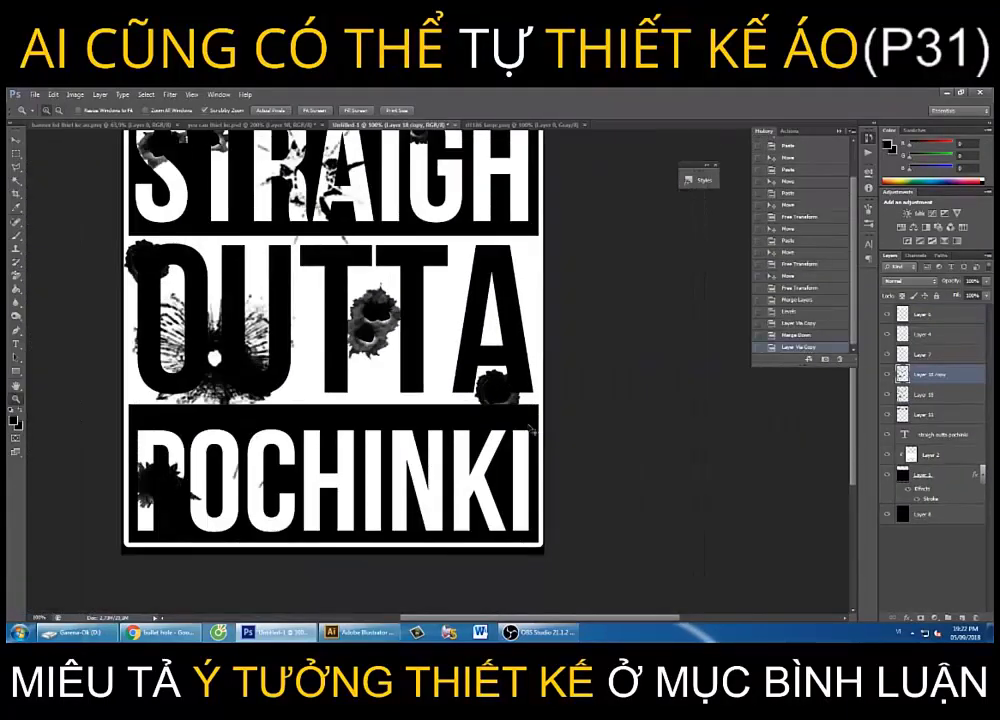
{"action": "key", "text": "ctrl+e"}
{"action": "scroll", "coordinate": [530, 428], "scroll_direction": "down", "scroll_amount": 1}
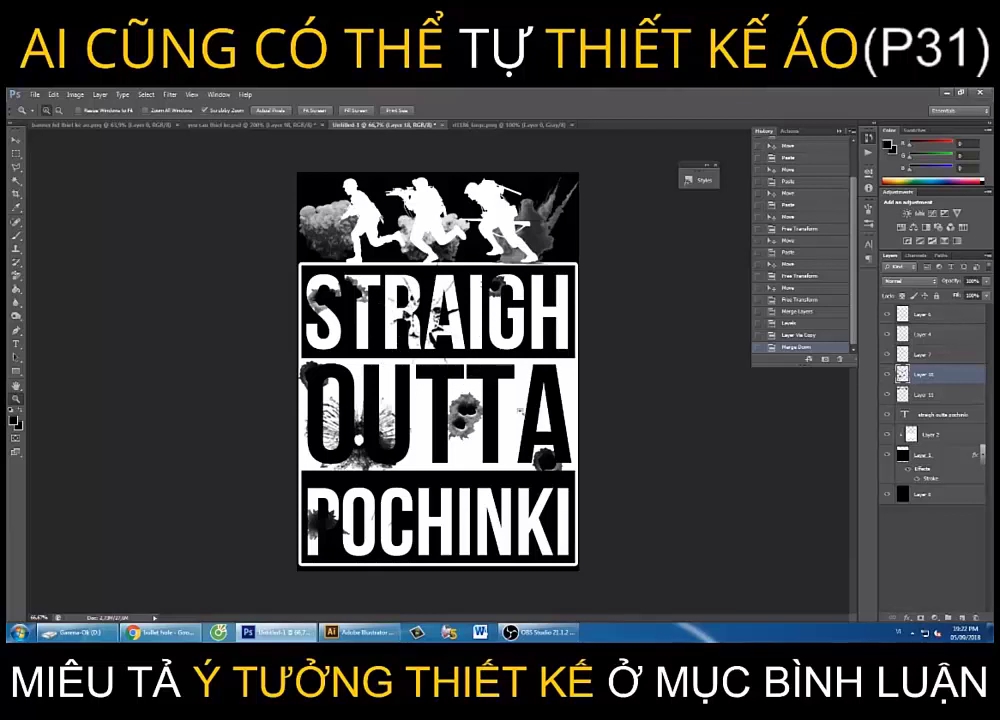
Search Google Images for 'grunge texture' in place of the old query
{"action": "left_click", "coordinate": [160, 632]}
{"action": "scroll", "coordinate": [190, 300], "scroll_direction": "up", "scroll_amount": 5}
{"action": "triple_click", "coordinate": [187, 161]}
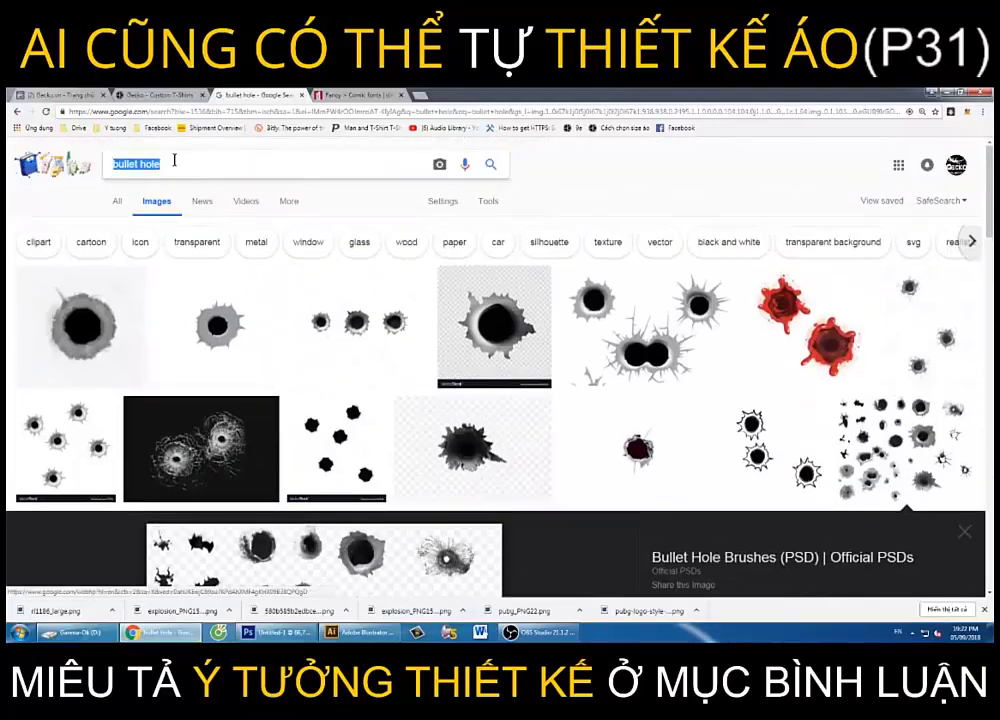
{"action": "type", "text": "gr"}
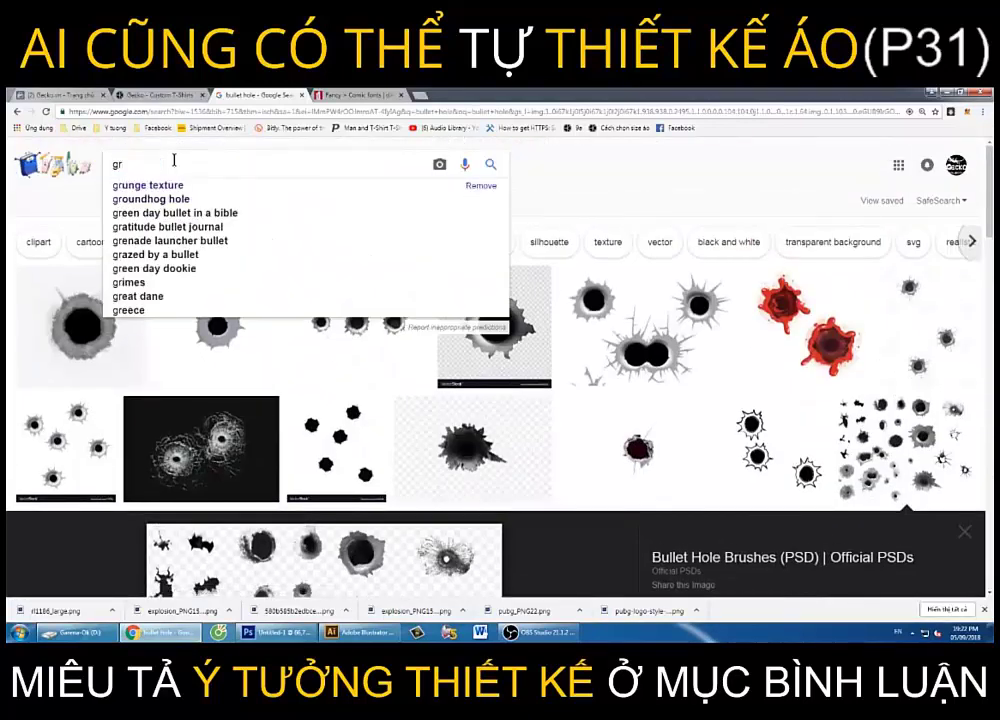
{"action": "type", "text": "un"}
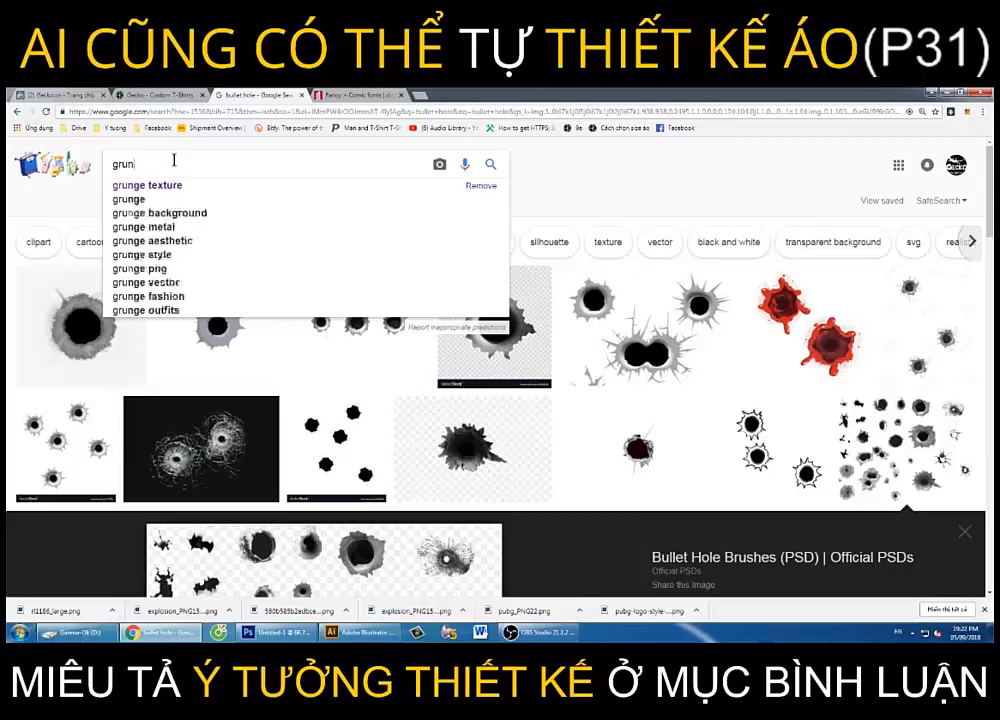
{"action": "type", "text": "ge m"}
{"action": "key", "text": "BackSpace"}
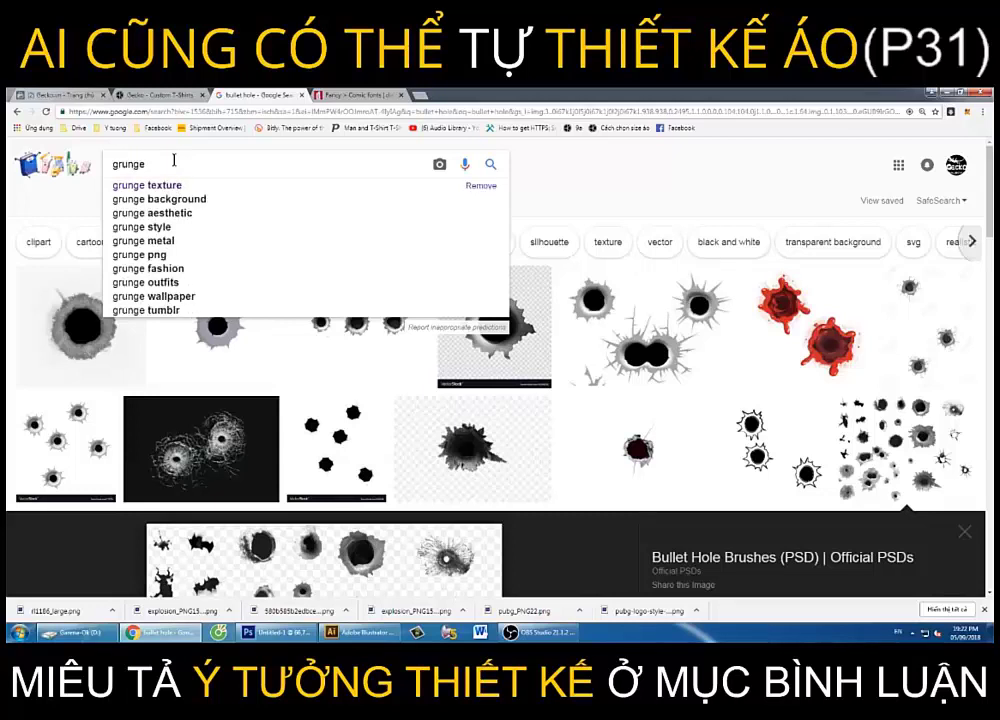
{"action": "type", "text": "t"}
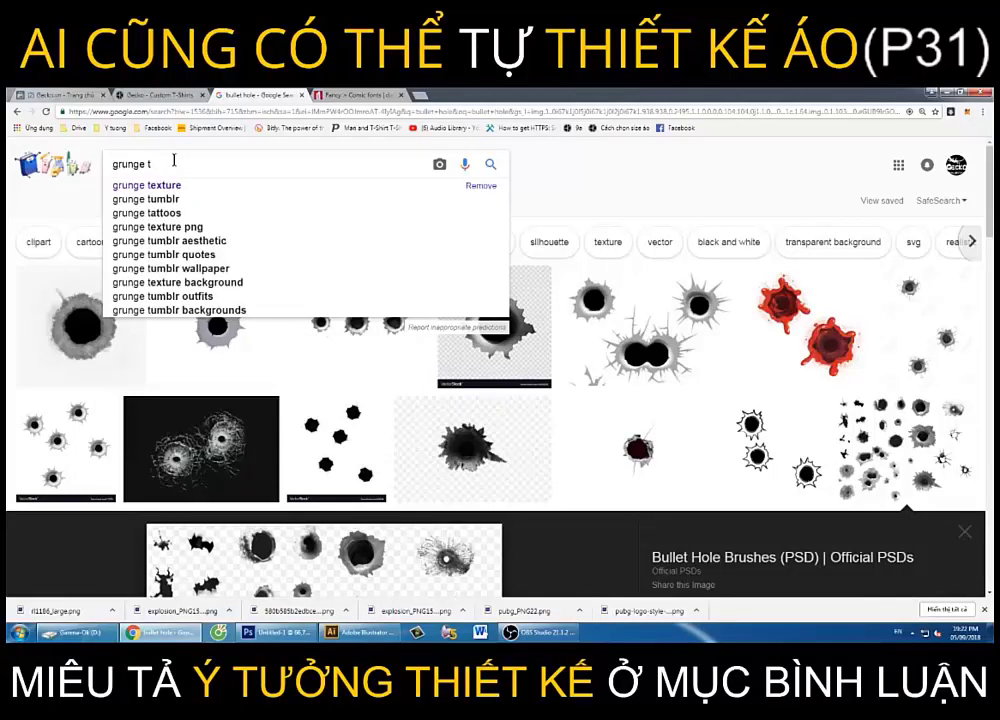
{"action": "type", "text": "exture"}
{"action": "key", "text": "Return"}
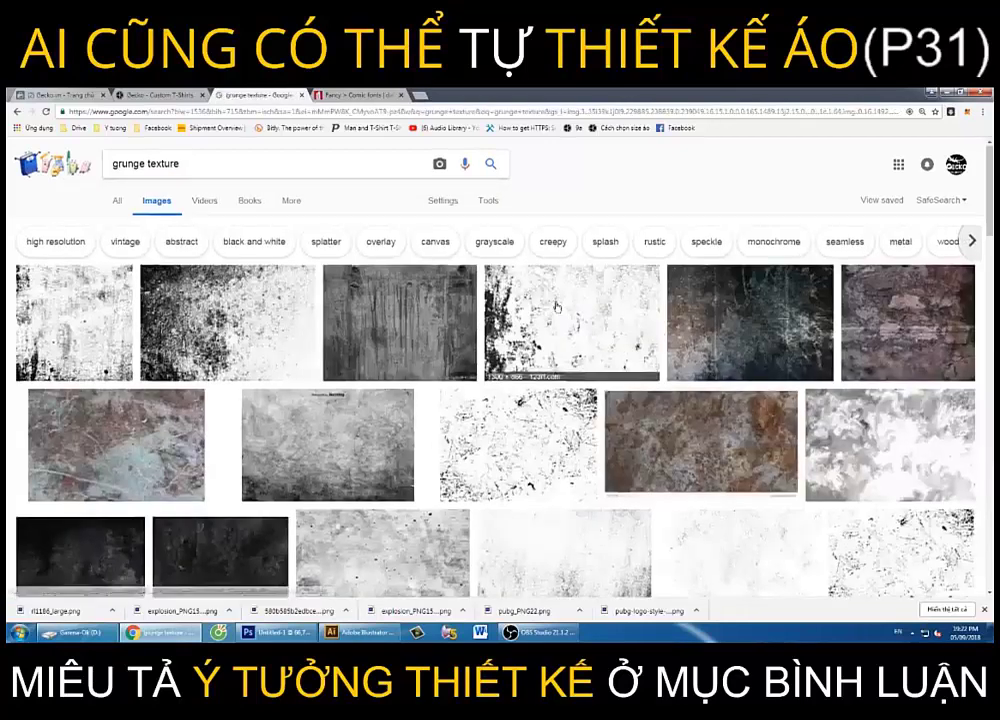
Copy the black-and-white 123RF grunge texture image and return to Photoshop
{"action": "scroll", "coordinate": [549, 293], "scroll_direction": "down", "scroll_amount": 2}
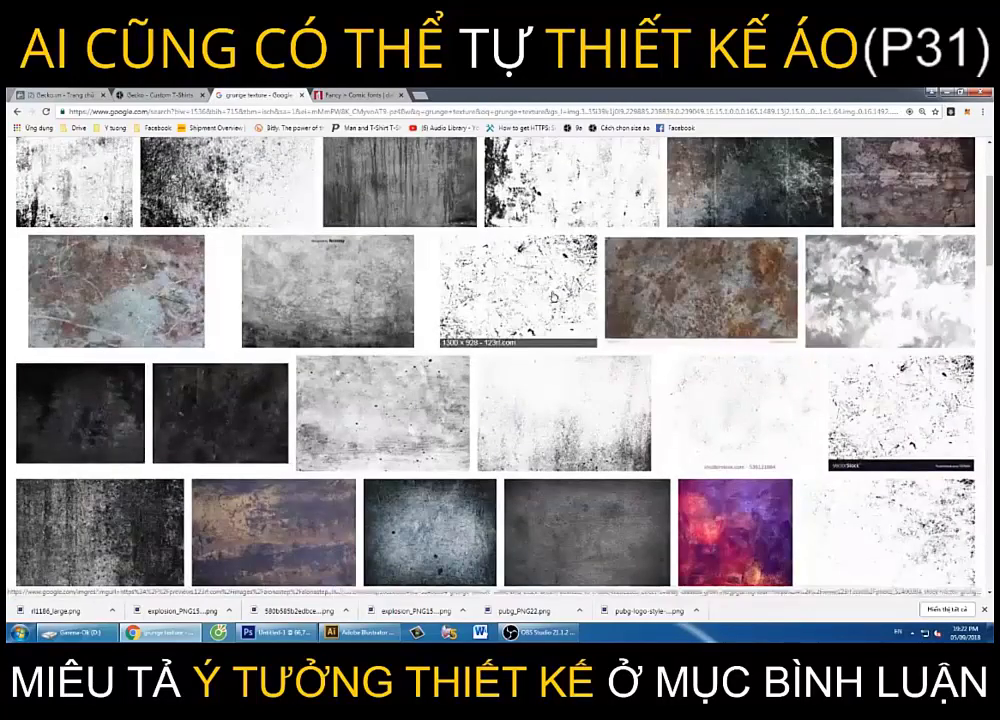
{"action": "left_click", "coordinate": [553, 296]}
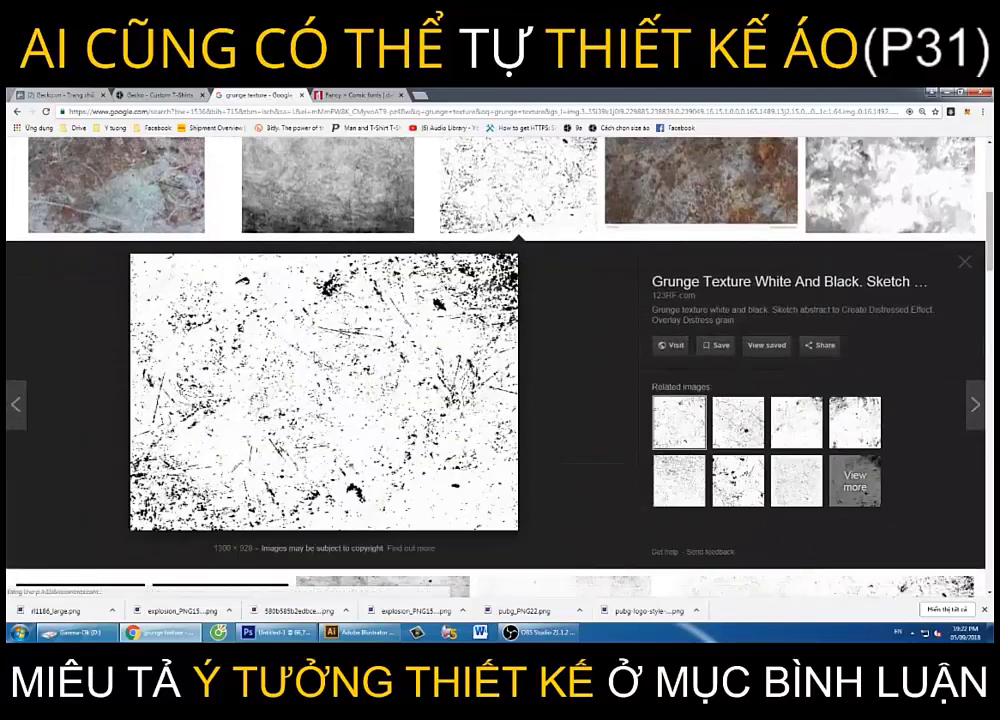
{"action": "right_click", "coordinate": [316, 353]}
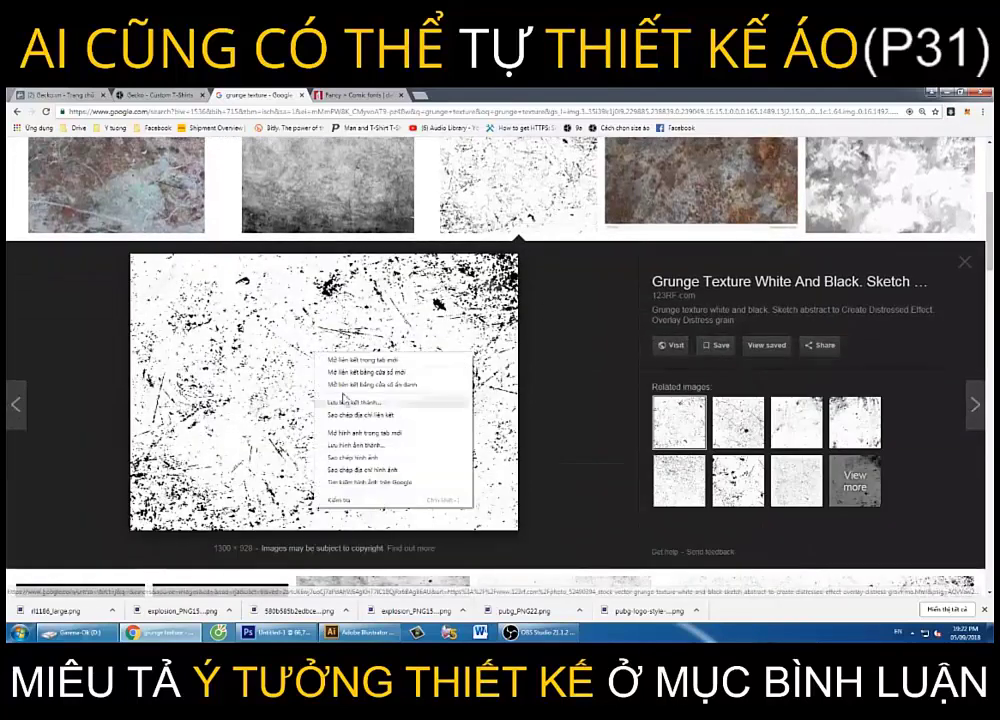
{"action": "left_click", "coordinate": [357, 458]}
{"action": "key", "text": "alt+Tab"}
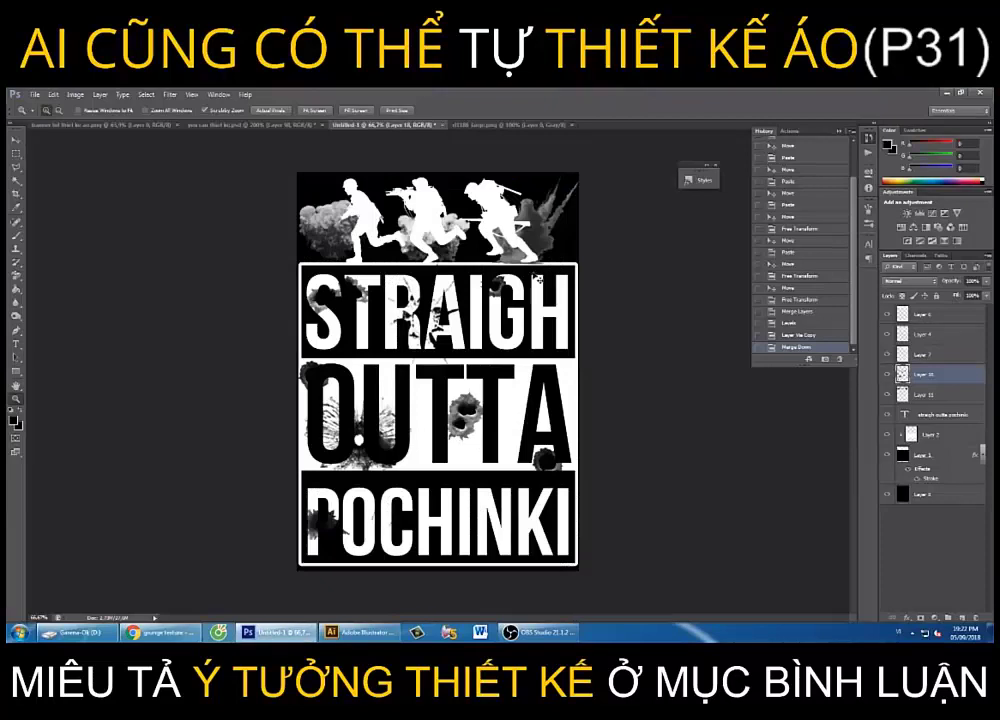
Paste the grunge texture and position it to fill the canvas below the soldiers
{"action": "key", "text": "ctrl+v"}
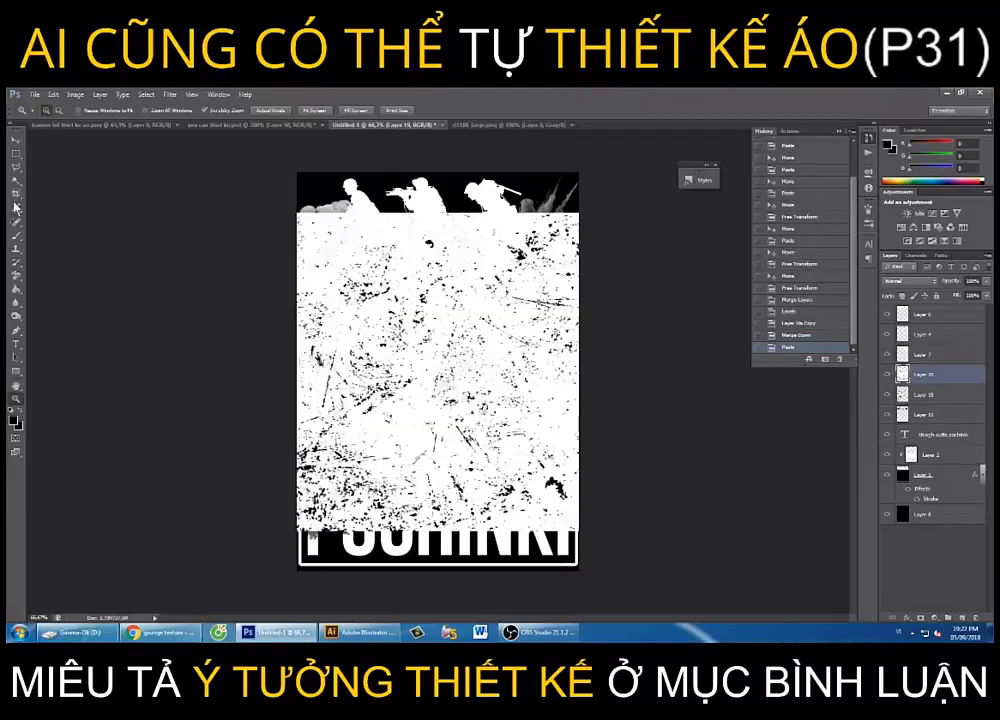
{"action": "key", "text": "v"}
{"action": "left_click_drag", "start_coordinate": [544, 272], "coordinate": [450, 315]}
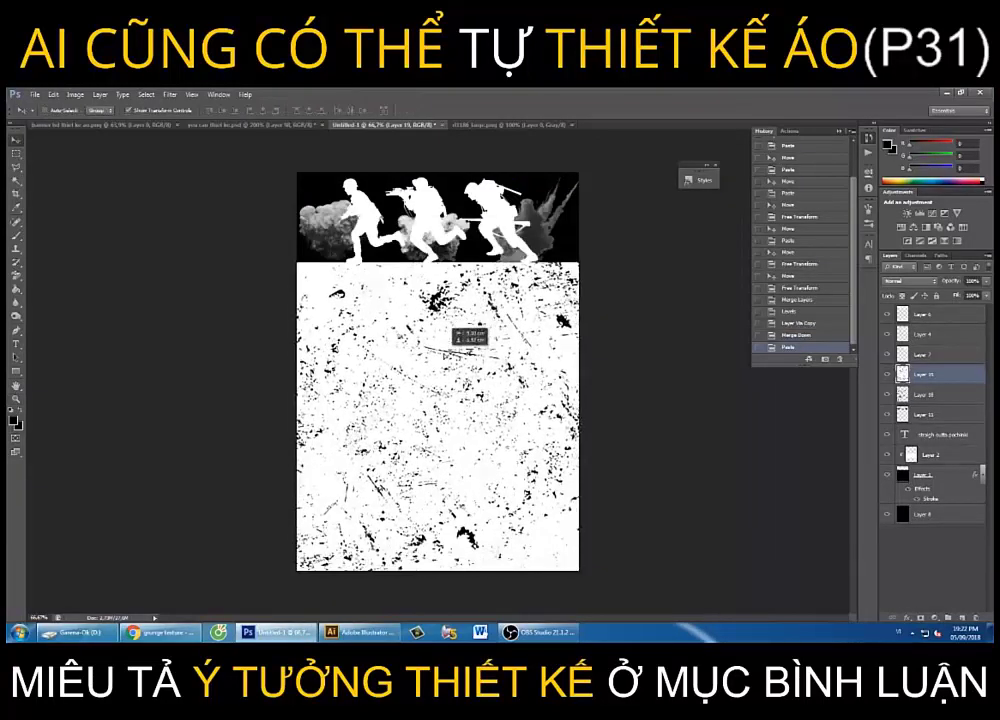
Hide the texture and merge Layer 1 with the STRAIGH OUTTA POCHINKI text layer
{"action": "left_click", "coordinate": [885, 378]}
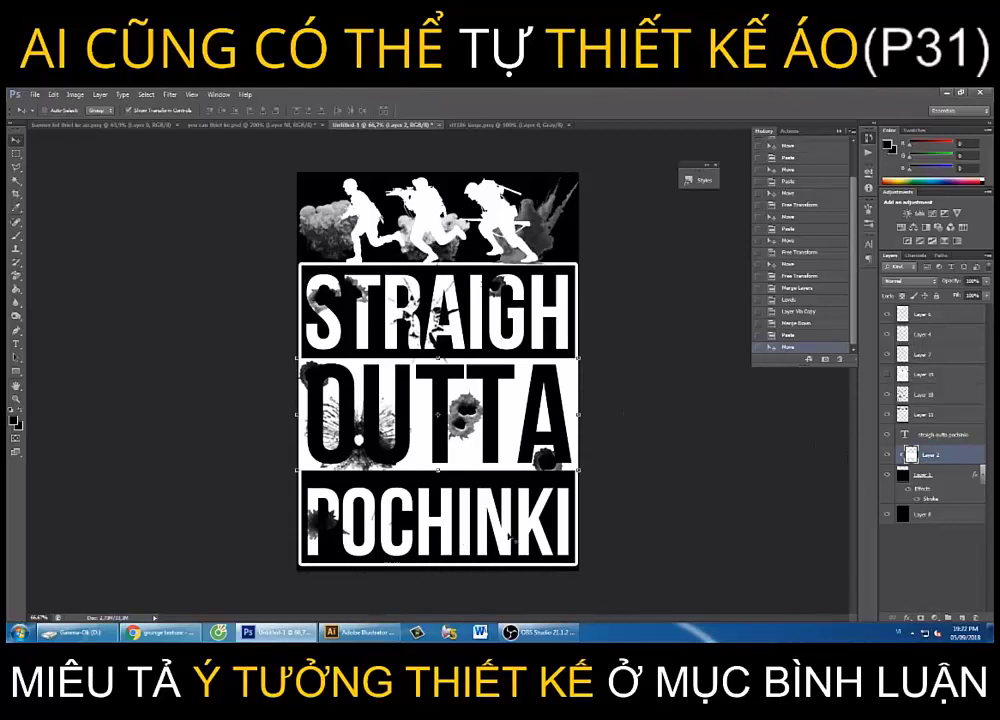
{"action": "left_click", "coordinate": [945, 476], "text": "shift"}
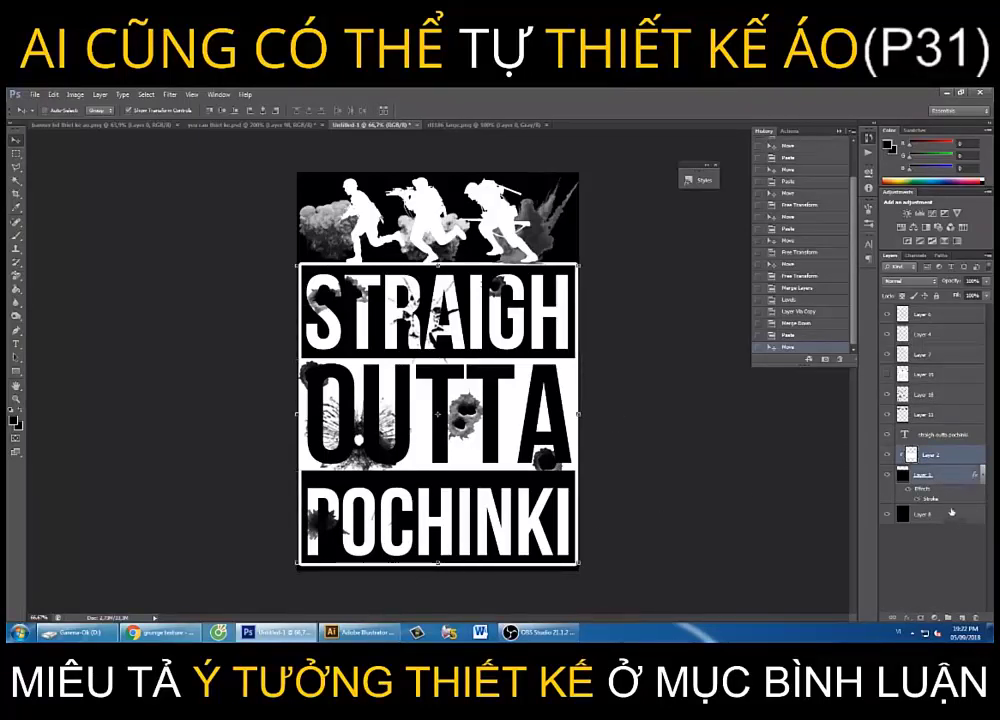
{"action": "left_click", "coordinate": [940, 436], "text": "shift"}
{"action": "key", "text": "ctrl+e"}
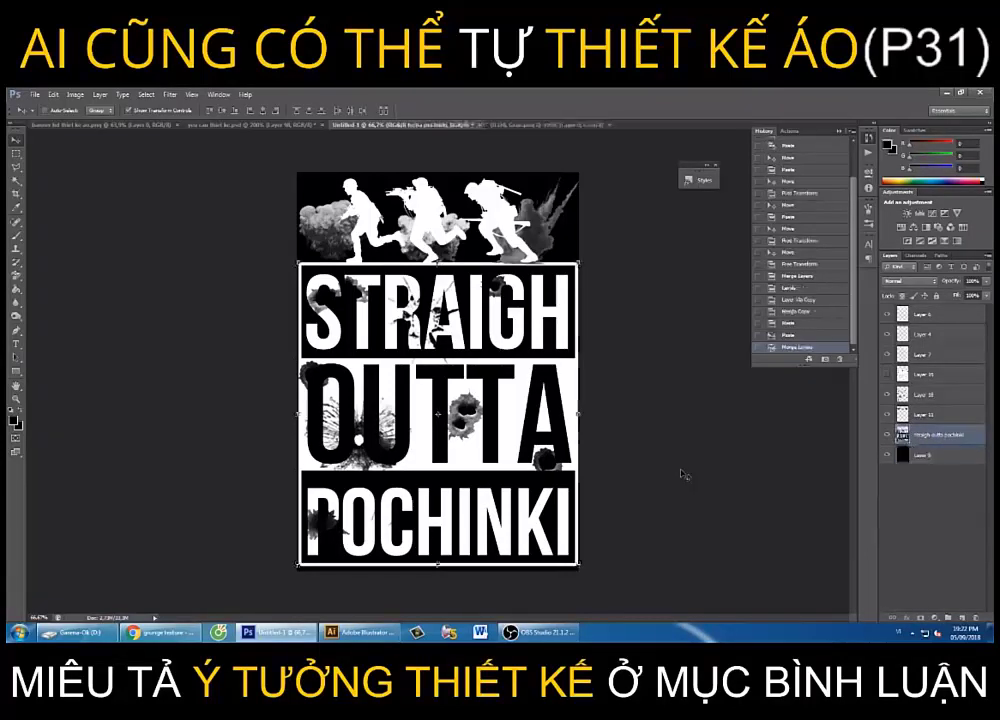
Move the texture layer above the merged lettering and clip it as a clipping mask
{"action": "left_click", "coordinate": [921, 378]}
{"action": "left_click", "coordinate": [887, 375]}
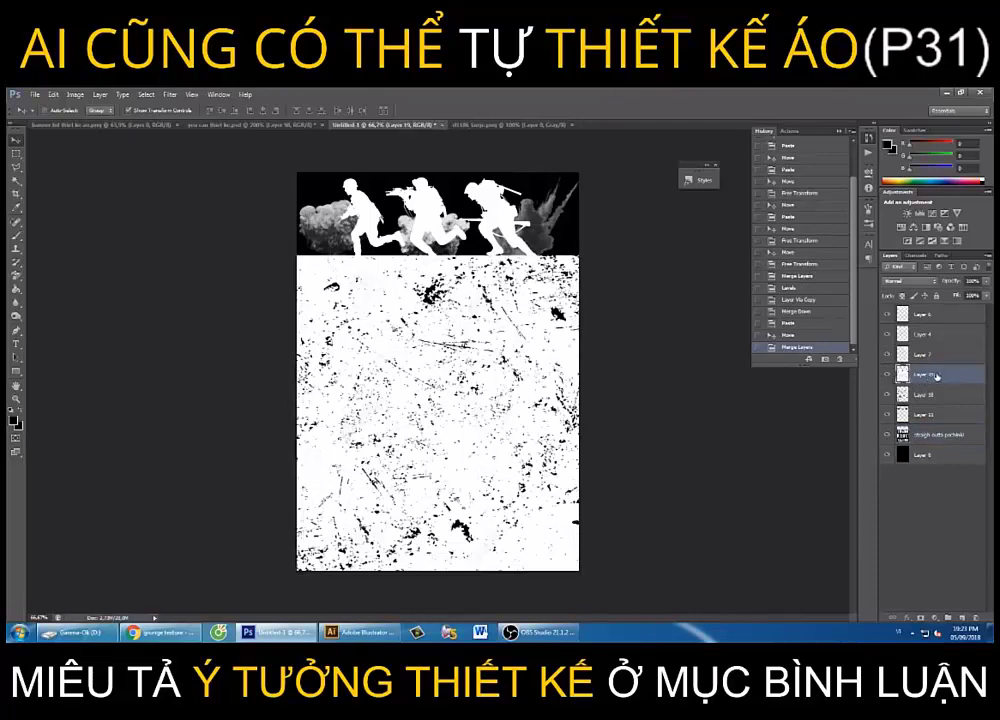
{"action": "left_click_drag", "start_coordinate": [938, 377], "coordinate": [940, 423]}
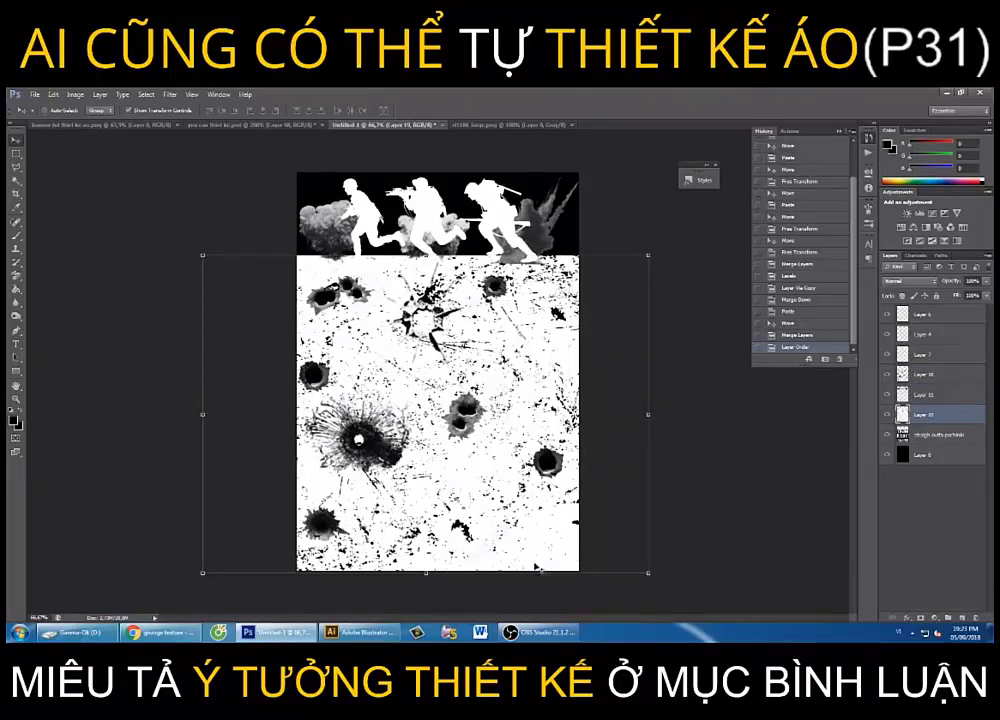
{"action": "left_click_drag", "start_coordinate": [466, 407], "coordinate": [458, 405]}
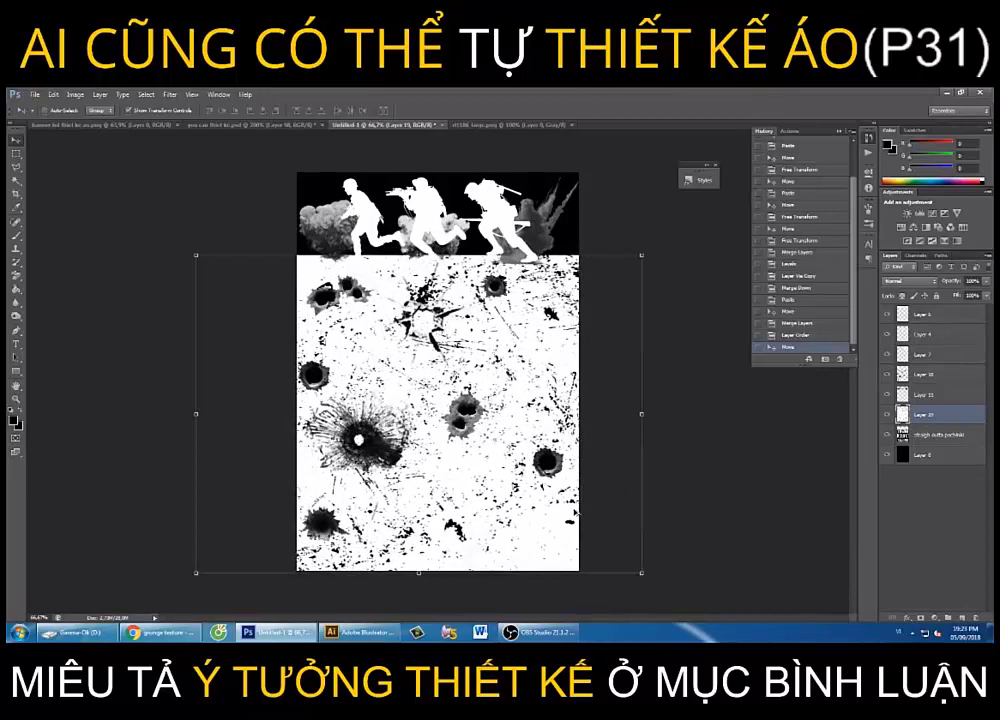
{"action": "key", "text": "ctrl+alt+g"}
Set the texture layer to Multiply, nudge it left, and hide the black background layer
{"action": "left_click_drag", "start_coordinate": [560, 520], "coordinate": [555, 520]}
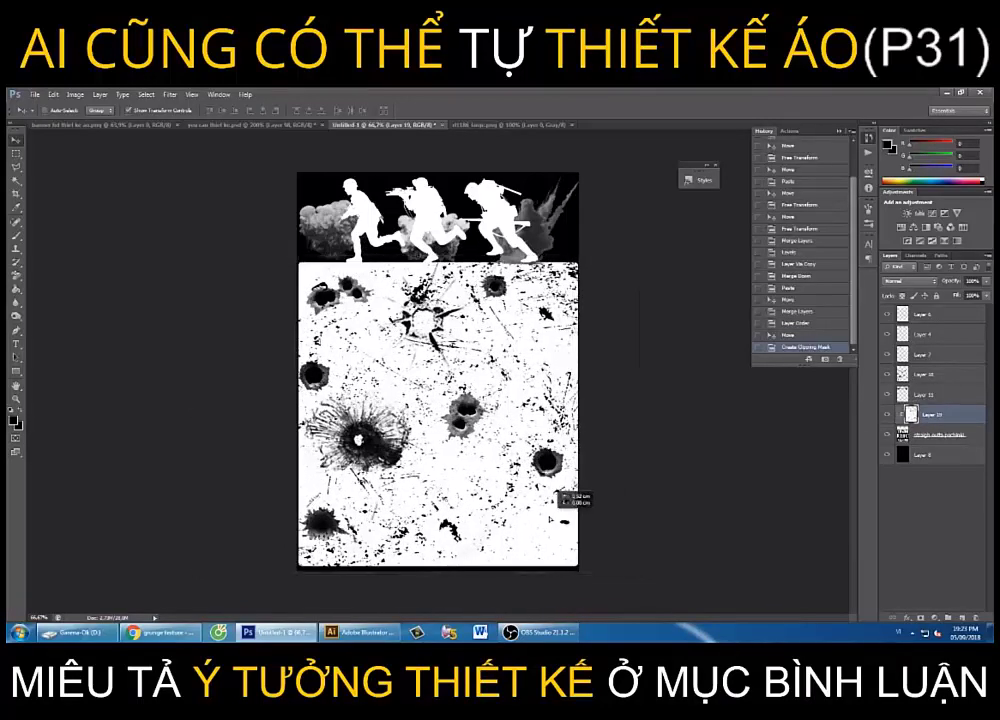
{"action": "left_click", "coordinate": [901, 285]}
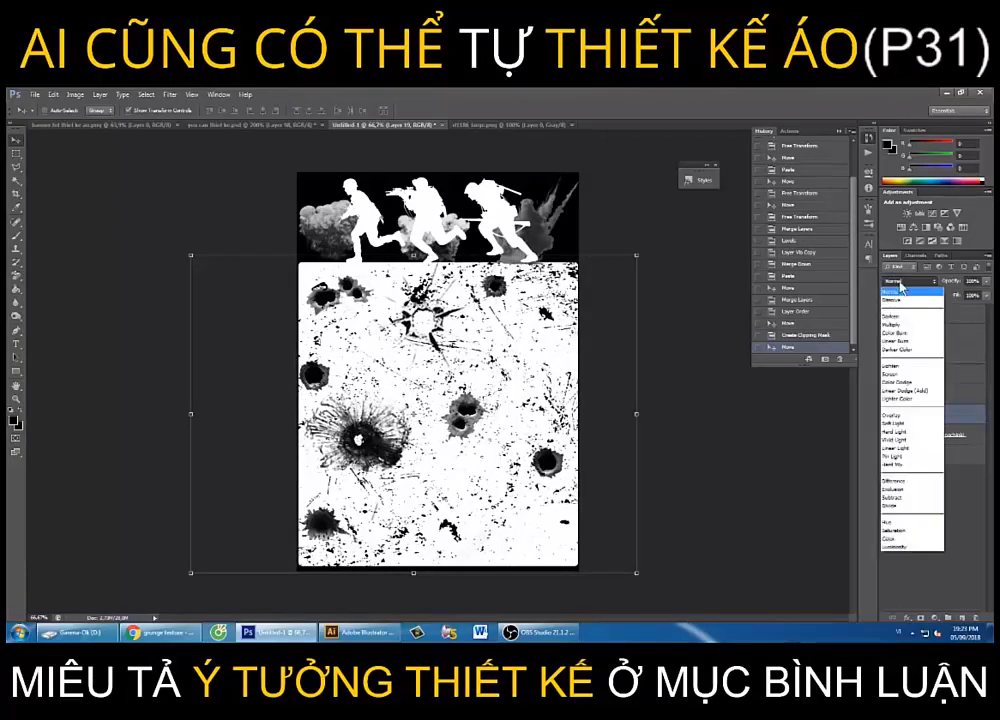
{"action": "left_click", "coordinate": [891, 324]}
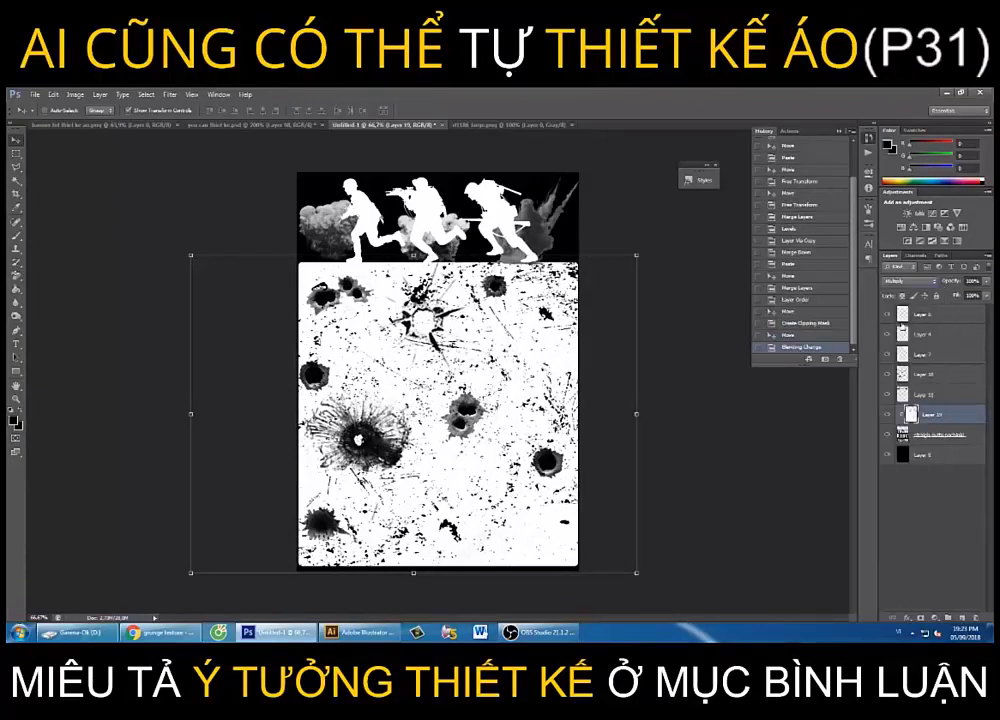
{"action": "left_click_drag", "start_coordinate": [358, 276], "coordinate": [349, 276]}
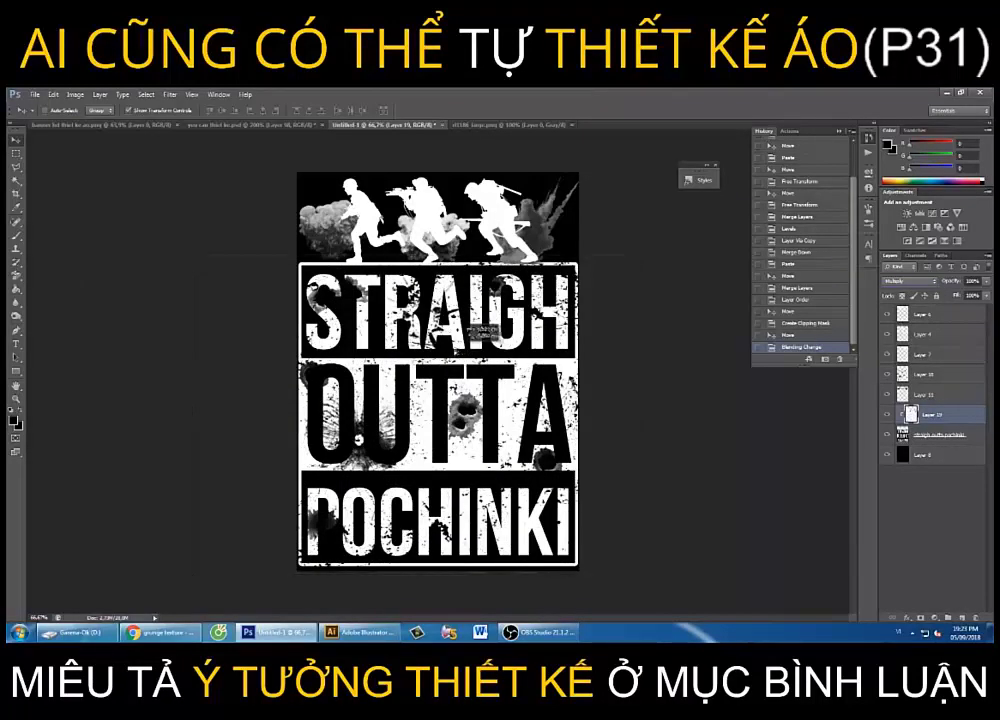
{"action": "left_click", "coordinate": [13, 399]}
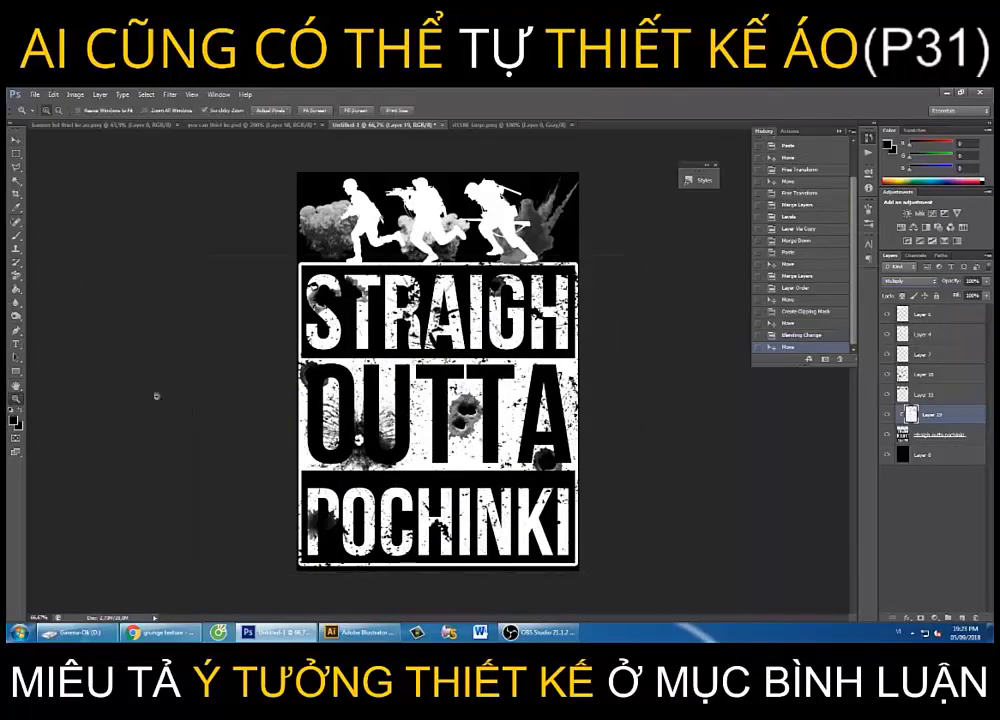
{"action": "left_click", "coordinate": [888, 455]}
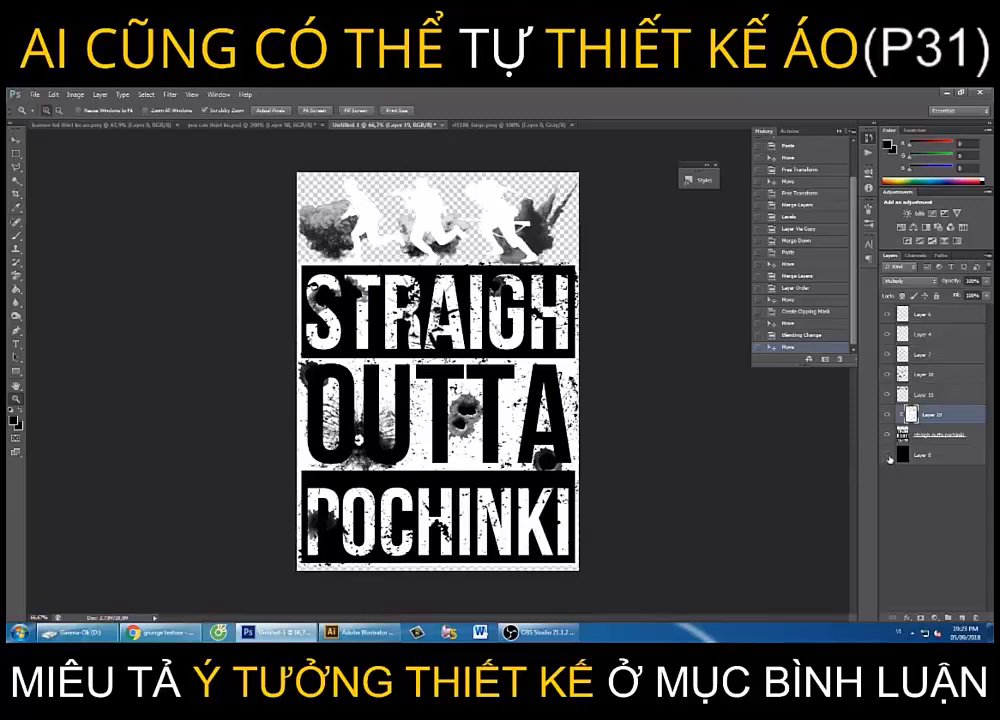
{"action": "left_click", "coordinate": [888, 456]}
Save the transparent design in PNG format as st.png, accepting the PNG options
{"action": "key", "text": "ctrl+s"}
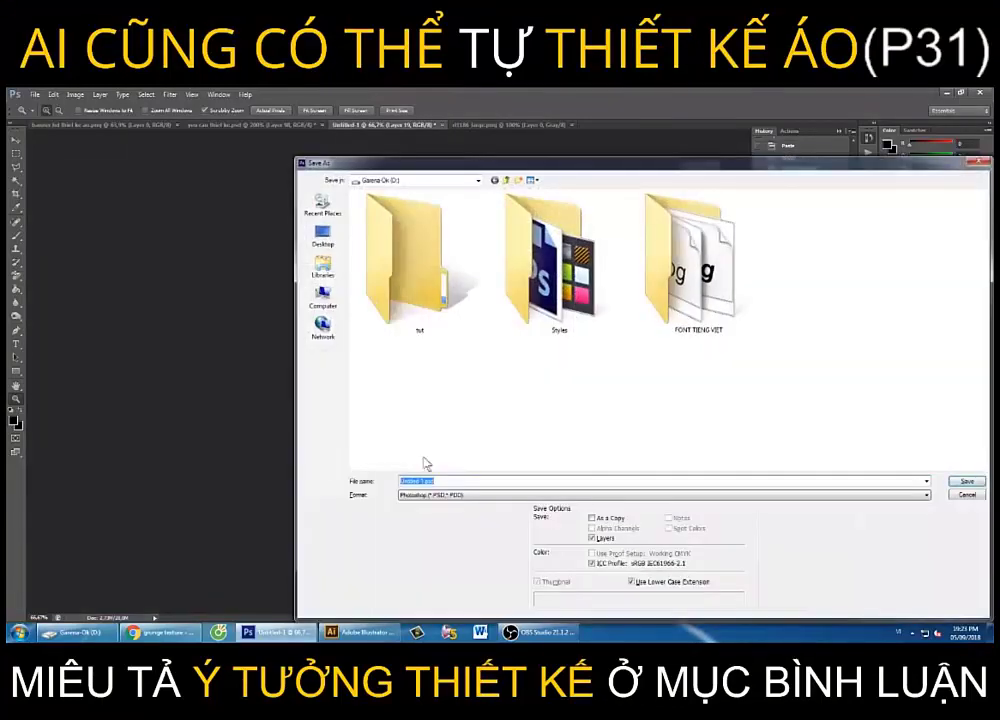
{"action": "left_click", "coordinate": [440, 494]}
{"action": "left_click", "coordinate": [448, 605]}
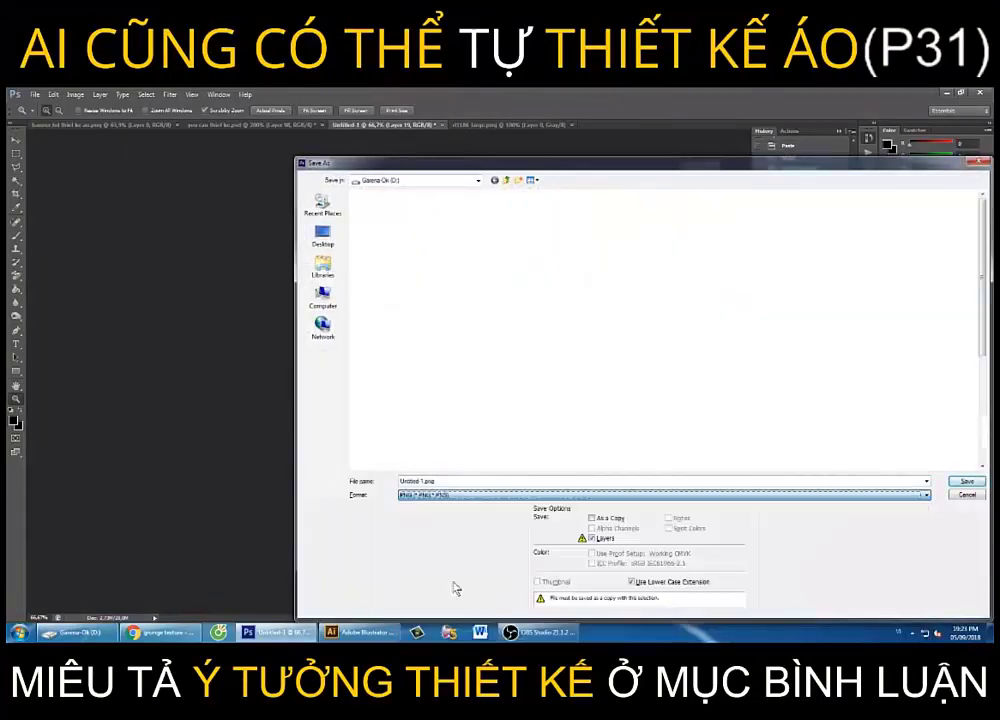
{"action": "type", "text": "s"}
{"action": "key", "text": "Return"}
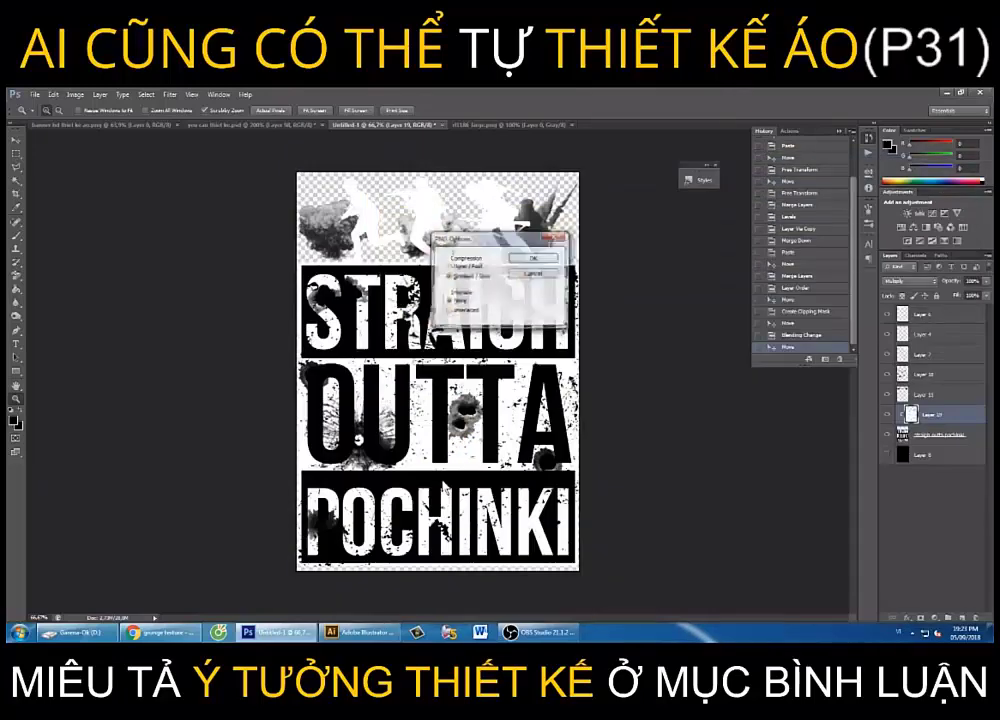
{"action": "key", "text": "Return"}
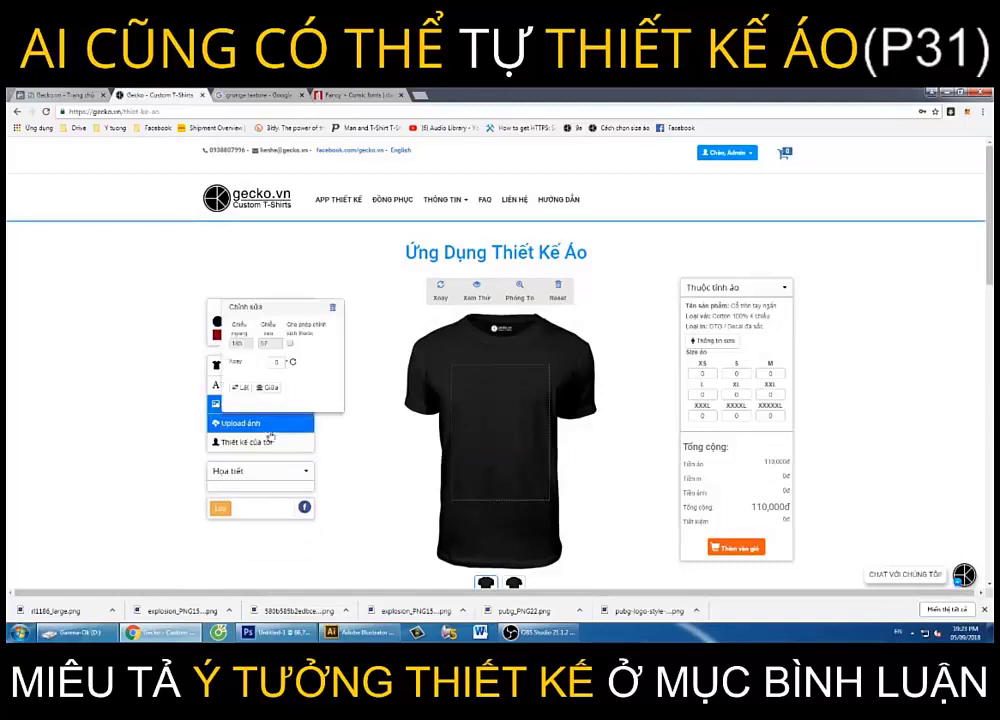
Upload st.png through the Upload ảnh form onto the black tee
{"action": "left_click", "coordinate": [248, 424]}
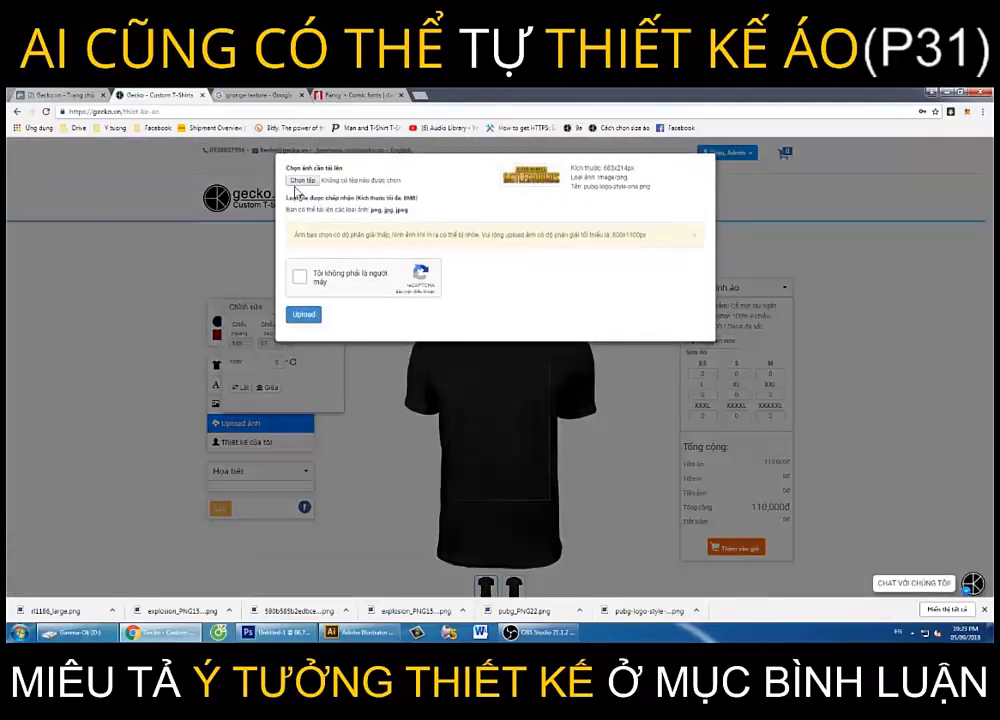
{"action": "left_click", "coordinate": [298, 182]}
{"action": "double_click", "coordinate": [320, 295]}
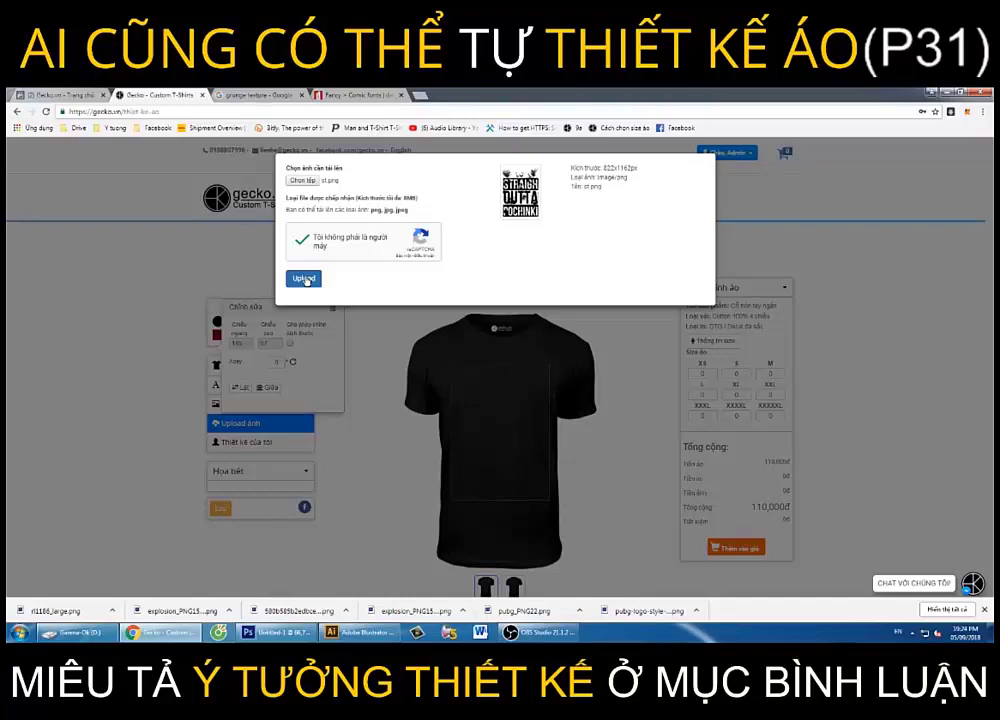
{"action": "left_click", "coordinate": [305, 279]}
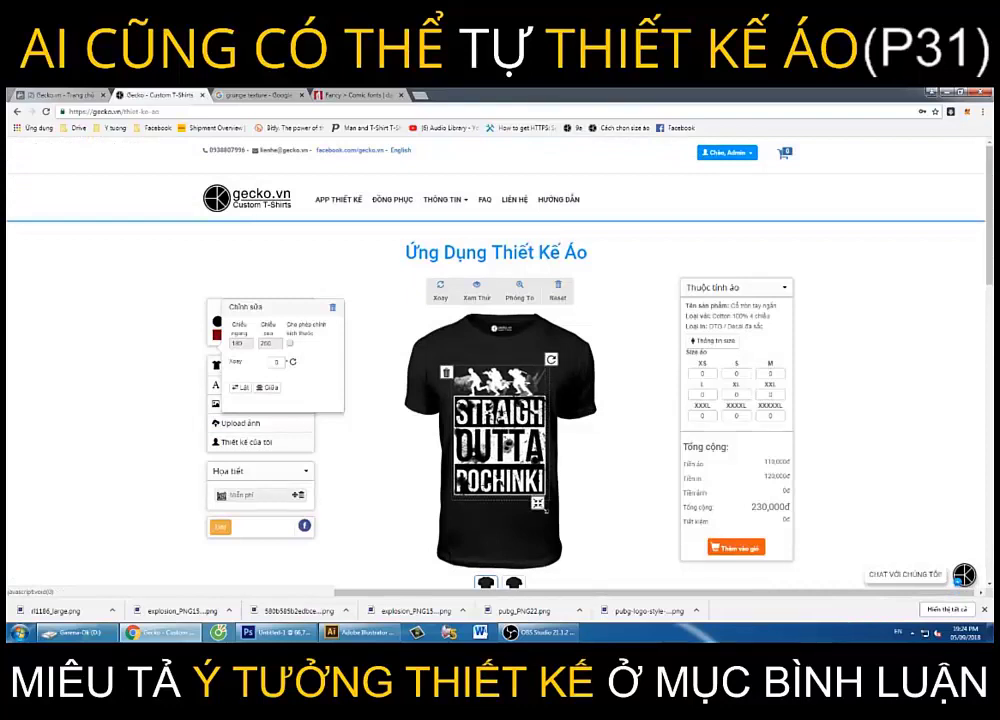
Centre the design on the shirt and deselect it repeatedly to preview the placement
{"action": "left_click", "coordinate": [273, 389]}
{"action": "left_click", "coordinate": [409, 321]}
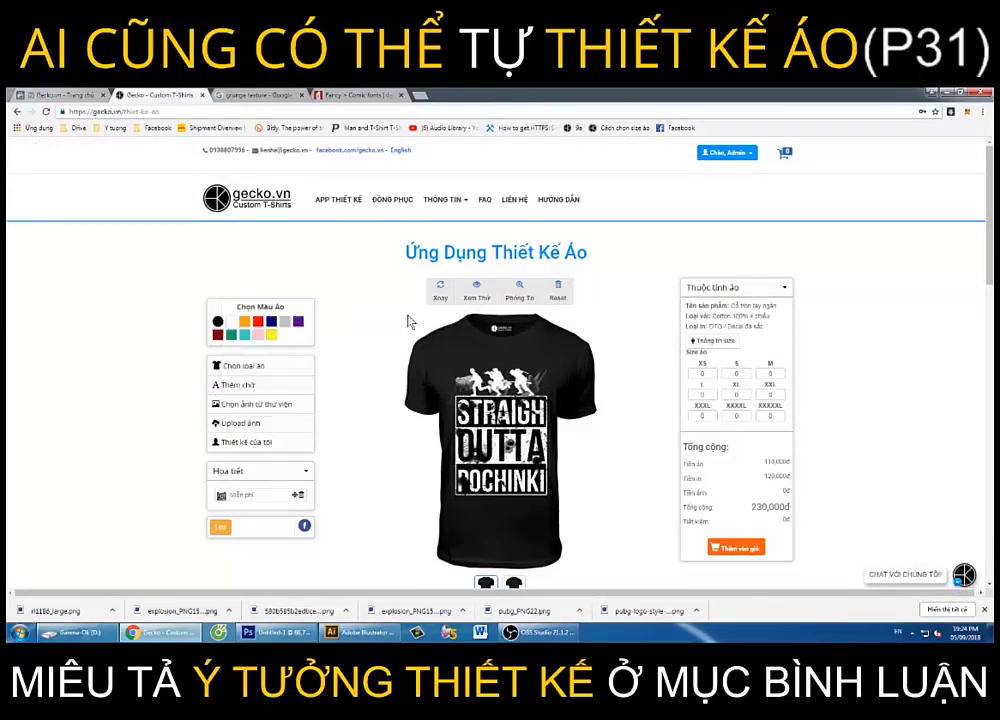
{"action": "left_click", "coordinate": [480, 420]}
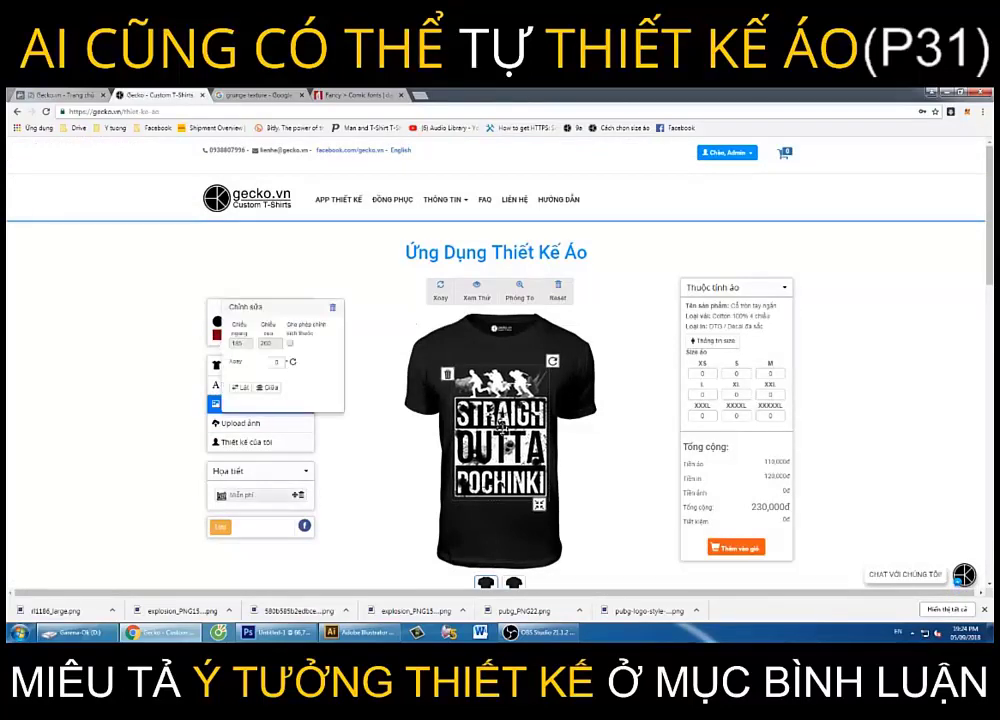
{"action": "left_click", "coordinate": [465, 334]}
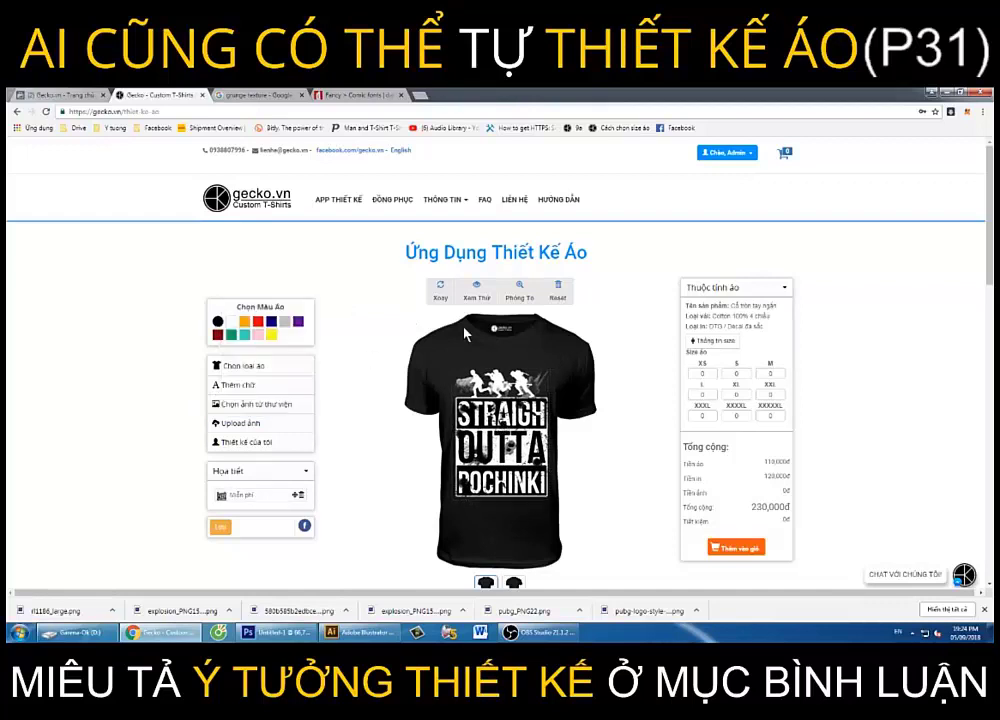
{"action": "left_click", "coordinate": [482, 420]}
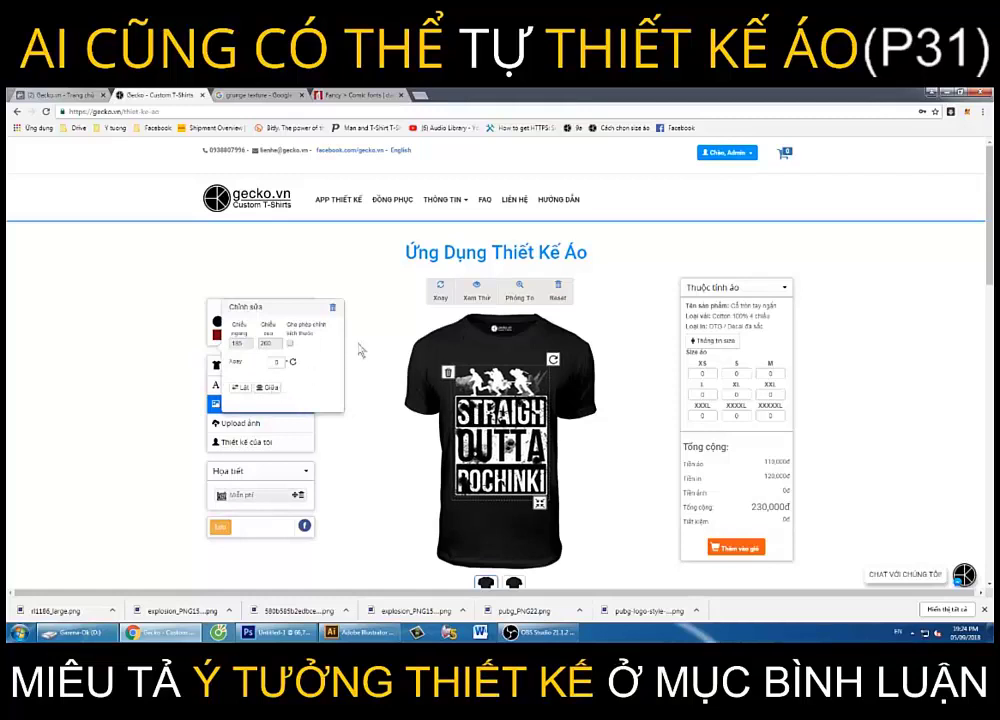
{"action": "left_click", "coordinate": [396, 322]}
{"action": "left_click", "coordinate": [482, 420]}
{"action": "left_click", "coordinate": [404, 482]}
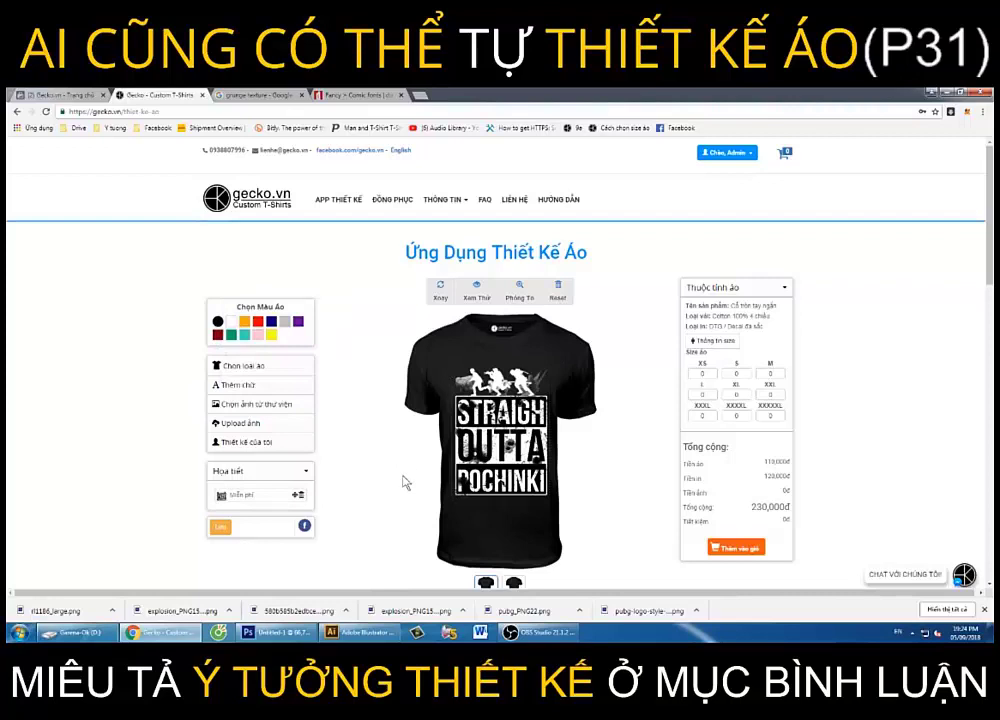
Try different shirt colours through navy, ending on grey, and show the garment-type choices
{"action": "left_click", "coordinate": [232, 321]}
{"action": "left_click", "coordinate": [272, 321]}
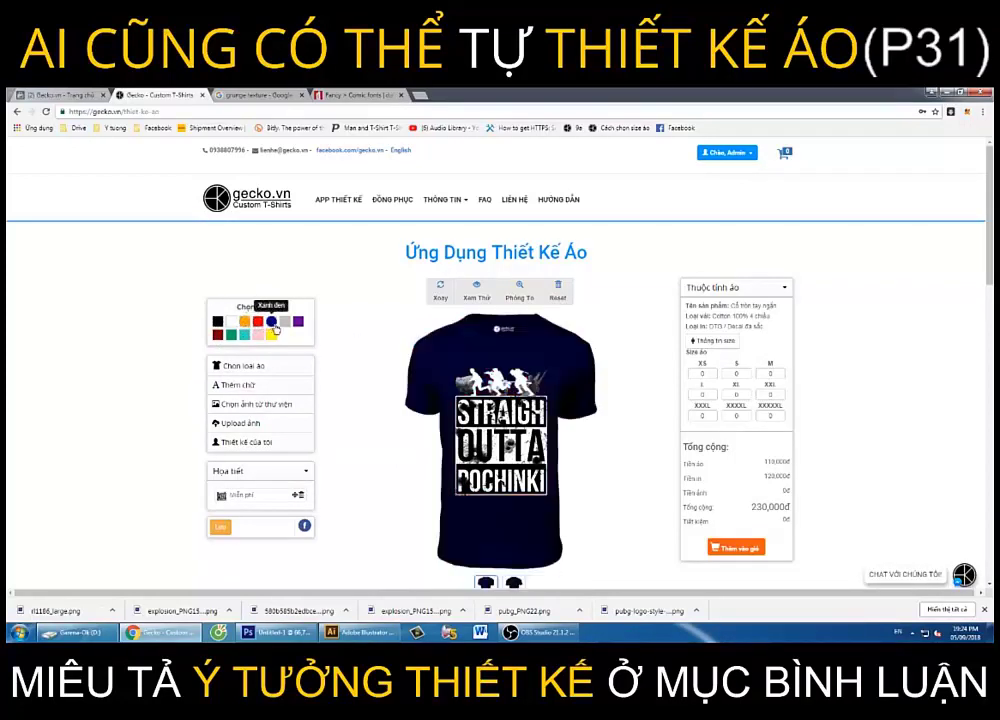
{"action": "left_click", "coordinate": [285, 321]}
{"action": "left_click", "coordinate": [245, 366]}
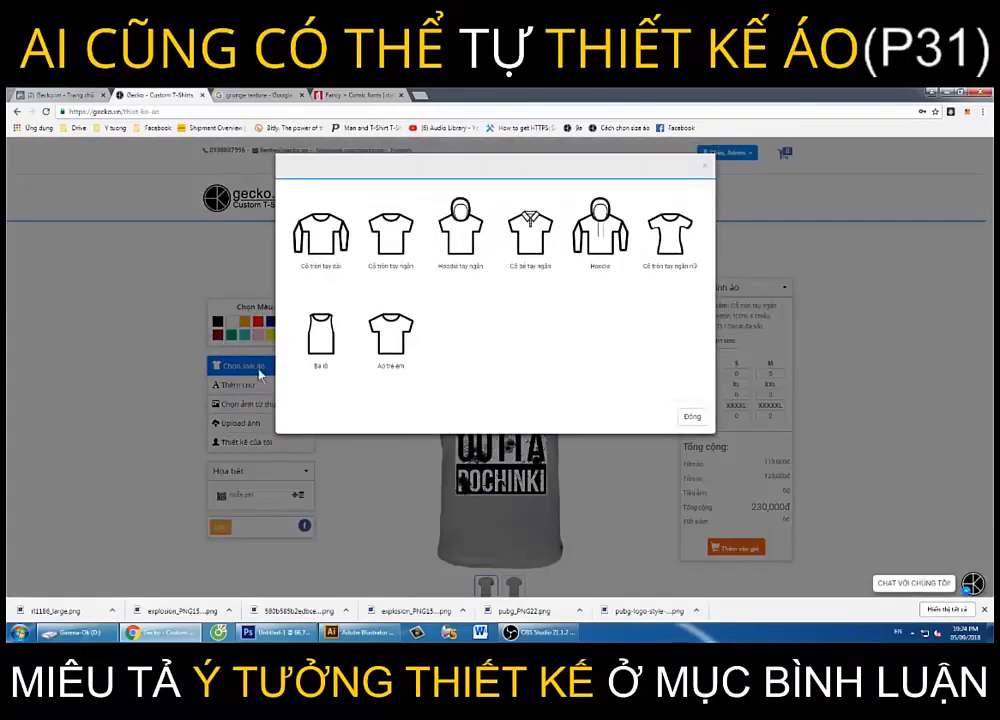
Switch the garment to the black Hoodie and save it with Save New
{"action": "left_click", "coordinate": [601, 229]}
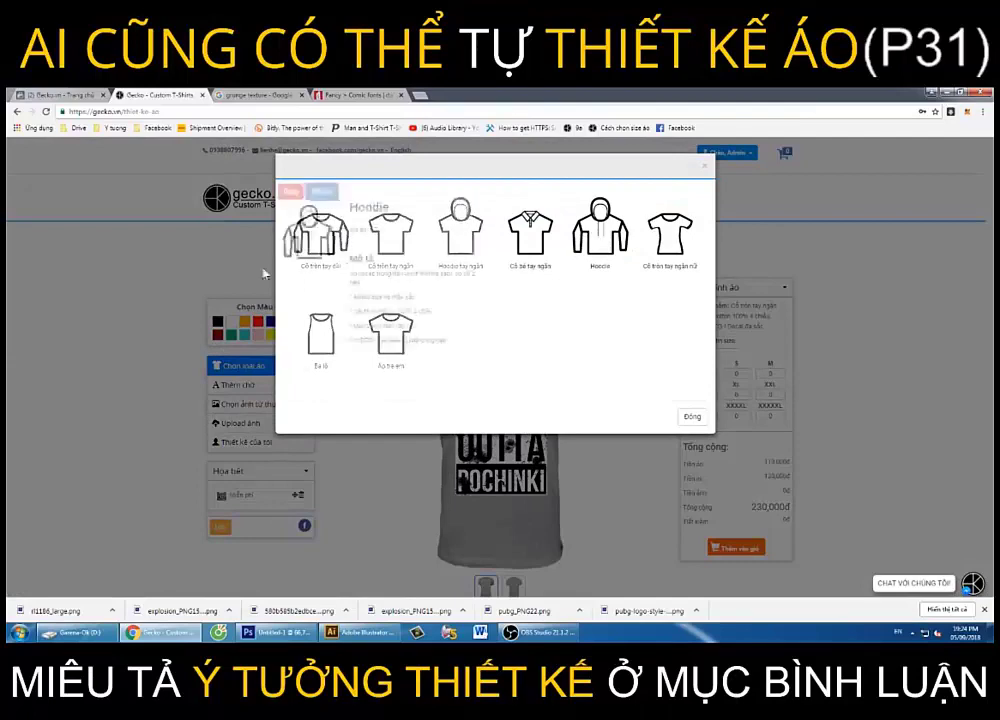
{"action": "left_click", "coordinate": [322, 196]}
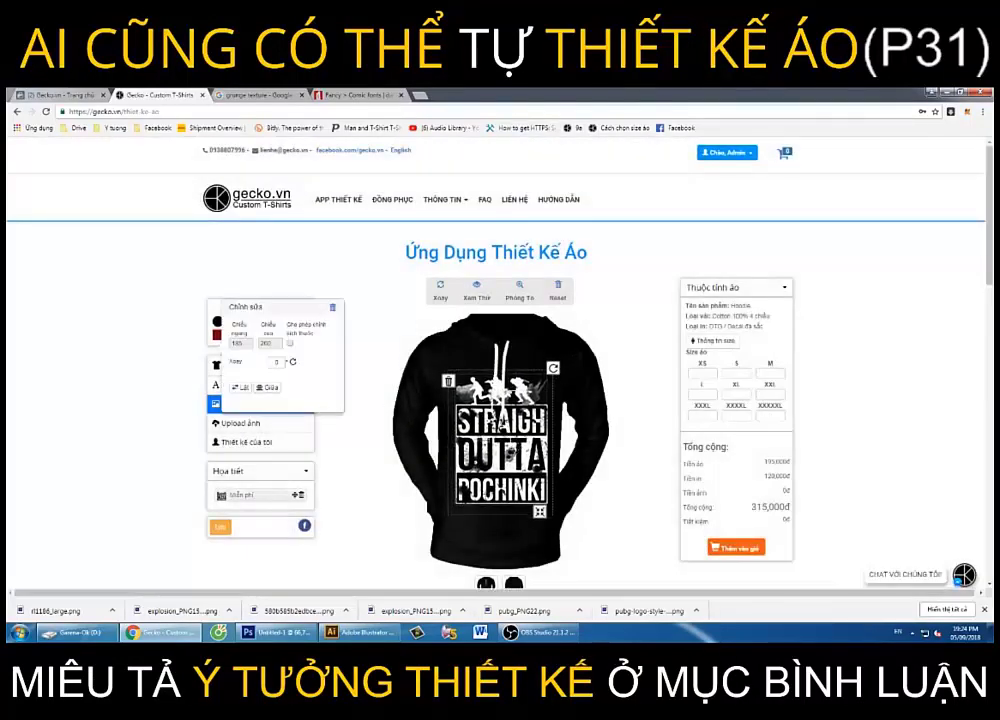
{"action": "left_click", "coordinate": [378, 356]}
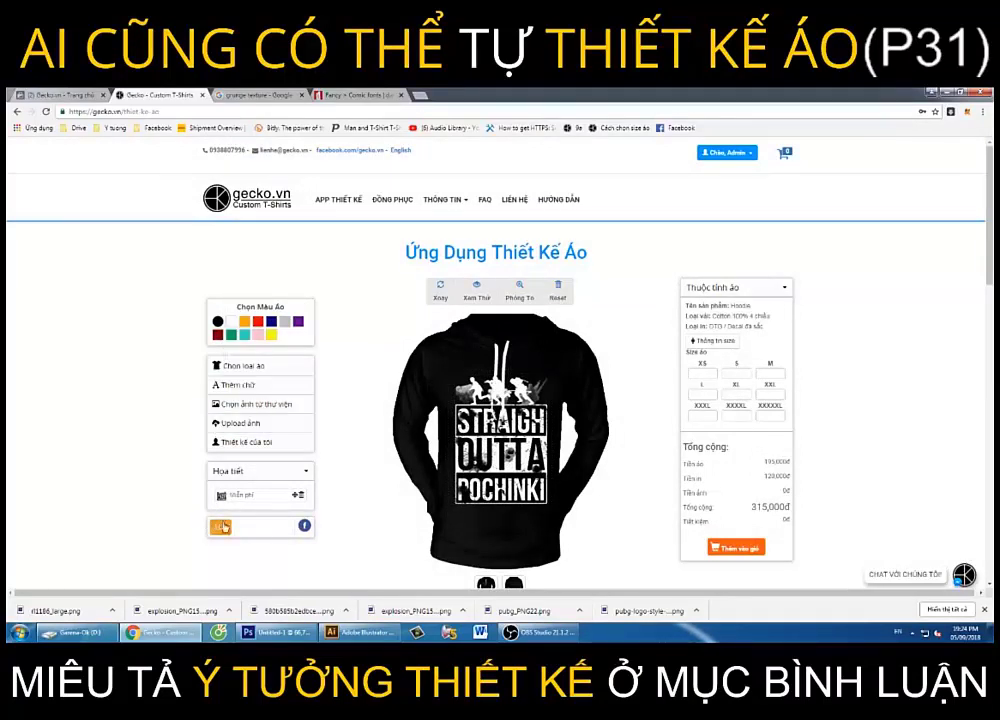
{"action": "left_click", "coordinate": [219, 527]}
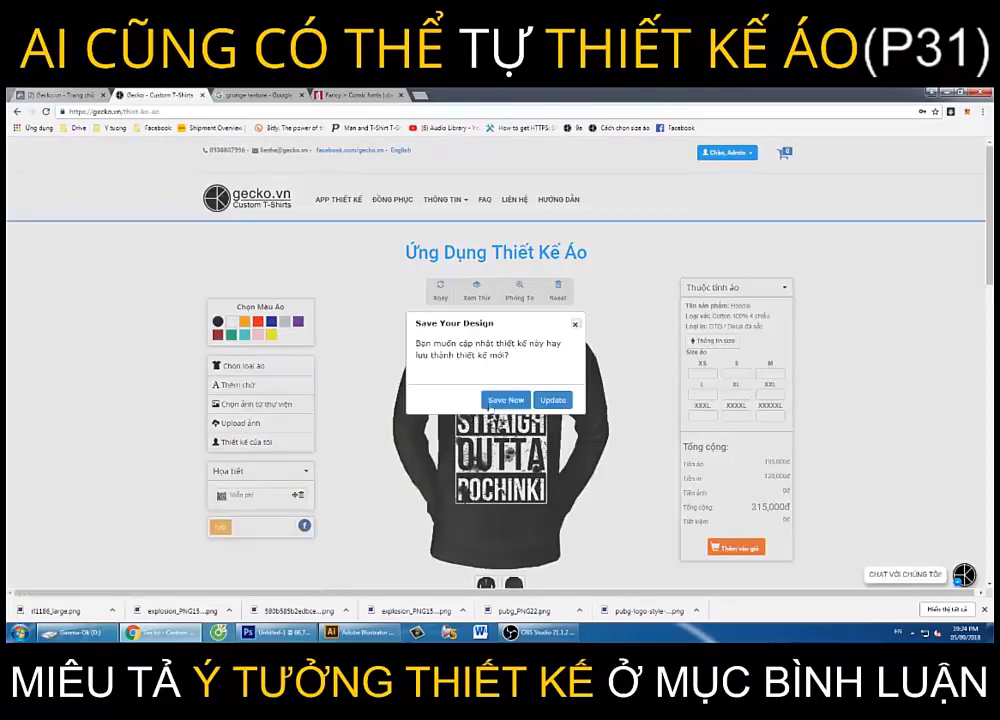
{"action": "left_click", "coordinate": [506, 400]}
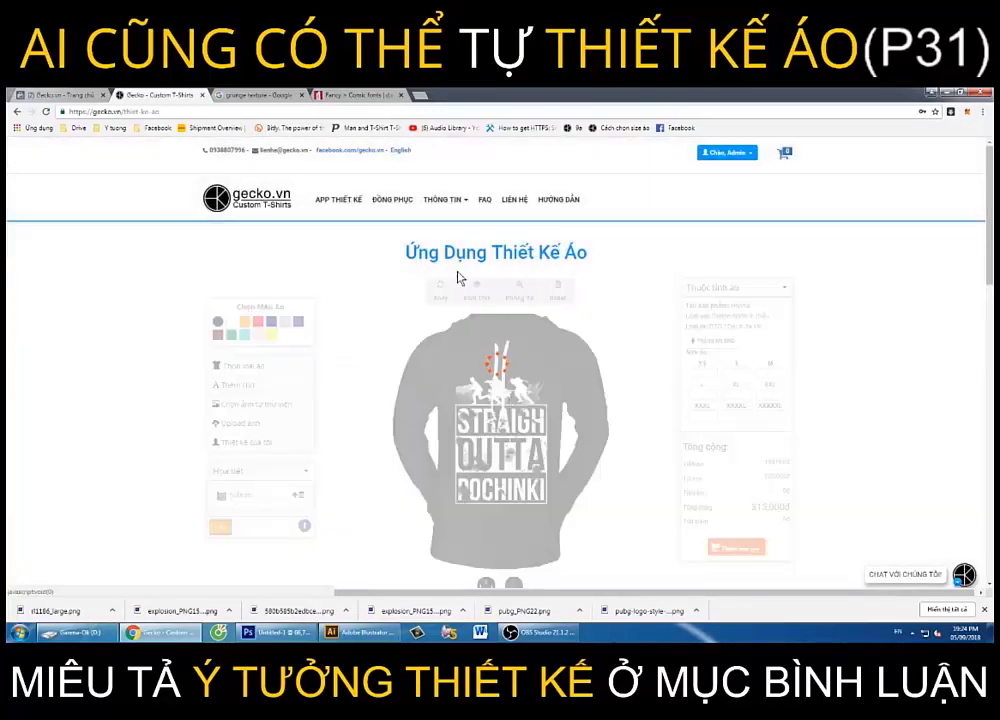